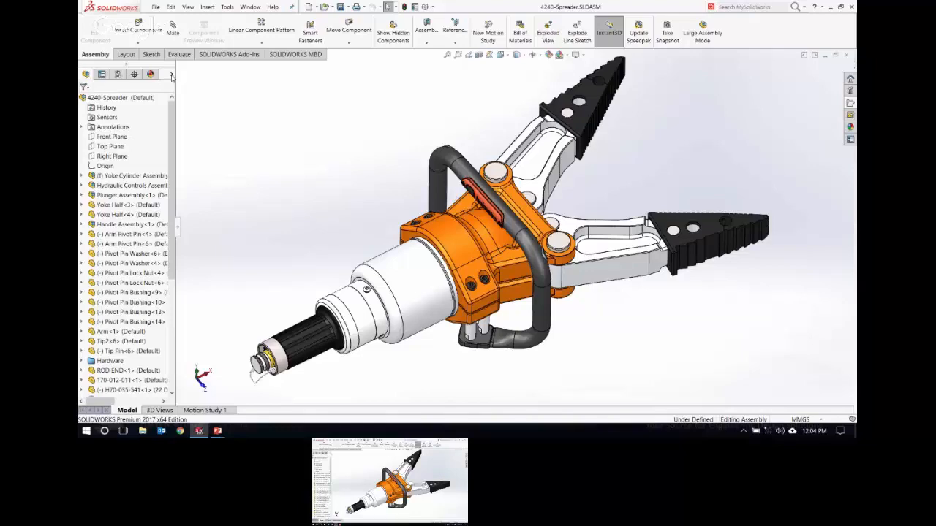
Apply the "Hide handle and upper yoke" display state to expose the arm linkage of the spreader assembly.
left_click(172, 75)
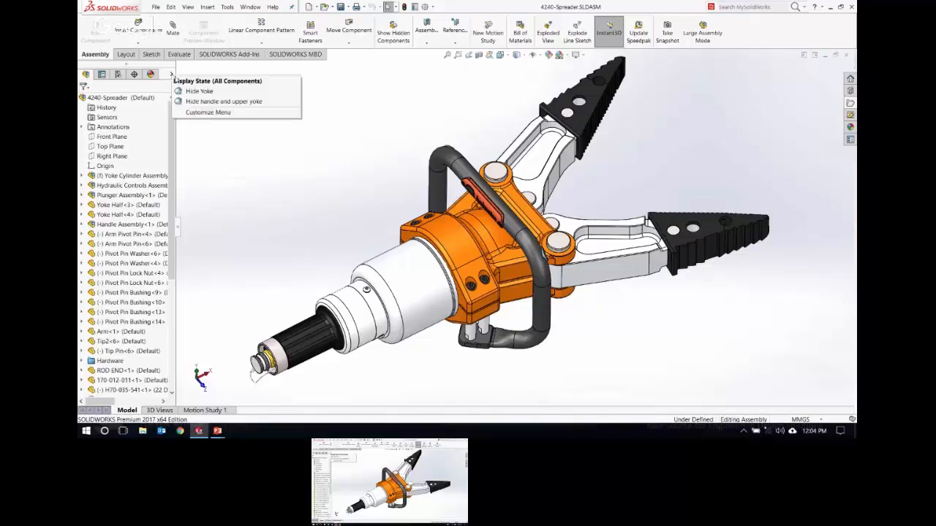
left_click(223, 101)
scroll(545, 230, "down", 4)
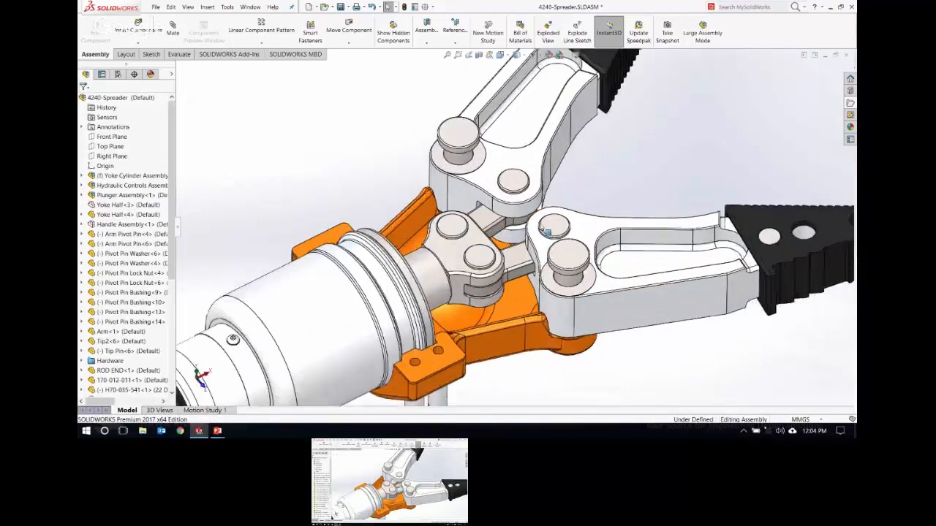
scroll(545, 230, "down", 4)
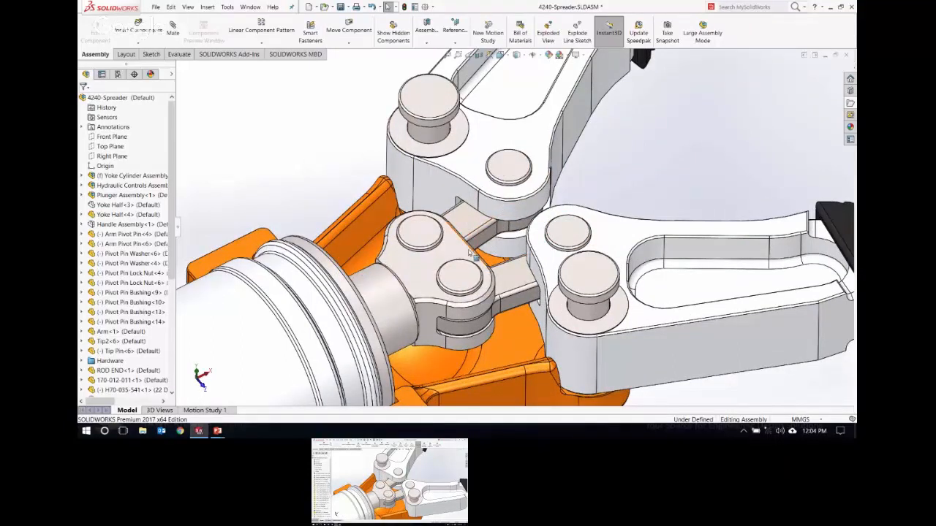
middle_click_drag(468, 198, 545, 135)
scroll(546, 135, "up", 2)
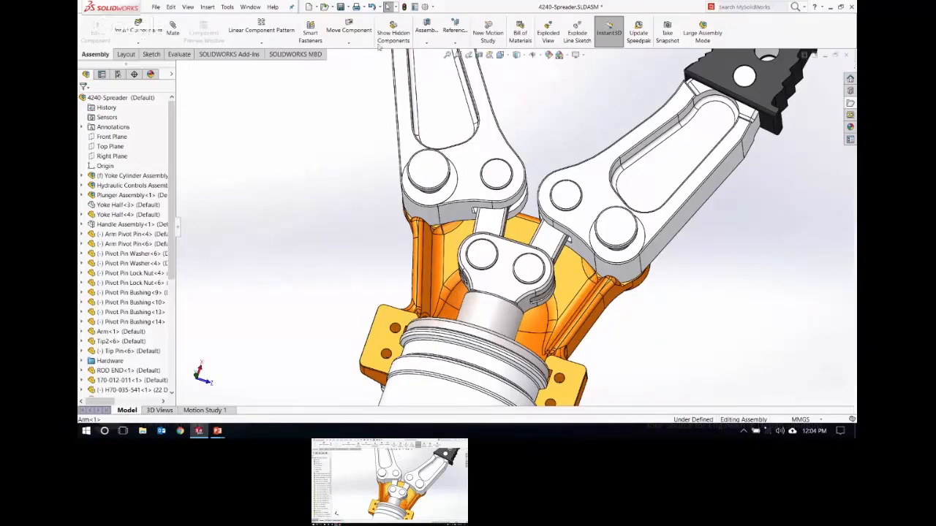
Set up Move Component with Collision Detection between all components, stopping at collision and checking the dragged part only.
left_click(349, 28)
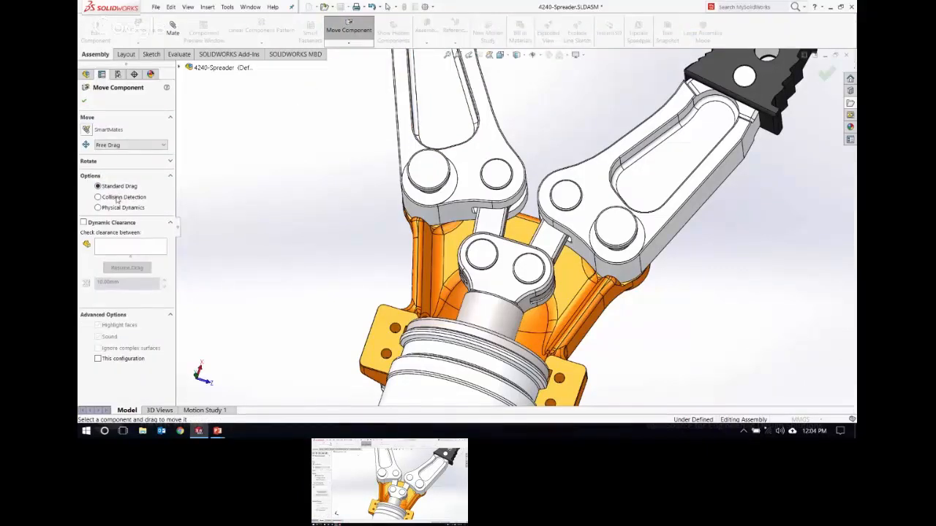
left_click(98, 198)
scroll(170, 231, "down", 1)
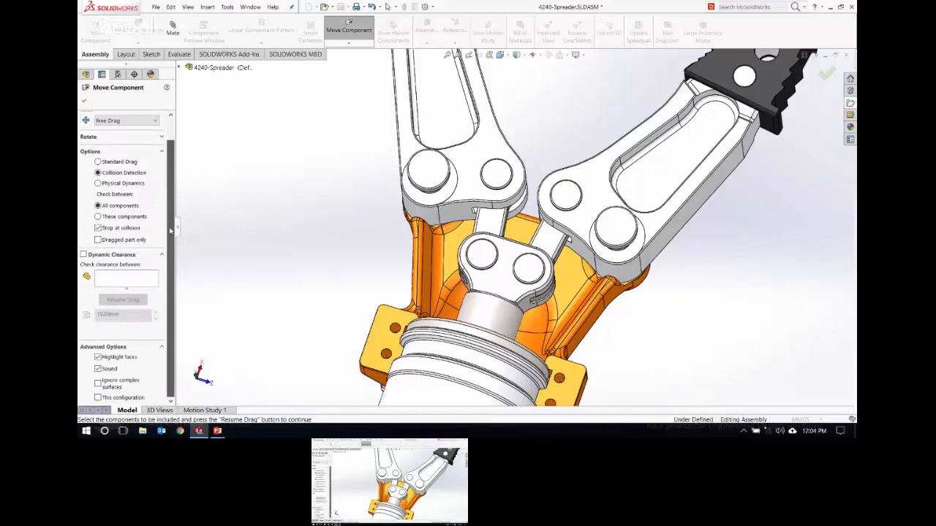
left_click(98, 217)
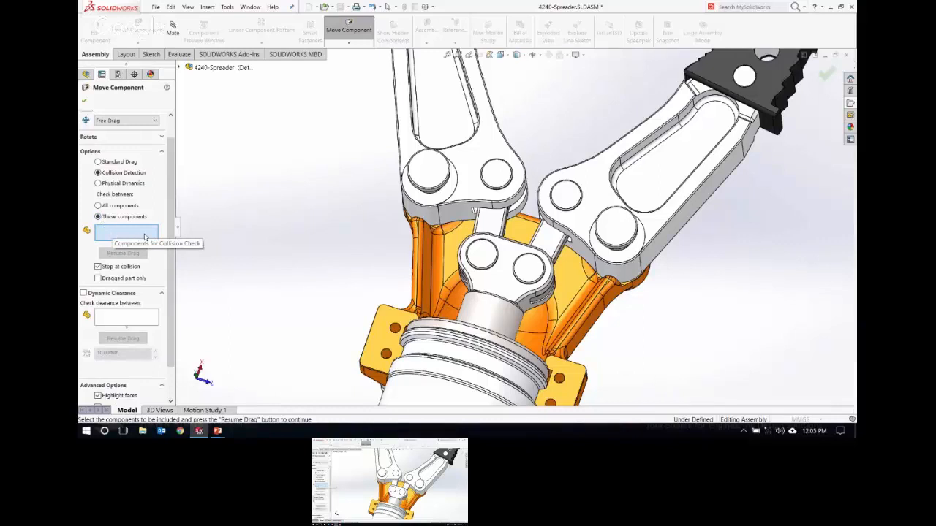
left_click(98, 205)
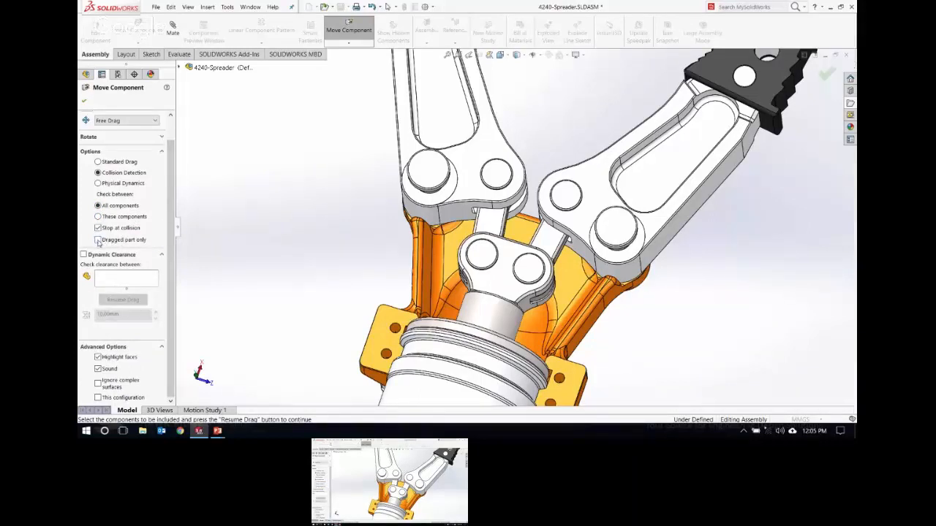
left_click(98, 240)
Swing the upper-left arm outward against its link with collision checking, inspect the contact at the slot, and finish the move.
left_click_drag(512, 188, 517, 176)
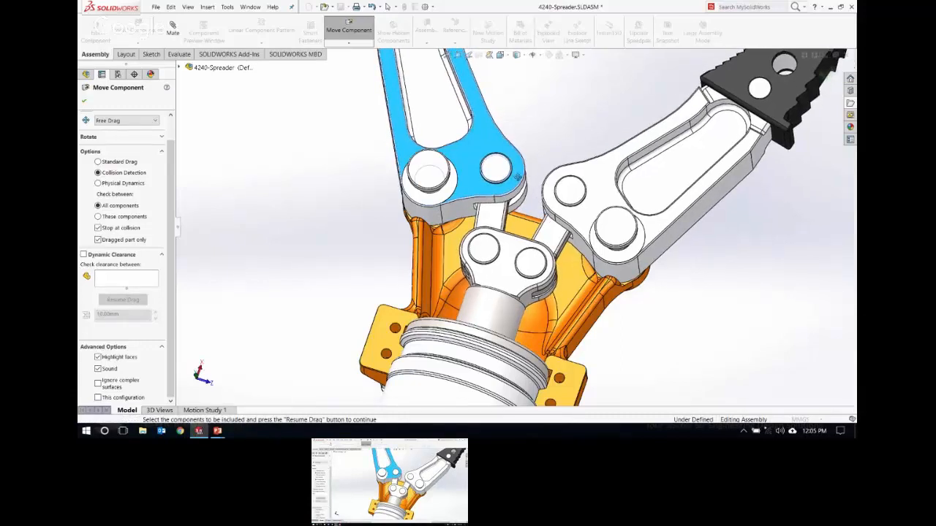
left_click_drag(517, 176, 517, 157)
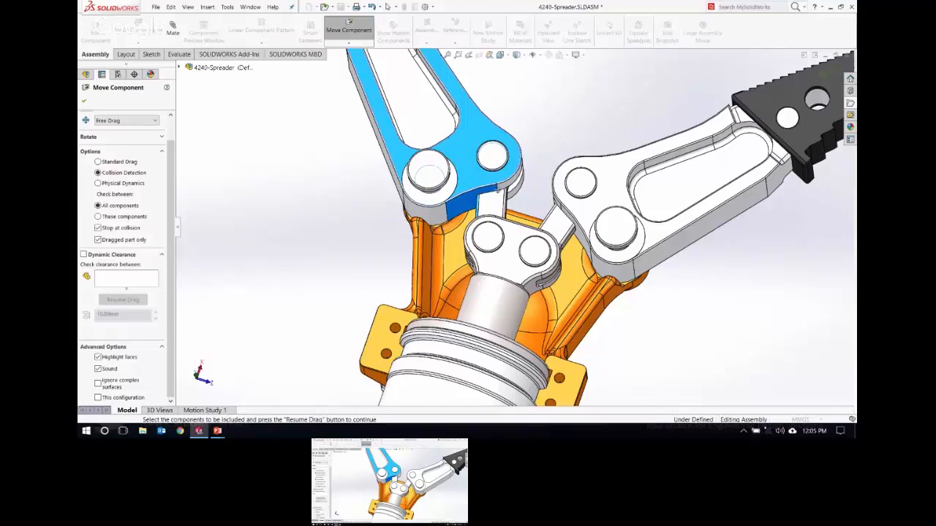
left_click_drag(482, 200, 479, 168)
scroll(481, 183, "down", 5)
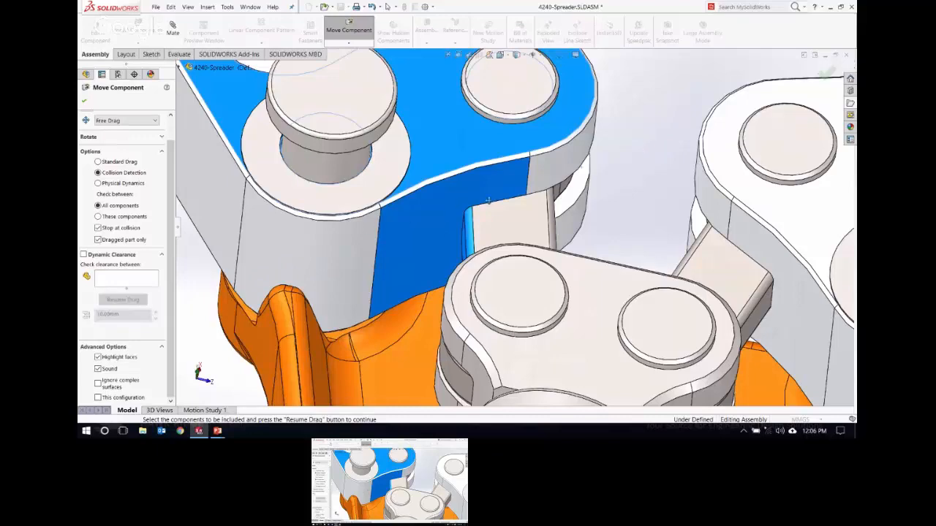
middle_click_drag(489, 201, 561, 200)
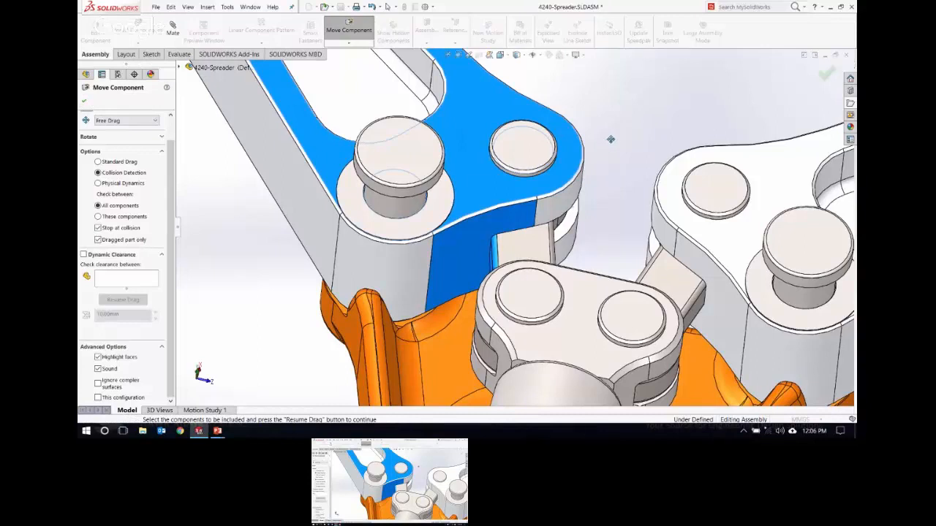
left_click(86, 107)
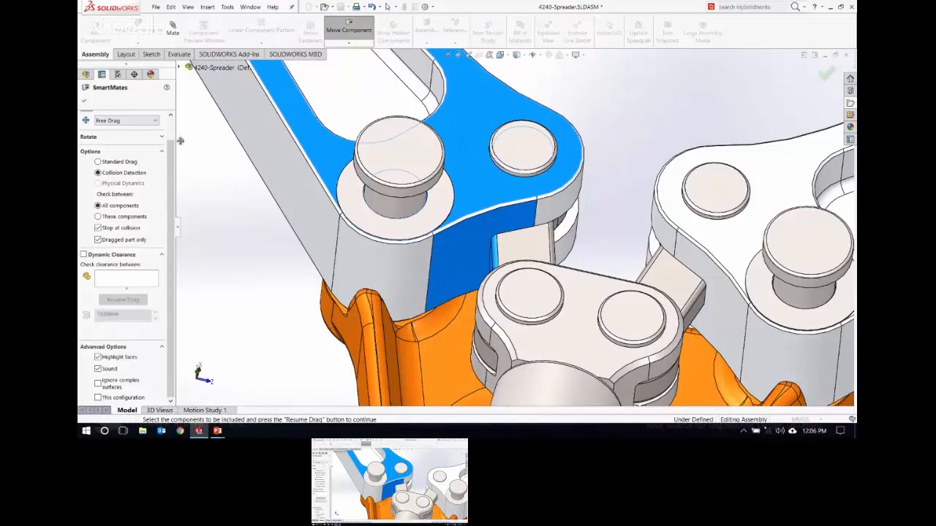
left_click(84, 101)
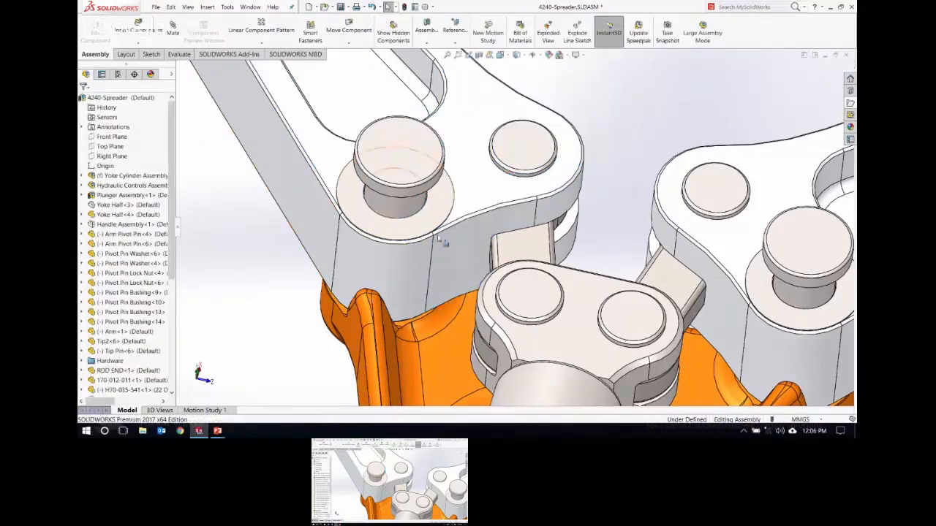
Edit the arm in the context of the assembly, set its link slot cut angle to 120°, and return to the assembly.
left_click(563, 206)
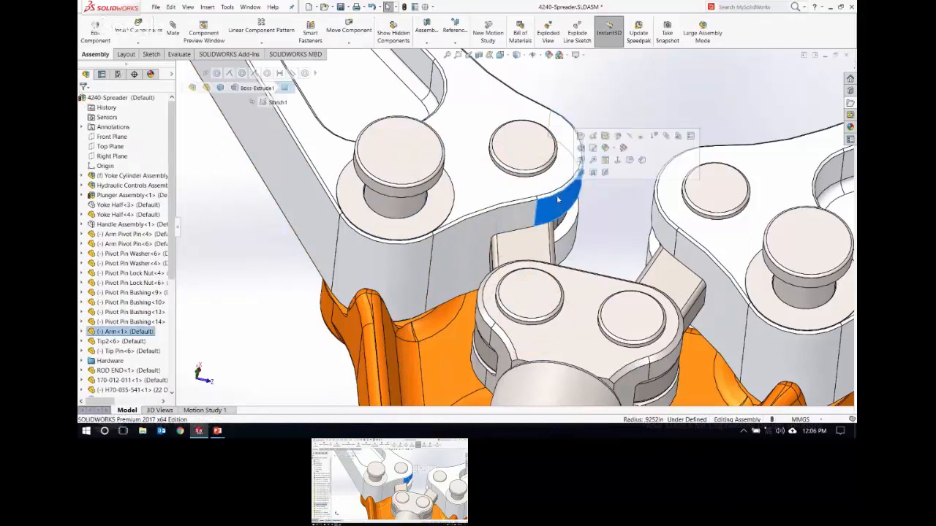
left_click(617, 136)
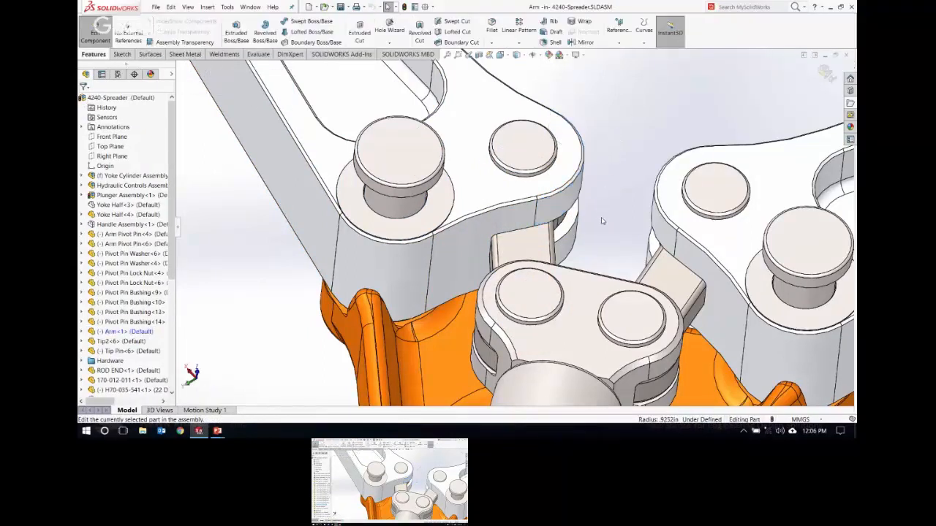
left_click(573, 220)
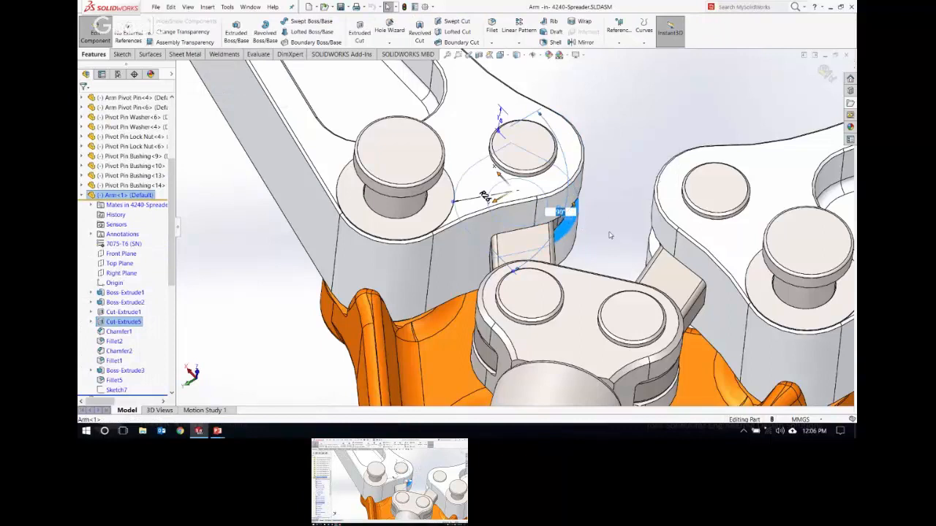
type("120")
key("Return")
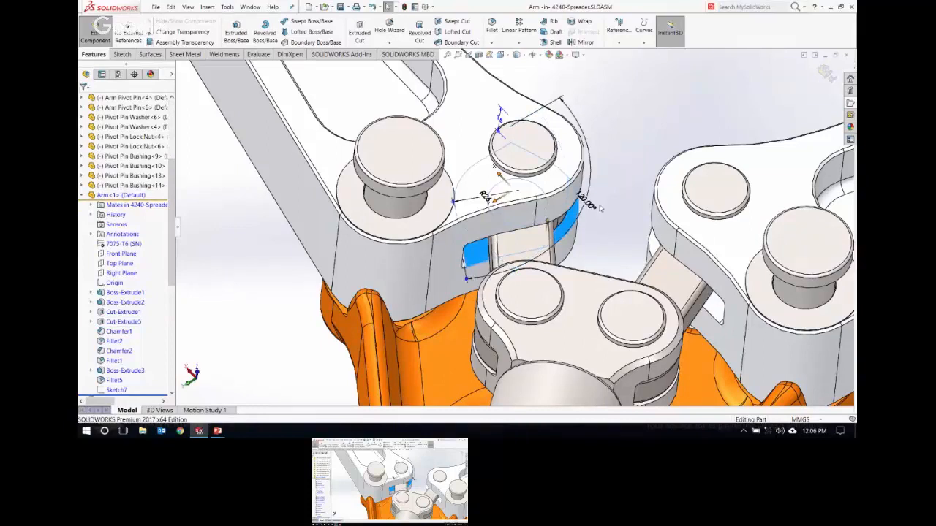
left_click(825, 72)
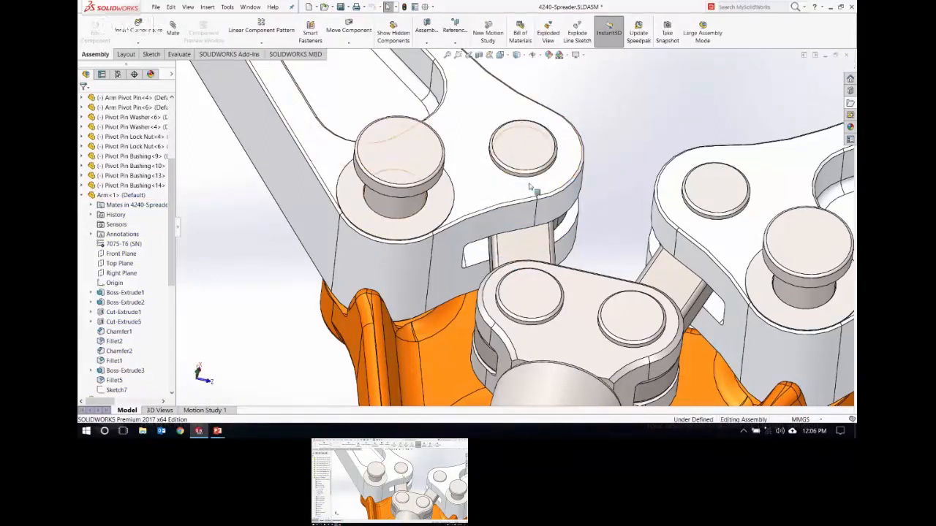
Swing the arm inward using Move Component with Collision Detection between all components and Dragged part only enabled.
left_click(349, 29)
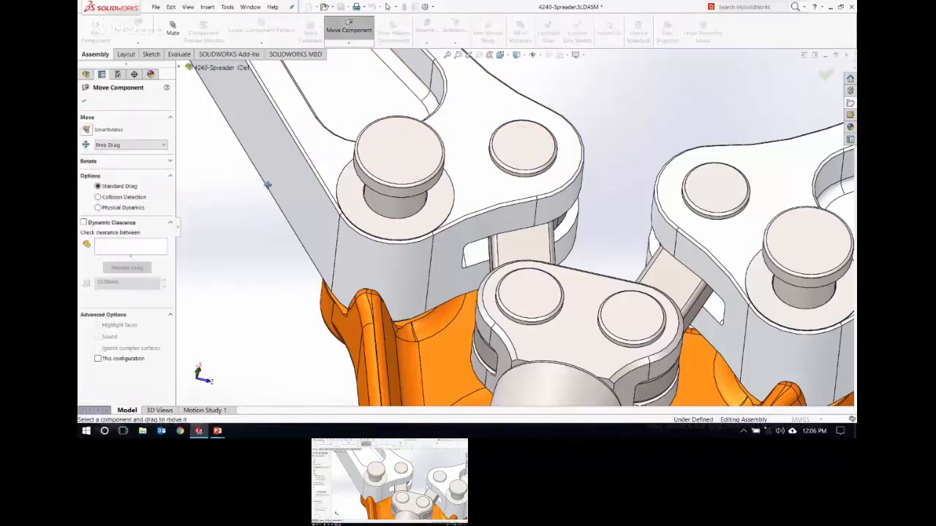
left_click(98, 198)
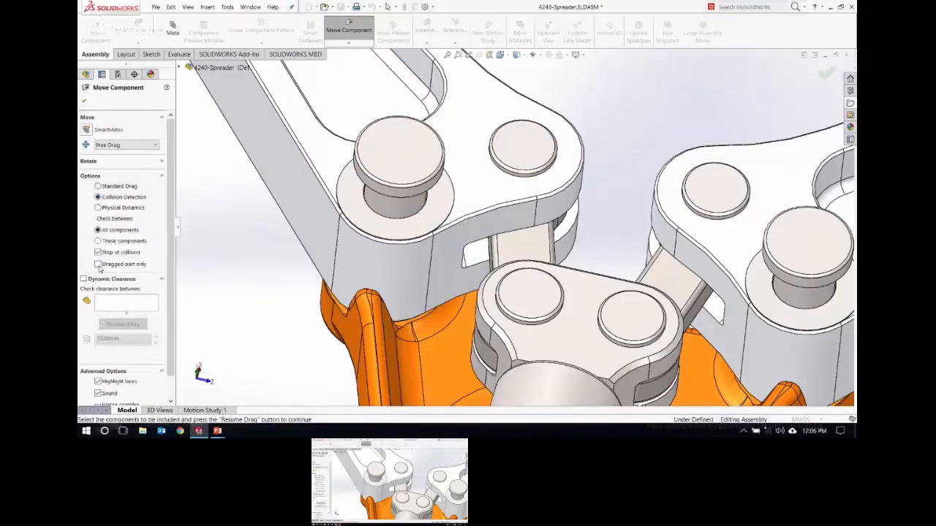
left_click(98, 264)
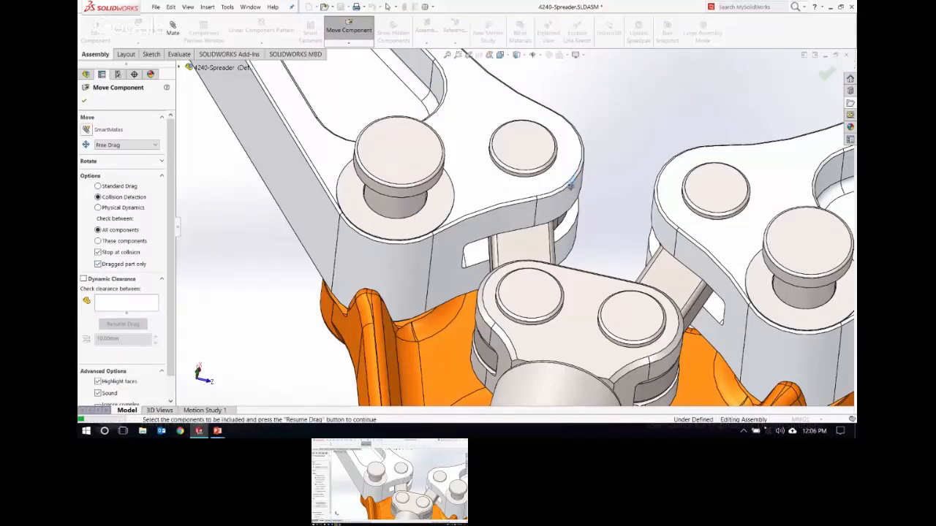
left_click_drag(571, 185, 552, 295)
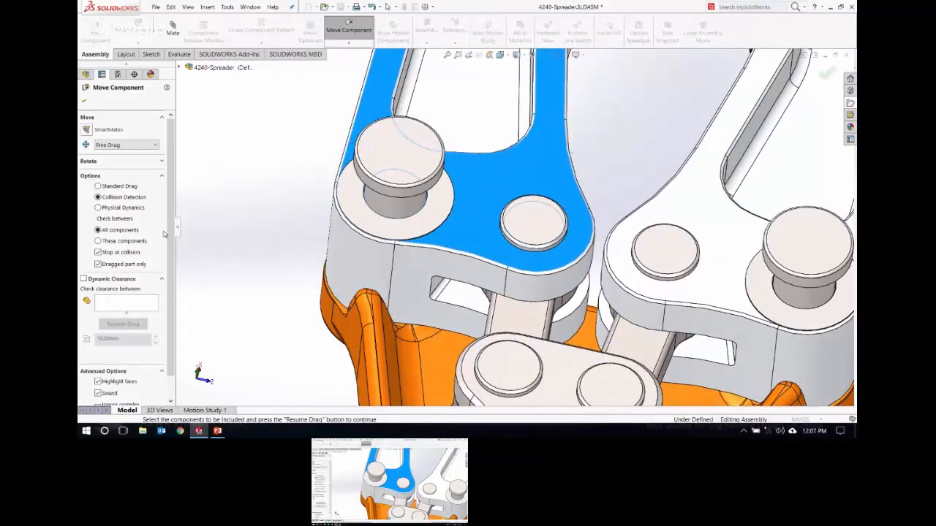
Limit the collision check to the arm alone, resume dragging to swing it slightly outward, and finish the move.
left_click(98, 240)
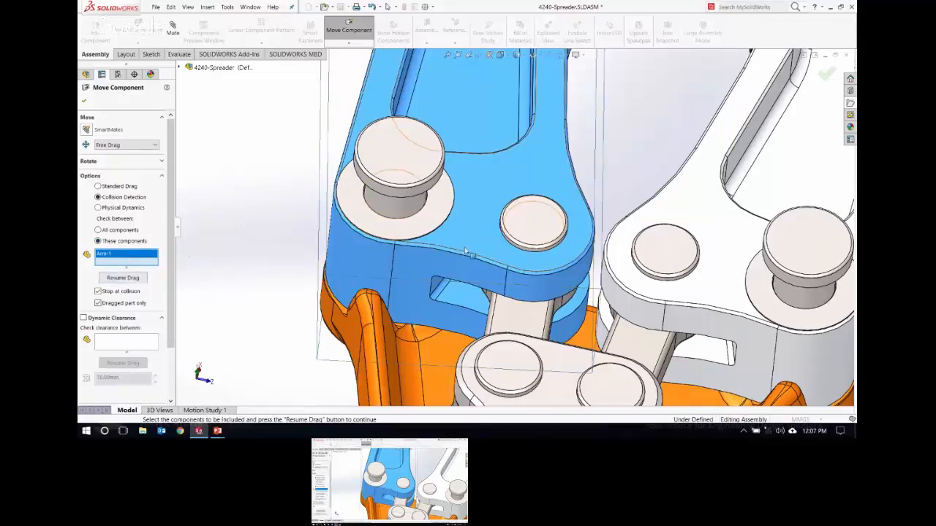
left_click(122, 278)
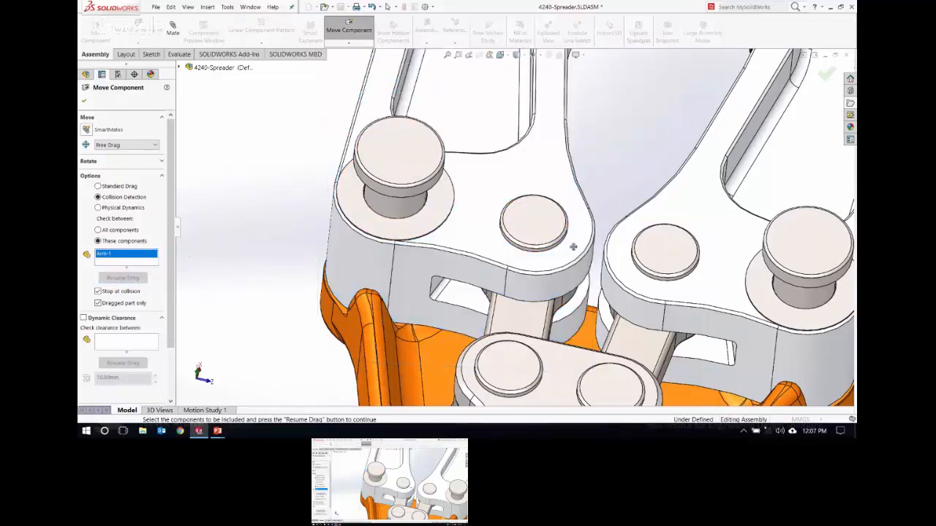
left_click_drag(575, 229, 577, 222)
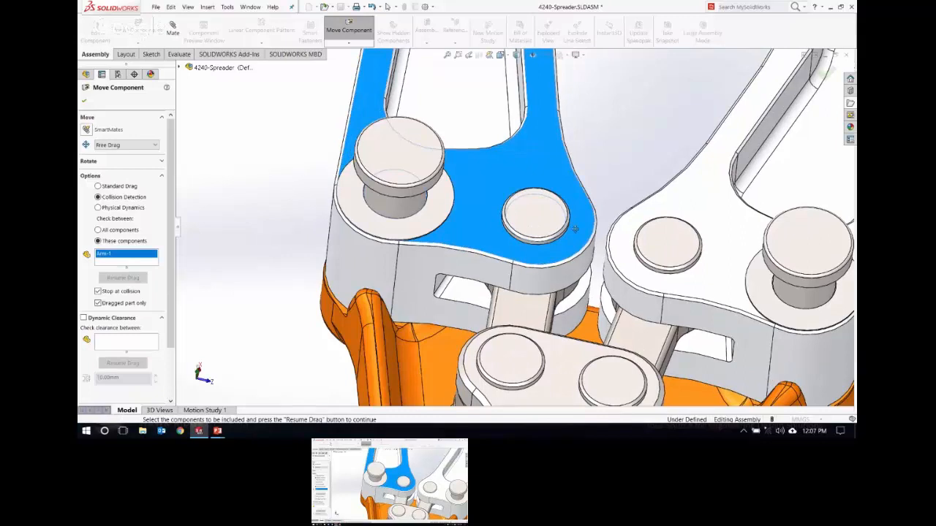
left_click(85, 103)
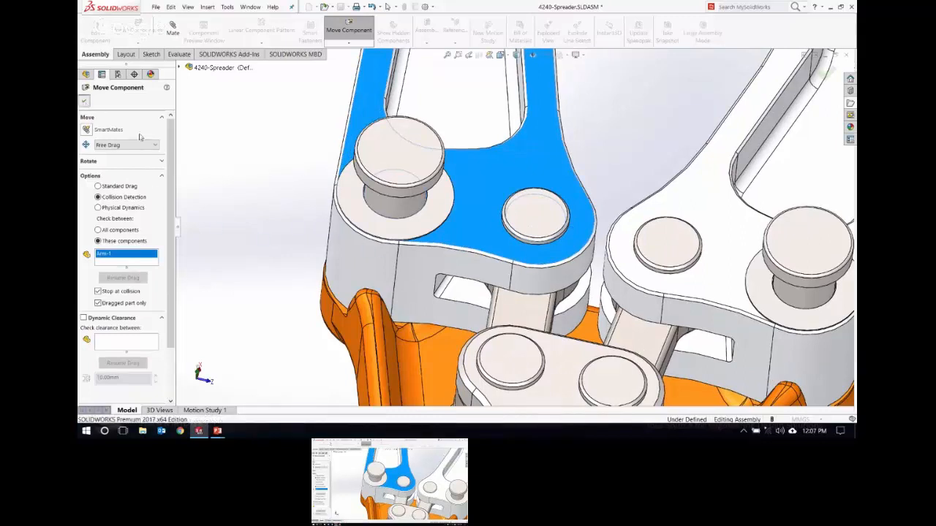
Edit the arm in the context of the assembly, set its link slot cut angle to 90°, and return to the assembly.
left_click(470, 304)
left_click(534, 248)
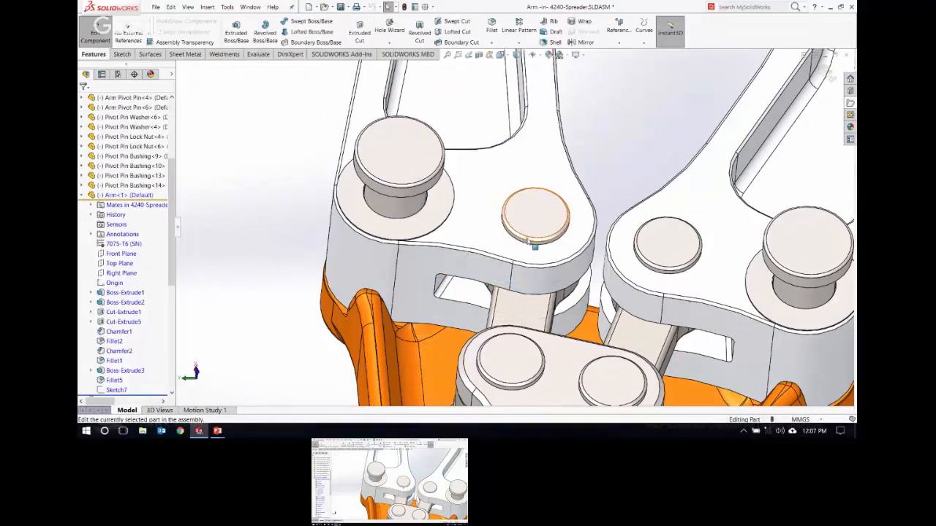
left_click(473, 296)
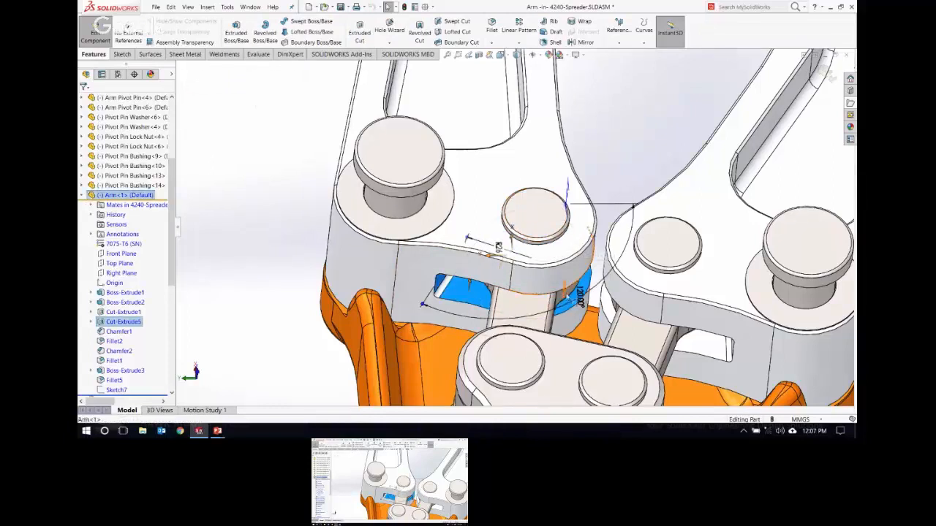
left_click(581, 297)
type("90")
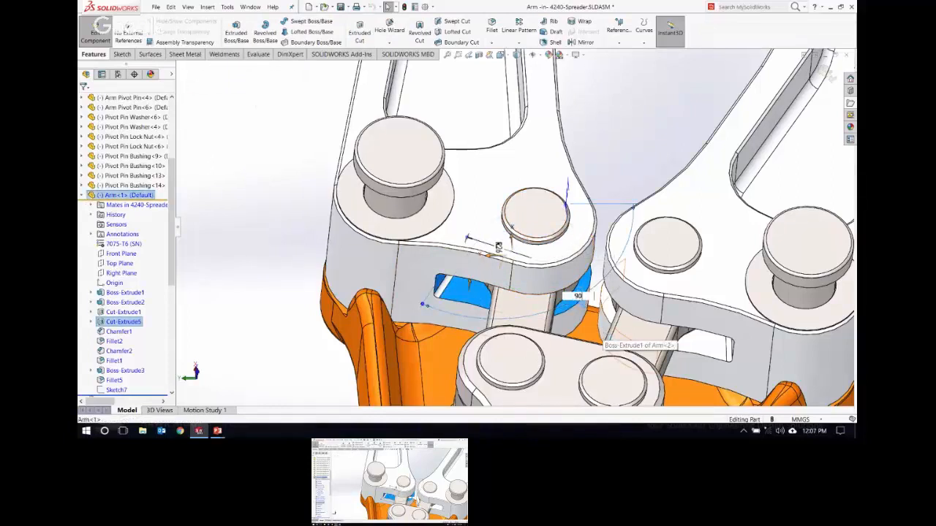
key("Return")
left_click(622, 139)
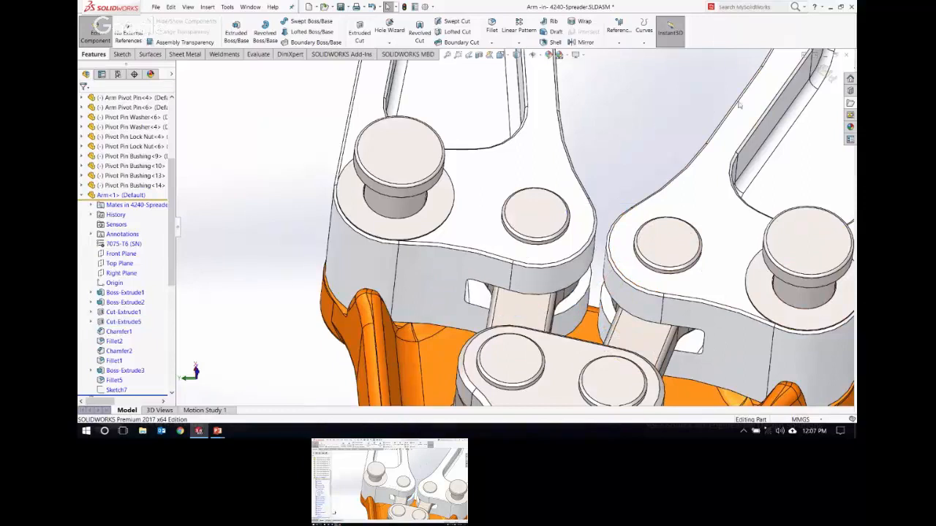
left_click(827, 71)
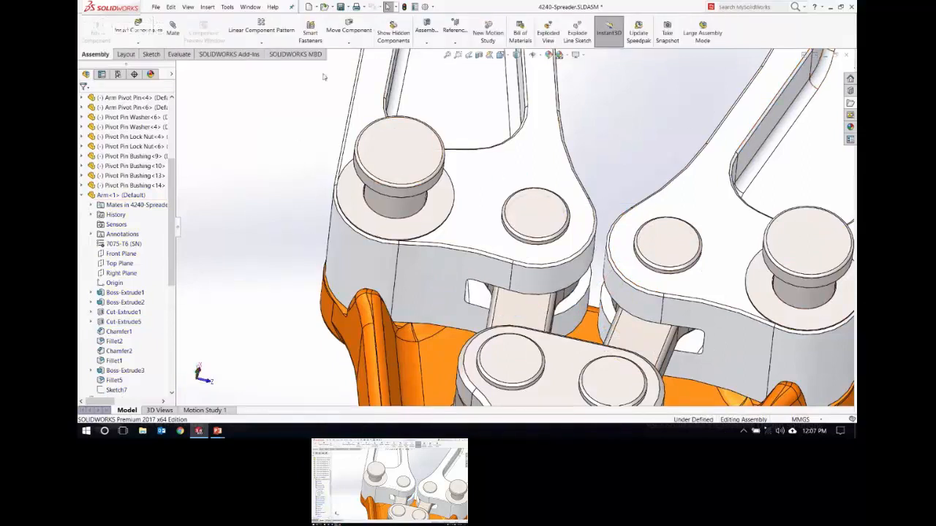
Swing the arm outward using Move Component with Collision Detection limited to the arm as the only checked component.
left_click(348, 32)
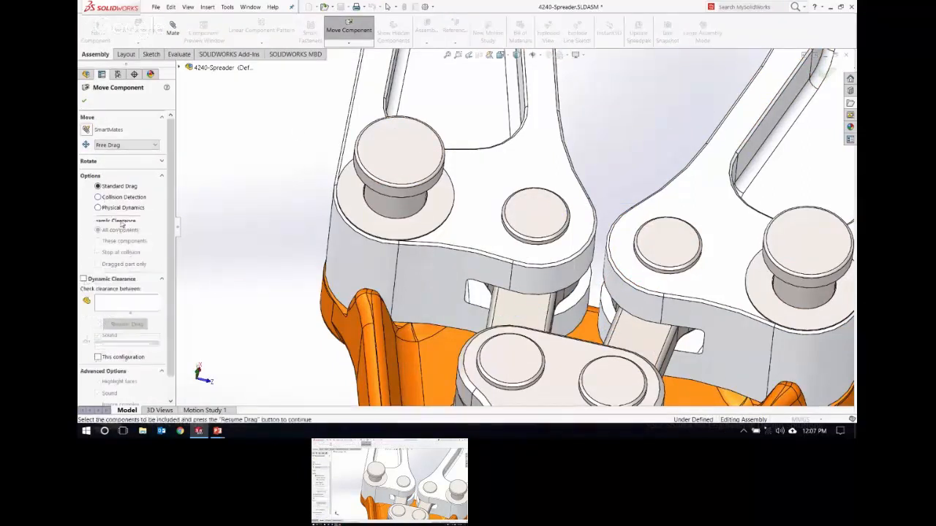
left_click(119, 240)
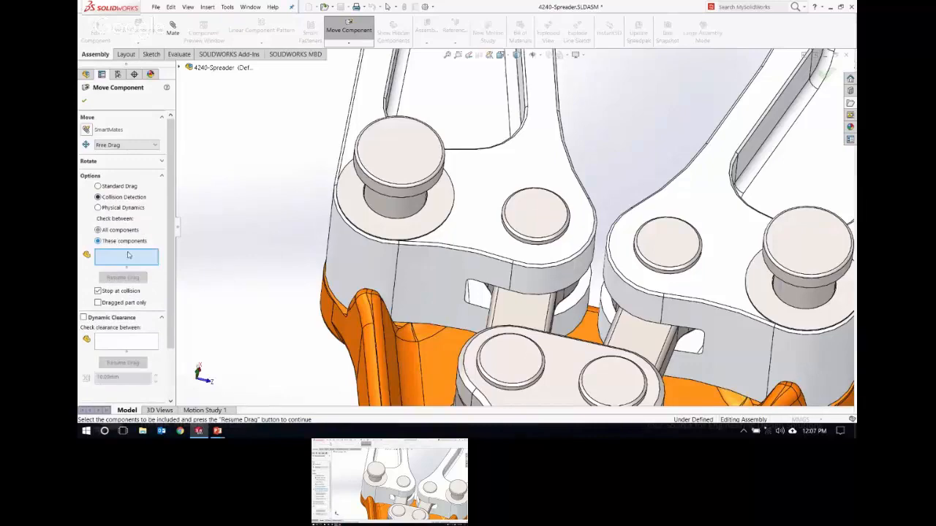
left_click(532, 261)
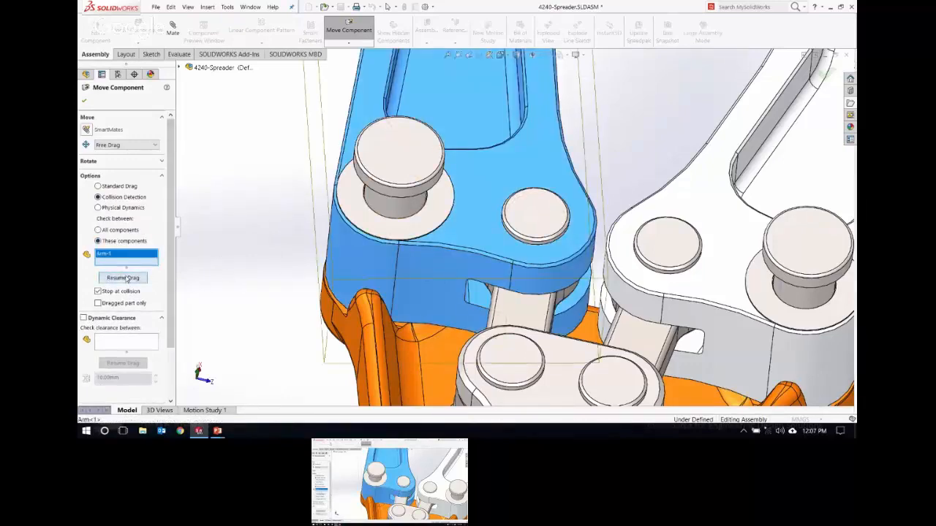
left_click(124, 278)
left_click_drag(568, 239, 544, 232)
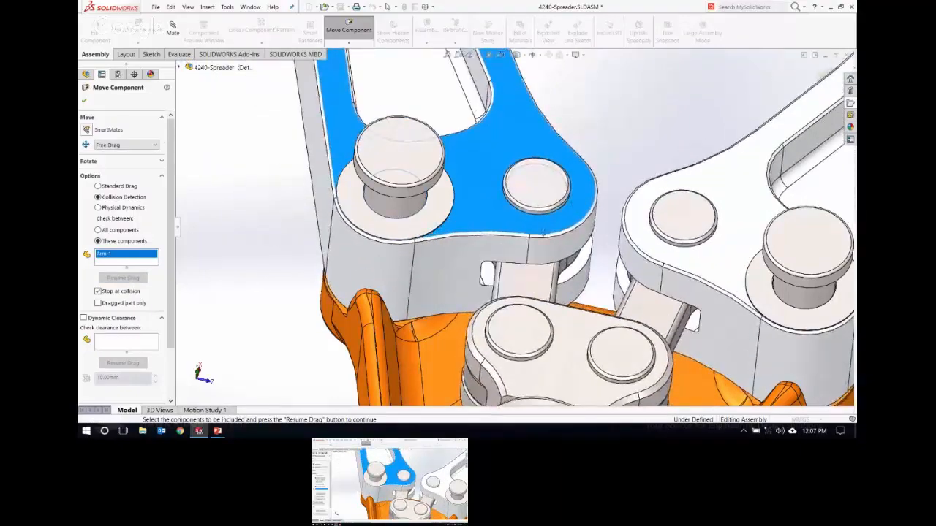
Add the adjoining link 170-012-011 to the collision check, resume dragging to swing the arm further outward, and inspect the slot contact.
left_click(127, 263)
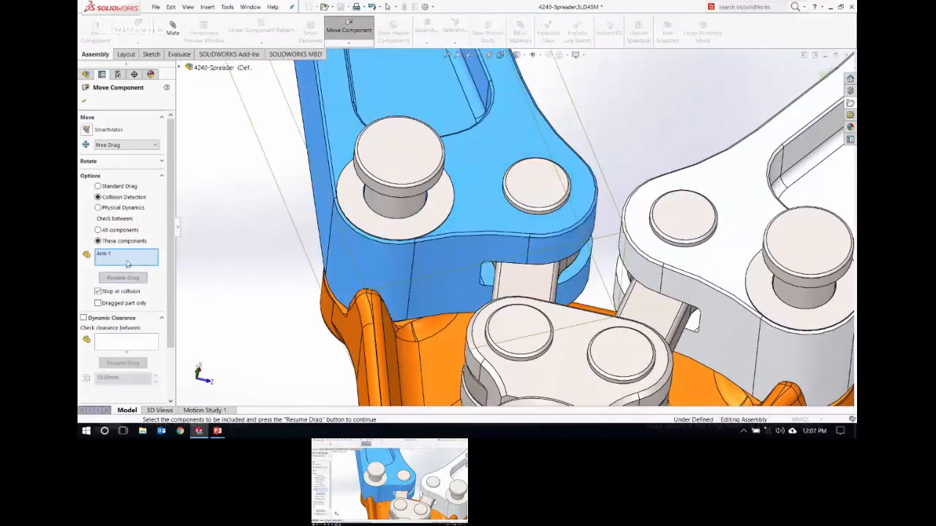
left_click(532, 273)
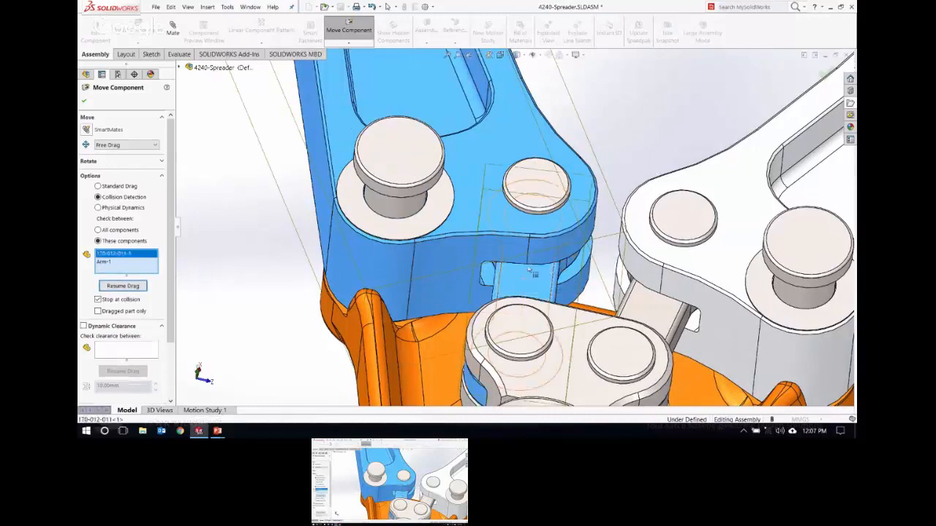
left_click(138, 286)
left_click_drag(568, 224, 575, 167)
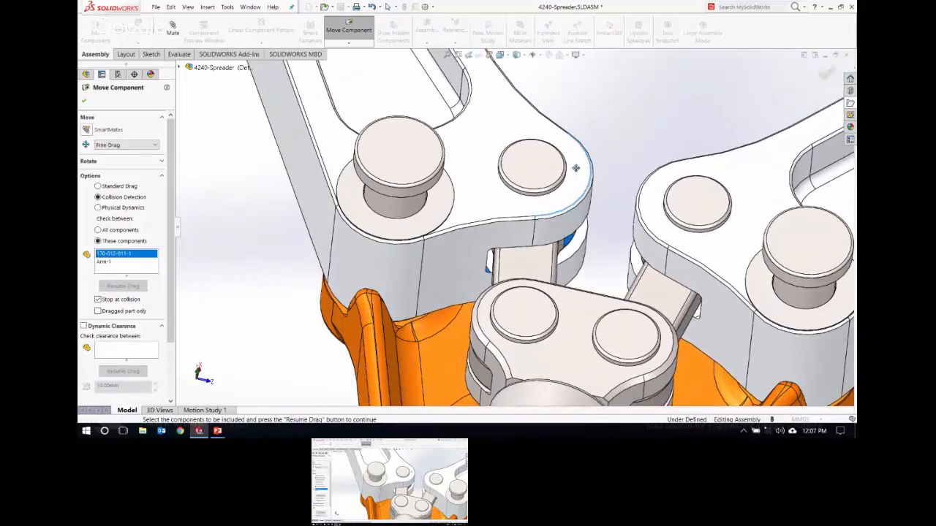
middle_click_drag(566, 257, 551, 200)
middle_click_drag(522, 240, 461, 237)
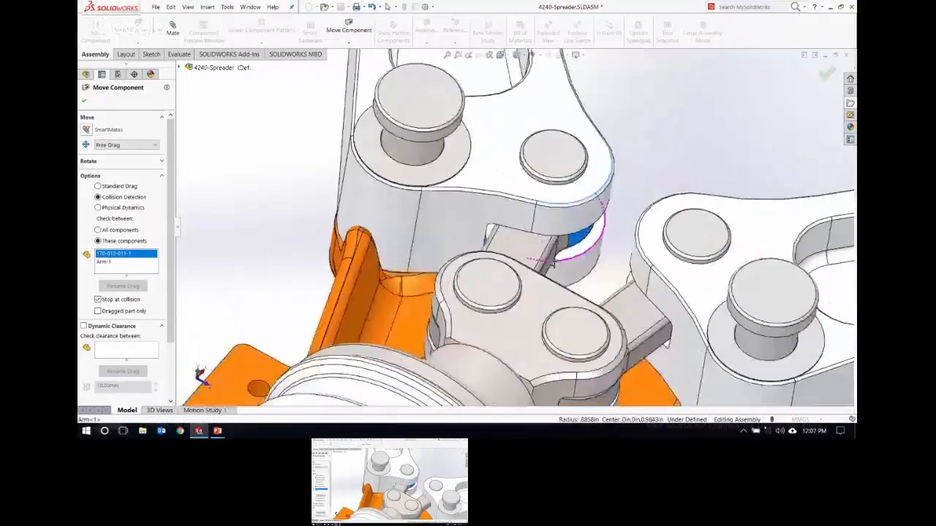
scroll(460, 238, "up", 2)
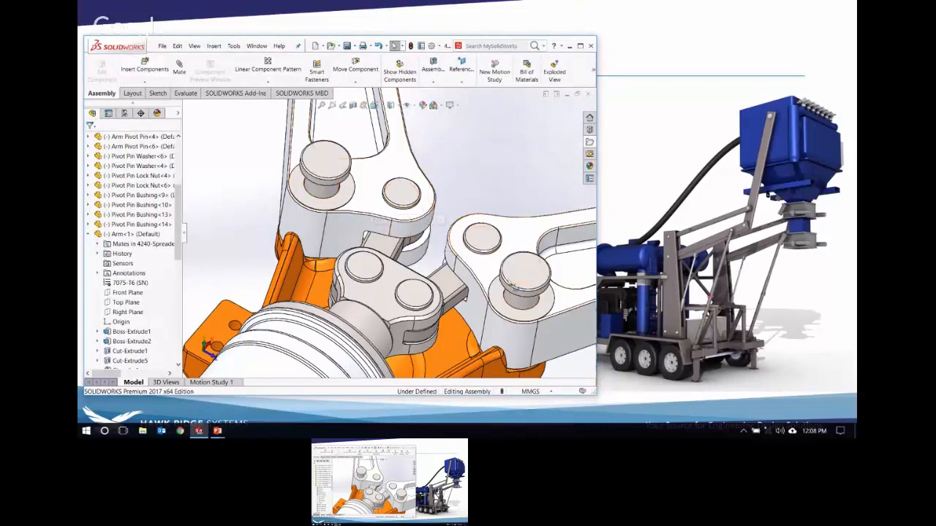
Widen the assembly window and collapse the arm's feature list in the tree.
left_click_drag(595, 392, 853, 410)
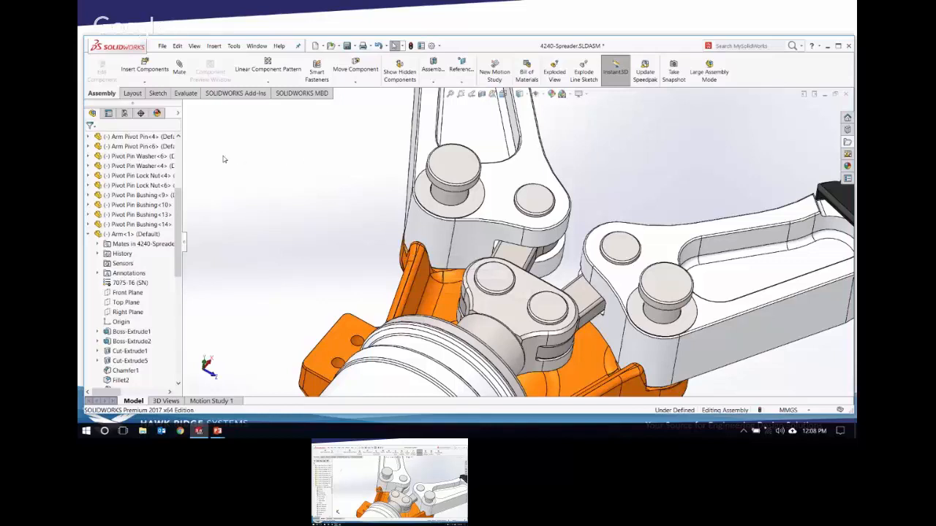
left_click(89, 236)
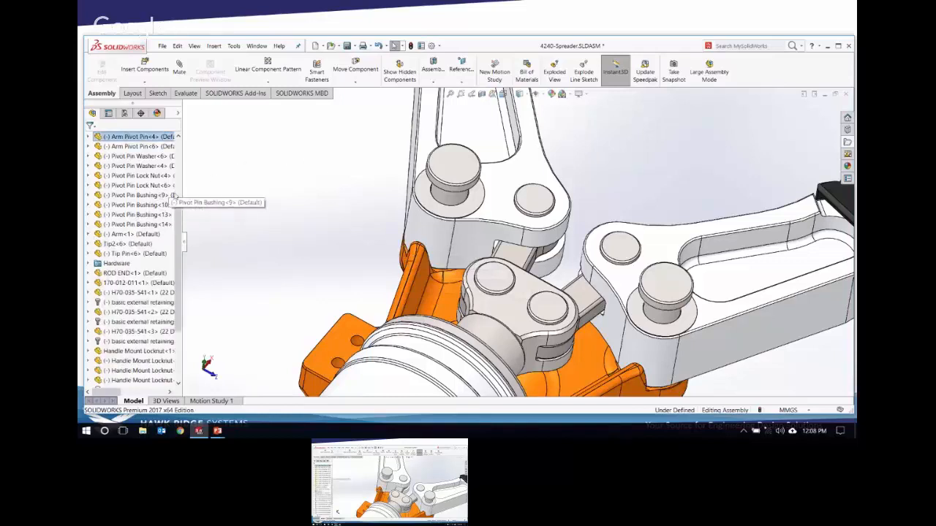
scroll(179, 195, "up", 5)
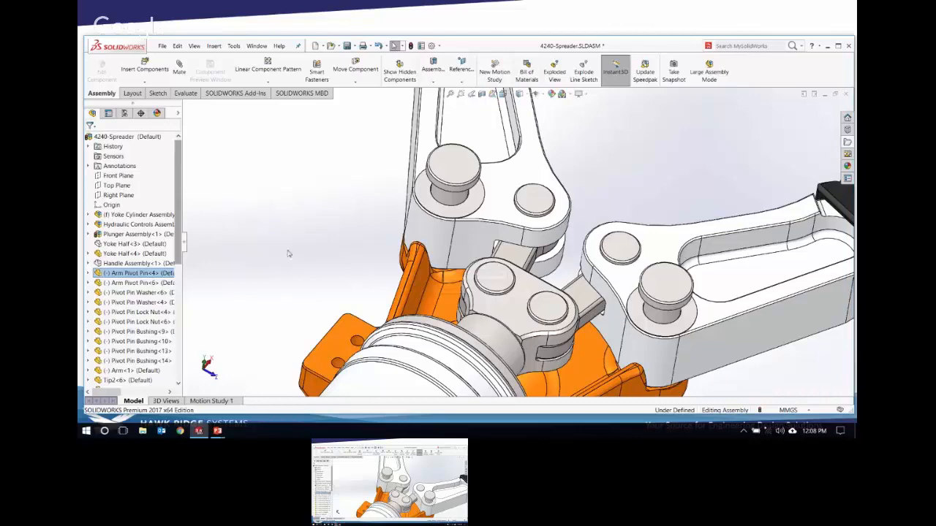
left_click_drag(275, 416, 274, 426)
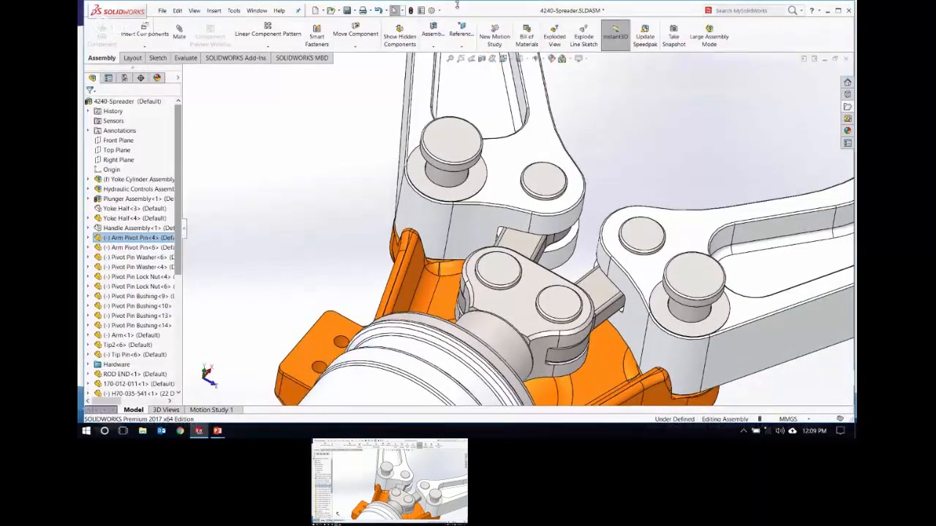
left_click_drag(457, 6, 453, 16)
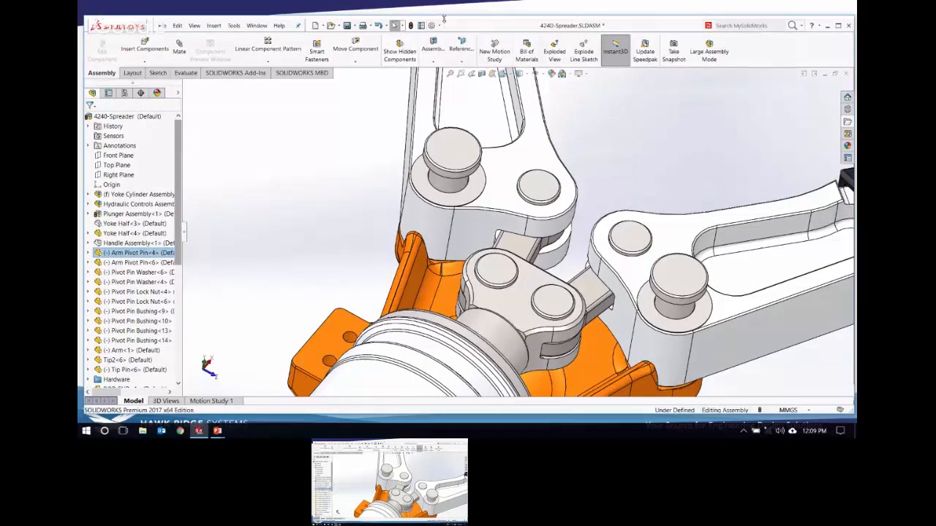
left_click_drag(445, 18, 443, 41)
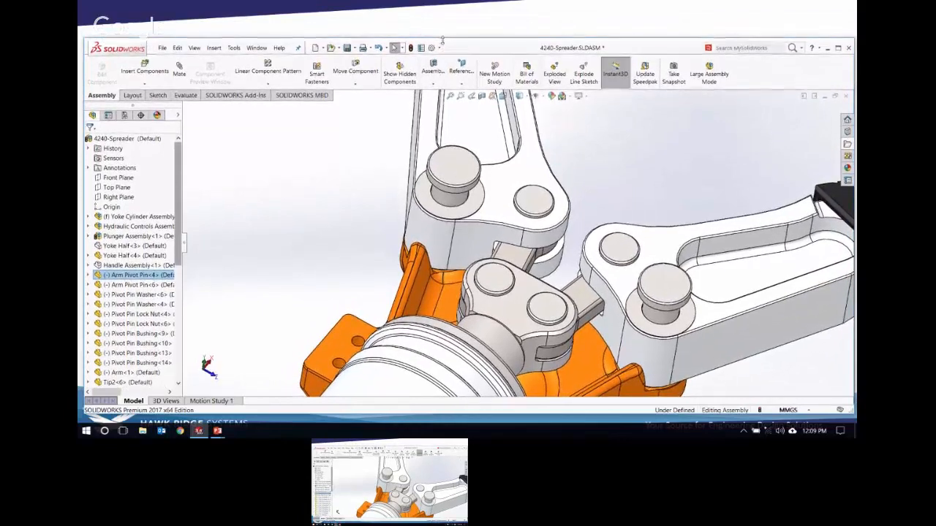
Switch to the PowerPoint slide show and advance to the Physical Dynamics slide.
key("alt+Tab")
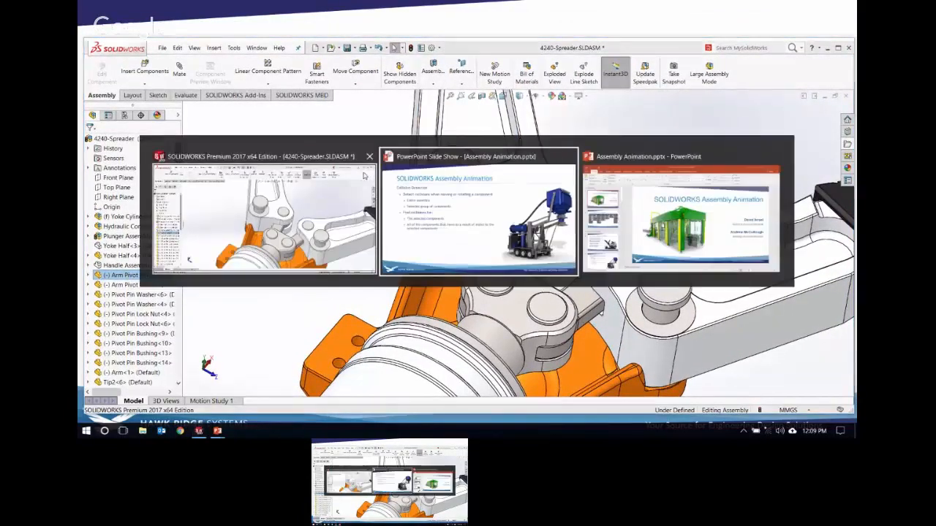
key("Right")
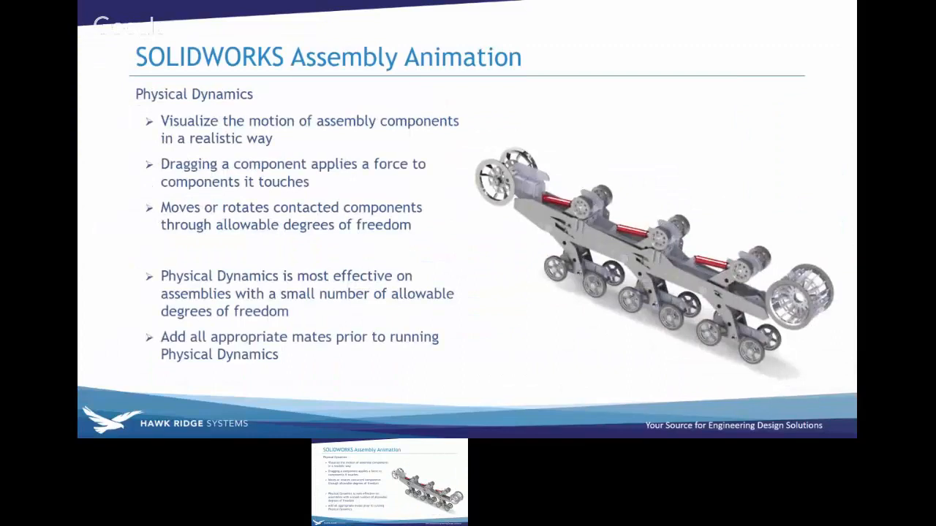
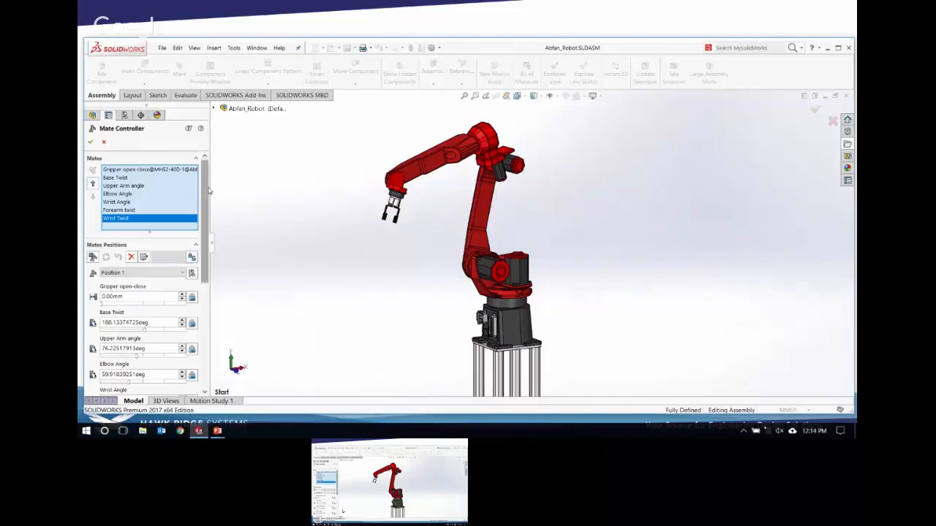
Starting from Position 1, set Base Twist to 302.40°, Upper Arm angle to 129.60° and Elbow Angle to 117°, and add the pose as Position 2.
left_click_drag(205, 188, 208, 235)
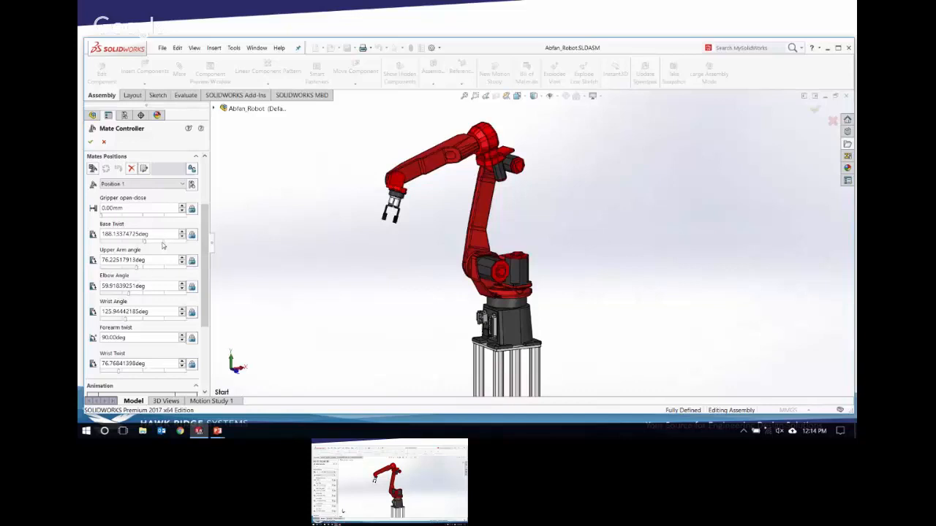
left_click(138, 185)
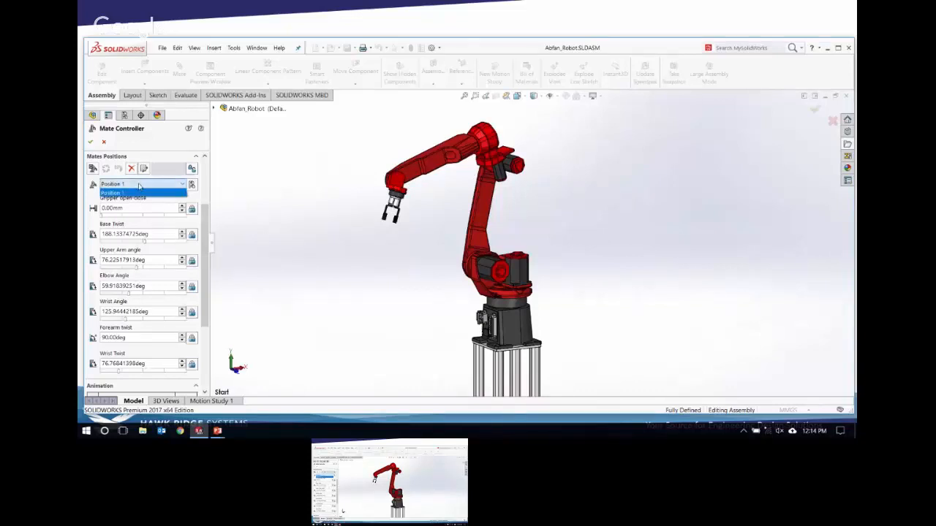
left_click(139, 192)
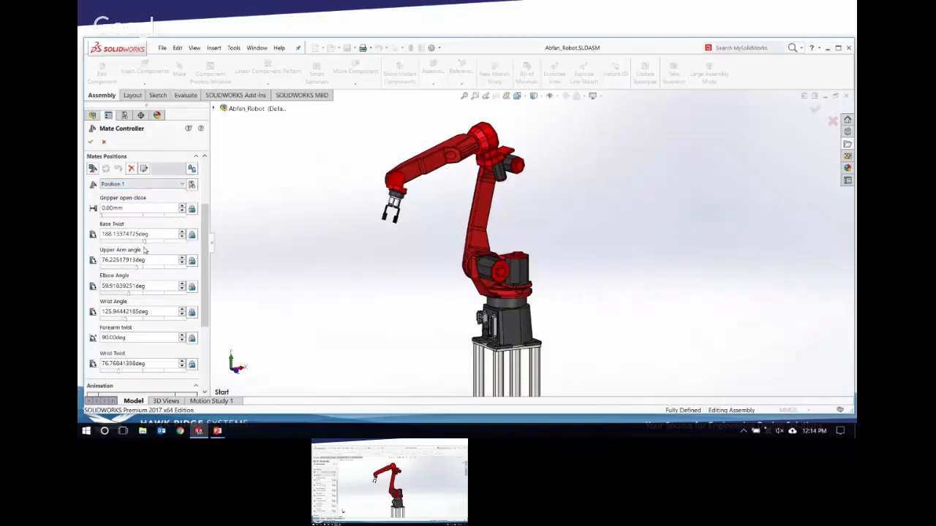
left_click_drag(144, 243, 172, 246)
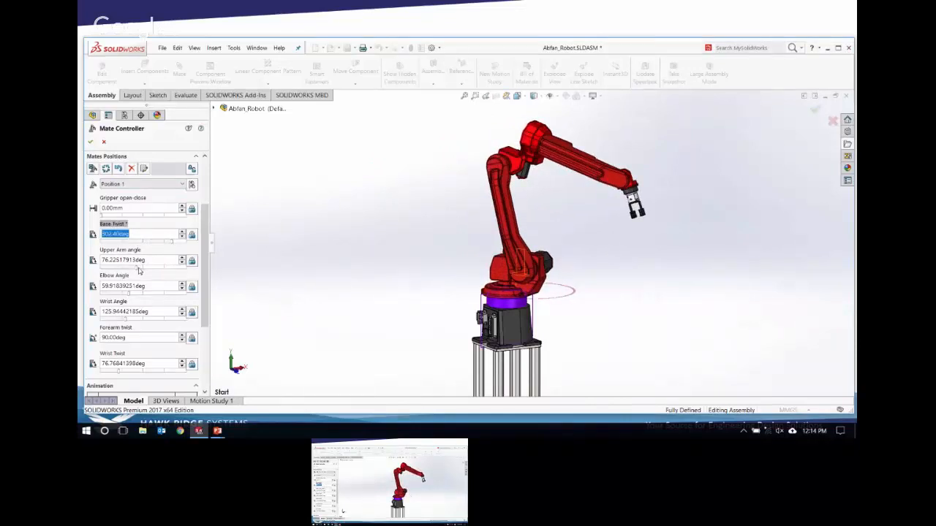
left_click_drag(136, 271, 155, 293)
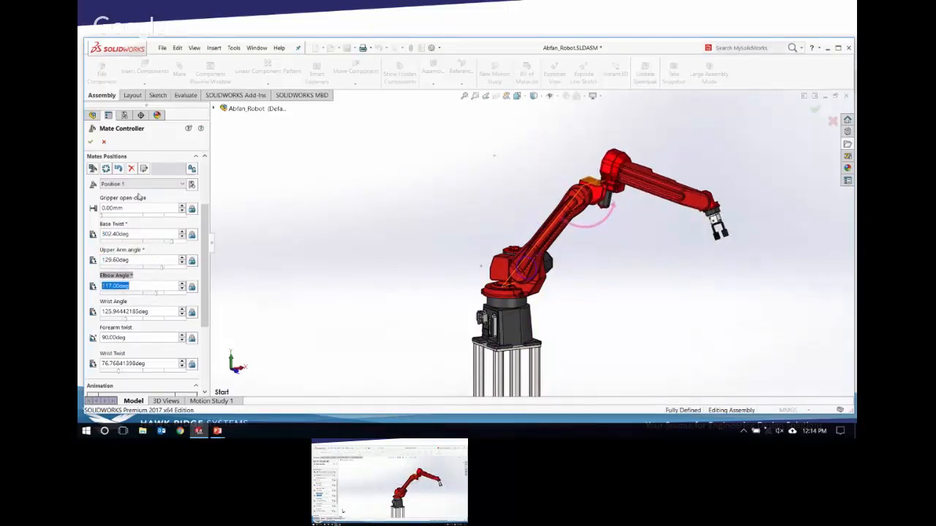
left_click(93, 169)
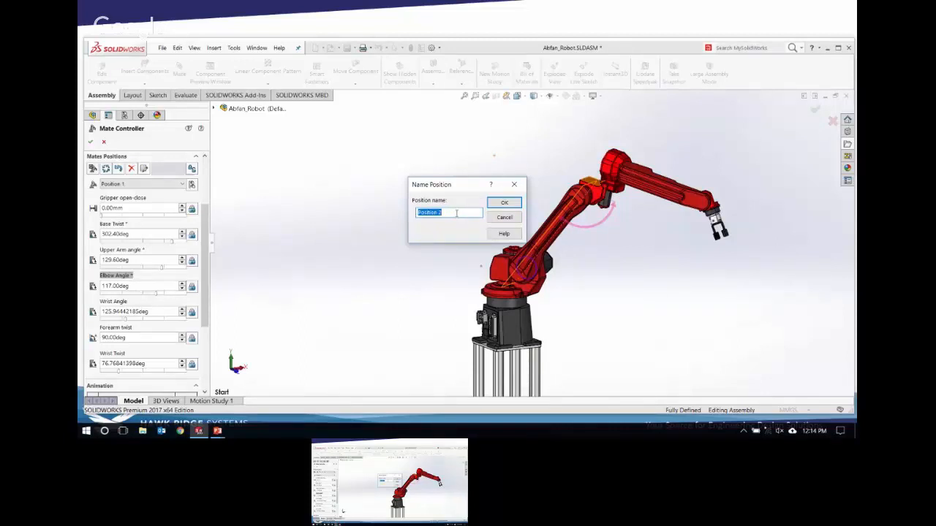
left_click(494, 202)
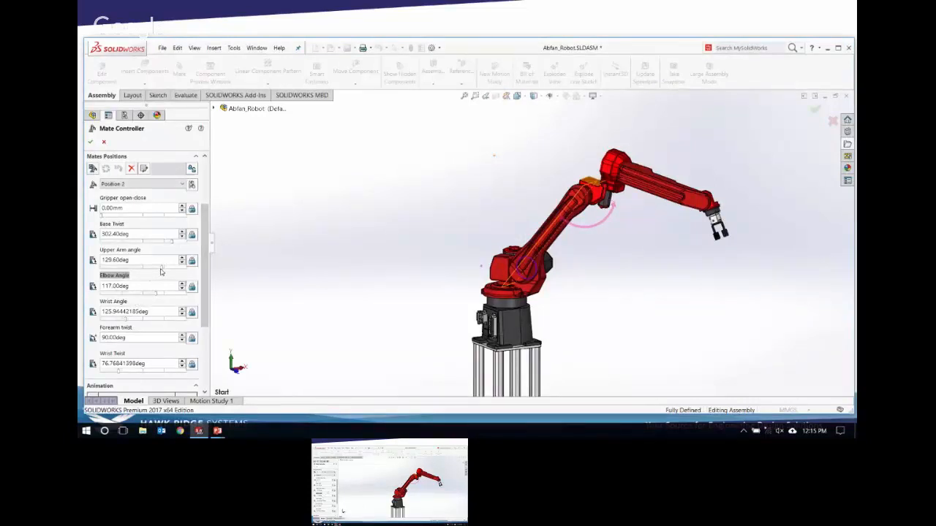
Set Upper Arm angle to 147.60°, Elbow Angle to 79.20°, Wrist Twist to 0° and Wrist Angle to 158.40°, and add the pose as Position 3.
left_click_drag(160, 272, 140, 293)
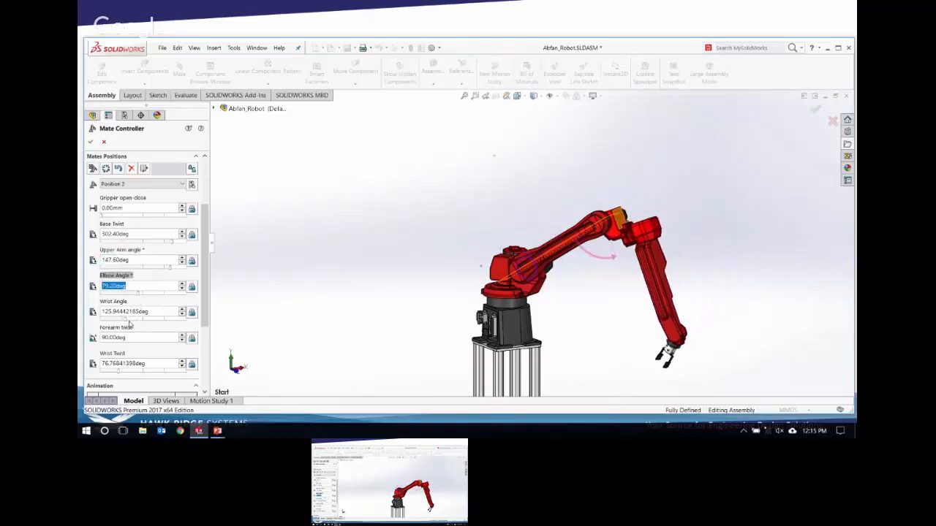
left_click_drag(121, 375, 105, 373)
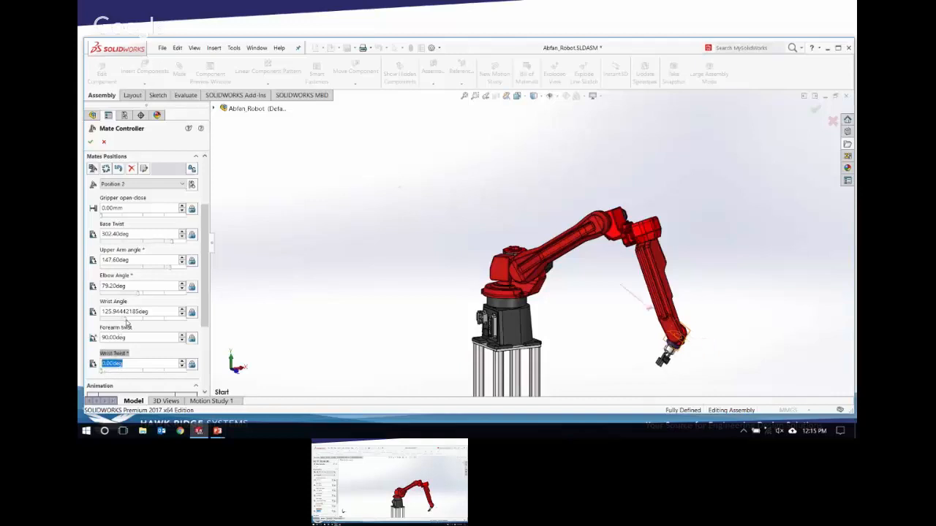
left_click_drag(127, 319, 137, 323)
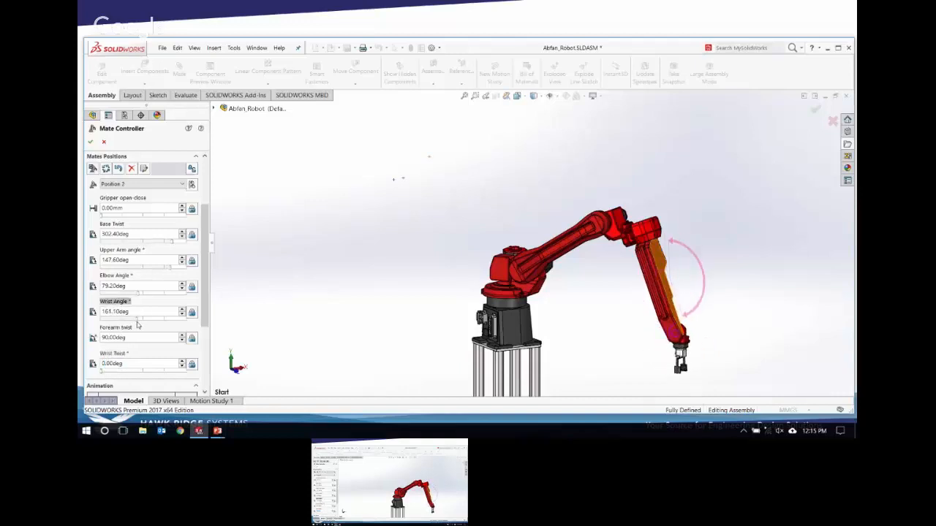
left_click(93, 168)
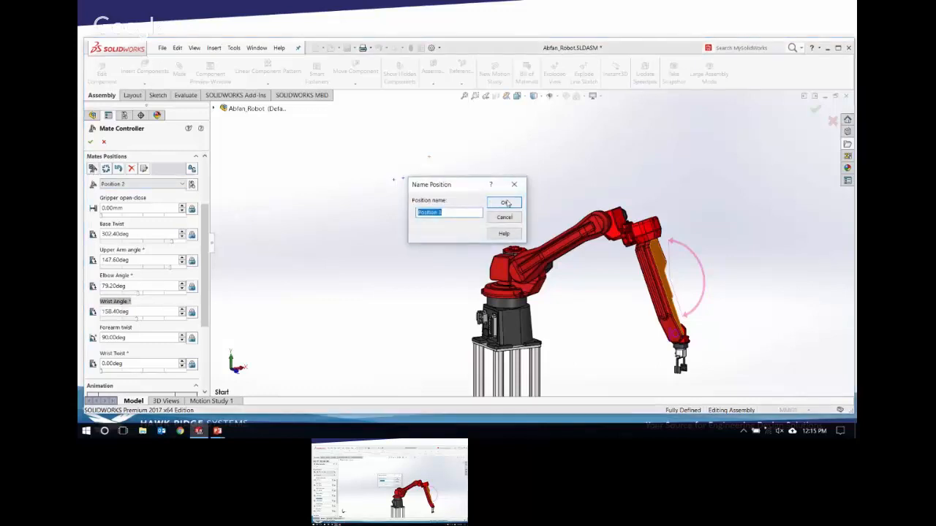
left_click(506, 203)
Open the robot's gripper to 14 mm with the Gripper open-close mate and add the pose as Position 4.
scroll(694, 369, "up", 3)
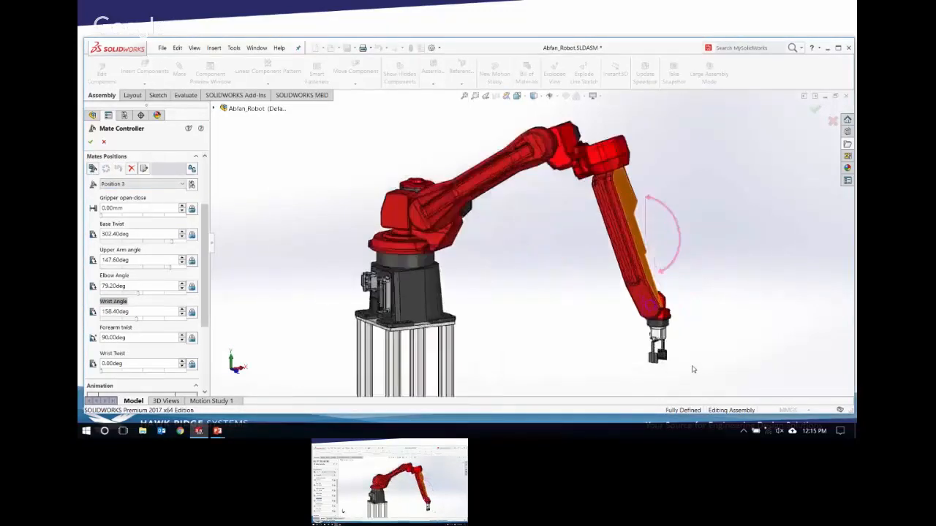
scroll(664, 328, "up", 3)
scroll(543, 293, "up", 4)
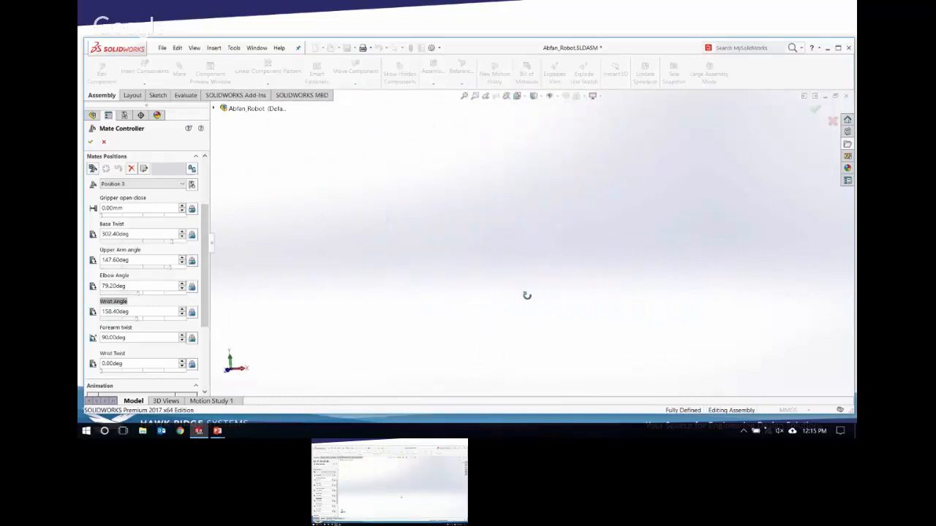
scroll(526, 295, "down", 3)
scroll(538, 300, "down", 2)
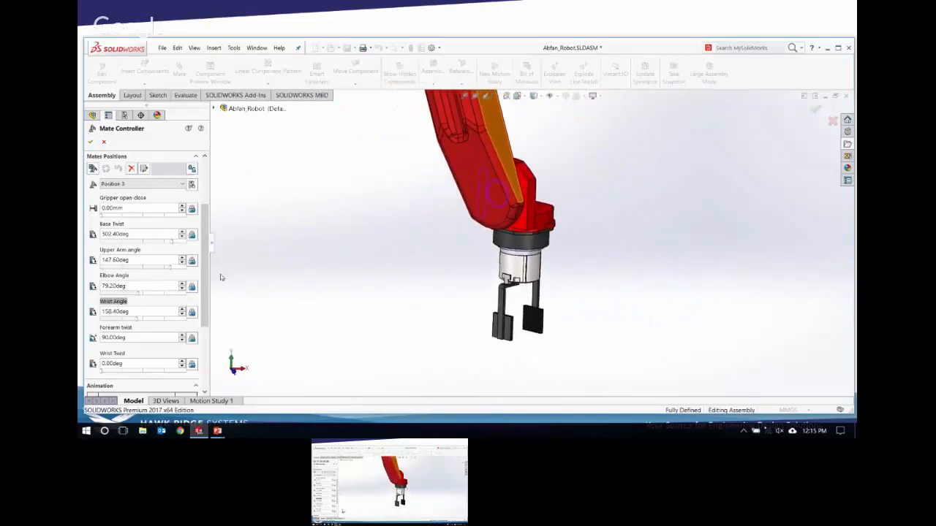
left_click_drag(102, 216, 189, 217)
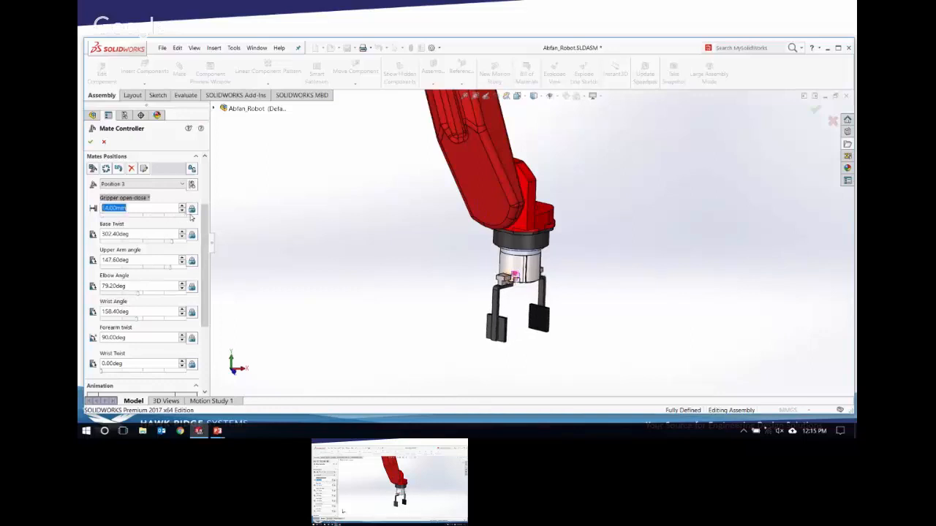
left_click(93, 169)
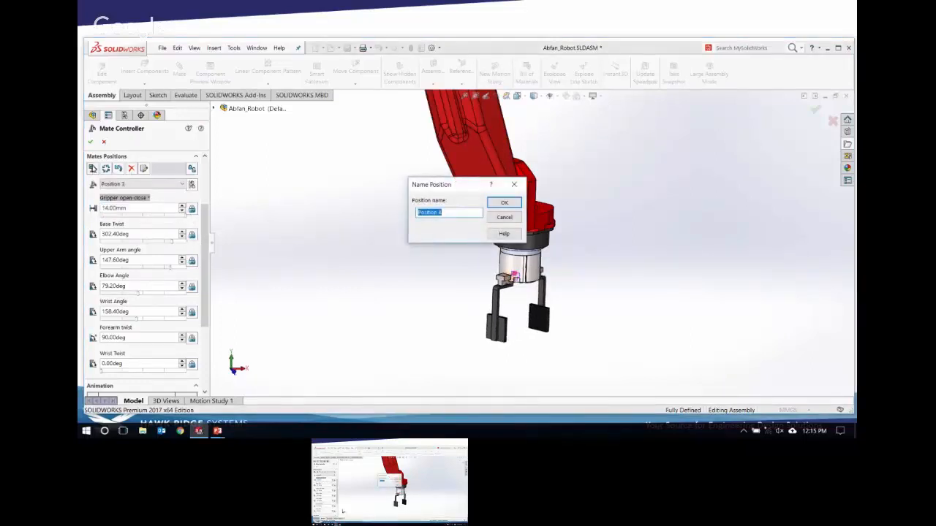
left_click(504, 202)
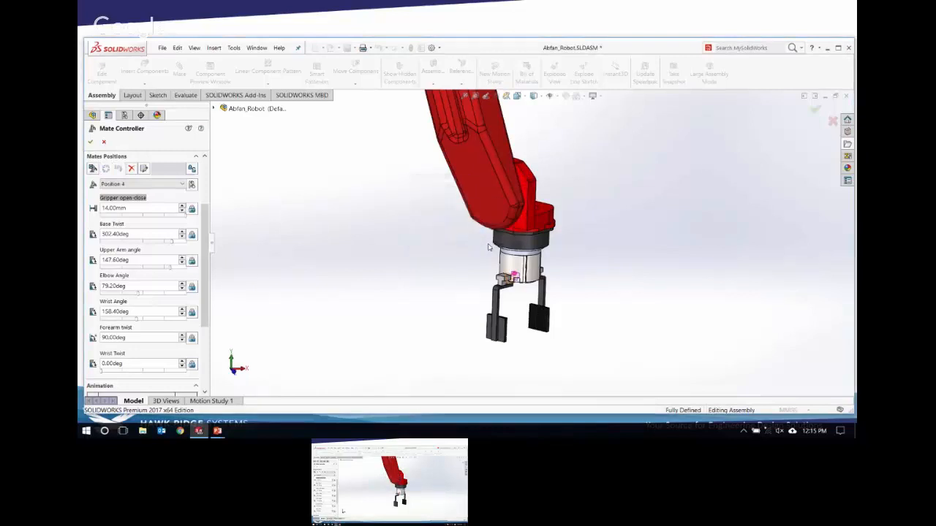
Recall Position 1 to return the robot to its starting pose, and add that pose as Position 5.
scroll(489, 246, "up", 5)
middle_click_drag(464, 209, 537, 282, "ctrl")
scroll(528, 269, "up", 1)
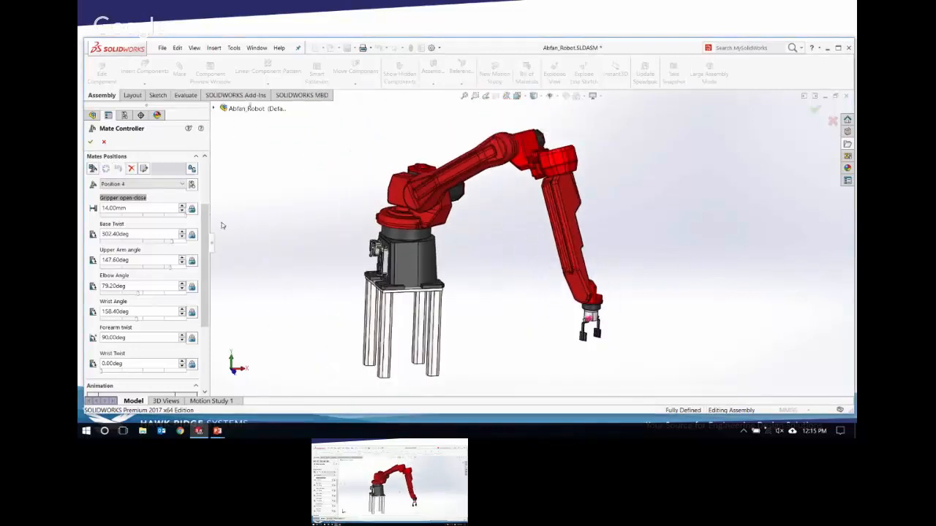
left_click(152, 184)
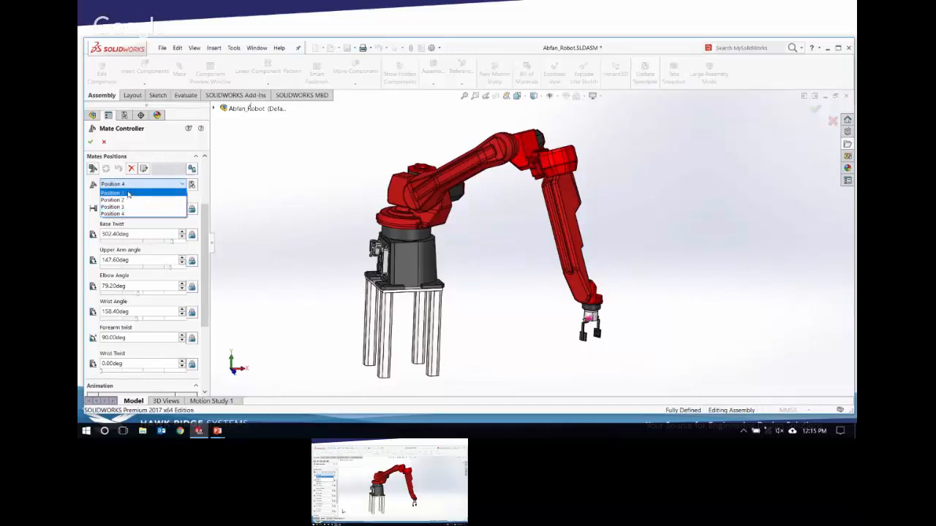
left_click(128, 193)
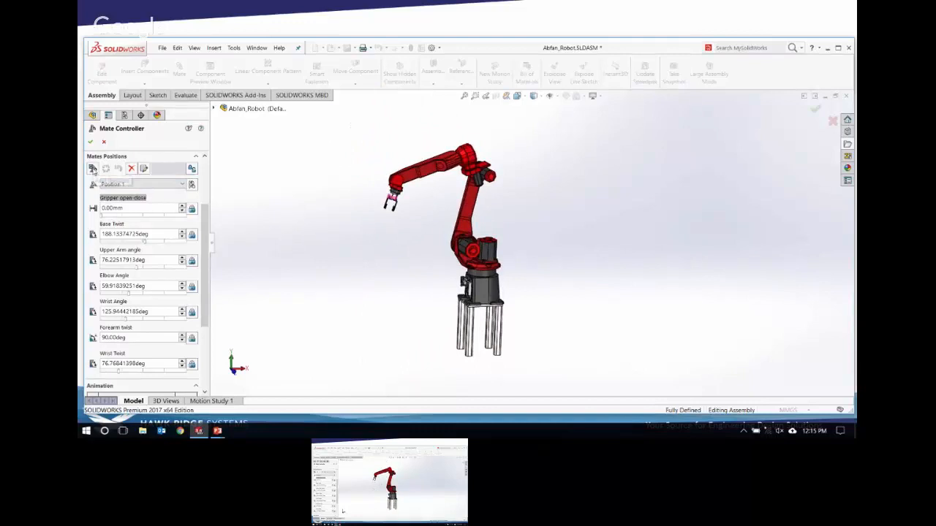
left_click(93, 169)
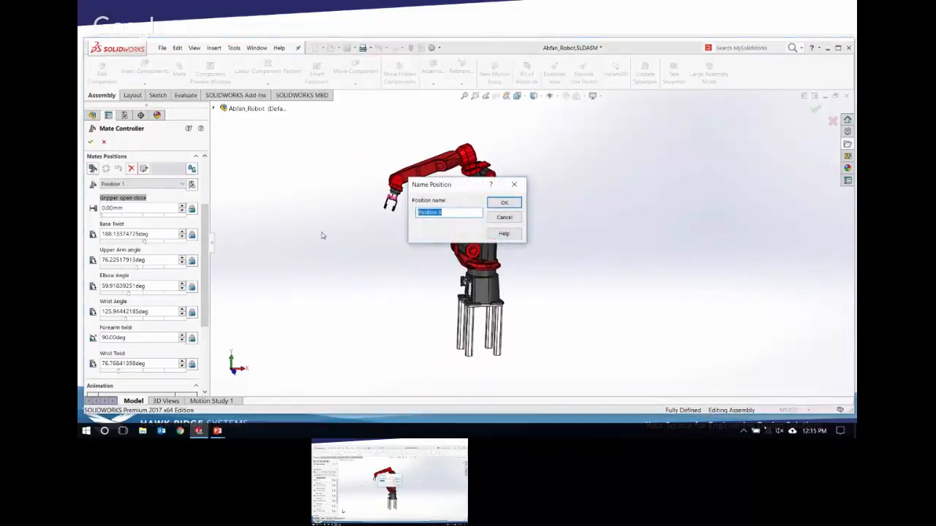
left_click(504, 202)
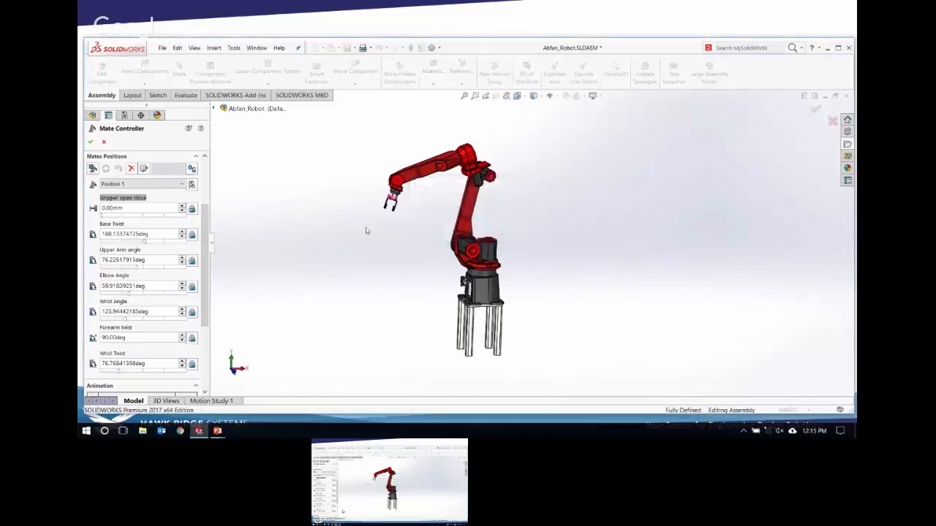
Check the list of saved positions and calculate the Mate Controller animation for all positions.
left_click(181, 185)
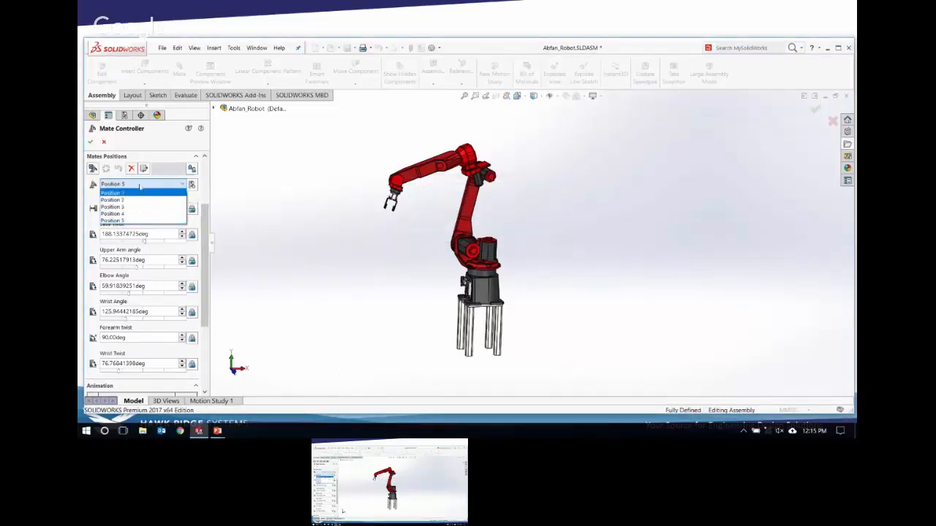
left_click(182, 186)
left_click_drag(209, 228, 206, 289)
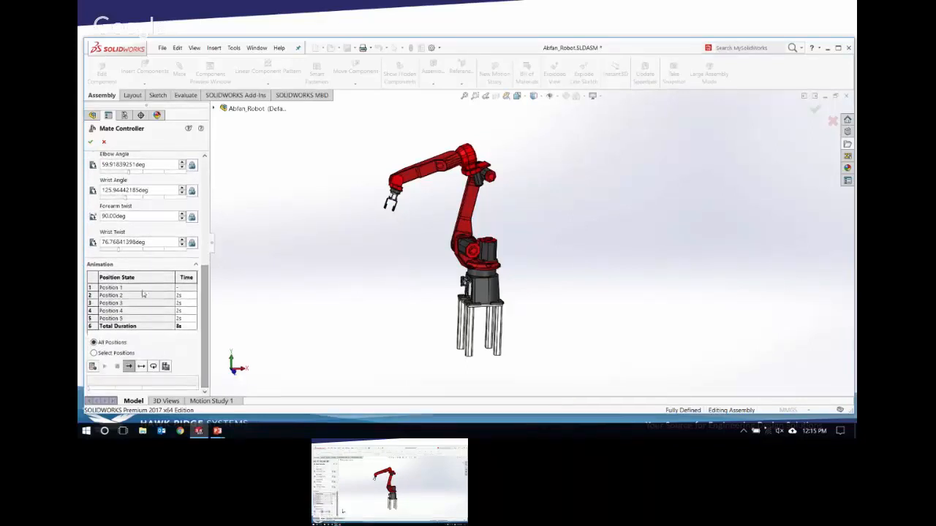
left_click(93, 367)
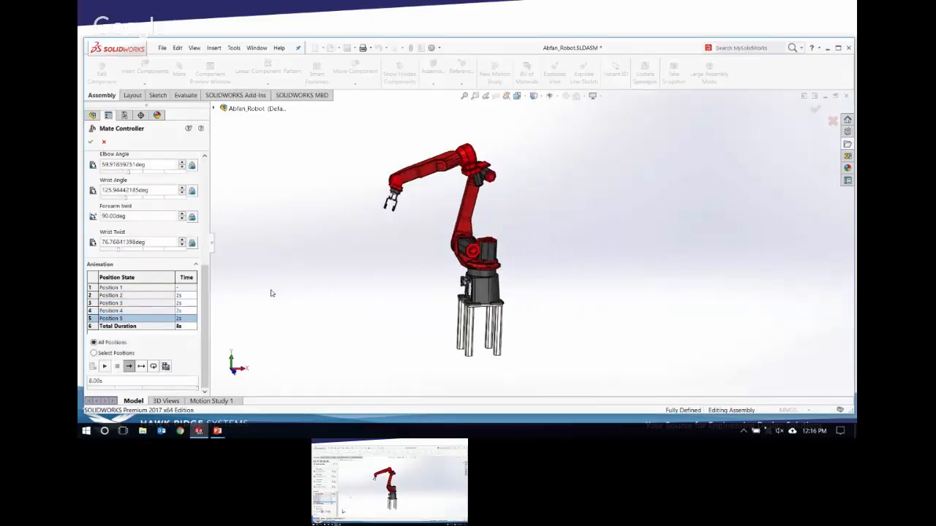
Recall Position 3, make the Wrist Angle mate driven, and swing the wrist freely to about 144.8°.
scroll(207, 278, "up", 5)
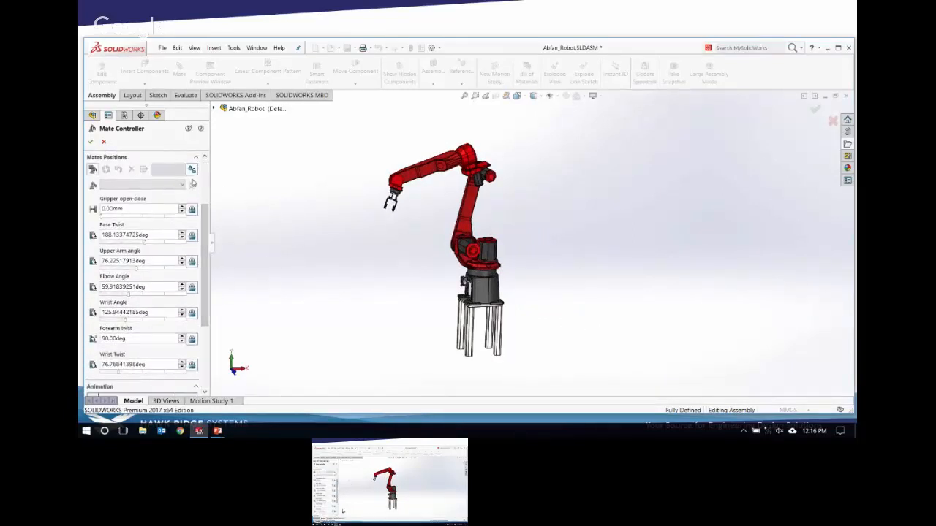
left_click(178, 187)
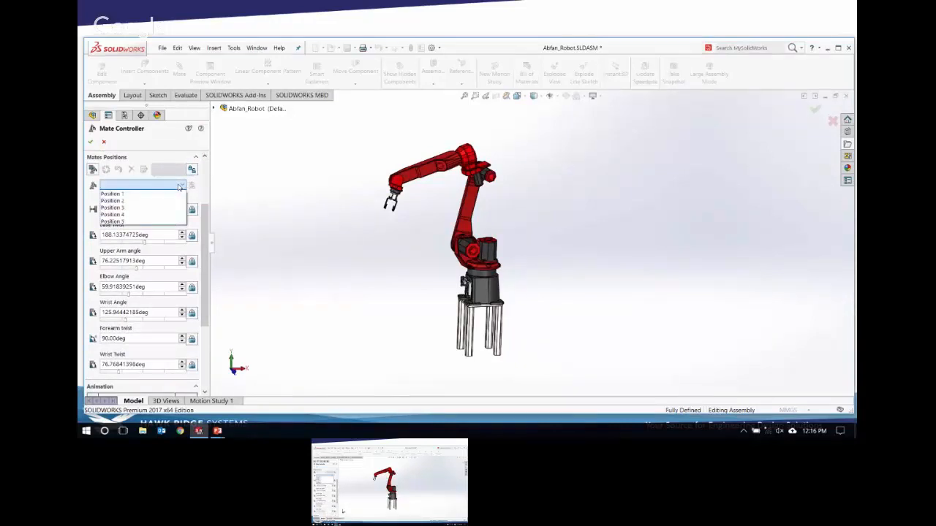
left_click(139, 208)
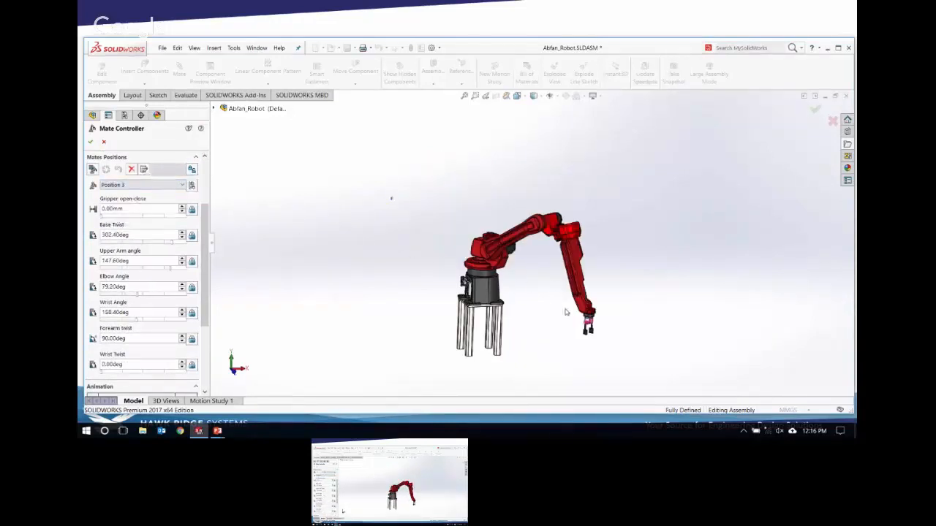
scroll(579, 295, "down", 3)
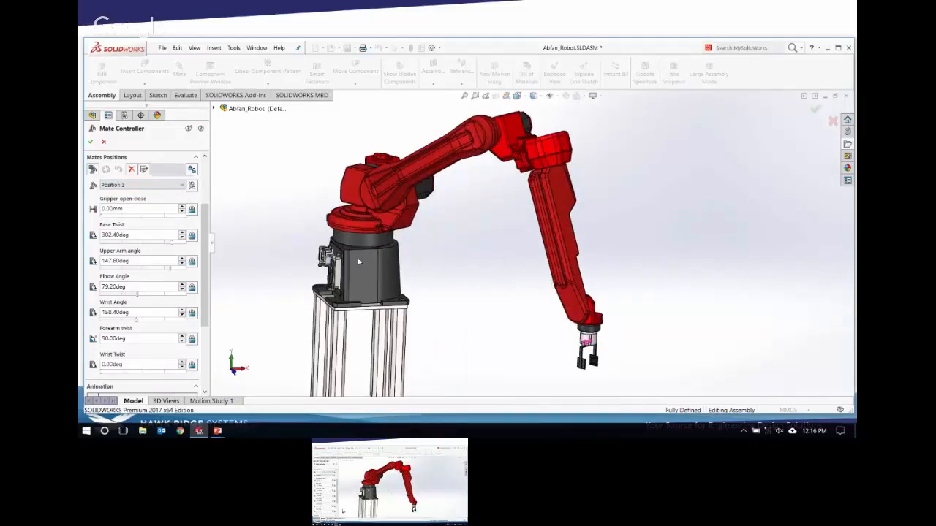
left_click(192, 313)
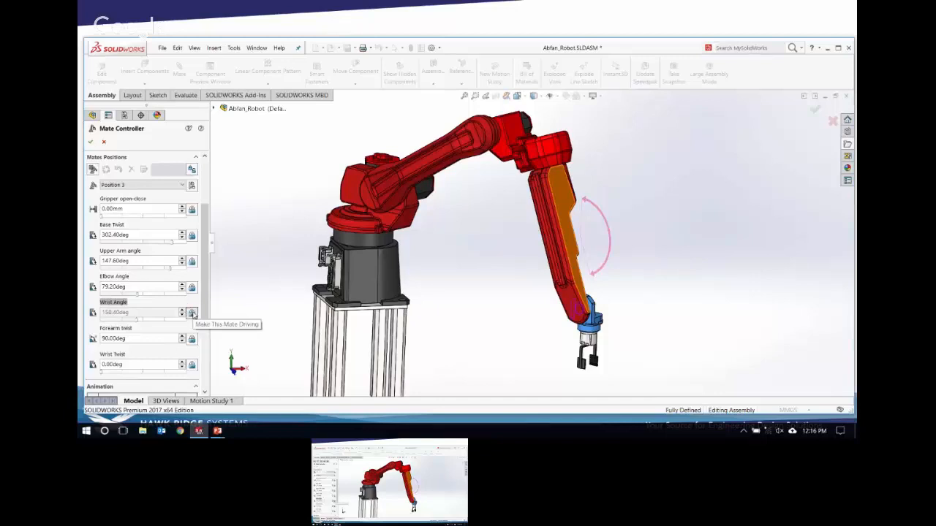
left_click(191, 313)
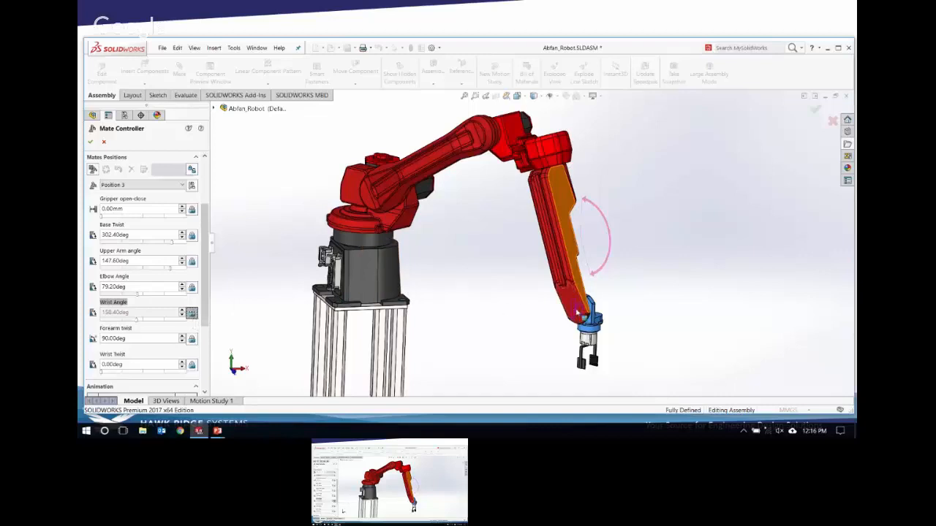
left_click_drag(604, 319, 595, 324)
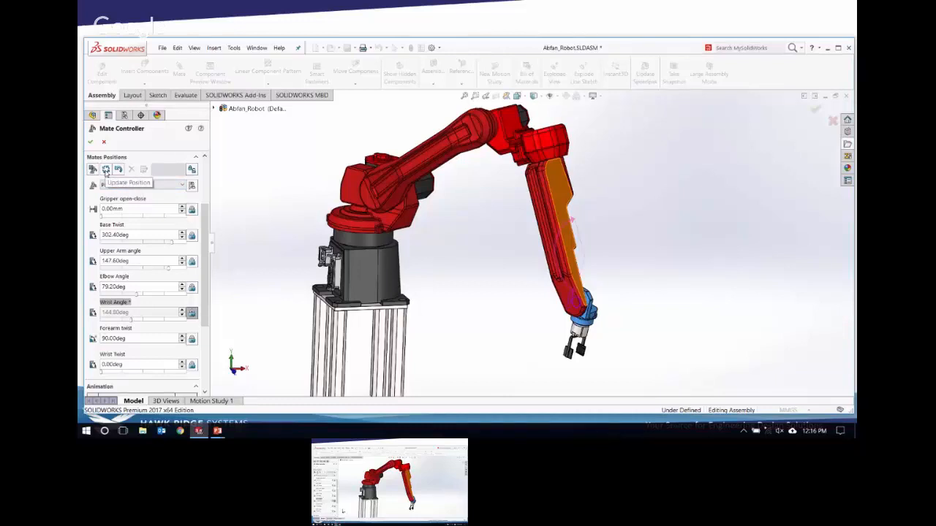
Update Position 3 with the new wrist pose, make Wrist Angle driving again, and recalculate the animation.
left_click(106, 170)
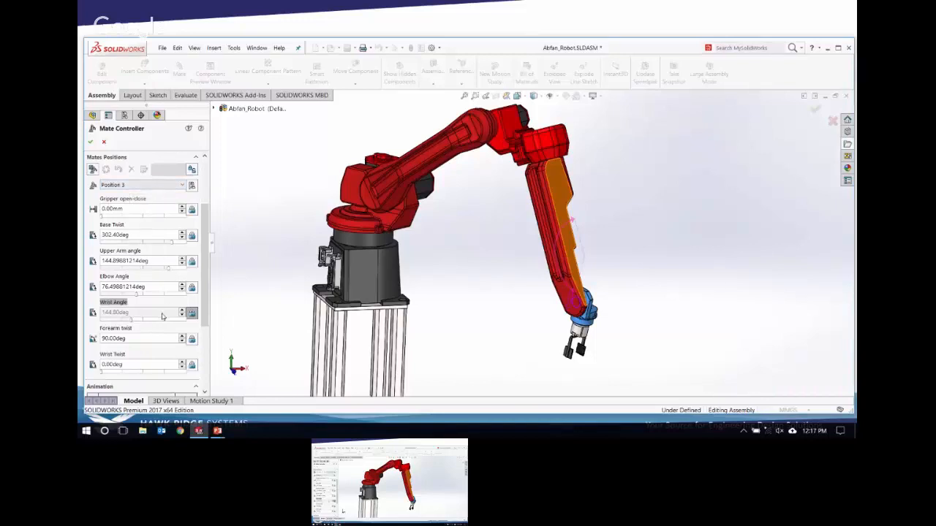
left_click(191, 313)
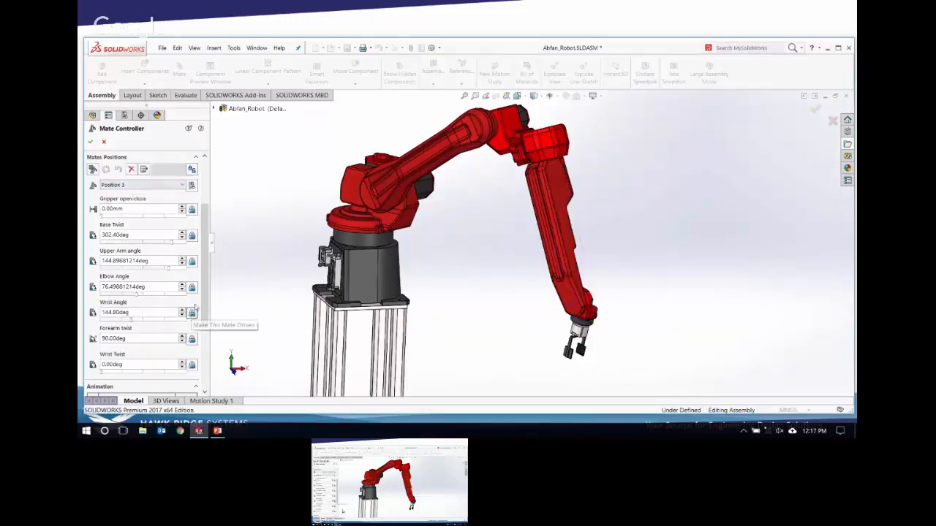
scroll(187, 336, "down", 5)
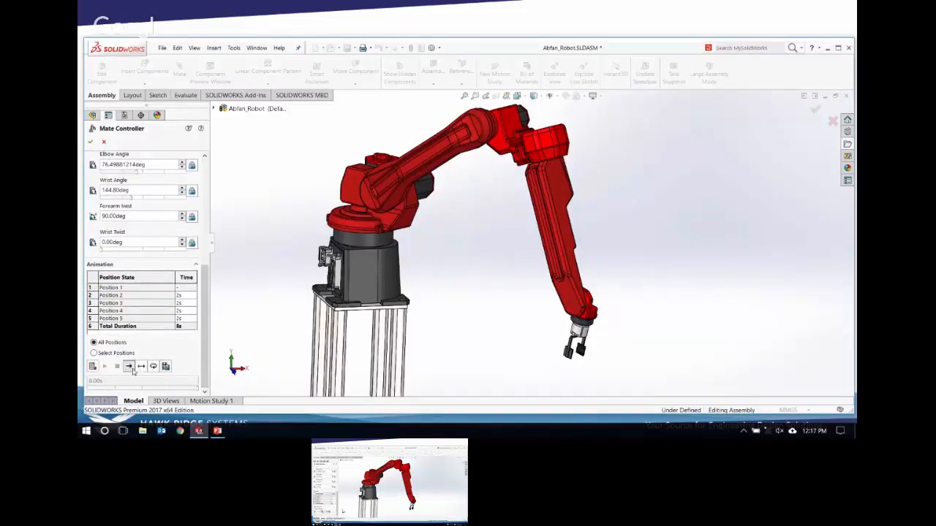
left_click(93, 367)
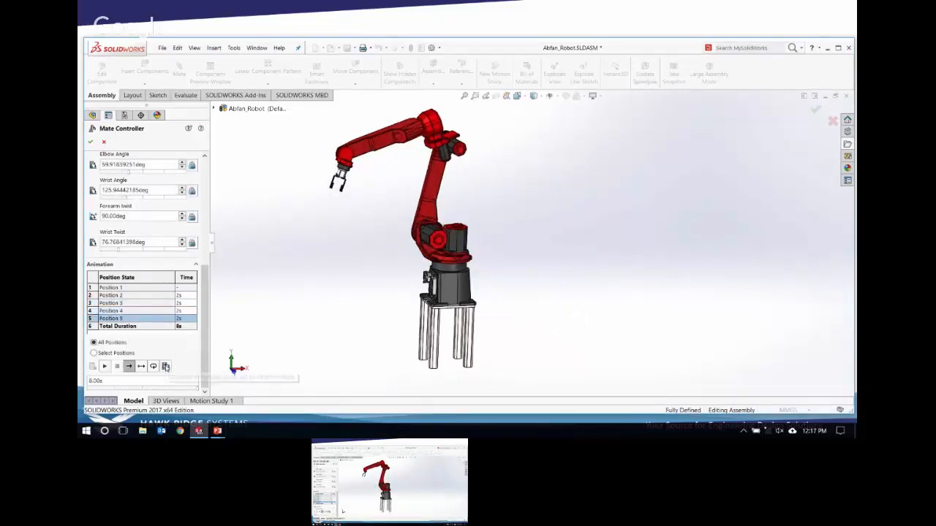
Review the file types and image size options for saving the animation, and leave without saving a file.
left_click(165, 368)
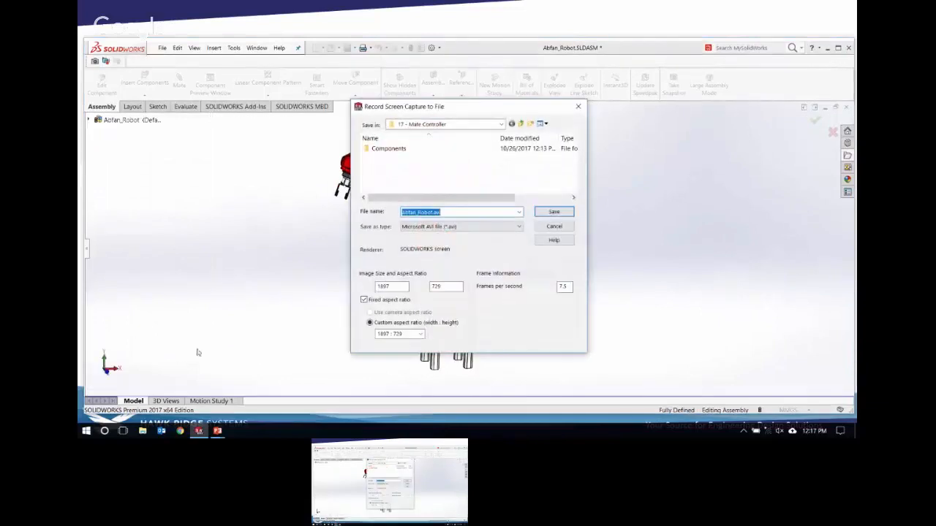
left_click(481, 228)
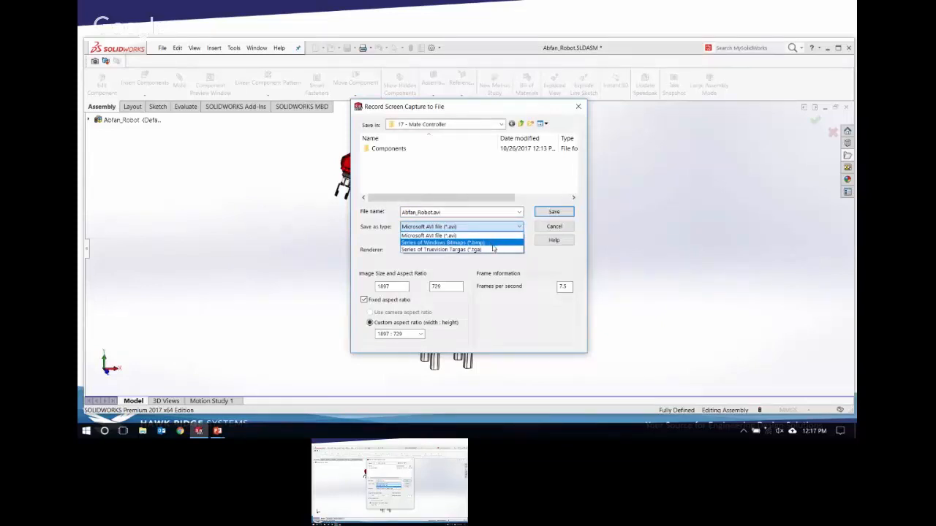
left_click(528, 259)
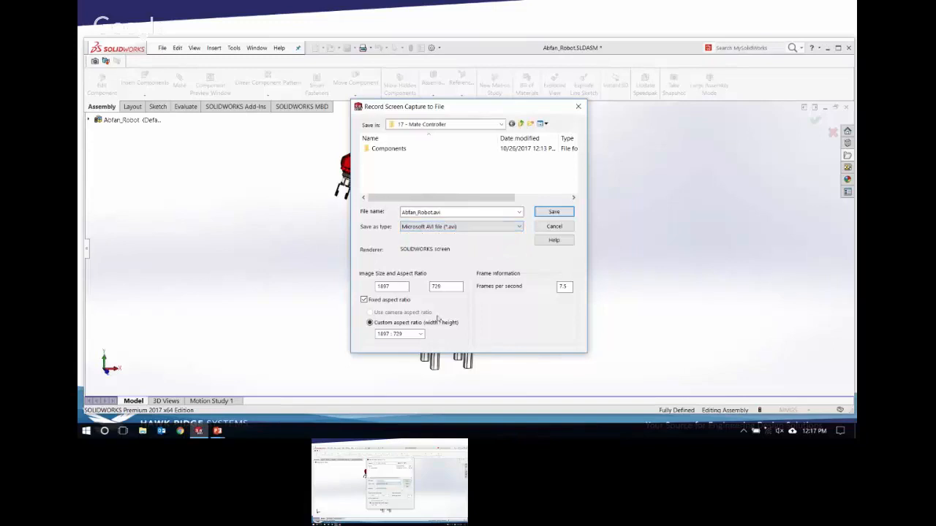
left_click(550, 227)
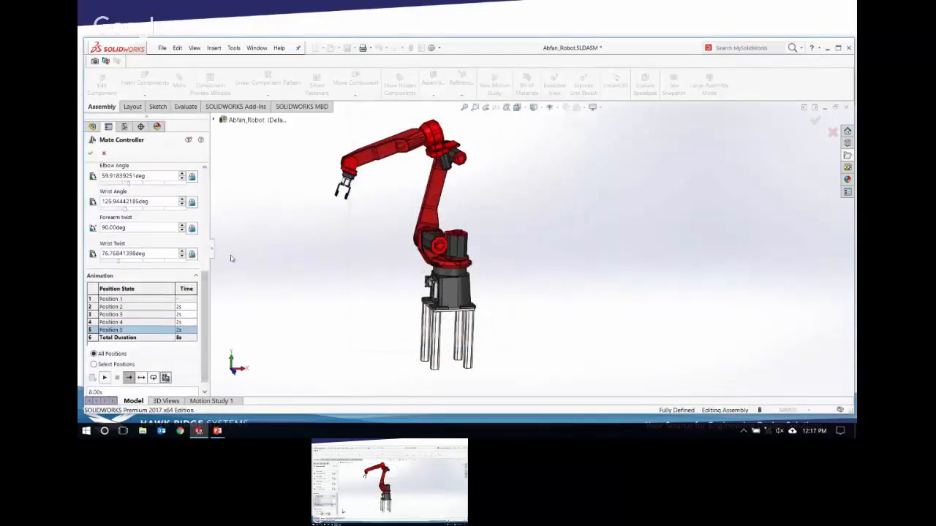
Accept the Mate Controller and open Motion Study 1 without updating the initial animation state, enlarging its timeline.
left_click_drag(205, 308, 206, 191)
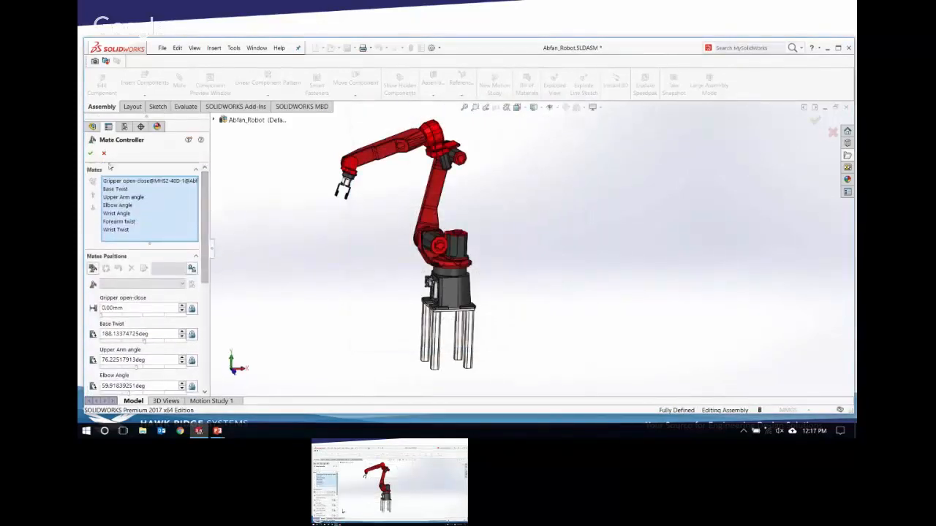
left_click(89, 153)
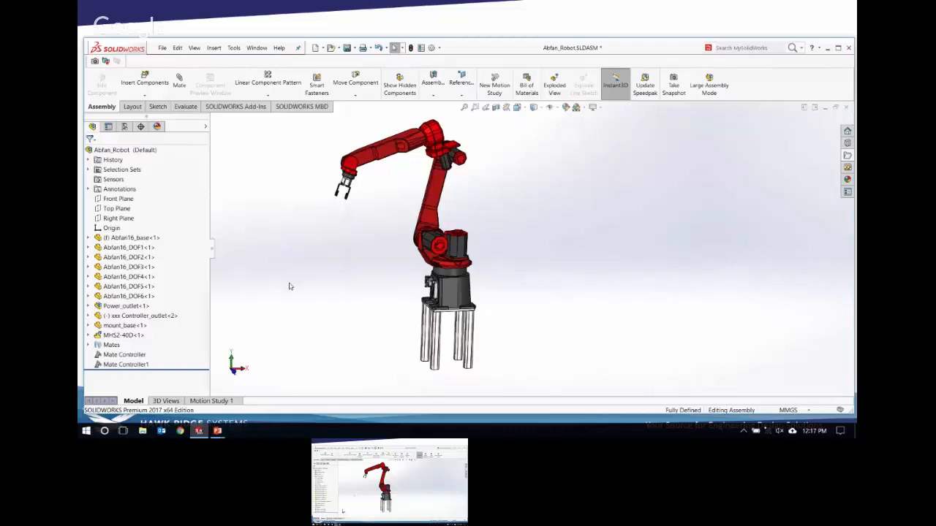
left_click(211, 401)
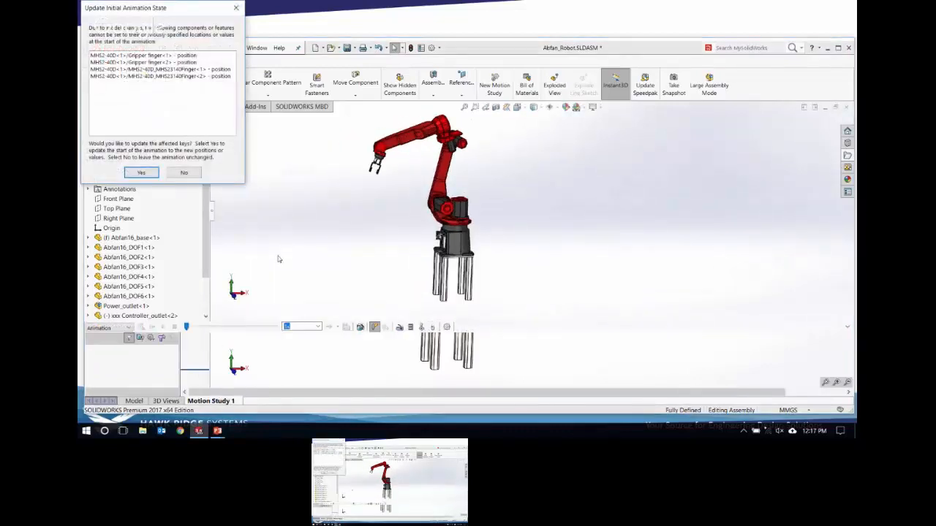
left_click(184, 173)
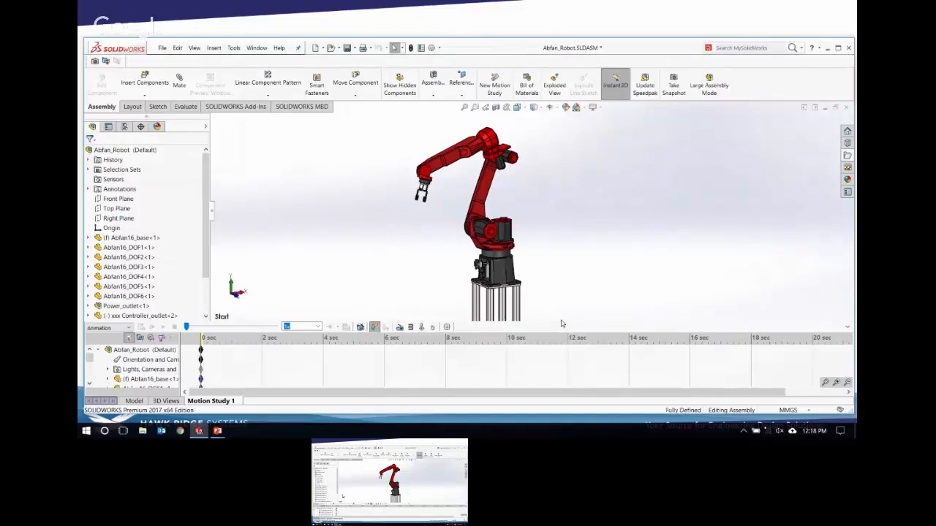
left_click_drag(561, 326, 560, 267)
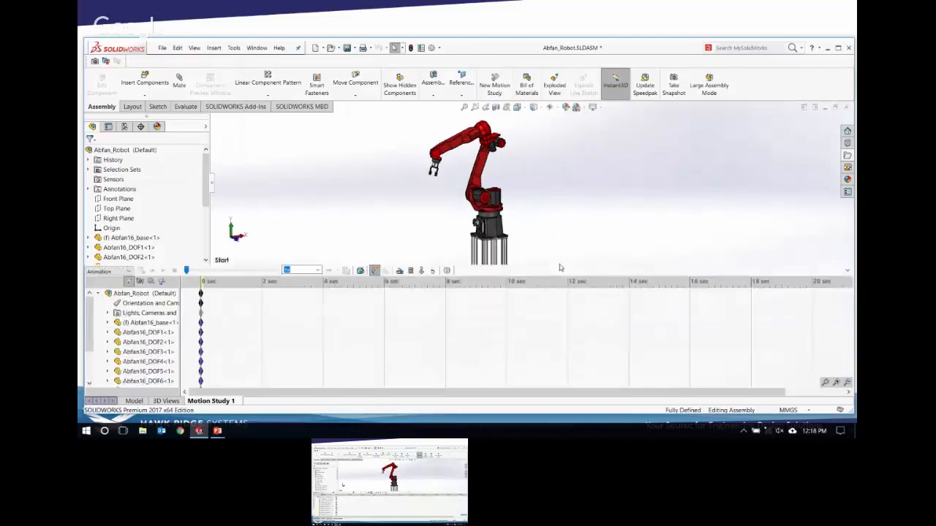
Import Mate Controller1 into the motion study as key points with the Animation Wizard, and play the animation from the start.
left_click(360, 271)
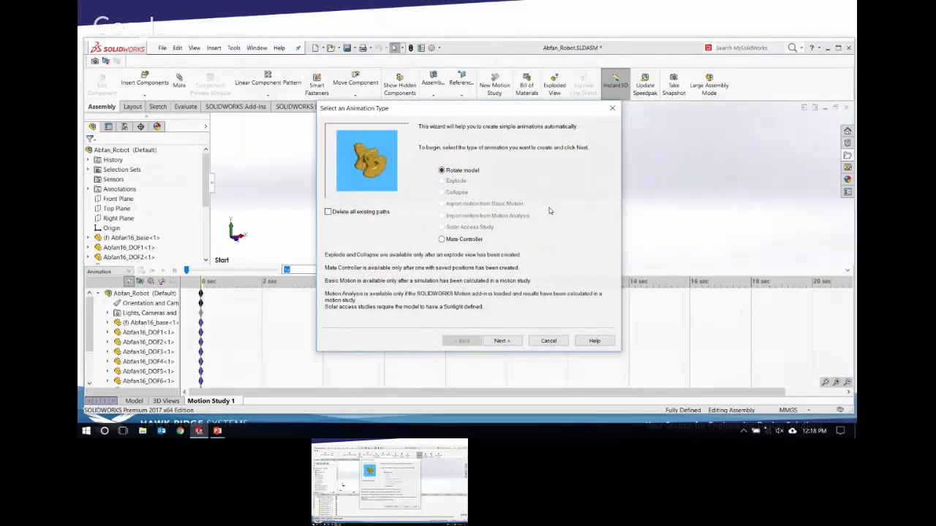
left_click(441, 239)
left_click(510, 341)
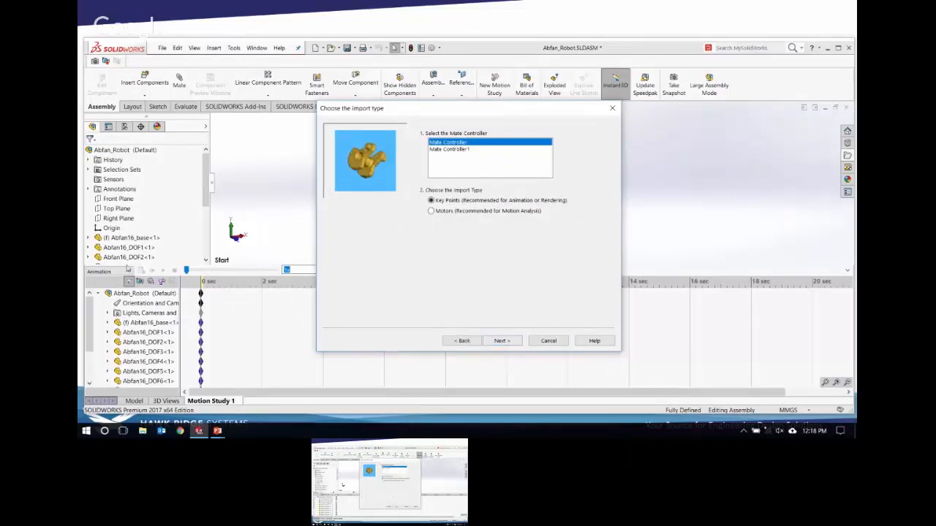
left_click(207, 217)
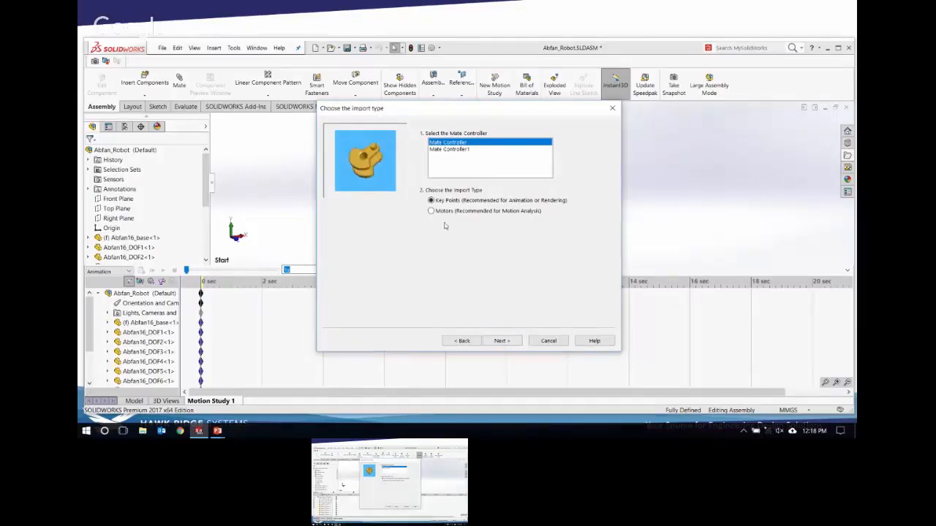
left_click(449, 151)
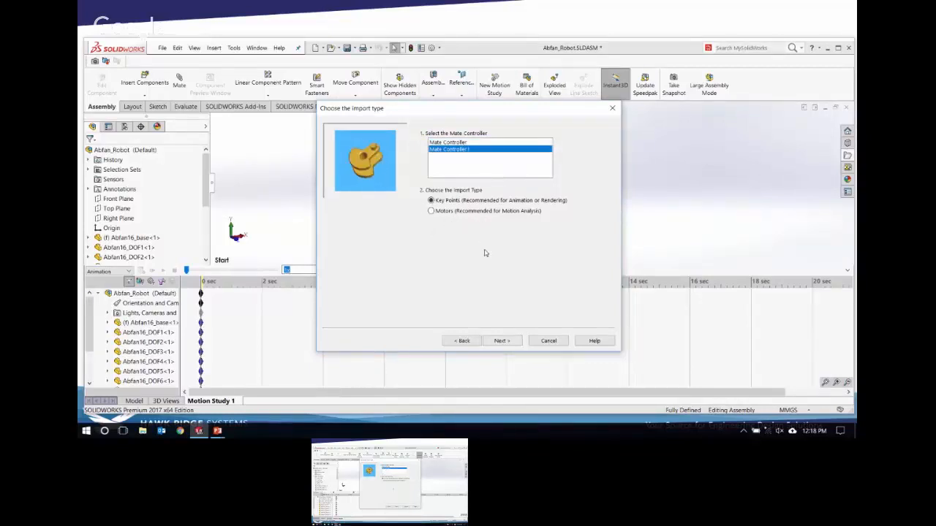
left_click(502, 341)
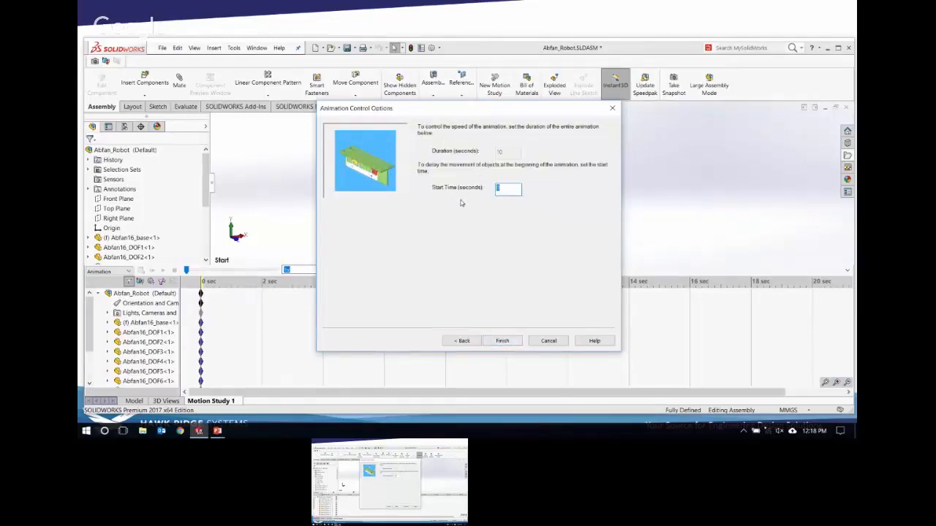
left_click(503, 342)
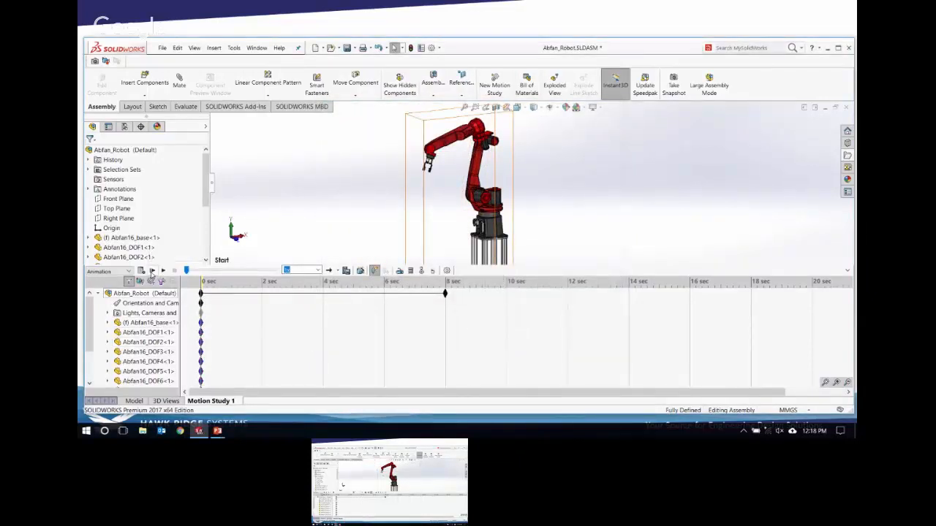
left_click(151, 270)
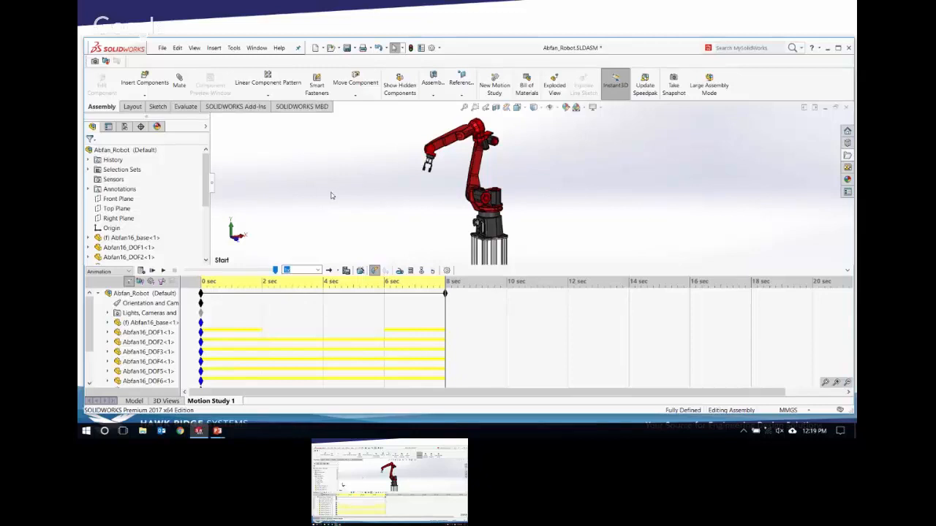
Review the maximum and minimum value settings of the advanced limit angle mate in the model, and leave without adding a mate.
left_click(134, 401)
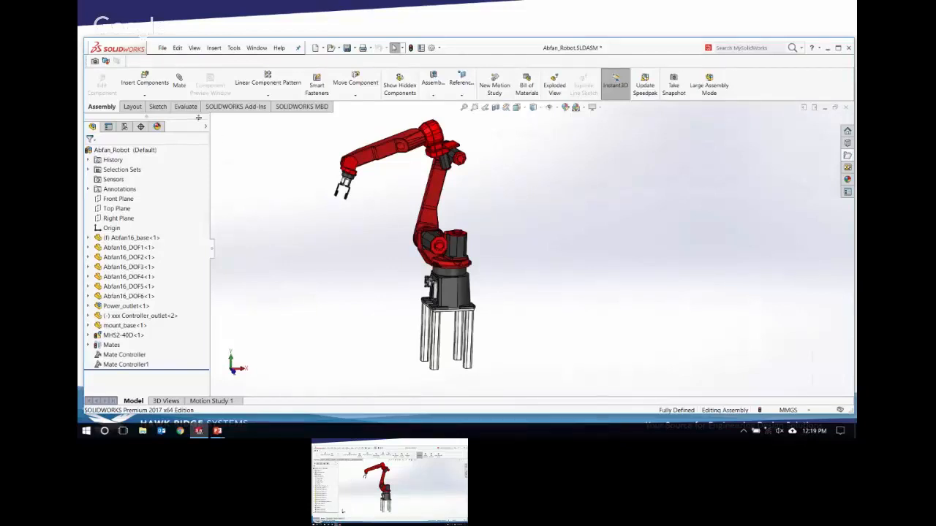
left_click(179, 80)
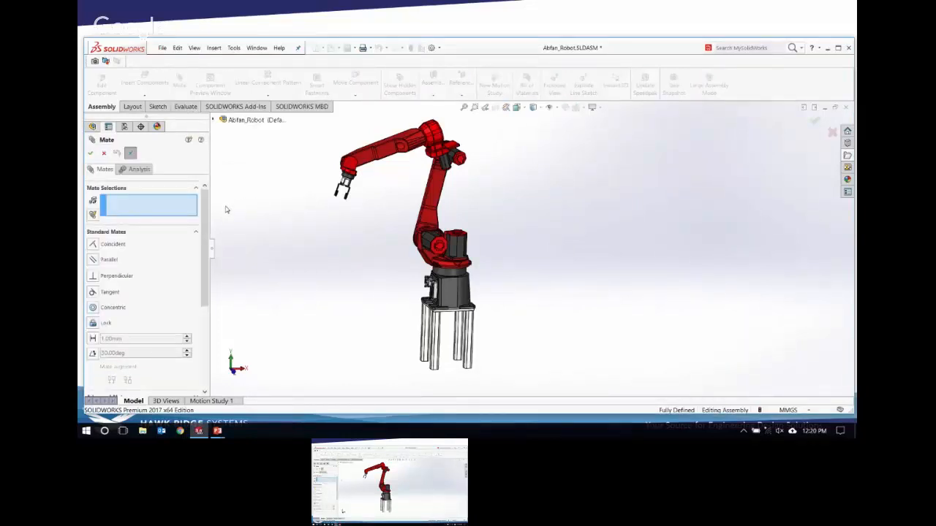
scroll(204, 251, "down", 3)
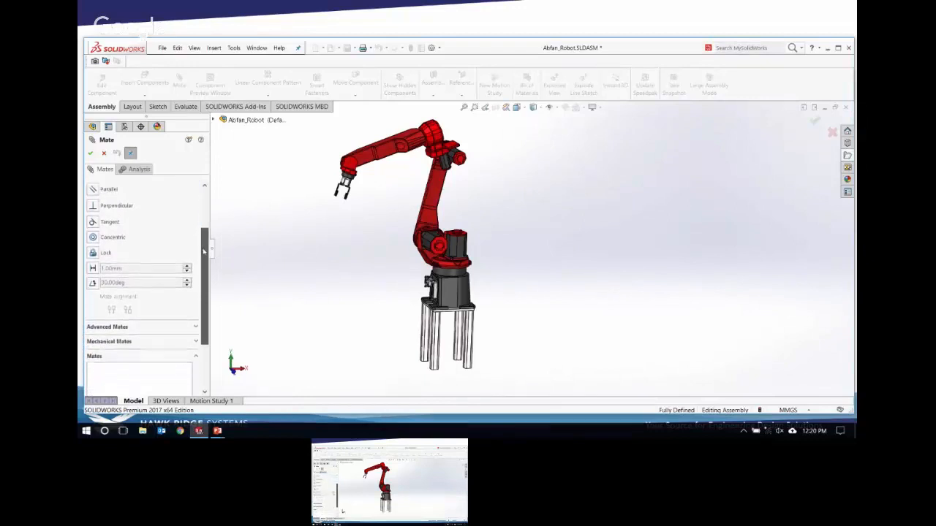
left_click_drag(204, 251, 205, 254)
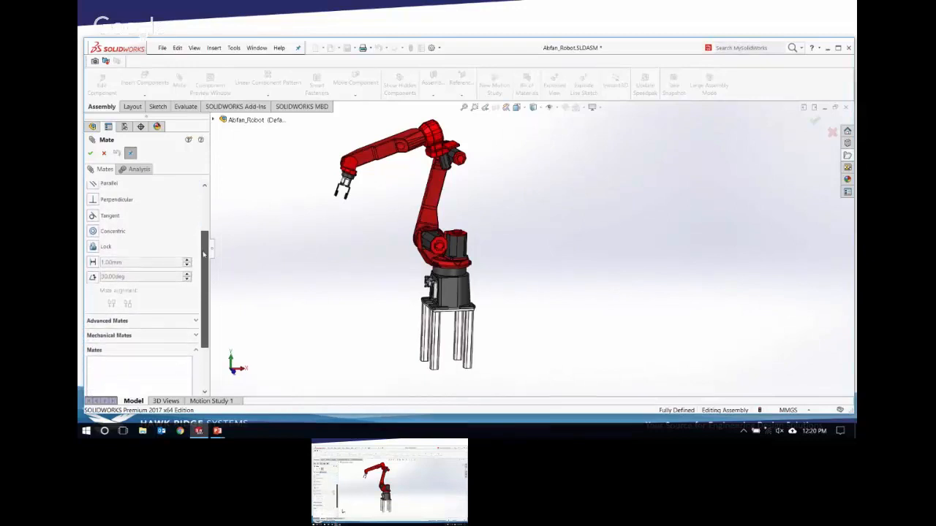
left_click(196, 322)
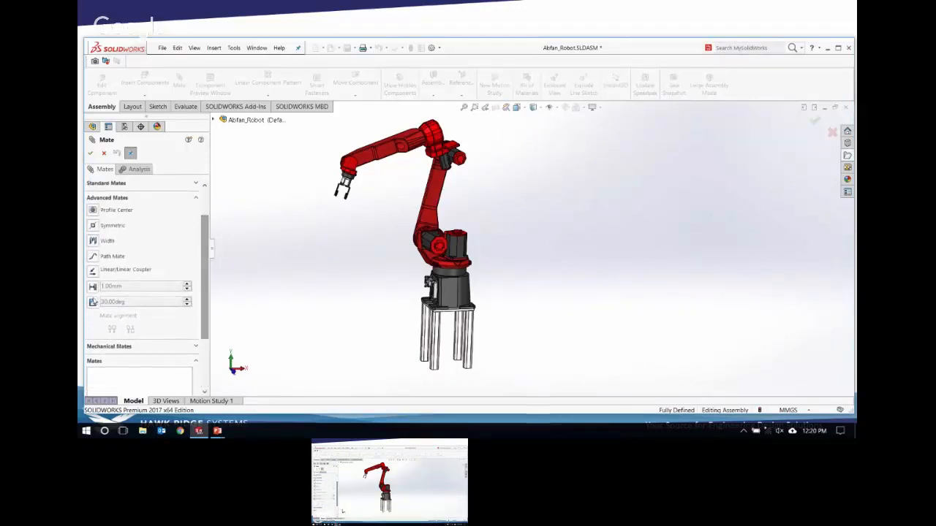
left_click(93, 301)
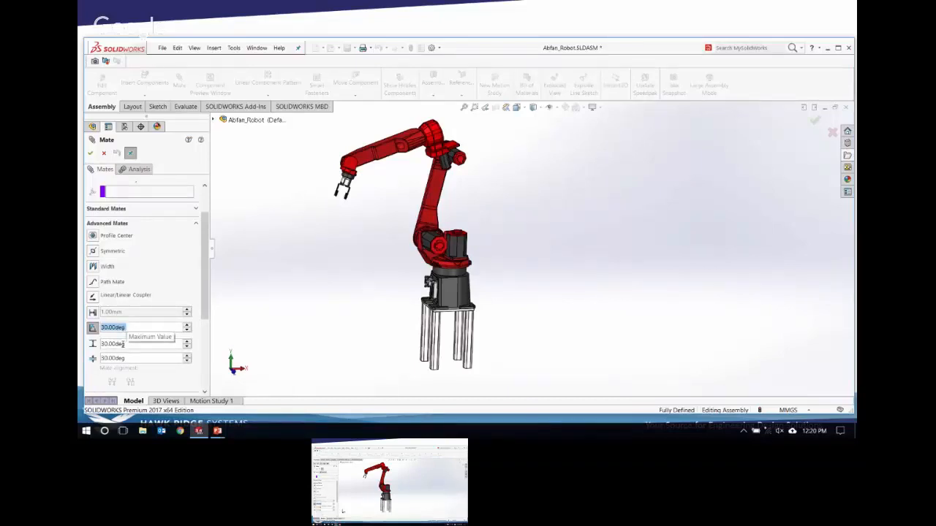
left_click(104, 154)
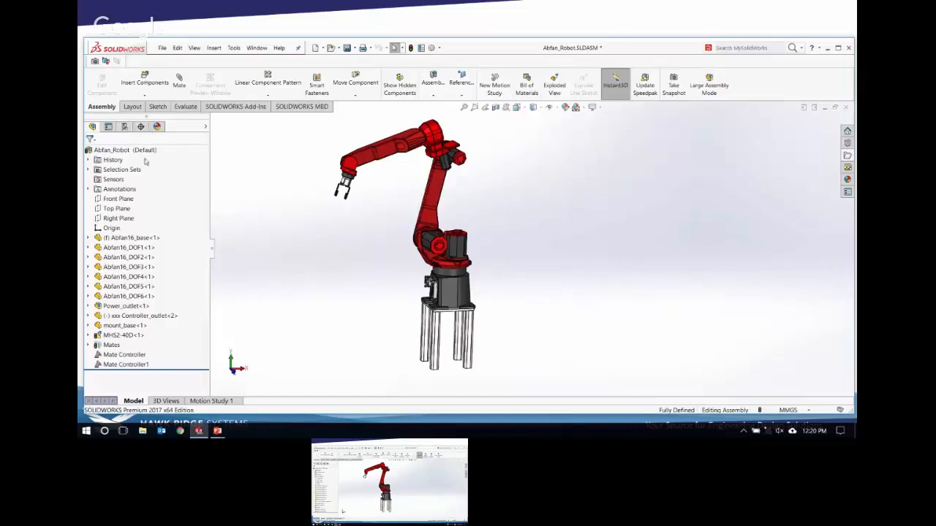
Open Mate Controller1 for editing, review its mates, position values and animation table, and leave it without changes.
left_click(128, 364)
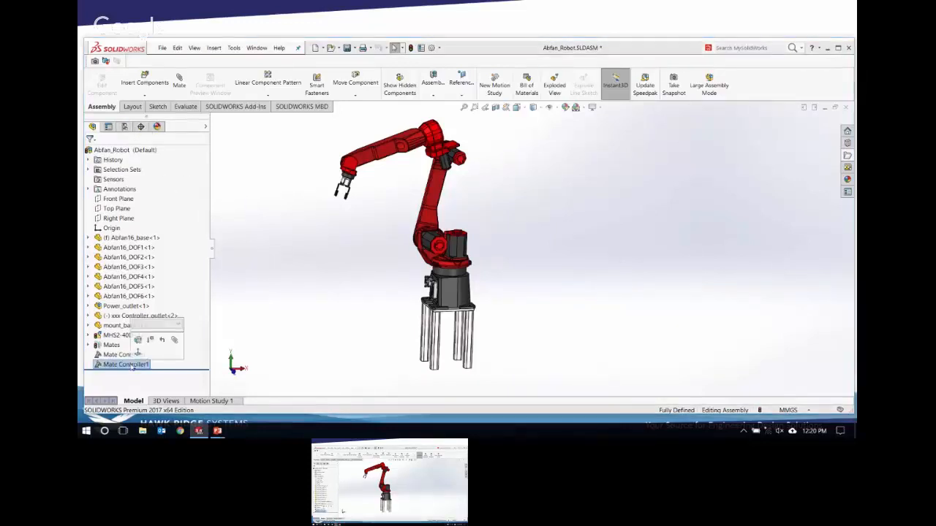
left_click(142, 342)
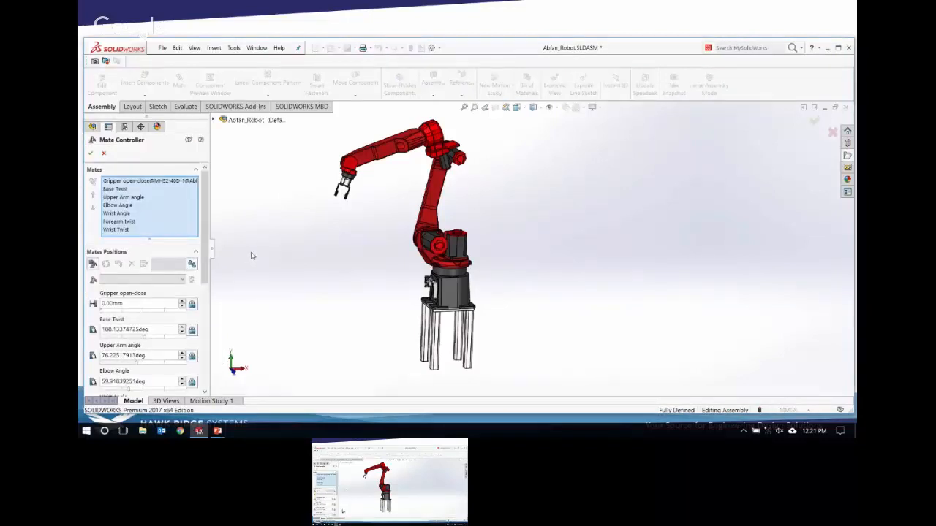
left_click_drag(207, 264, 206, 347)
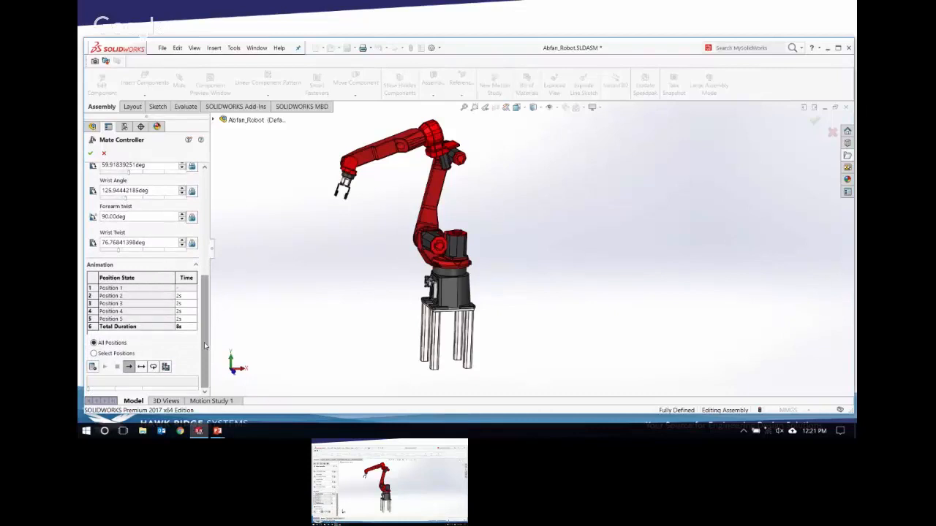
left_click_drag(206, 347, 209, 235)
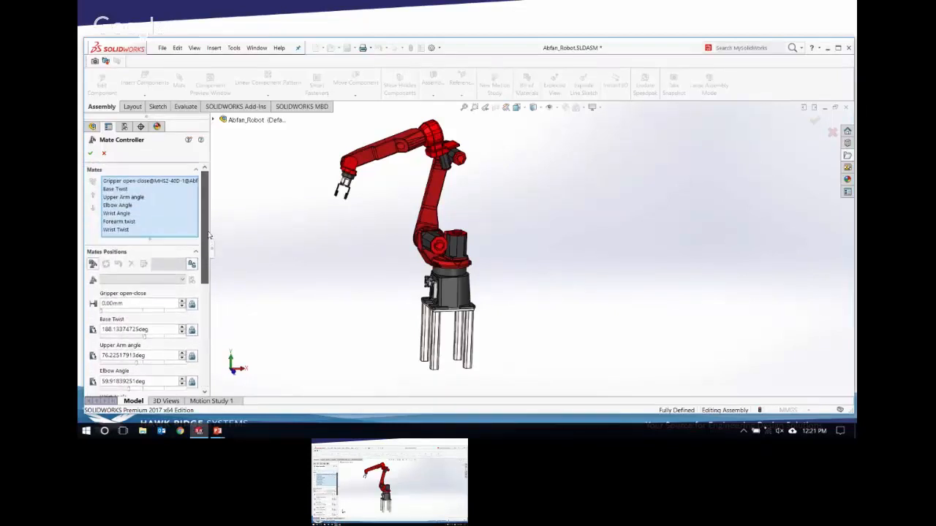
left_click(105, 154)
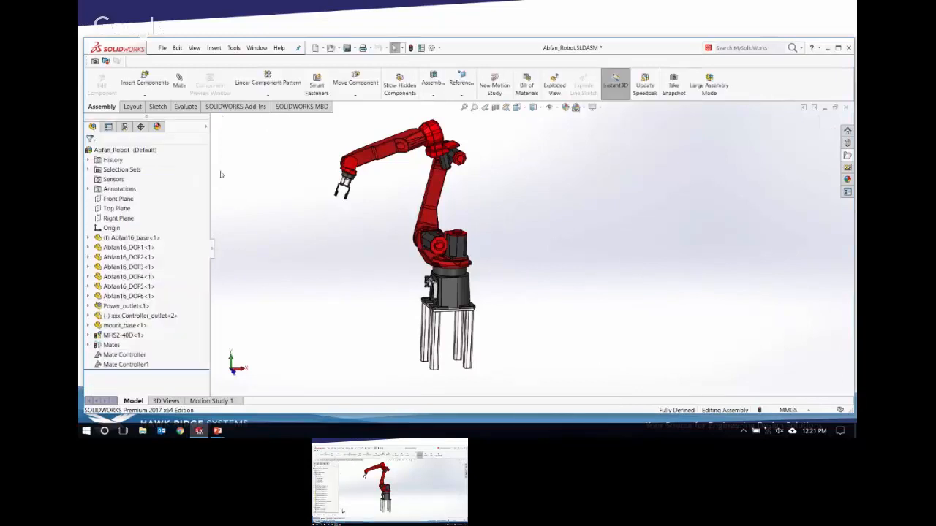
Review the Collision Detection settings, free-drag move types and advanced options of Move Component, and close it without moving anything.
left_click(355, 80)
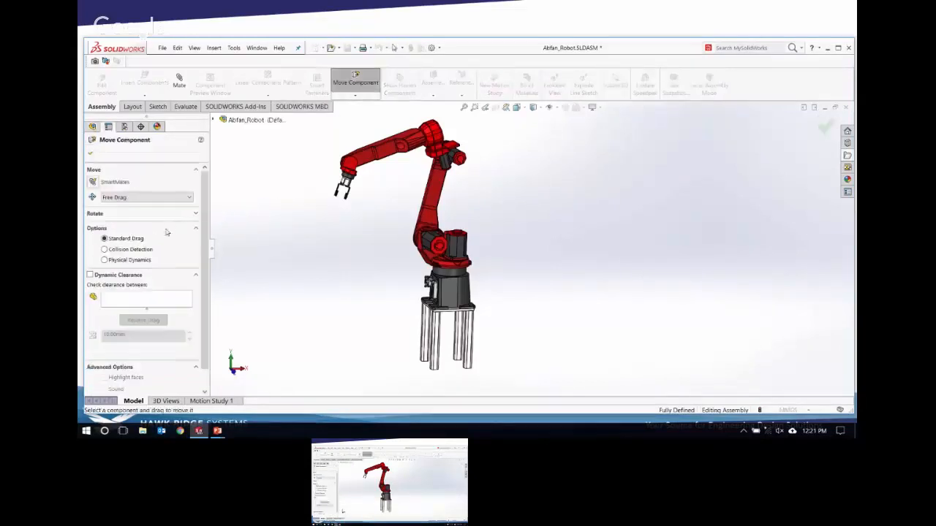
left_click(104, 249)
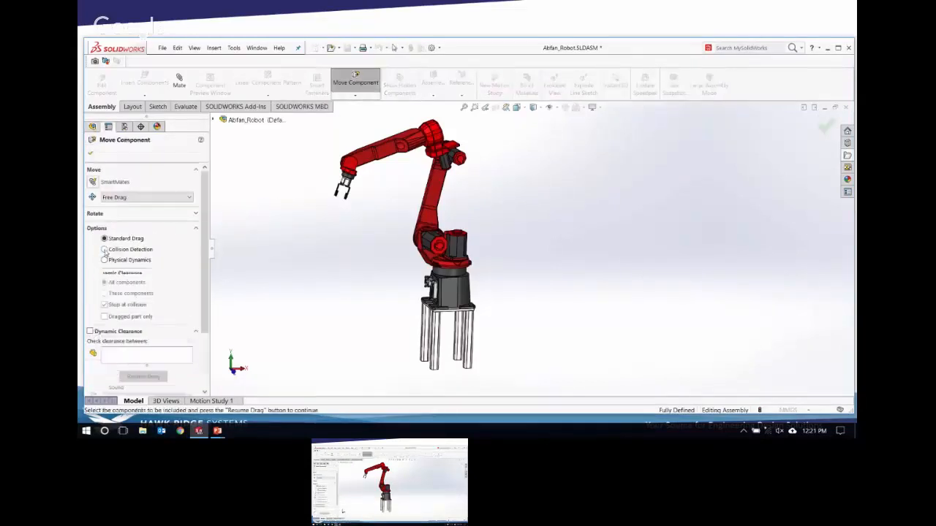
left_click(189, 193)
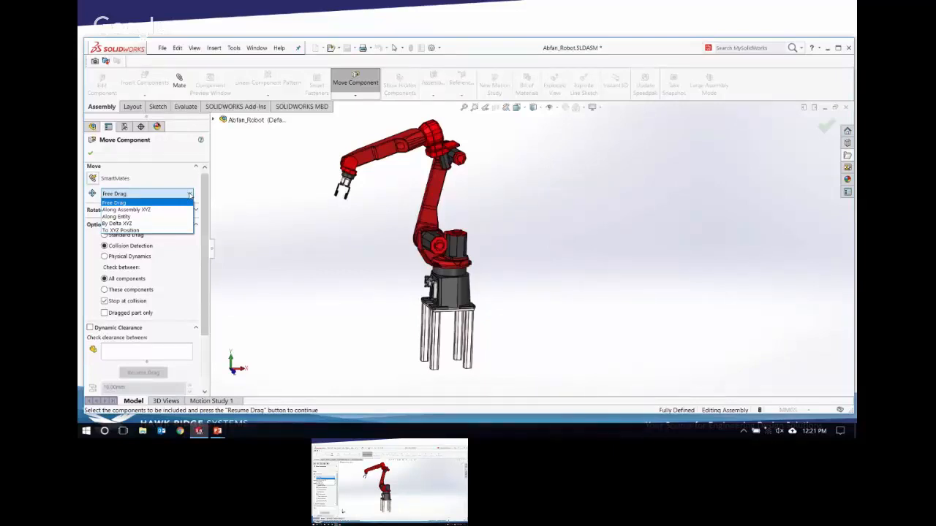
left_click(190, 195)
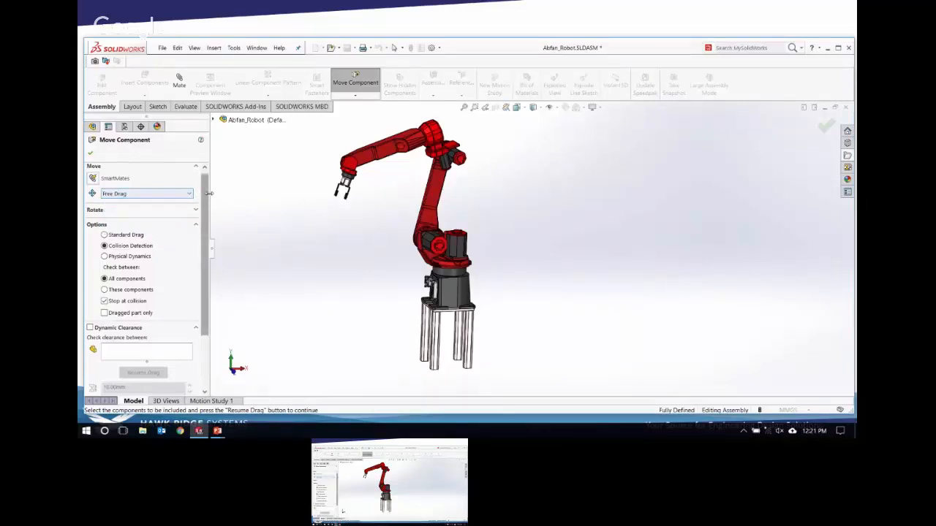
left_click_drag(207, 196, 208, 253)
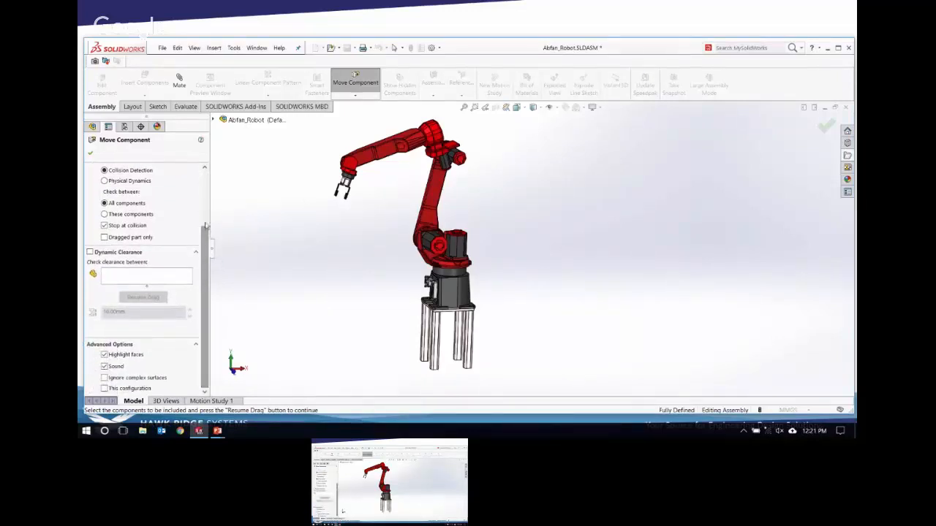
left_click(205, 219)
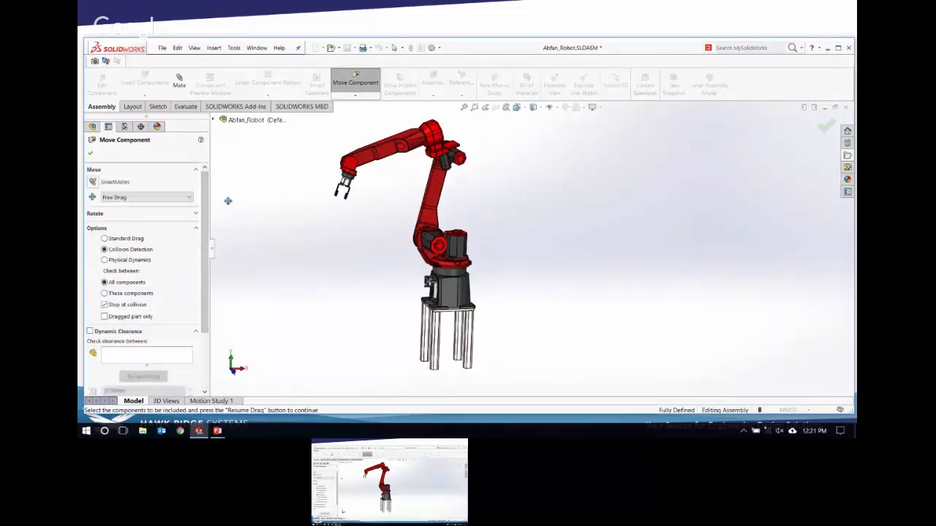
left_click(91, 156)
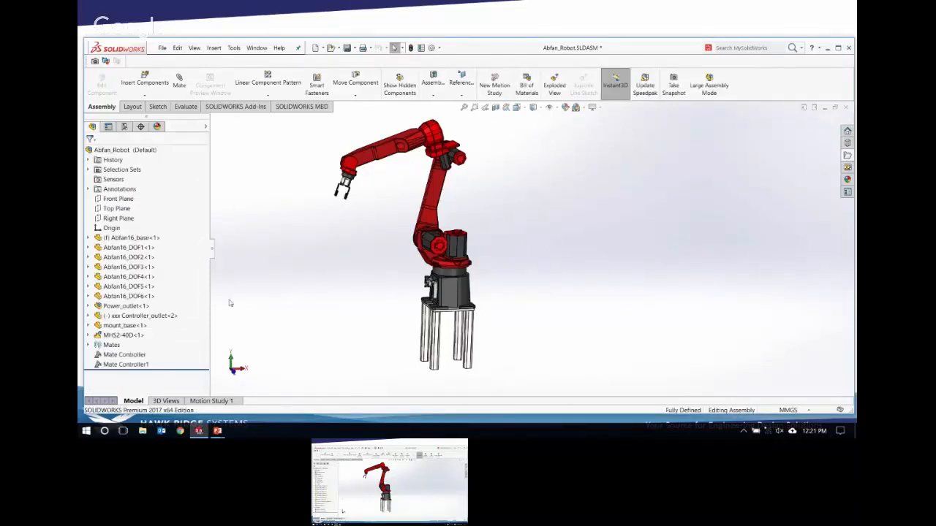
Examine the study types available in Motion Study 1, keep Animation as the type, and return to the assembly model.
left_click(218, 402)
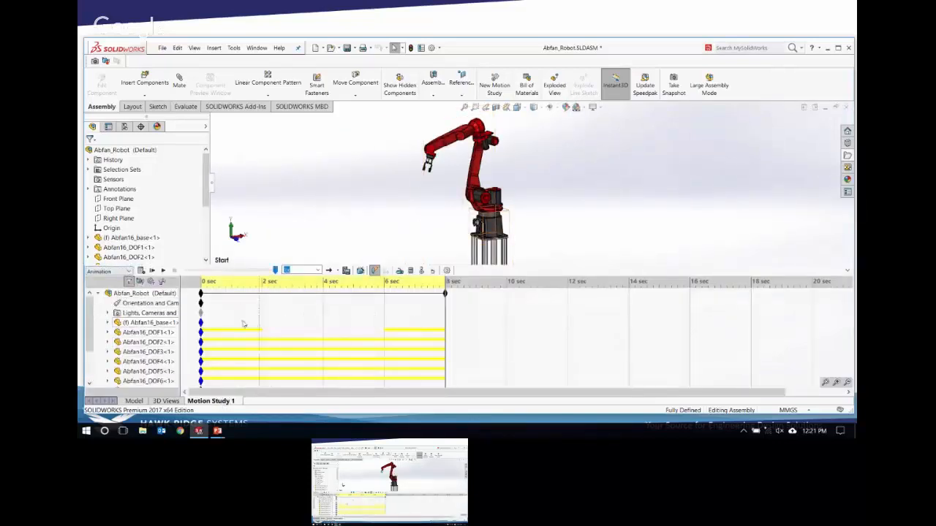
left_click(129, 272)
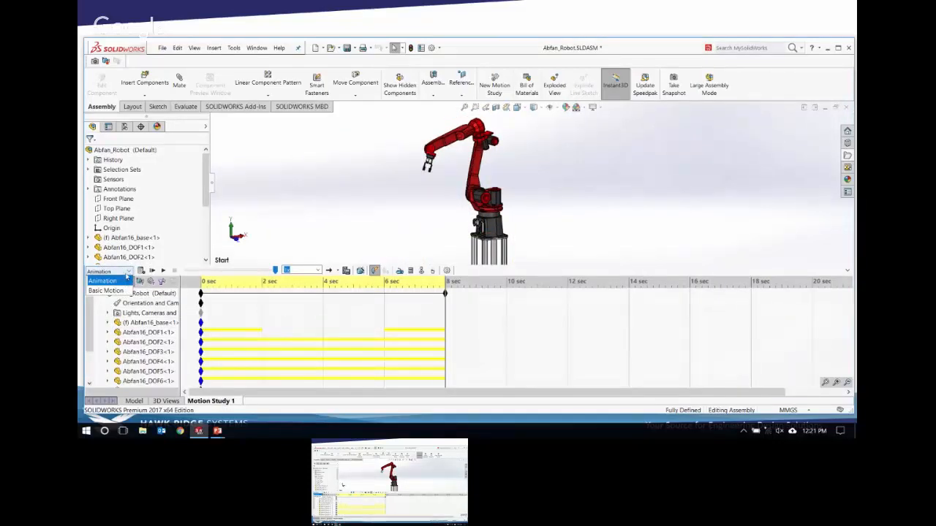
left_click(312, 223)
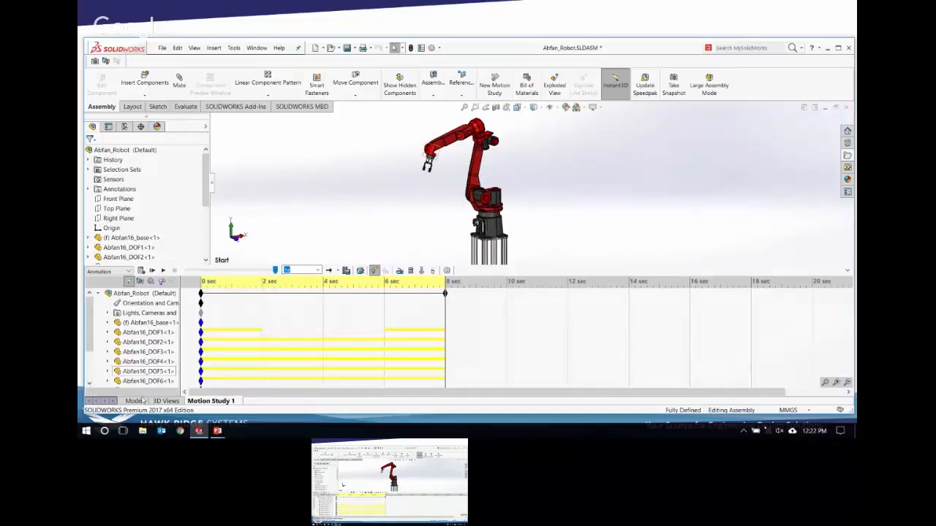
left_click(134, 401)
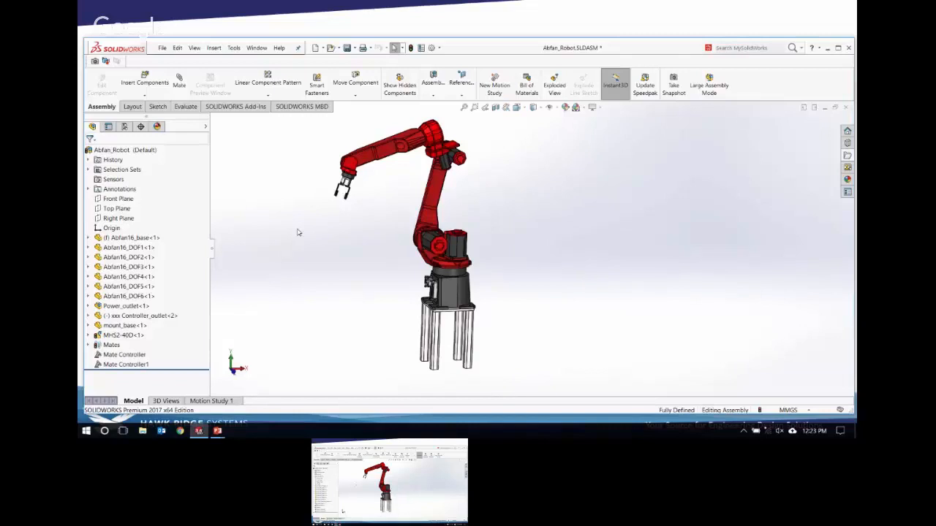
left_click(227, 401)
left_click(128, 271)
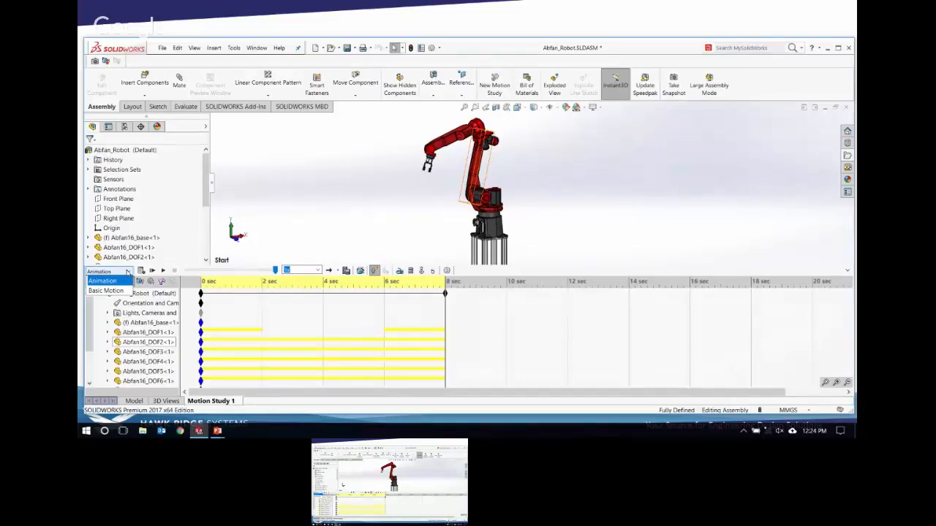
left_click(581, 184)
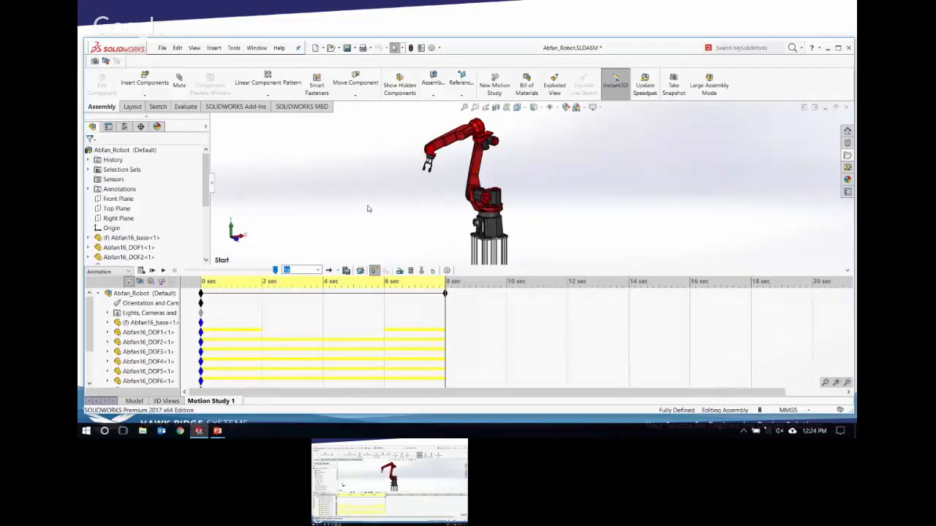
left_click(133, 401)
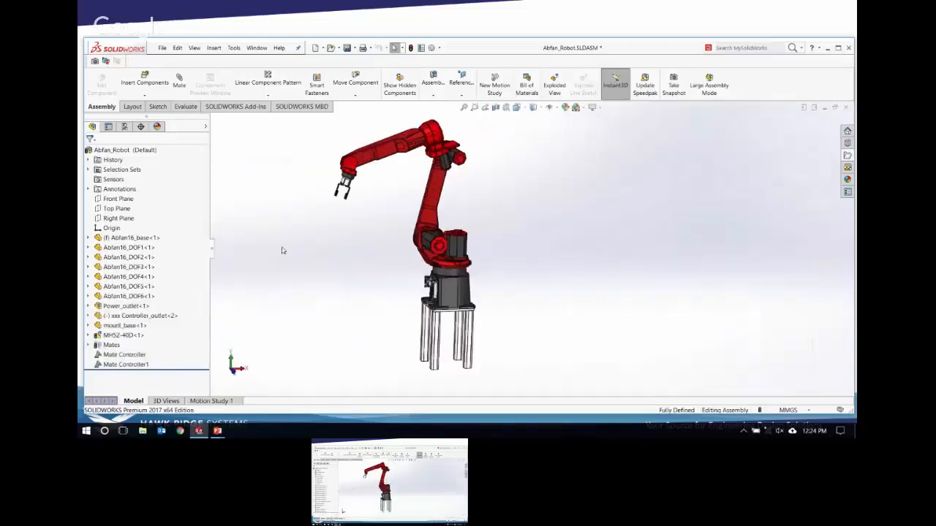
key("alt+Tab")
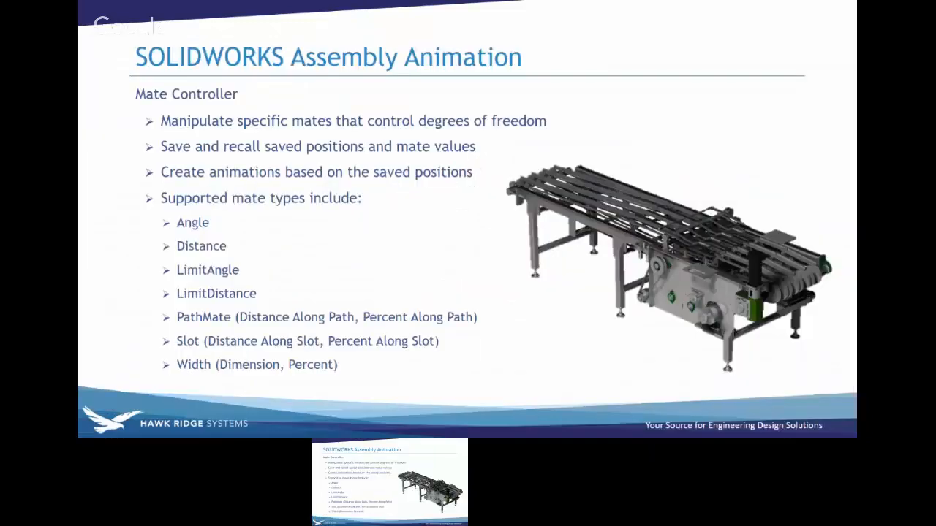
key("Right")
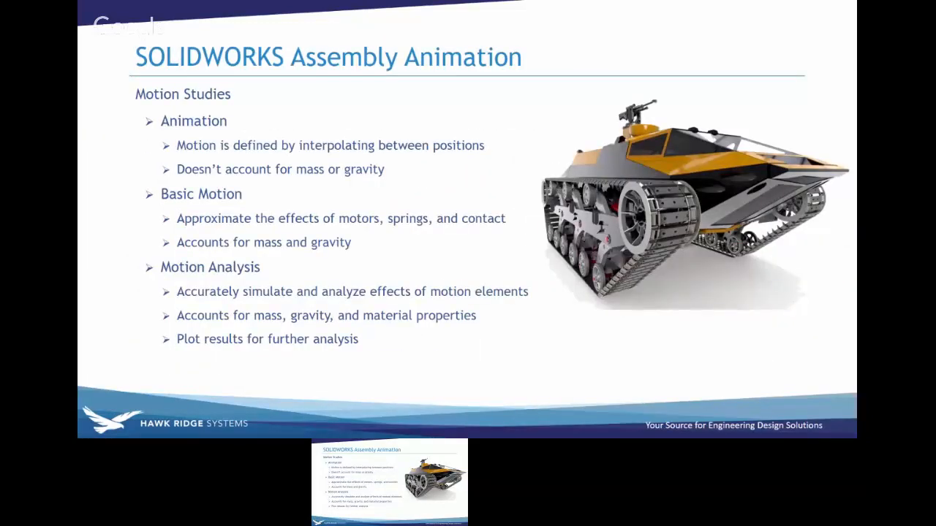
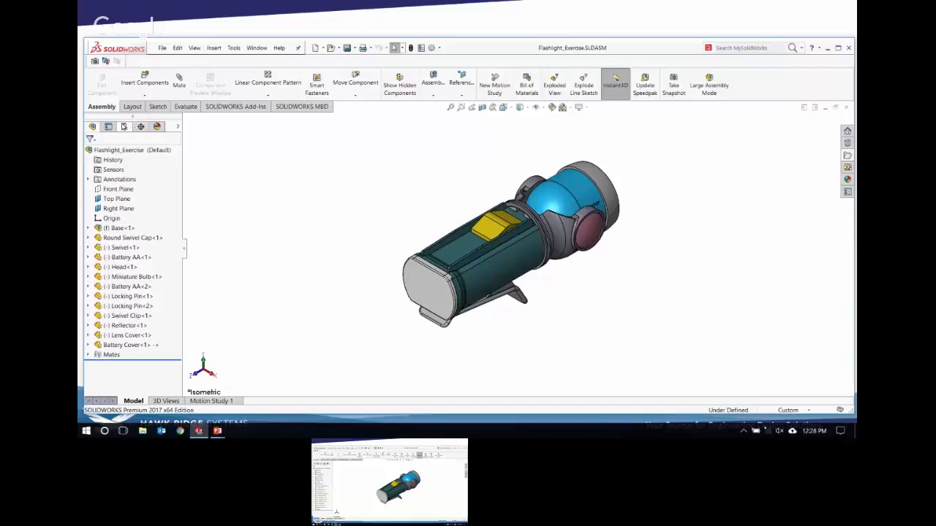
Explode the flashlight assembly using ExplView1 of the Default configuration.
left_click(124, 127)
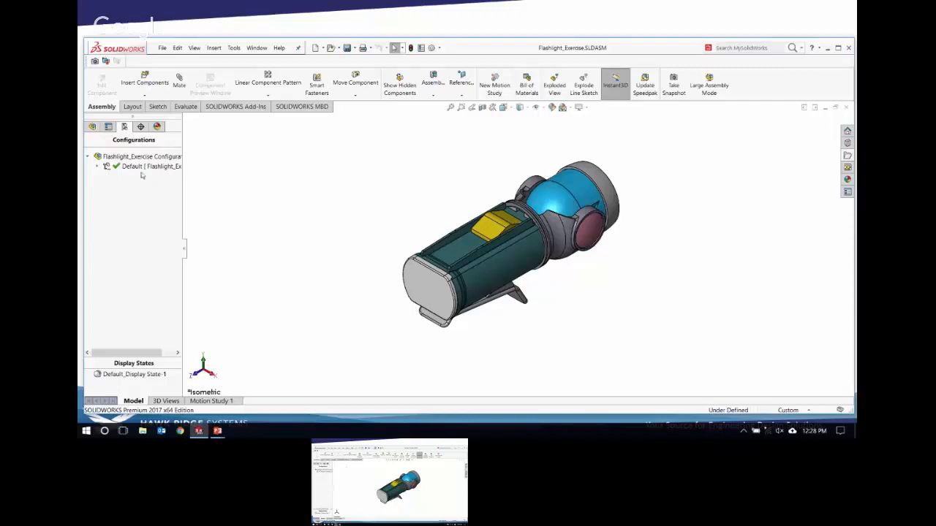
left_click(98, 167)
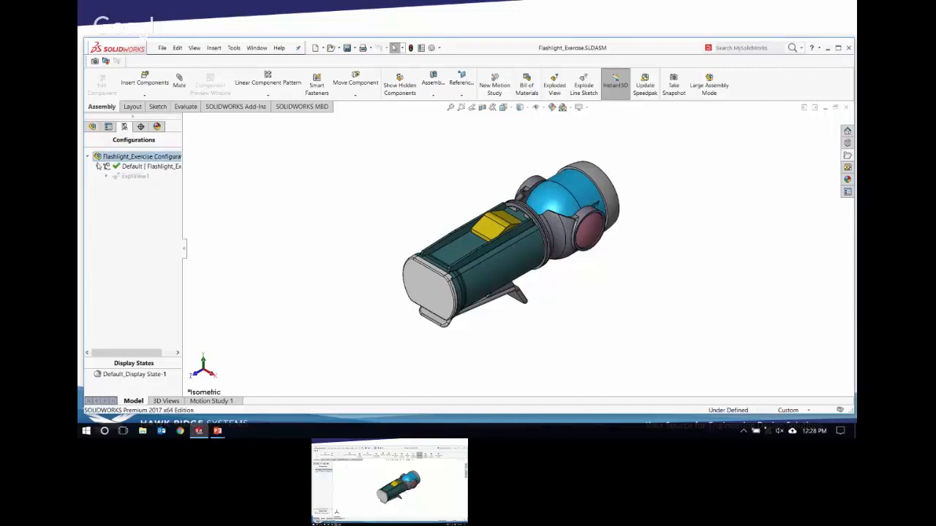
right_click(133, 177)
left_click(150, 181)
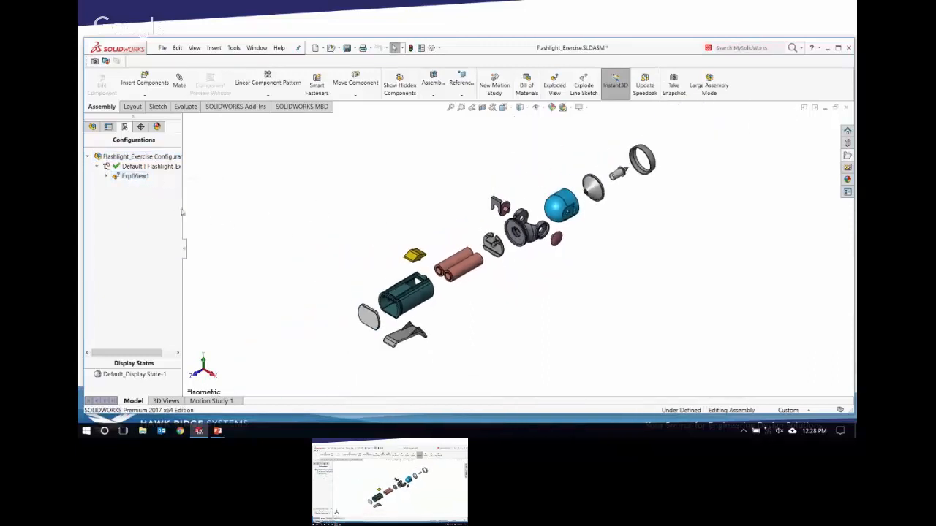
Play the animated collapse of ExplView1, and move the Animation Controller into the upper part of the graphics area.
right_click(131, 177)
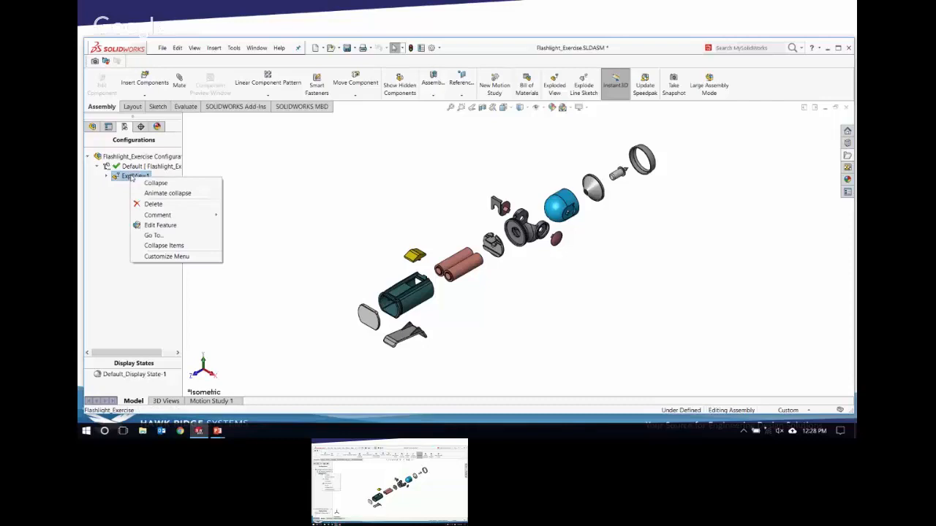
left_click(183, 194)
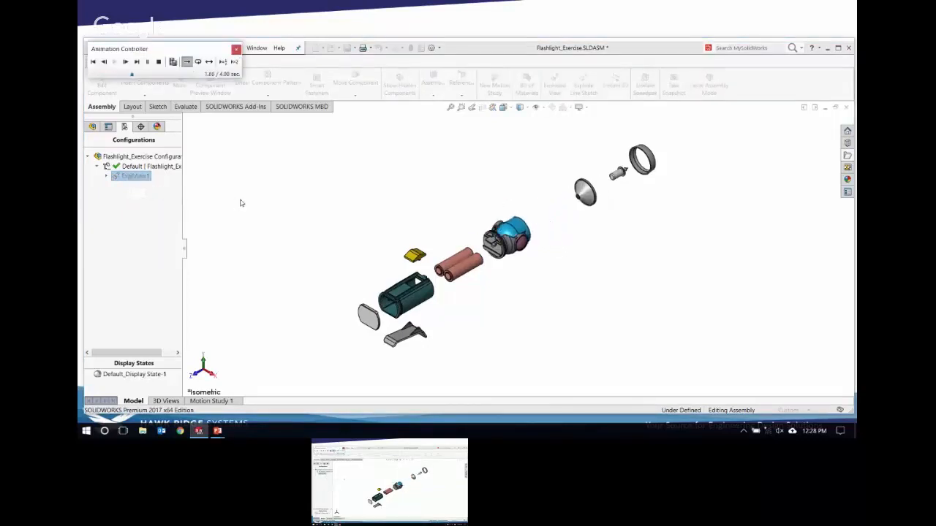
left_click_drag(167, 54, 269, 133)
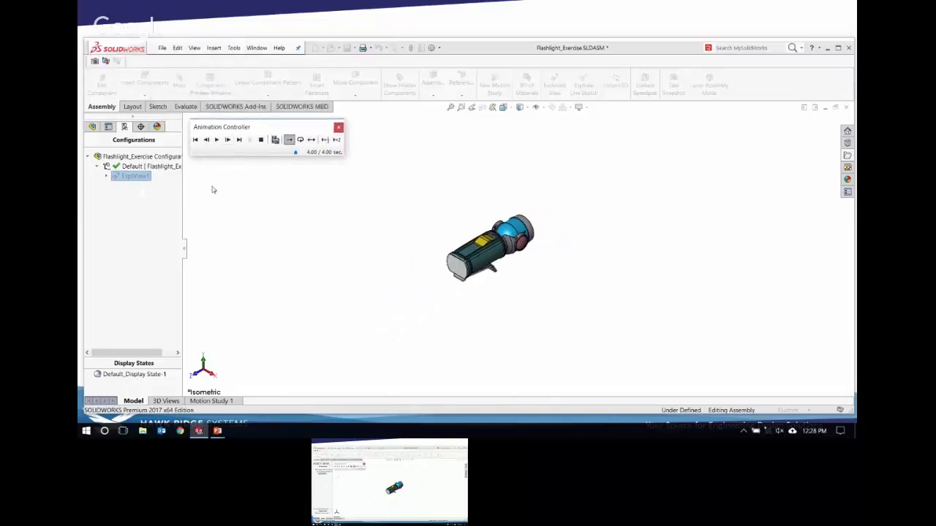
Play the exploded-view animation in Reciprocate mode and review the options for saving it to file, leaving without saving.
left_click(311, 139)
left_click(217, 140)
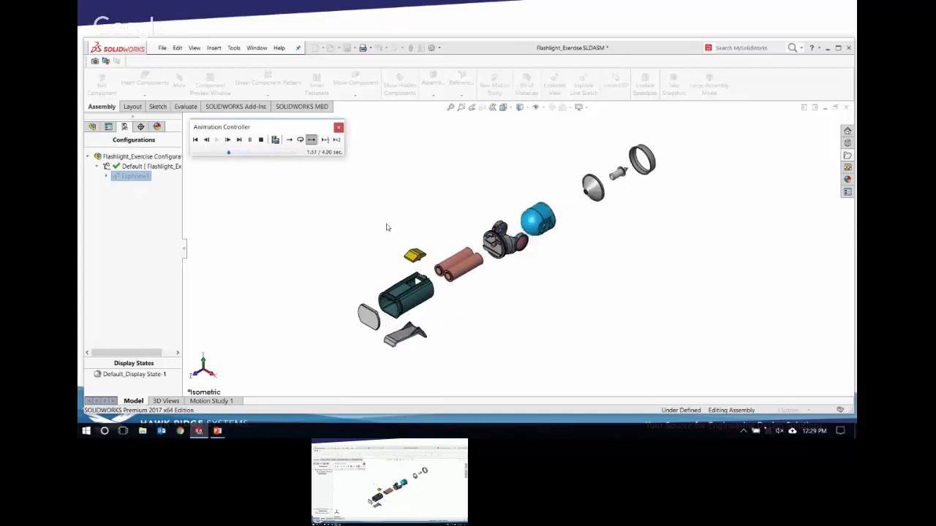
left_click(275, 139)
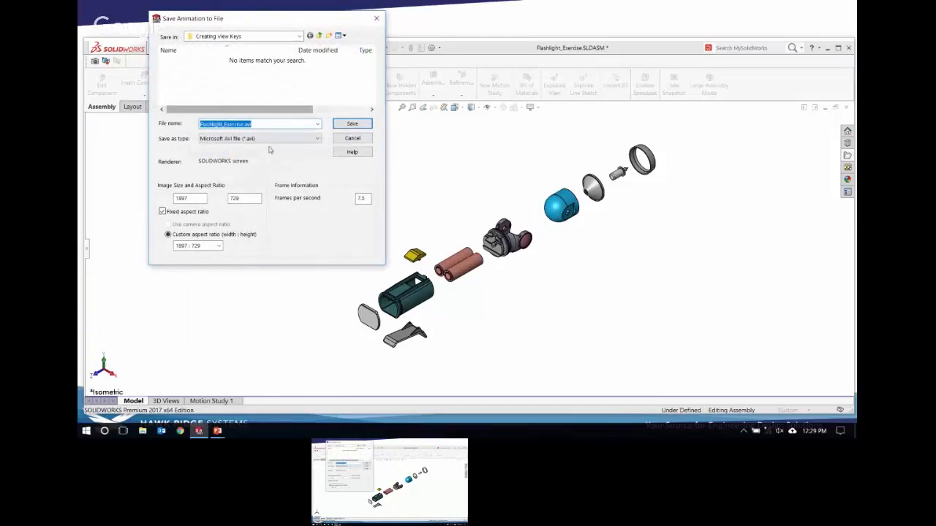
left_click(352, 139)
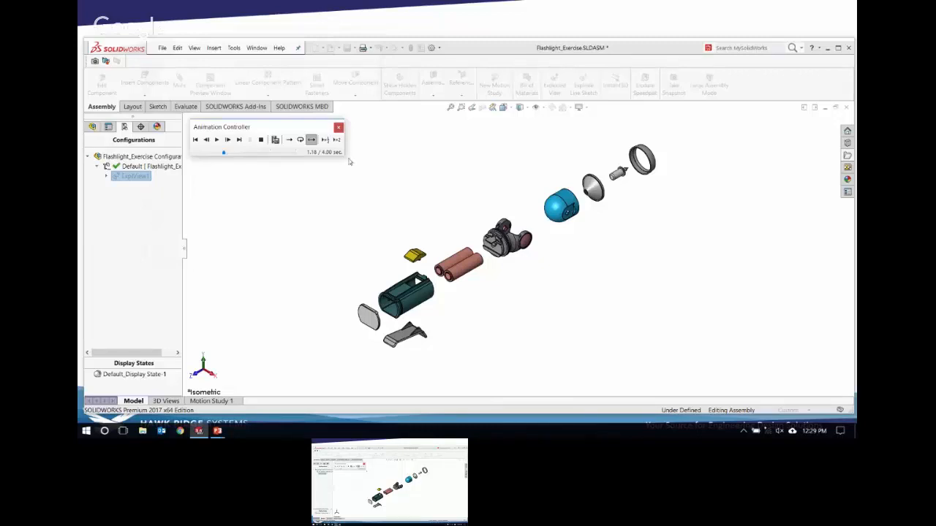
left_click(338, 127)
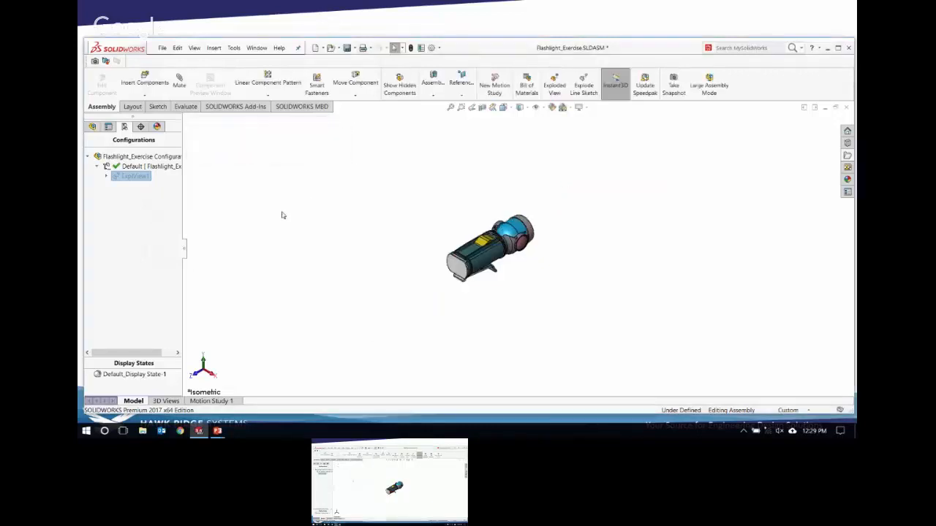
Open Motion Study 1 and show the FeatureManager design tree for the flashlight assembly.
left_click(209, 402)
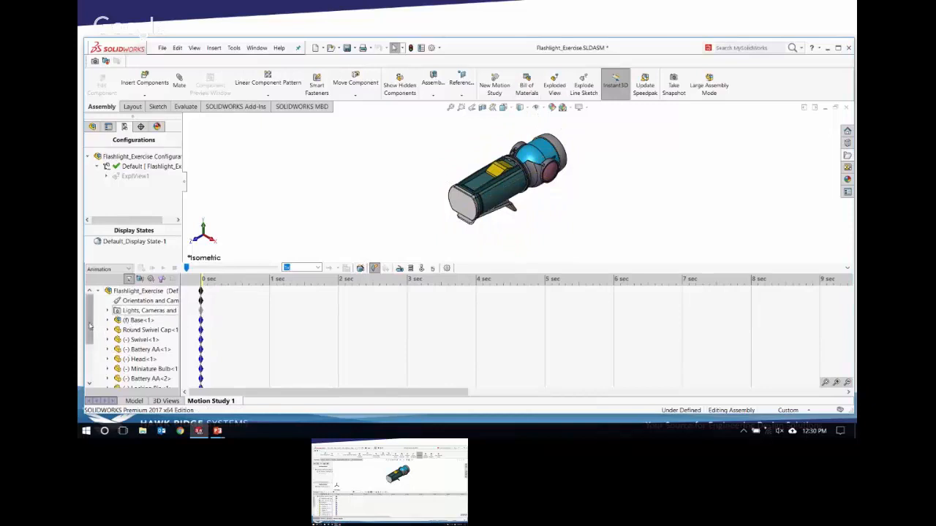
mouse_move(90, 326)
left_mouse_down()
mouse_move(90, 377)
mouse_move(90, 300)
mouse_move(92, 336)
mouse_move(93, 312)
left_mouse_up()
left_click(92, 127)
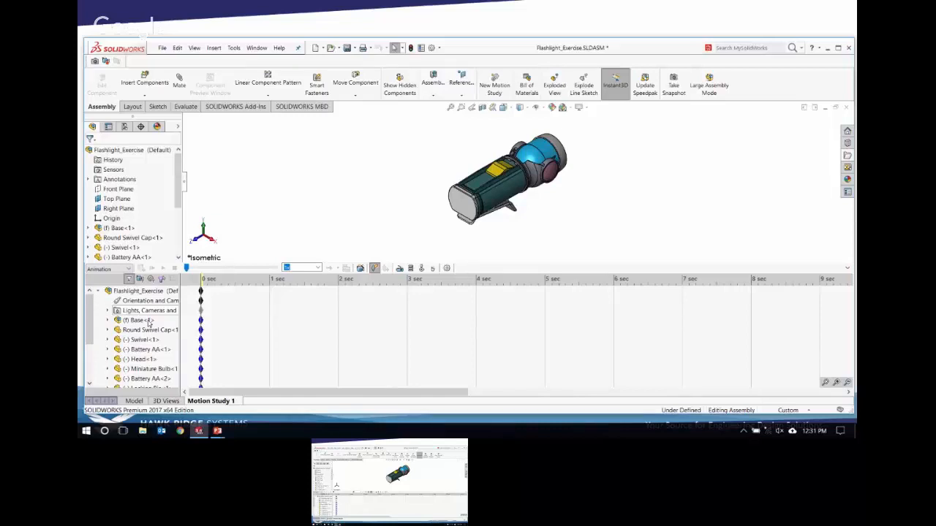
left_click(140, 291)
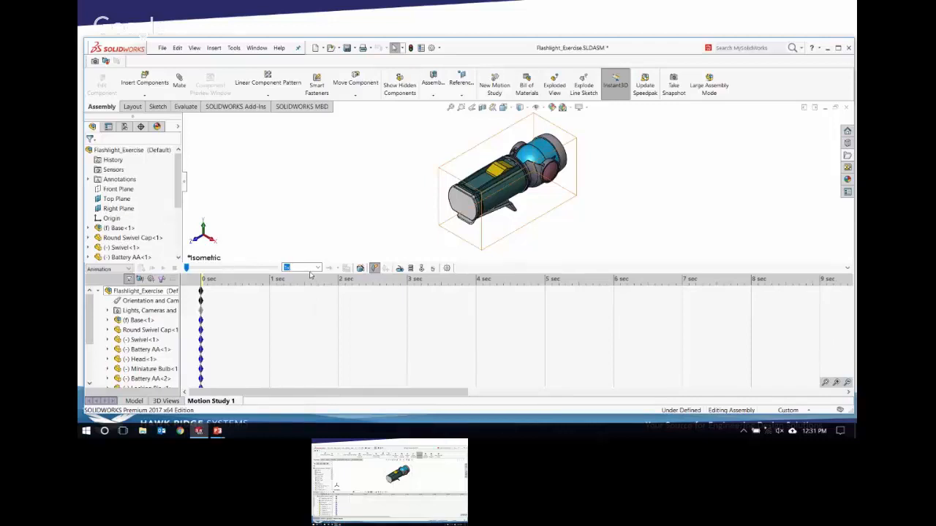
Add a Rotate model animation with the Animation Wizard: one clockwise rotation about the Y-axis, 5 seconds long, starting at 0 seconds.
left_click(360, 268)
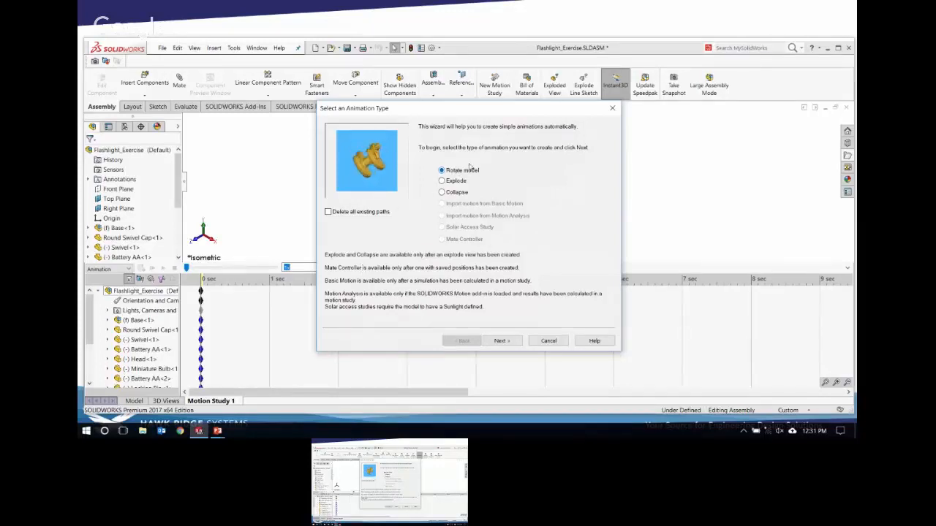
left_click(501, 341)
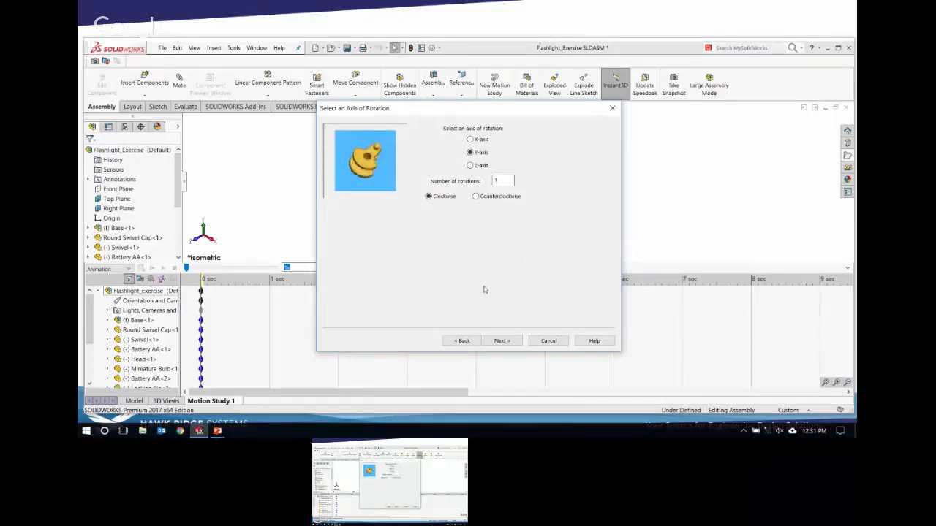
left_click(501, 341)
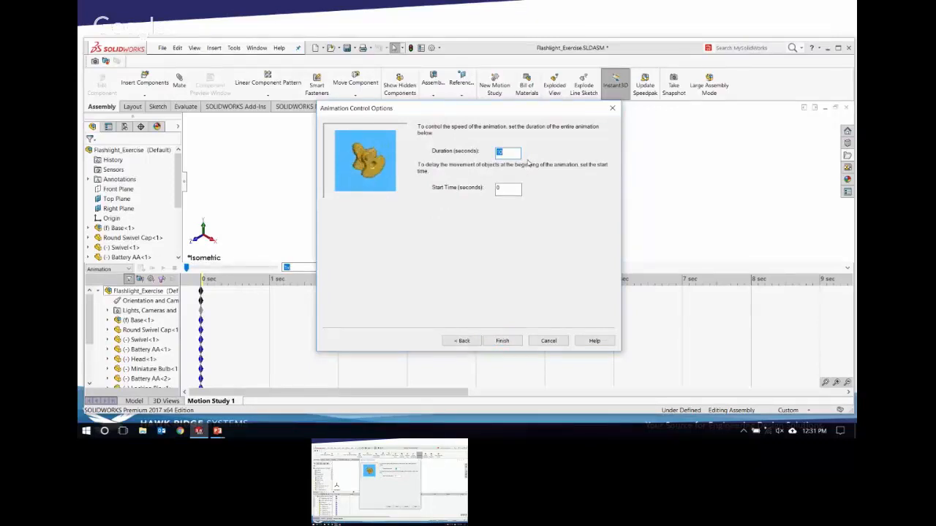
type("5")
left_click(502, 340)
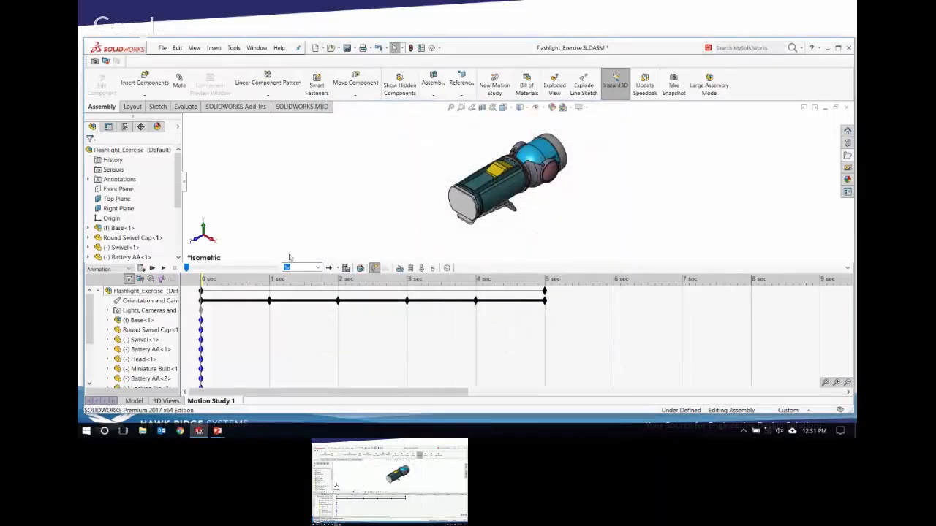
Examine the view orientation key points and the bars of the individual mates in the motion study timeline.
double_click(270, 301)
double_click(337, 301)
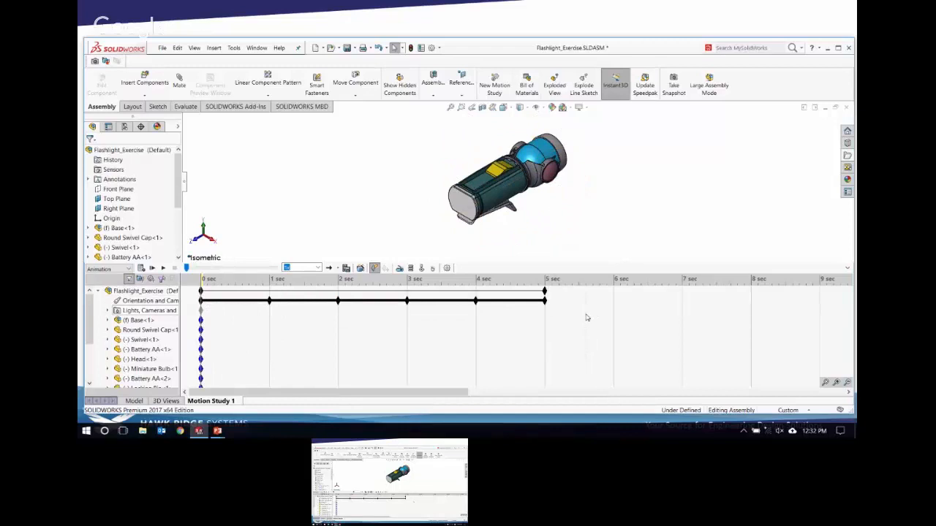
left_click(90, 360)
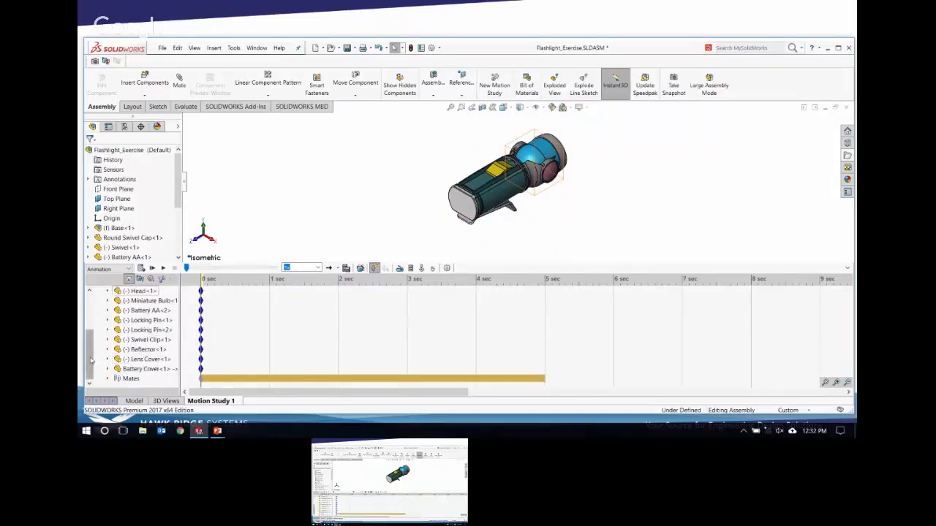
left_click(107, 379)
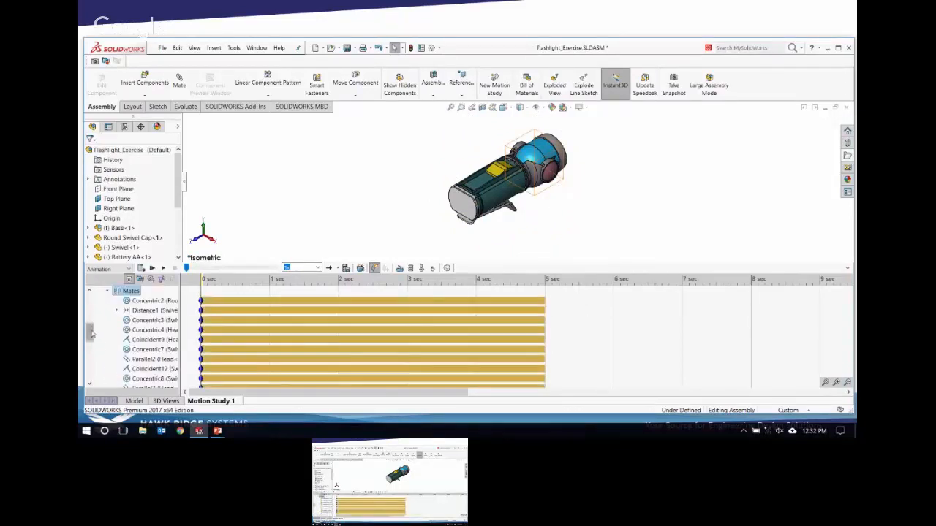
left_click_drag(91, 333, 91, 374)
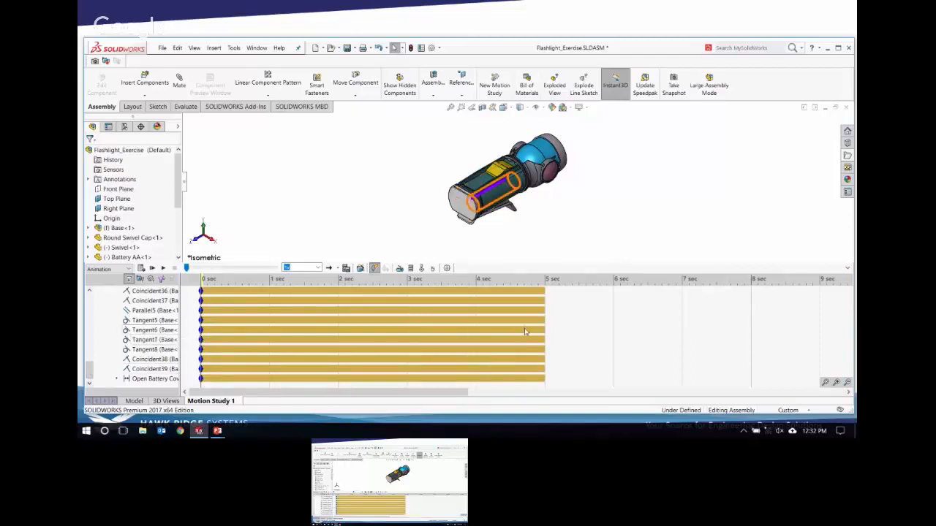
left_click(89, 344)
left_click(89, 344)
left_click(89, 344)
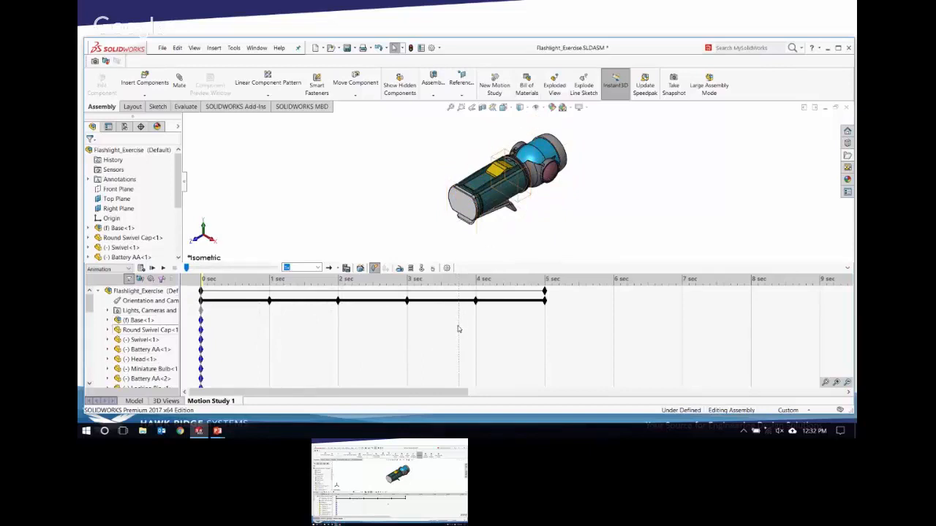
Open the SOLIDWORKS Help and read the Timeline topic under Motion Studies, MotionManager Interface.
left_click(812, 49)
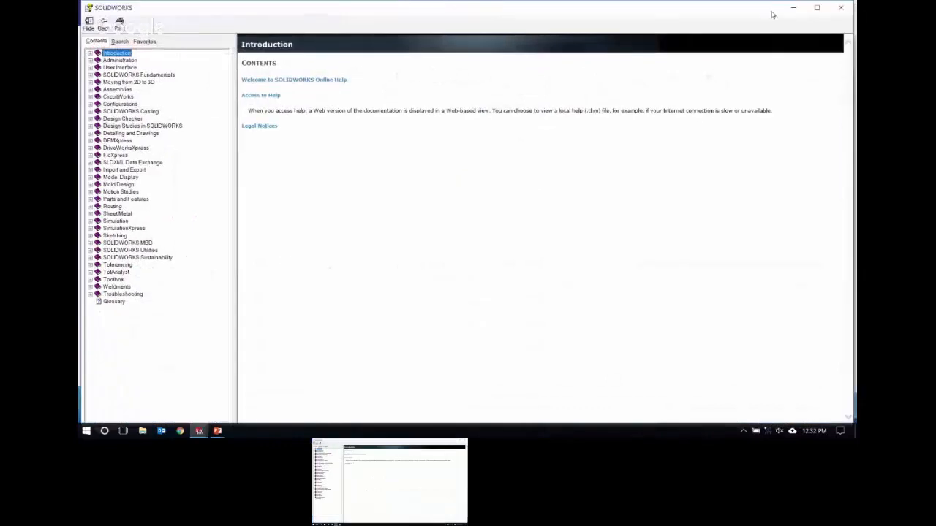
left_click_drag(764, 2, 765, 40)
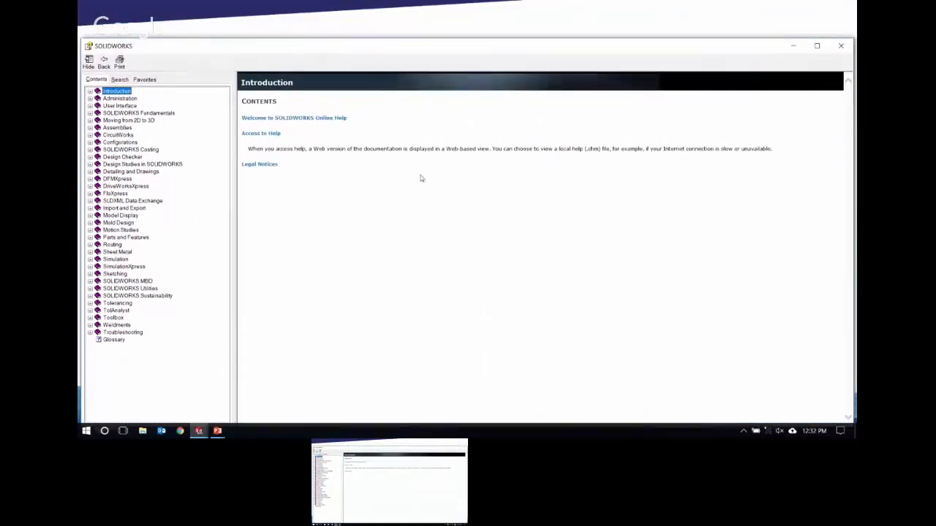
left_click(92, 229)
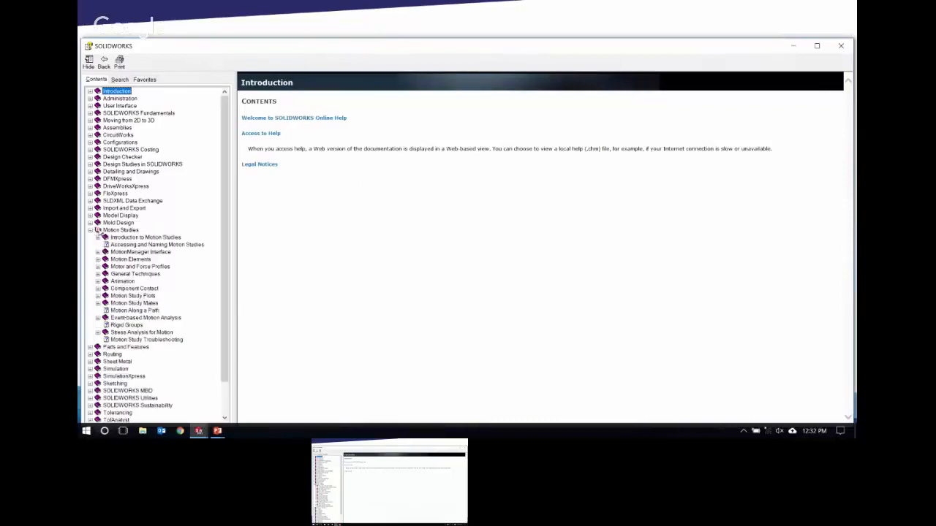
left_click(97, 238)
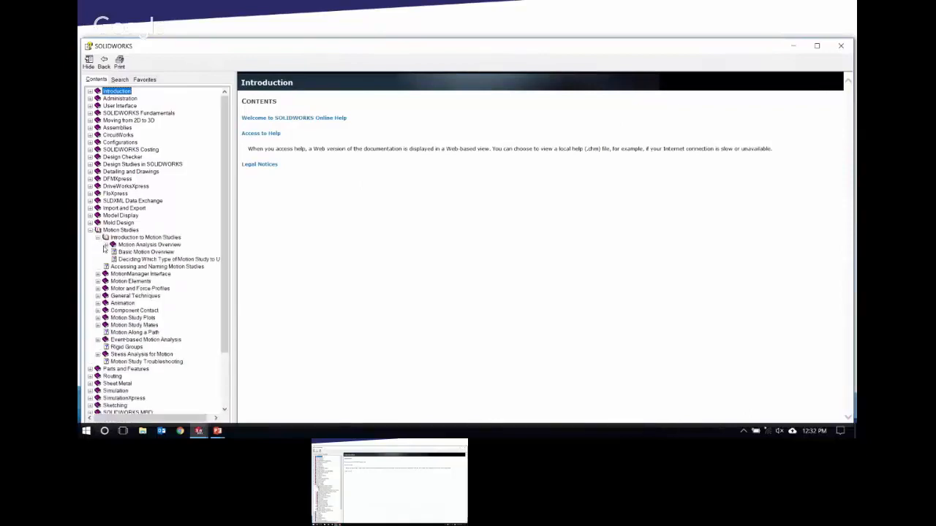
left_click(106, 245)
left_click(105, 244)
left_click(97, 274)
left_click(130, 281)
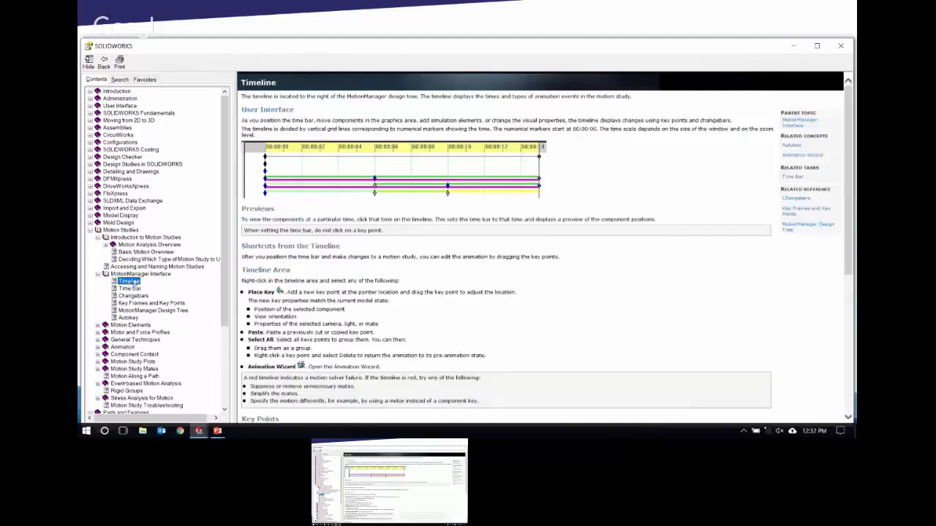
left_click(512, 253)
scroll(429, 244, "down", 7)
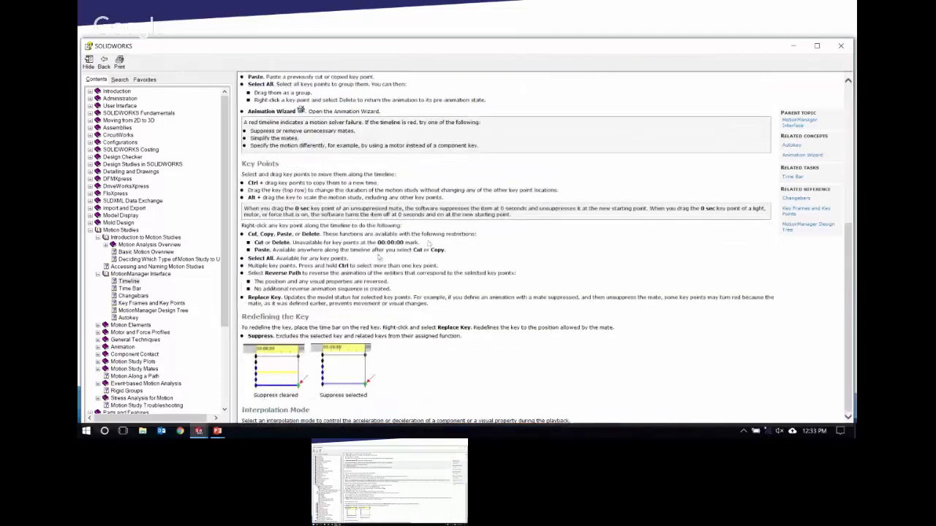
Read the Time Bar topic and the Changebars topic with its changebar legend in the help.
left_click(128, 289)
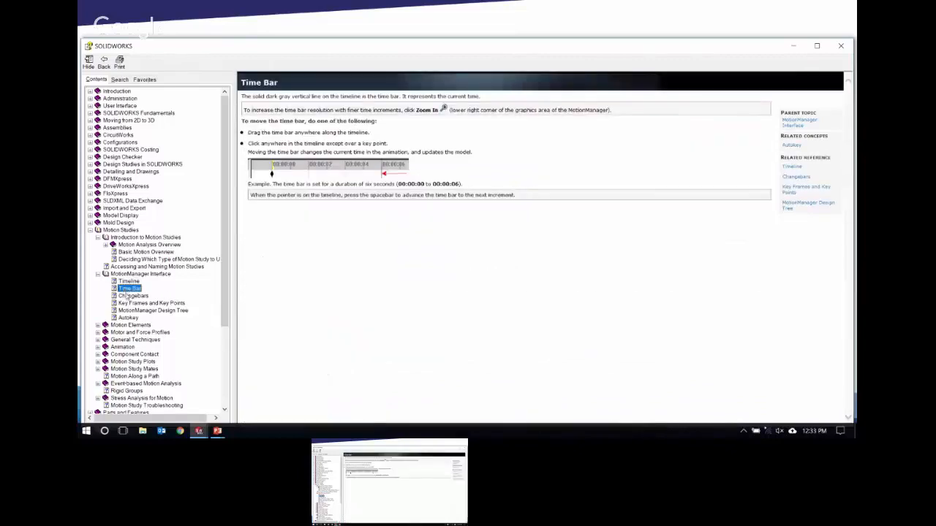
left_click(130, 295)
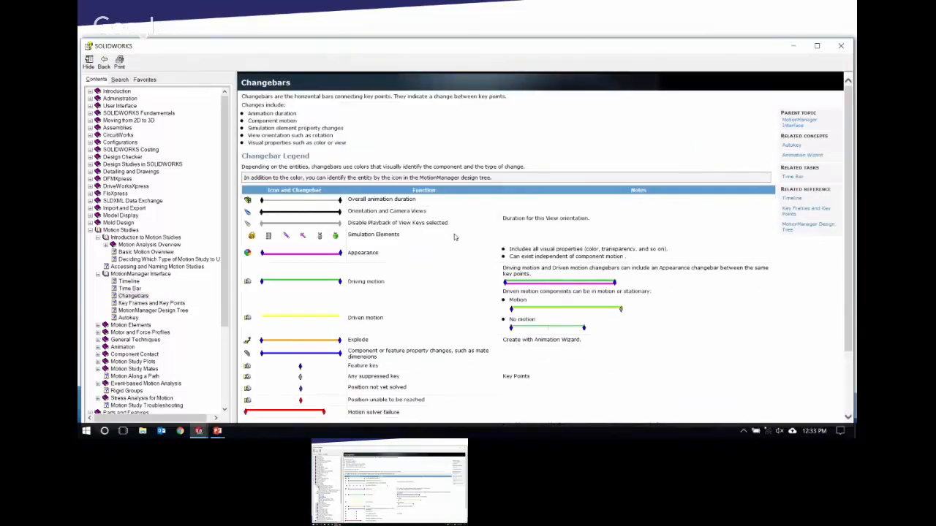
scroll(453, 237, "down", 2)
scroll(456, 237, "down", 1)
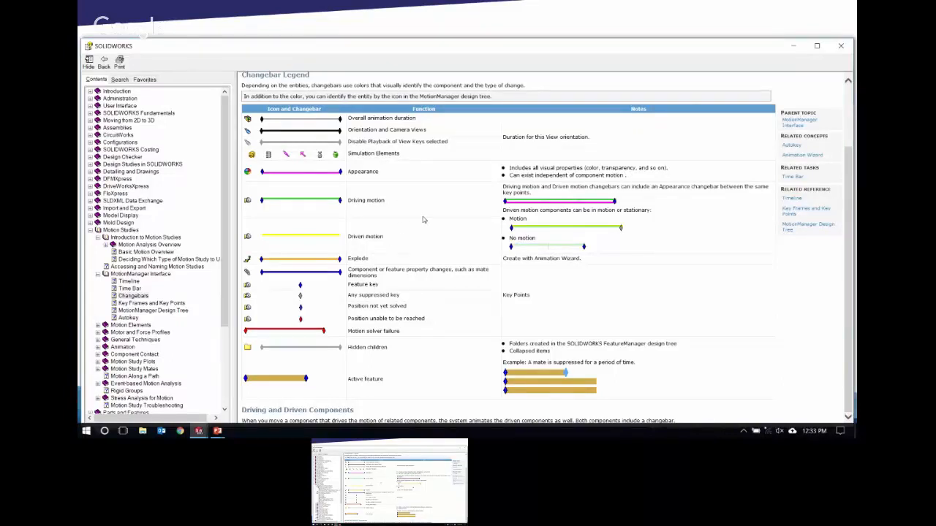
Return to the flashlight's motion study in SOLIDWORKS, calculate it and move the time bar to 2 seconds.
key("alt+Tab")
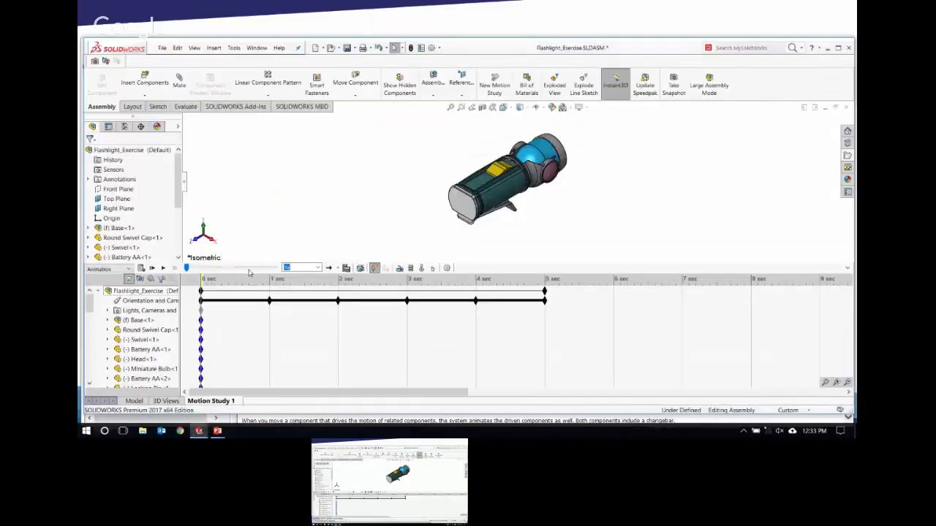
left_click(141, 269)
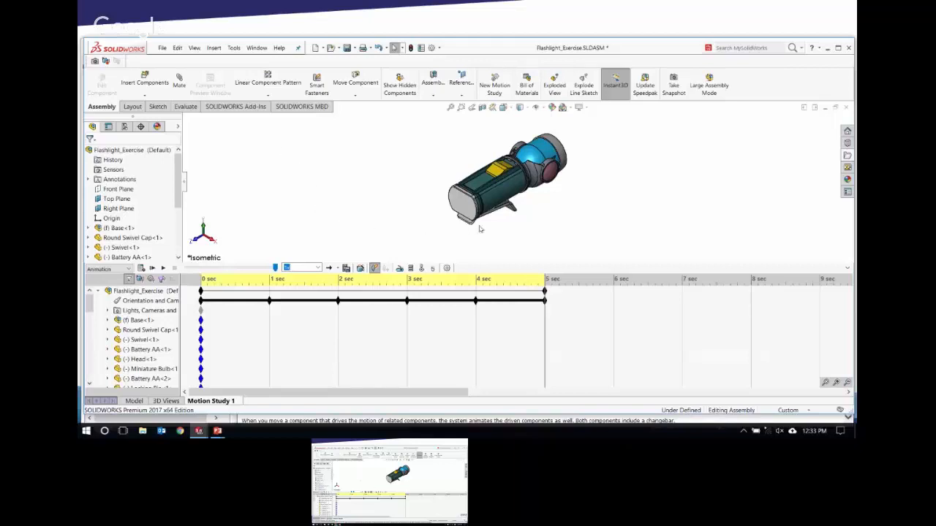
left_click_drag(545, 280, 338, 280)
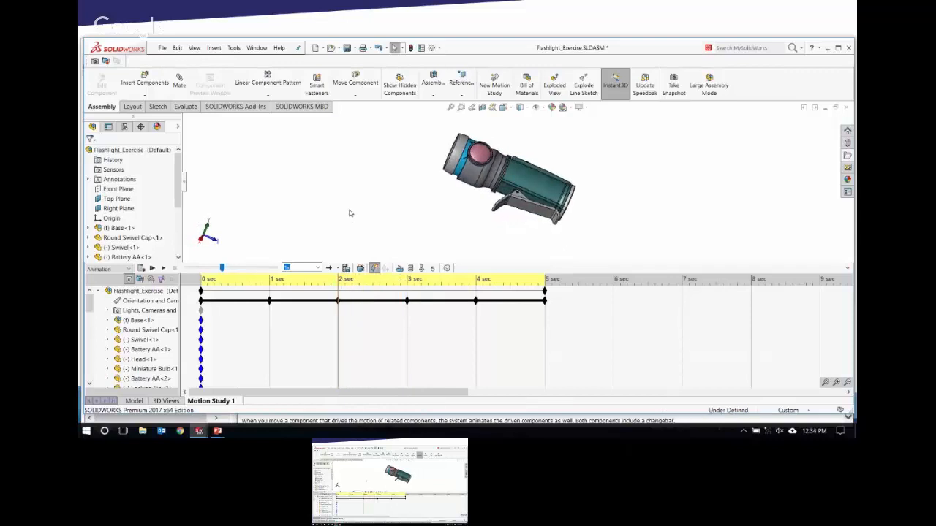
Add an Explode animation with the Animation Wizard, with a duration of 5 seconds and a start time of 5 seconds.
left_click(360, 268)
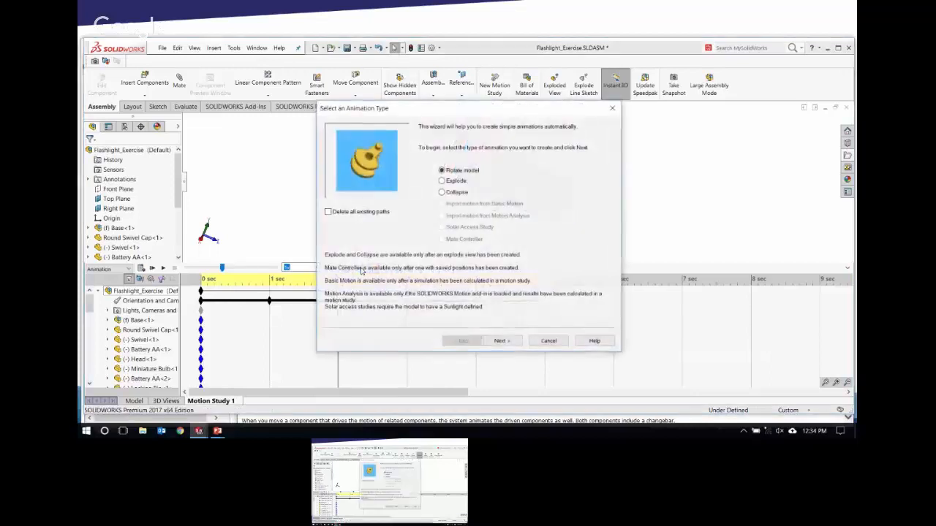
left_click(441, 180)
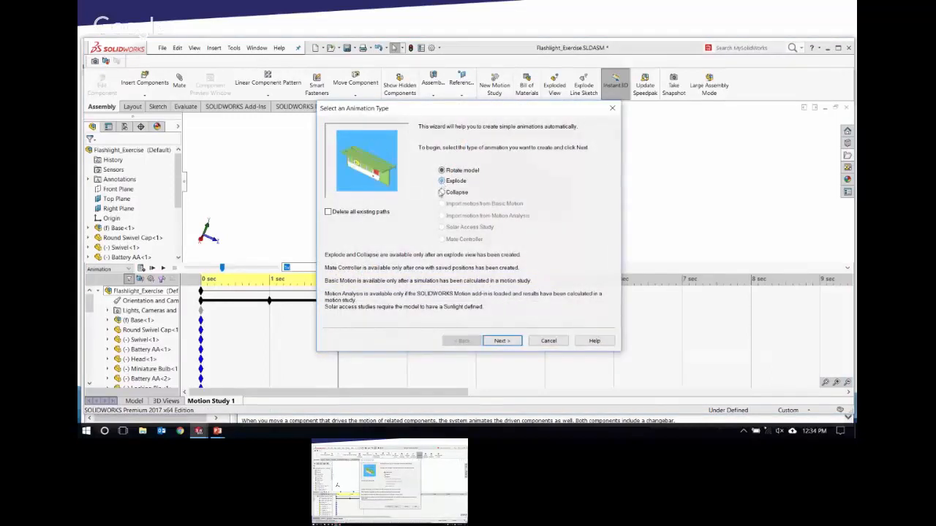
left_click(498, 341)
type("13")
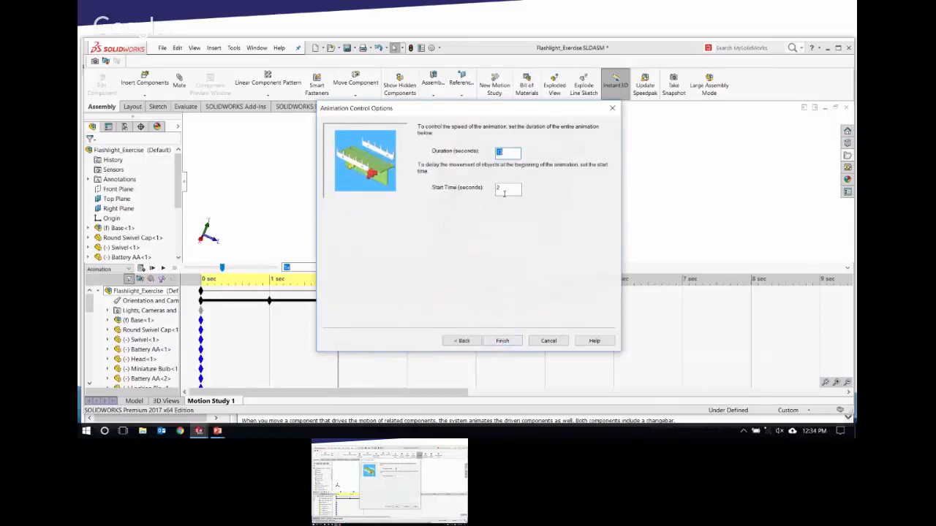
key("Tab")
type("5")
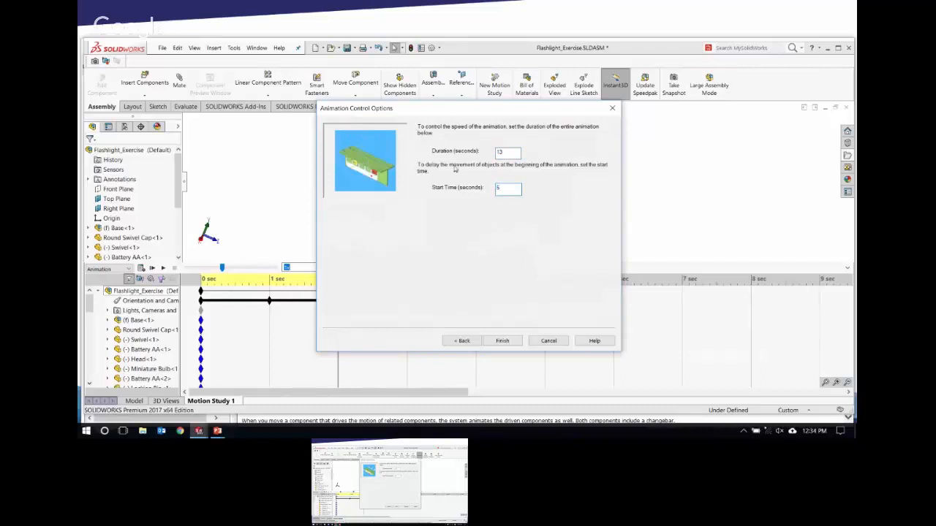
double_click(506, 153)
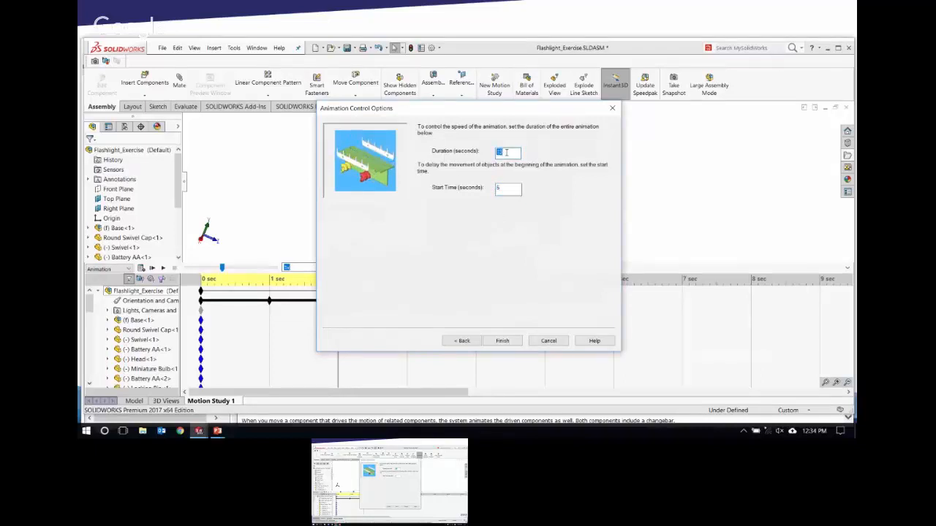
type("5")
left_click(504, 341)
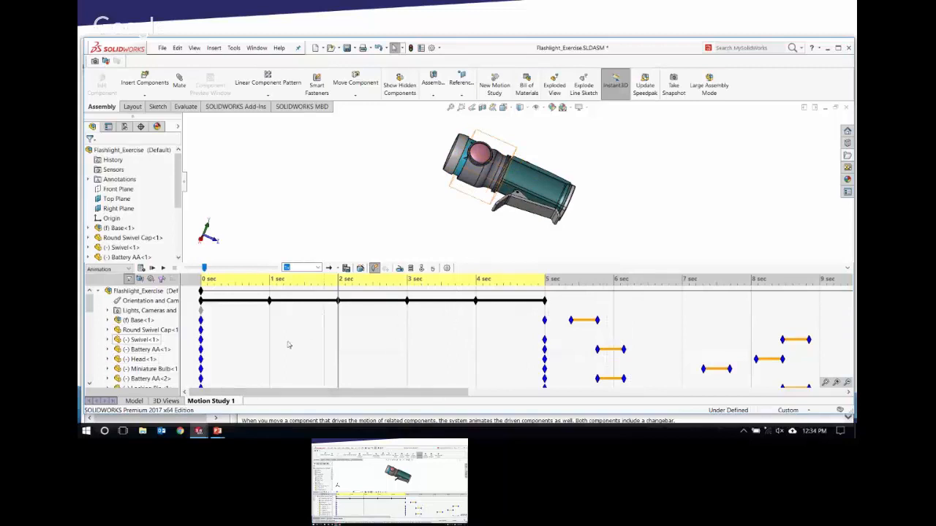
left_click_drag(89, 309, 89, 317)
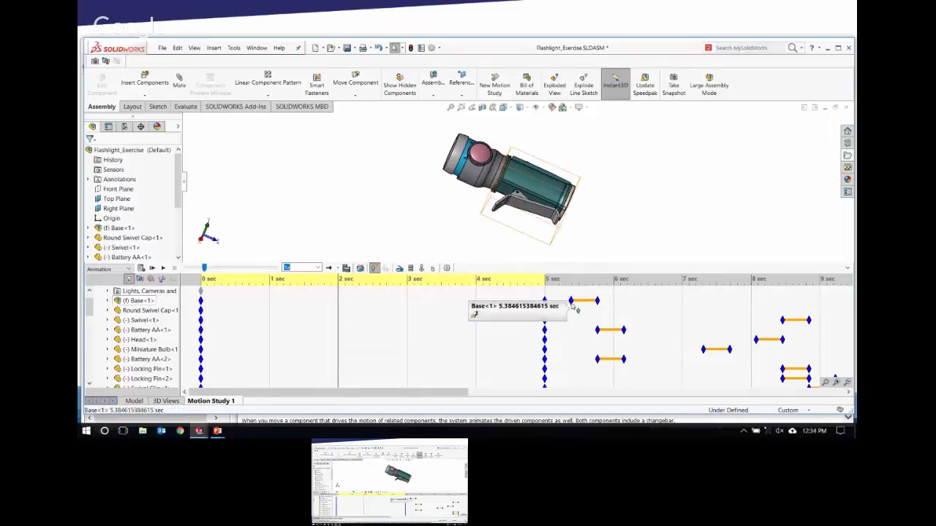
Examine the start and end key points of the Base's explode movement and its final key at 10 seconds.
left_click_drag(571, 301, 598, 303)
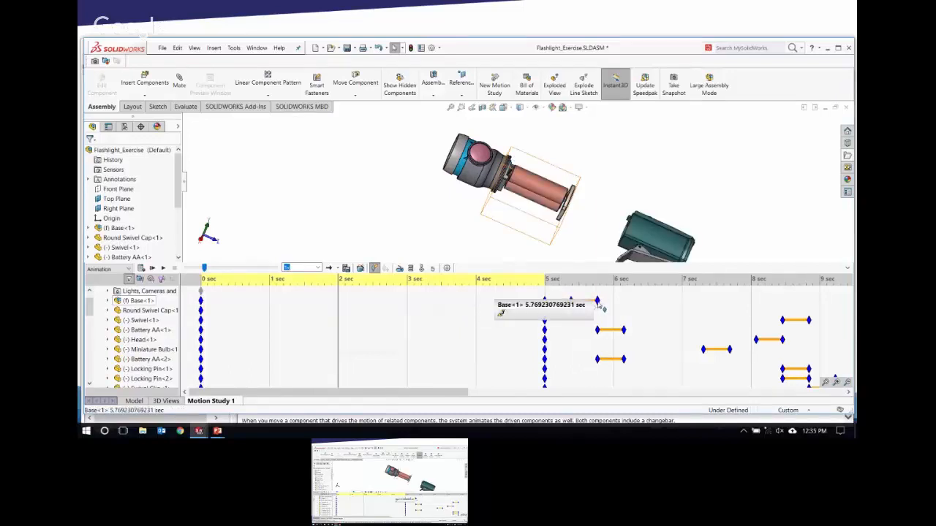
left_click_drag(601, 307, 599, 305)
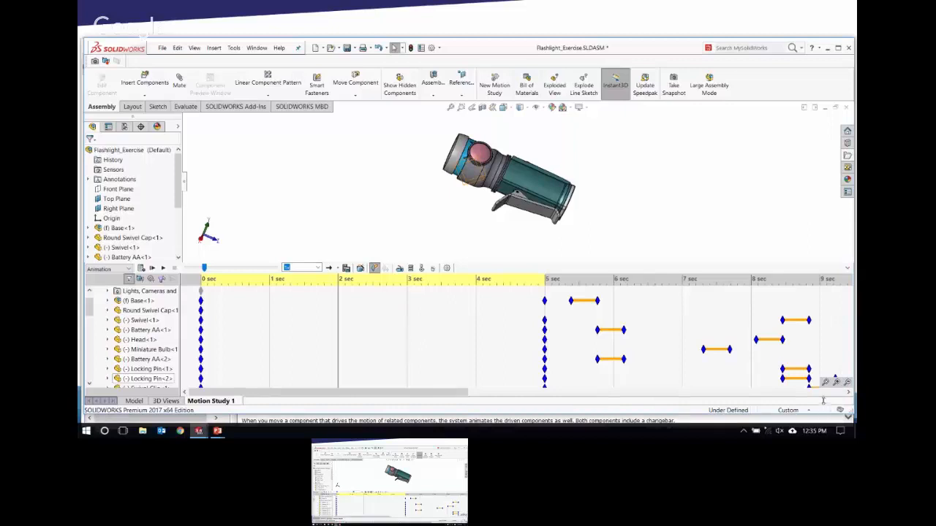
left_click_drag(823, 401, 819, 359)
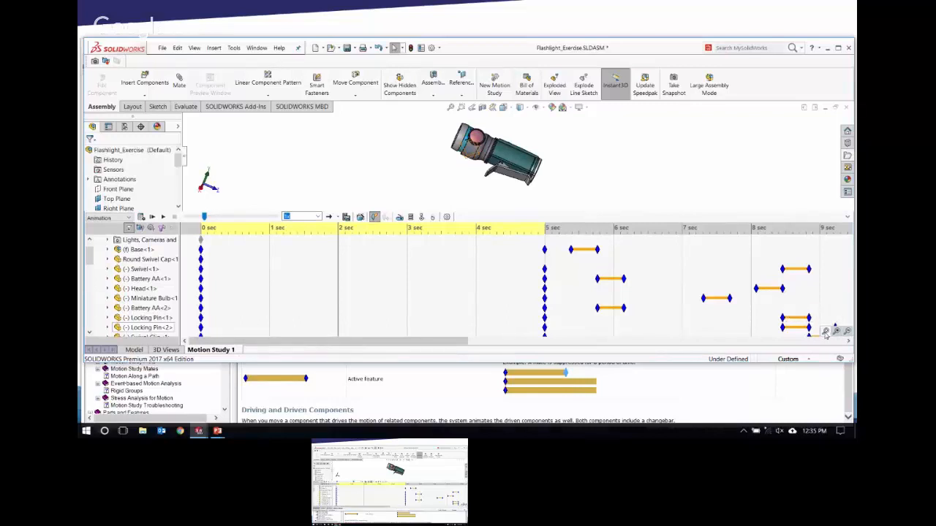
left_click(826, 332)
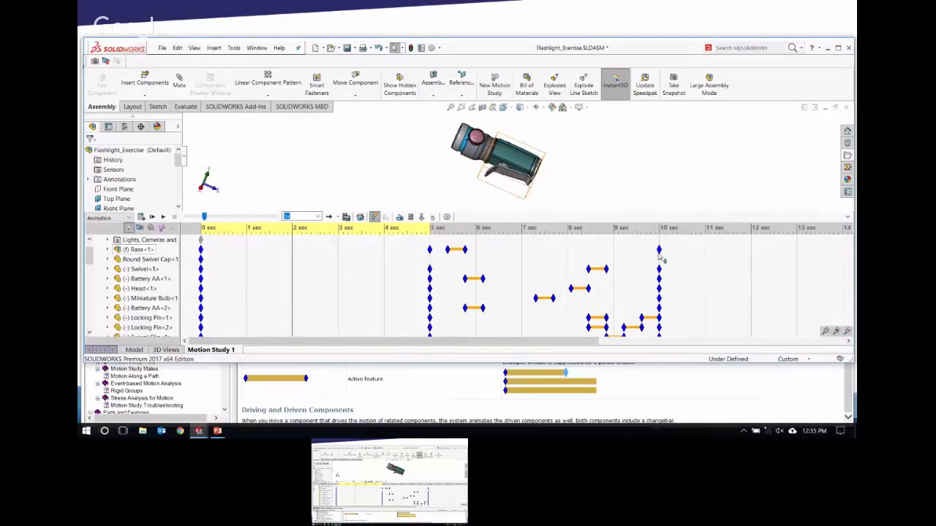
mouse_move(659, 255)
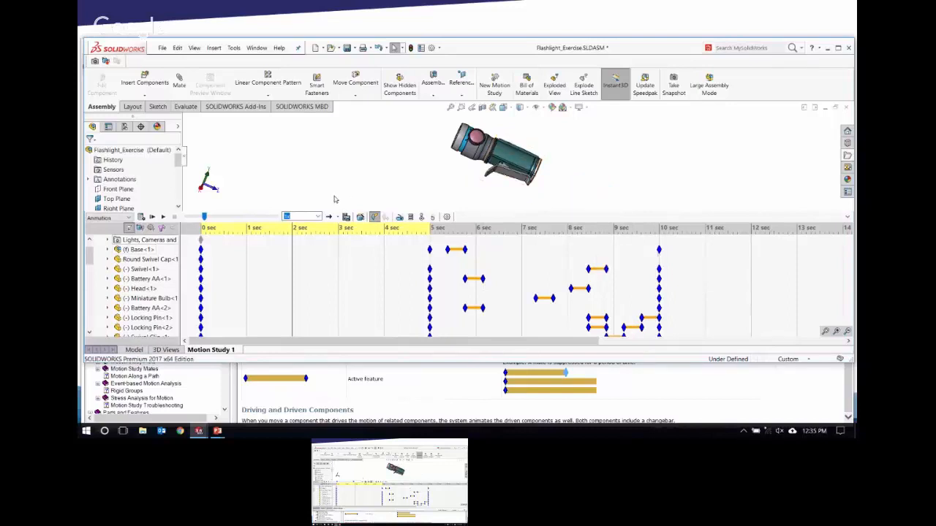
Calculate the motion study, set the playback speed to 2x and play it from the start.
left_click_drag(474, 212, 479, 251)
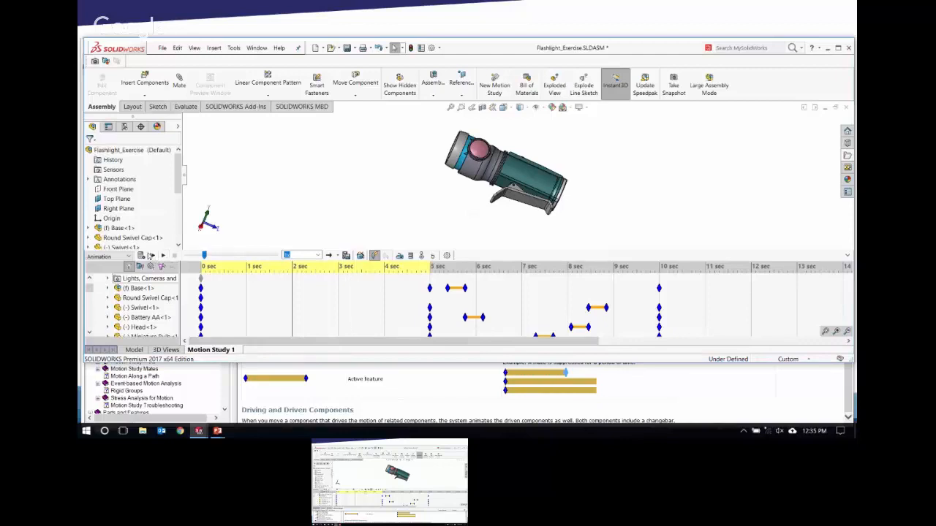
left_click(141, 255)
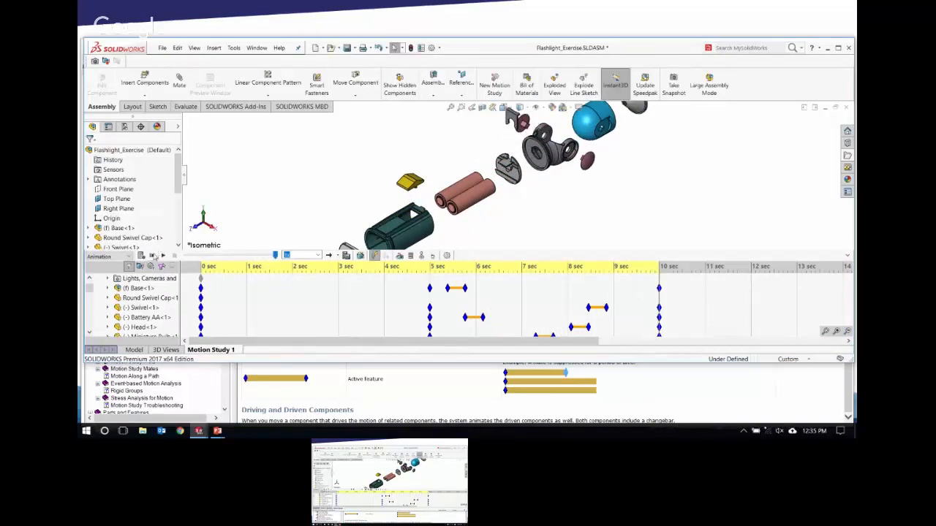
left_click(152, 255)
left_click(318, 255)
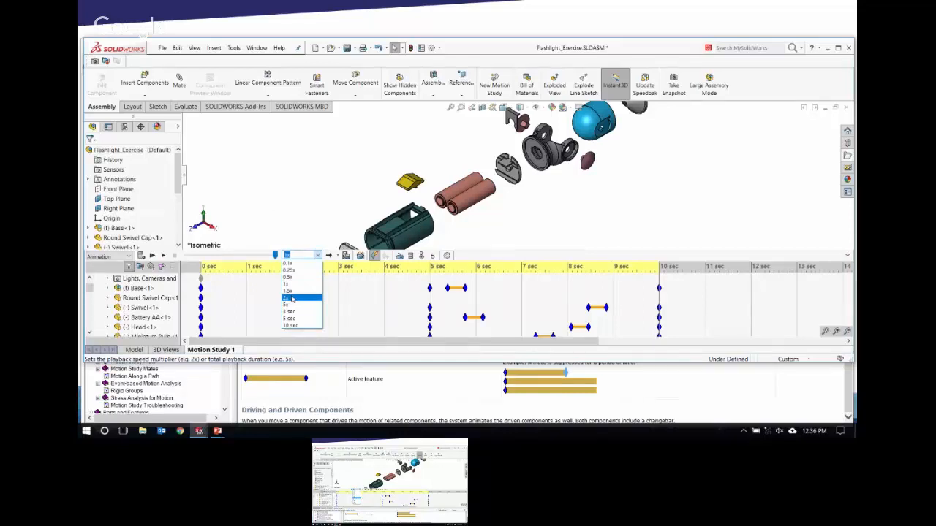
left_click(292, 299)
left_click(153, 256)
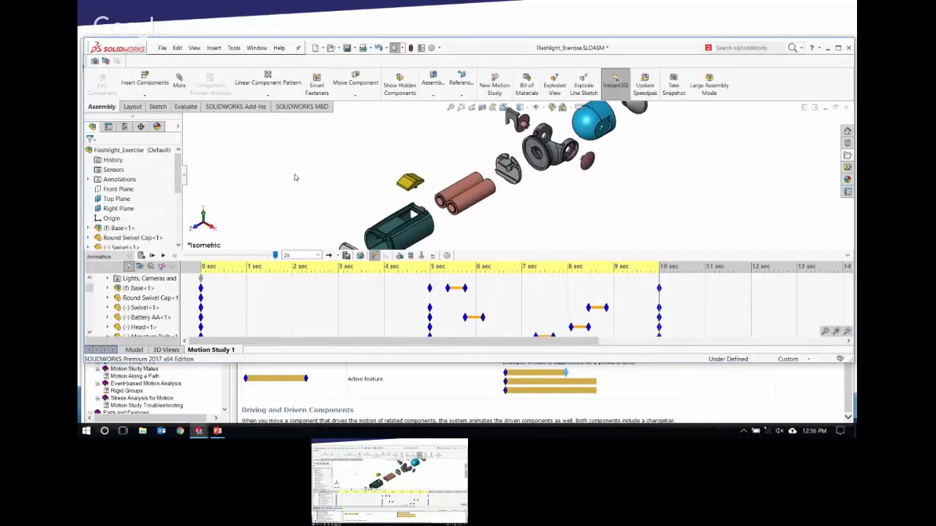
Examine the exploded flashlight's timeline and box-select the explode keys around 8 seconds, from the Head row down to the Reflector row.
left_click(89, 280)
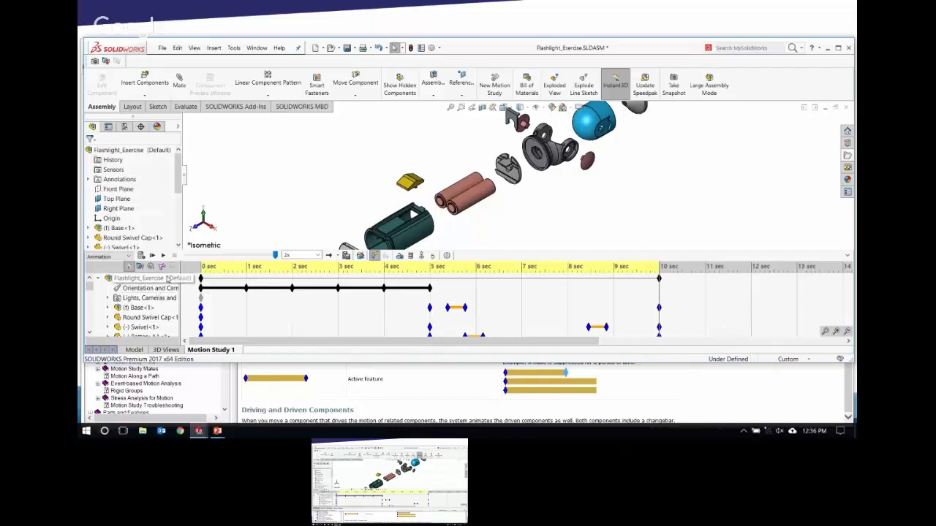
scroll(345, 190, "up", 2)
scroll(414, 185, "up", 3)
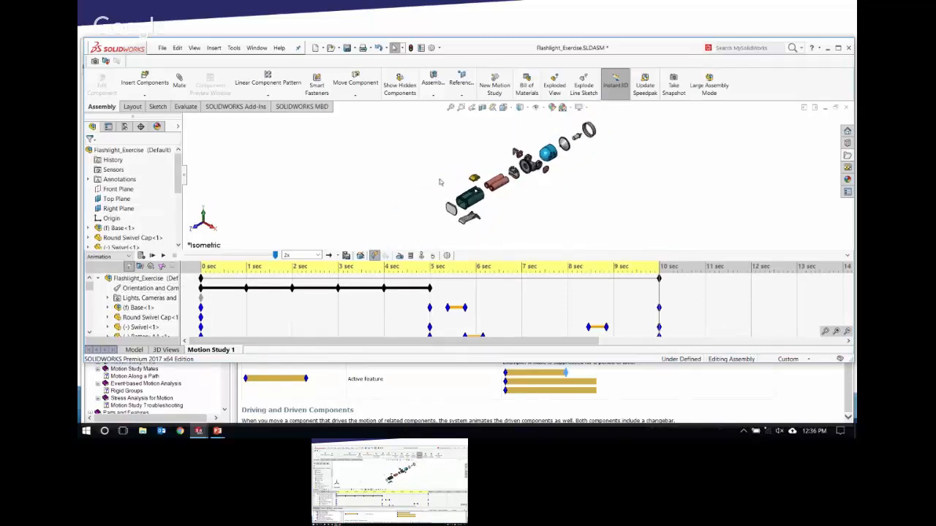
scroll(610, 150, "down", 1)
scroll(519, 169, "up", 1)
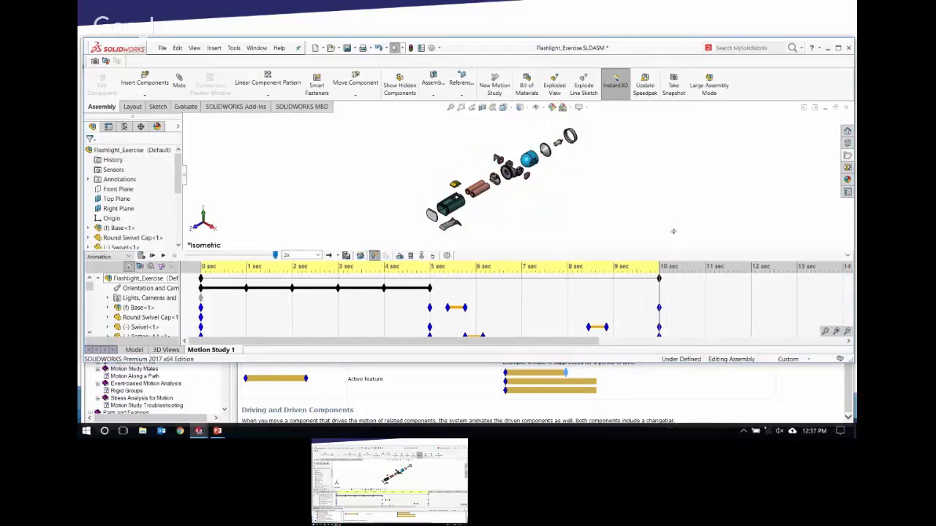
left_click_drag(674, 209, 674, 211)
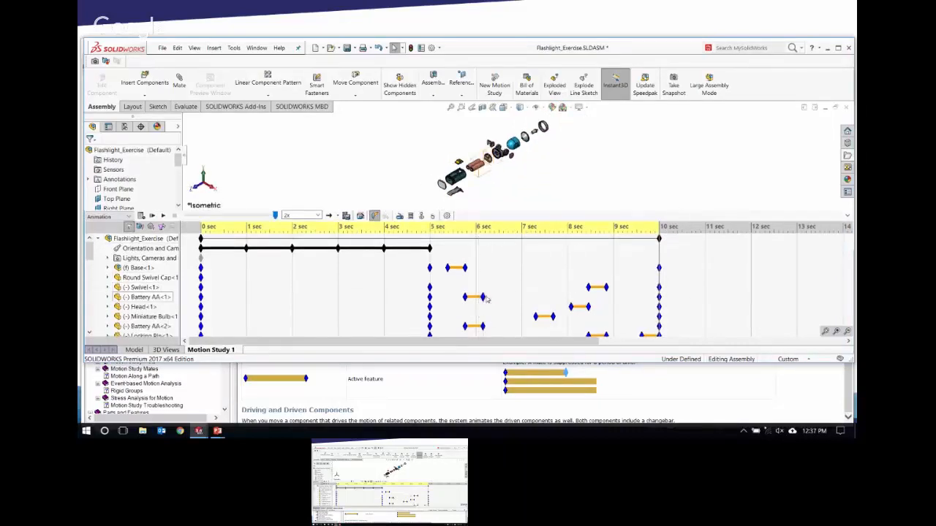
scroll(90, 256, "down", 2)
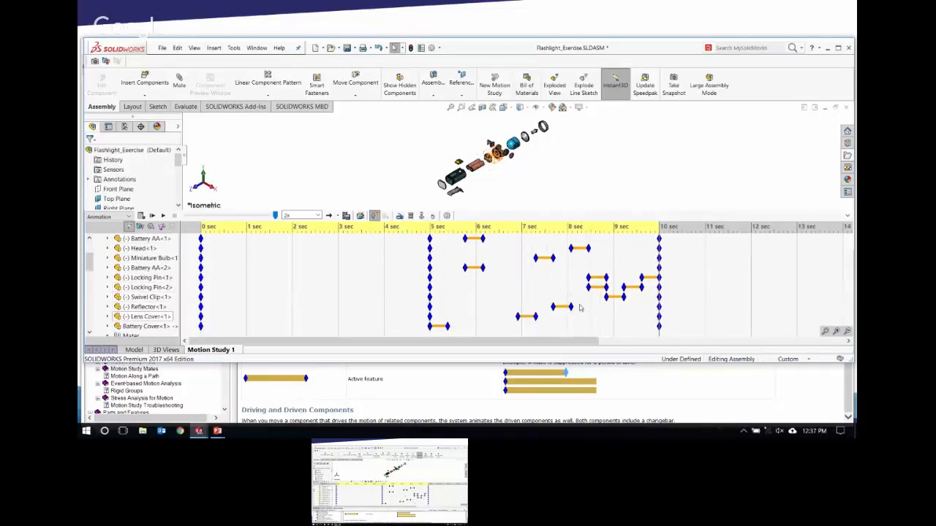
left_click_drag(592, 321, 561, 265)
left_click_drag(597, 324, 555, 249)
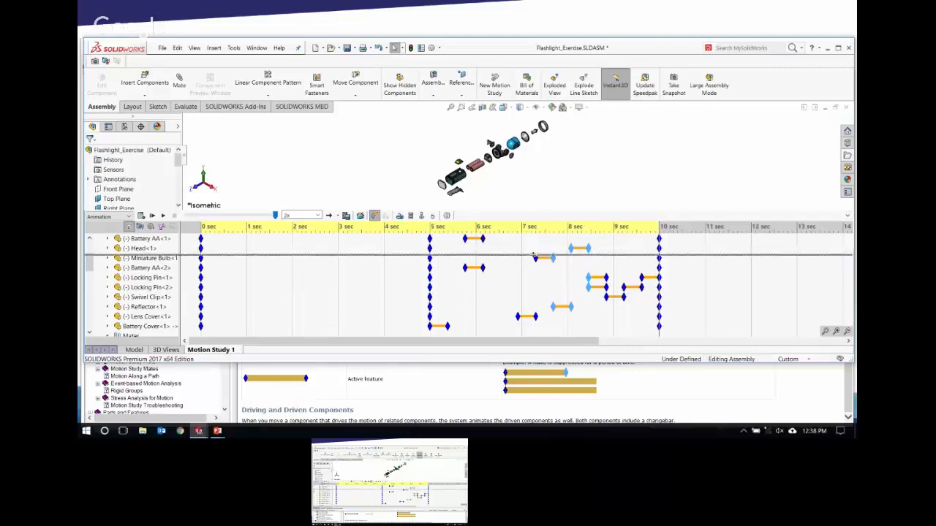
left_click_drag(534, 258, 535, 256)
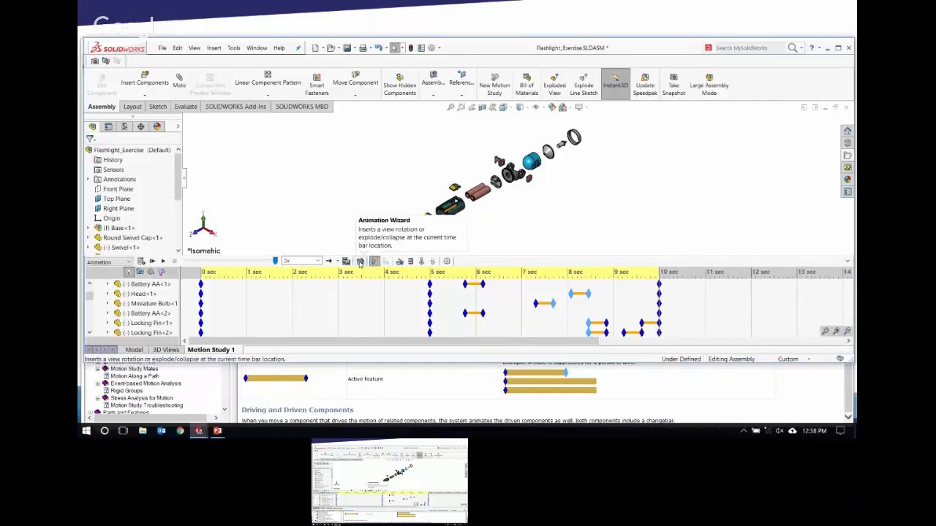
Add a Collapse animation with the Animation Wizard, duration 5 seconds and start time 10 seconds, and play the study from the start.
left_click(359, 262)
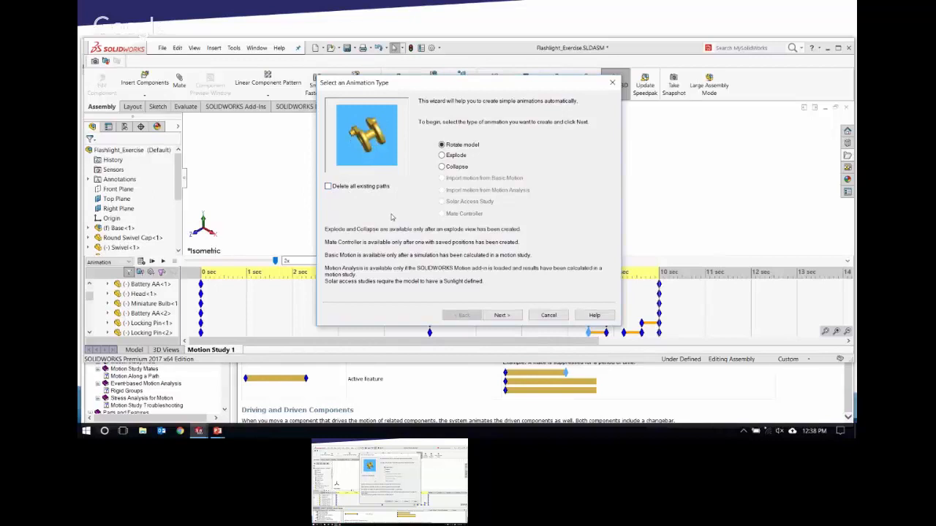
left_click(442, 167)
left_click(502, 315)
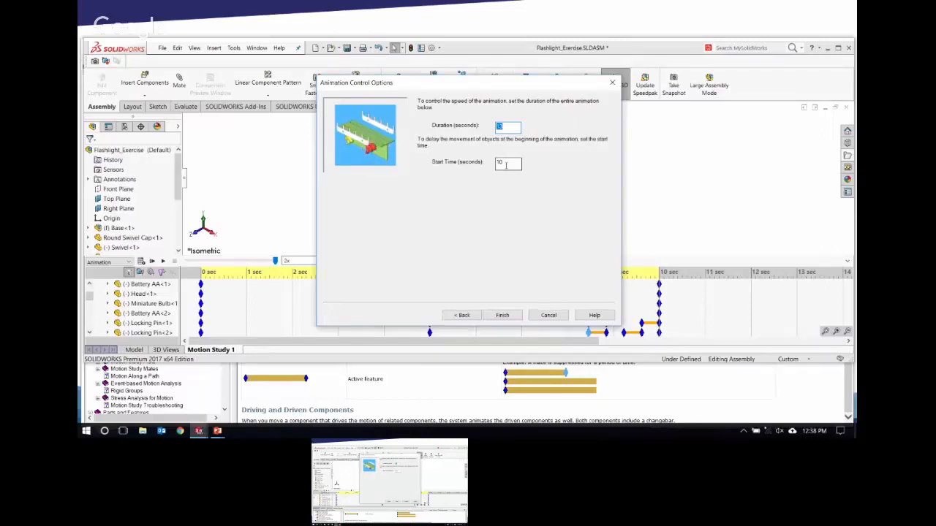
left_click(462, 315)
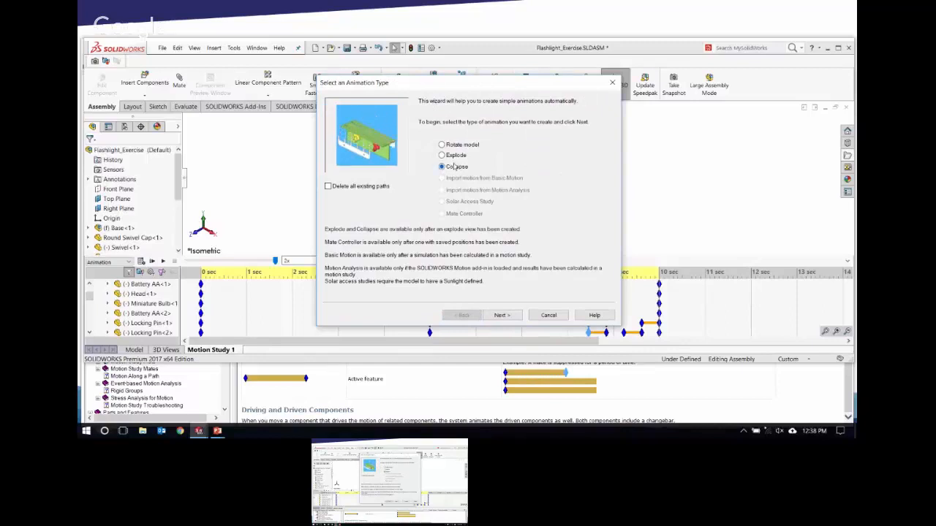
left_click(502, 315)
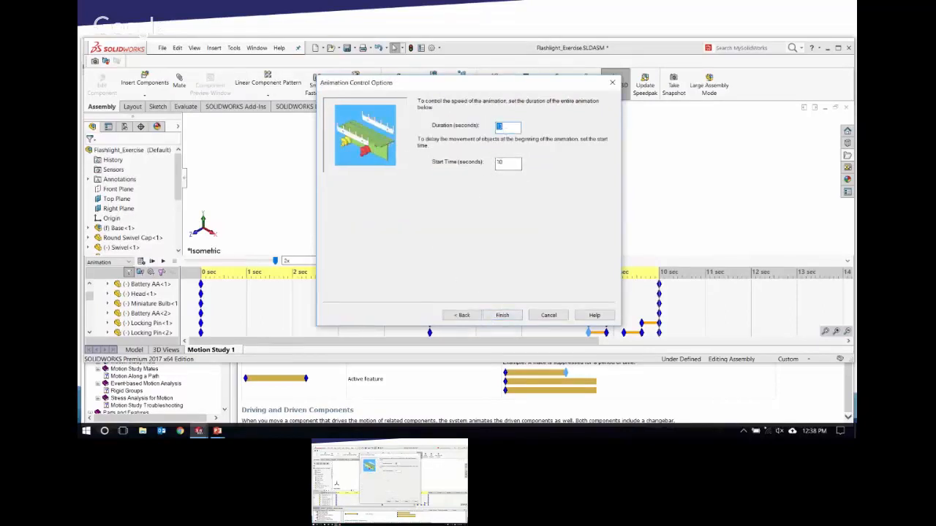
type("5")
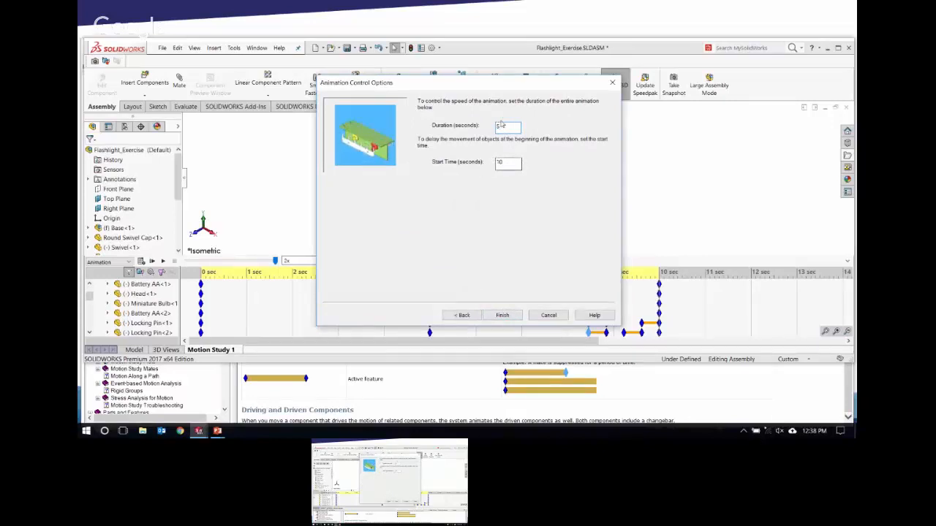
left_click(503, 315)
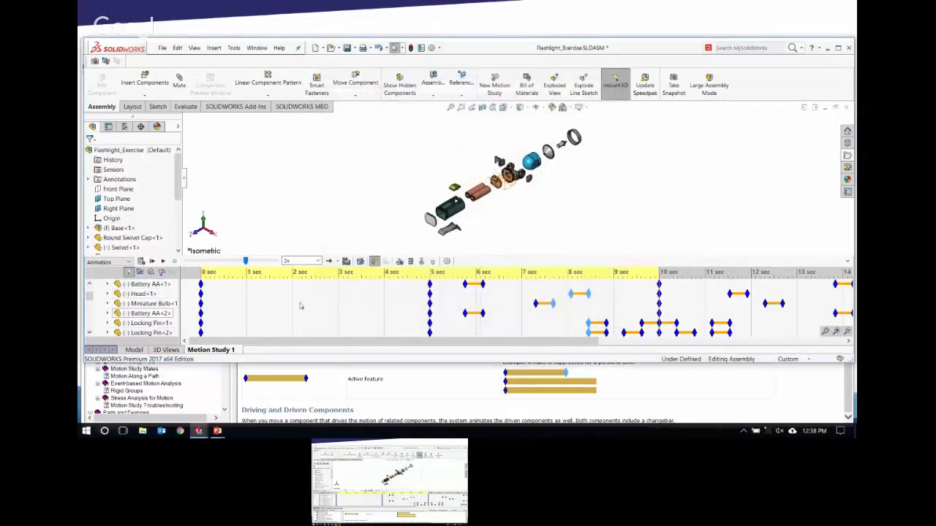
left_click(152, 261)
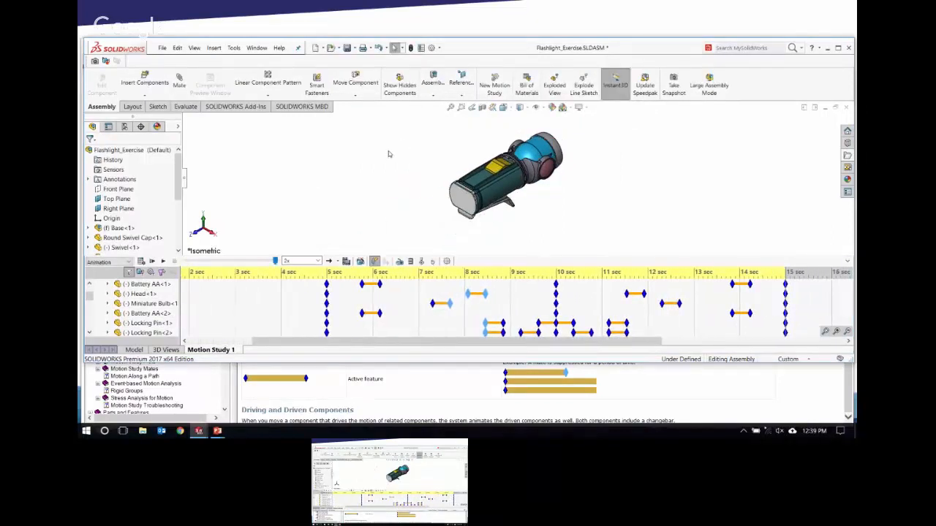
left_click(151, 261)
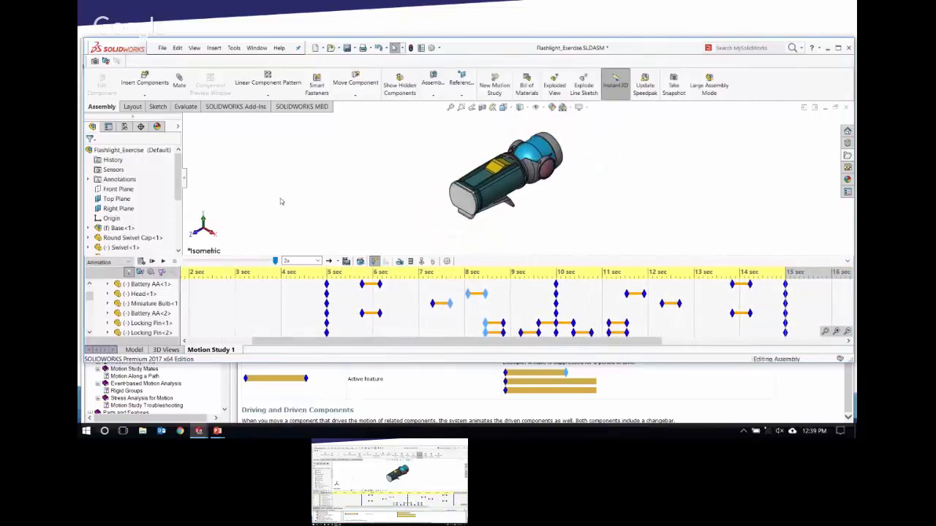
Expand Battery AA<1> in the MotionManager tree to examine its Move and Explode rows, collapse it, and review the full timeline.
scroll(89, 296, "up", 3)
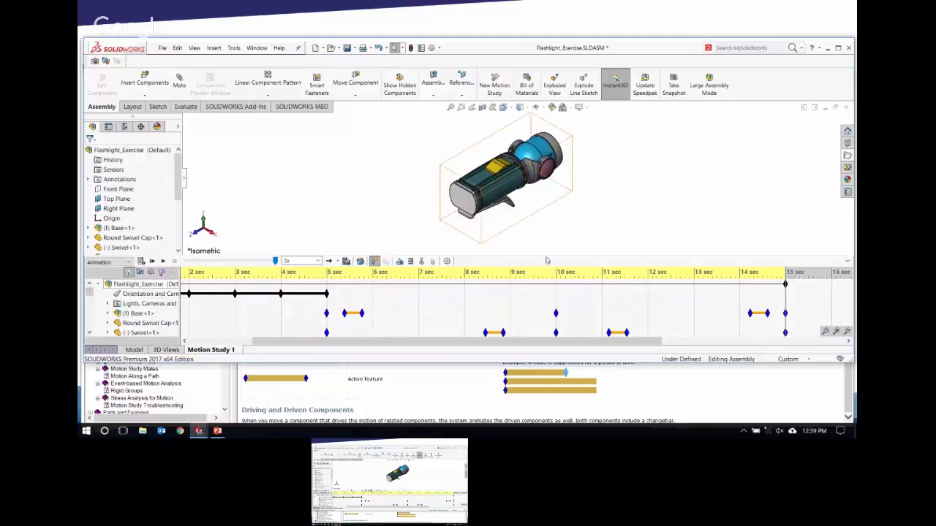
left_click_drag(547, 257, 557, 215)
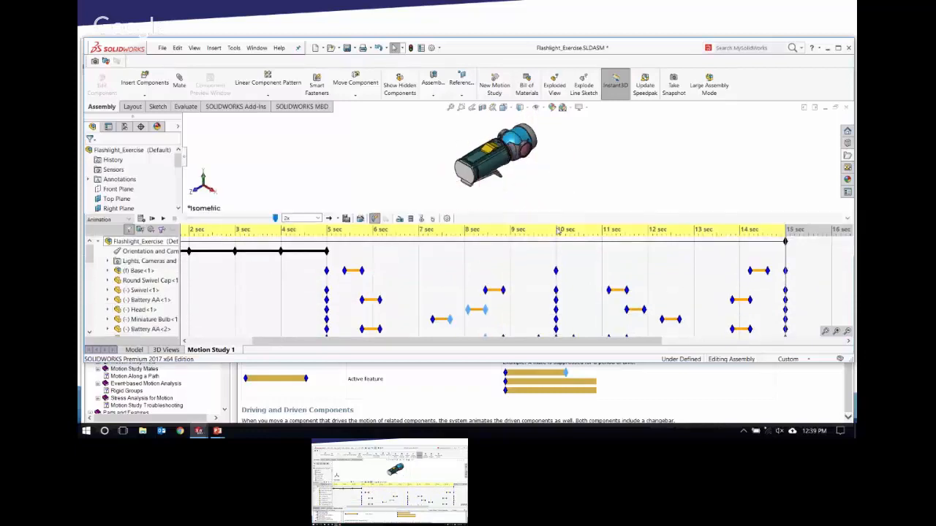
left_click(108, 300)
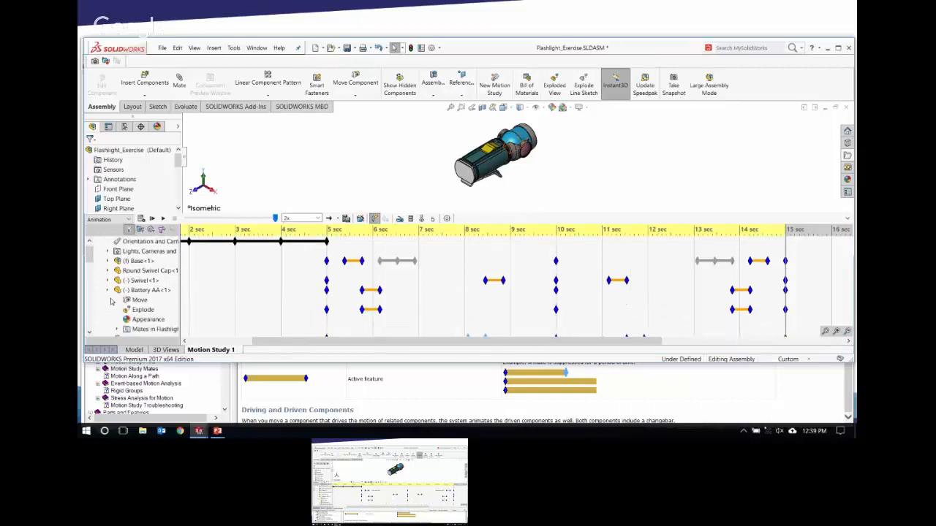
scroll(112, 301, "down", 1)
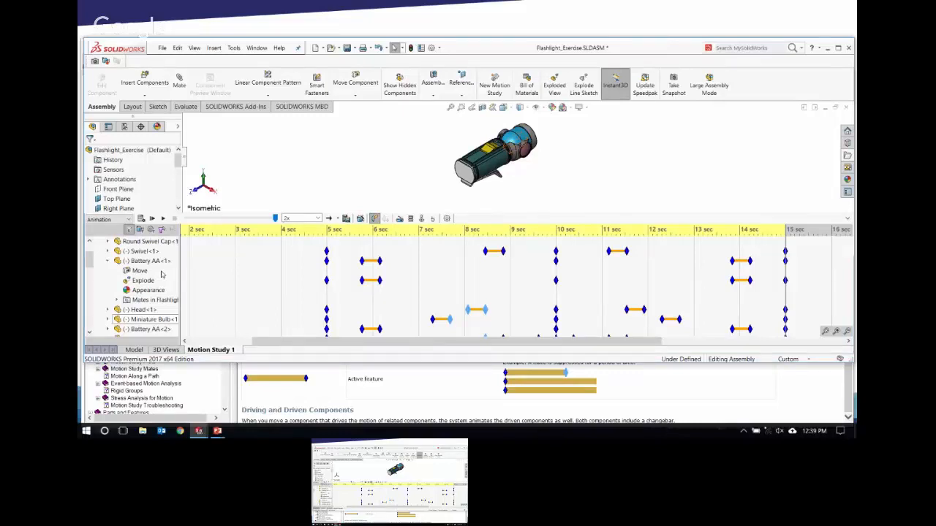
left_click(108, 261)
scroll(89, 257, "up", 2)
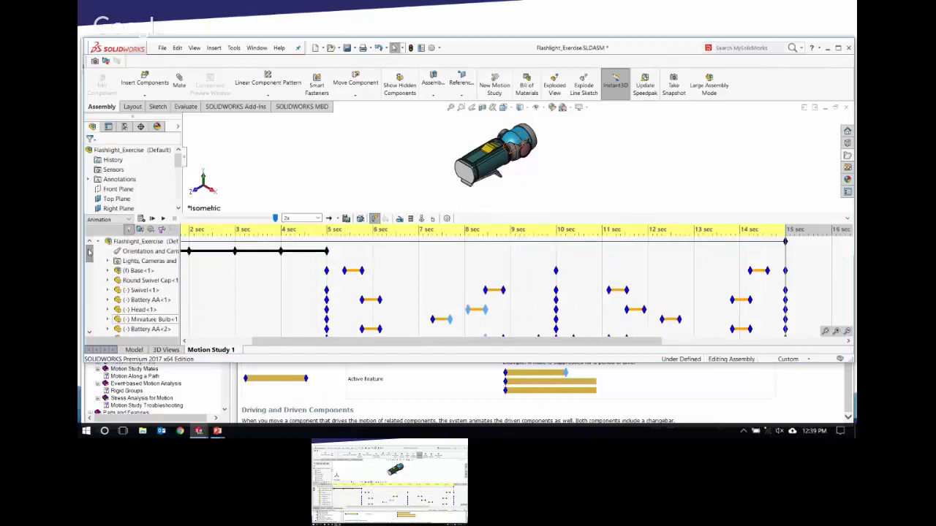
left_click_drag(611, 341, 546, 341)
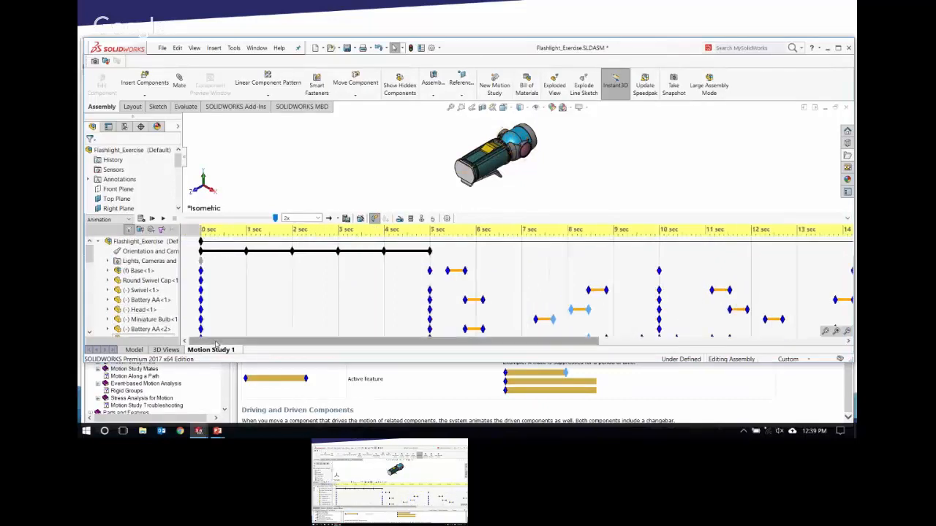
left_click(825, 331)
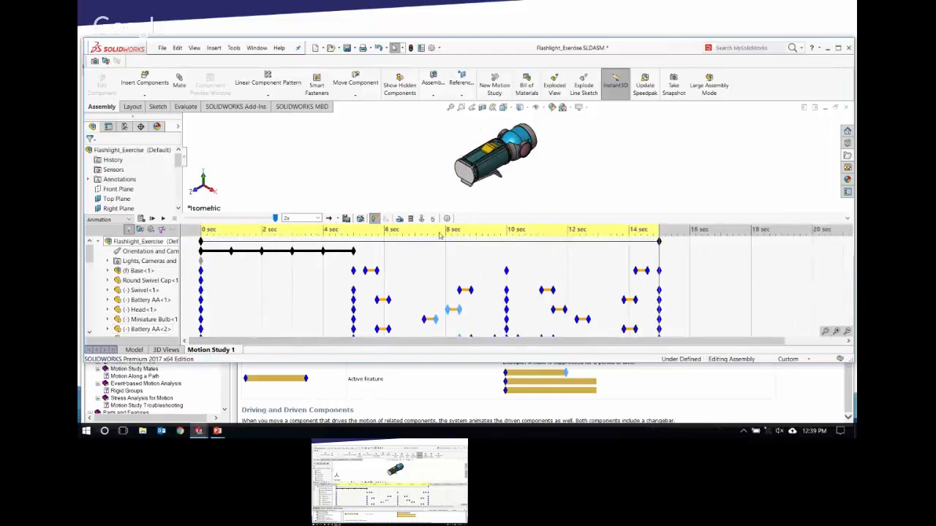
Inspect the view orientation key at 2 seconds and the Base's explode keys on the timeline.
left_click(262, 252)
left_click(376, 271)
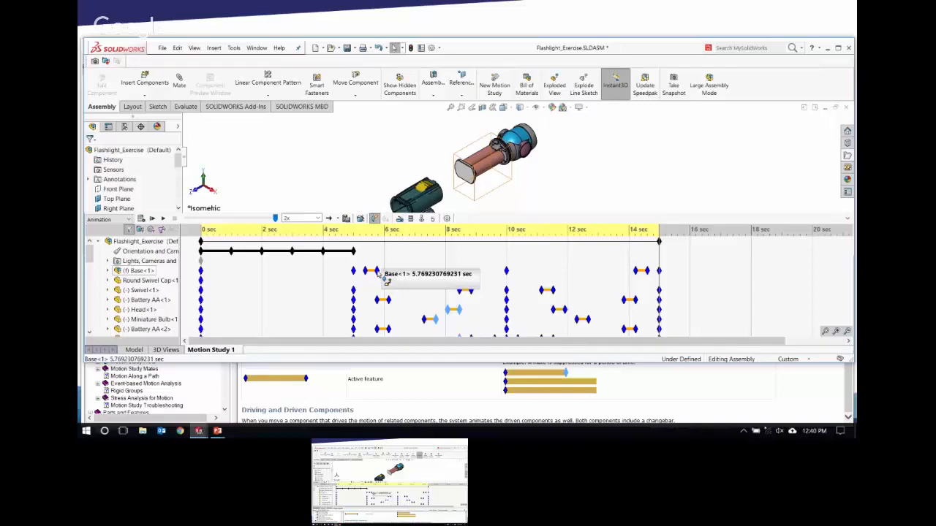
left_click_drag(386, 280, 354, 267)
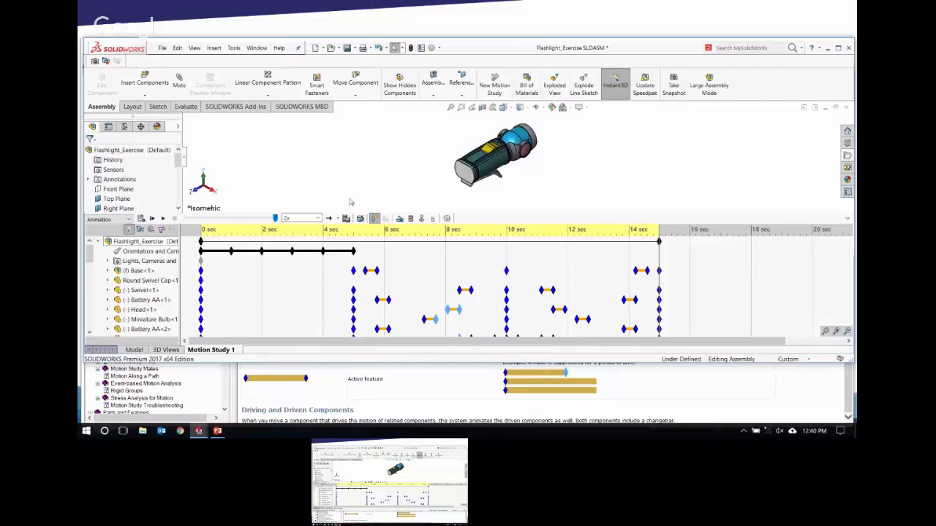
Widen the MotionManager tree, move the time bar to 8 seconds and turn off Disable View Key Creation for Orientation and Camera Views.
left_click_drag(220, 230, 223, 229)
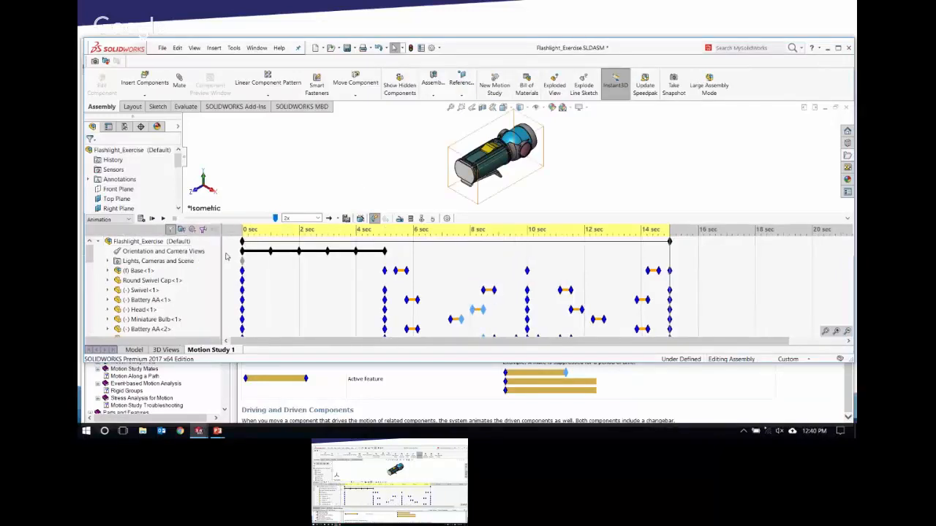
right_click(155, 255)
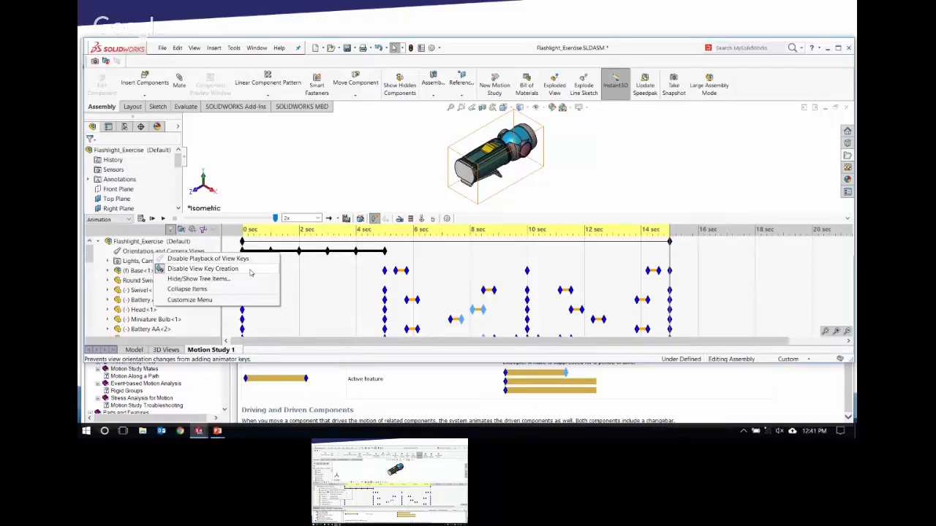
left_click(250, 273)
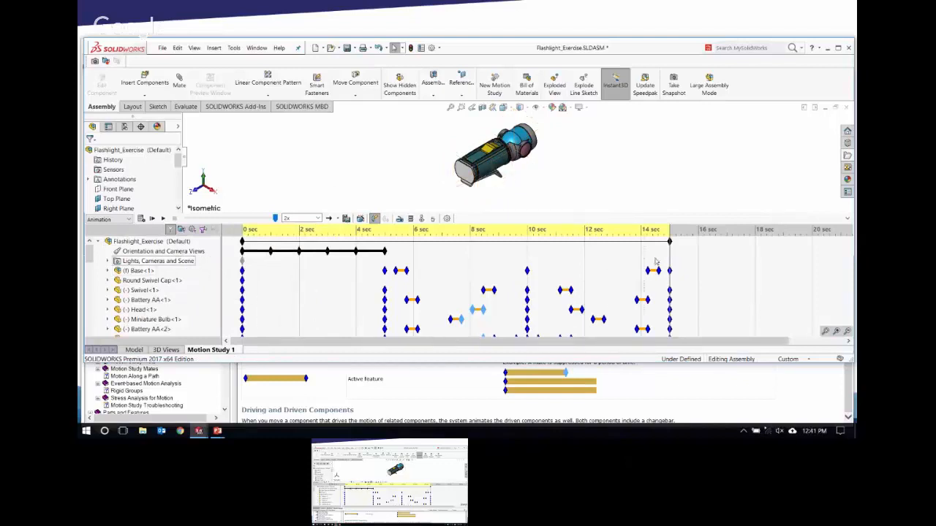
left_click_drag(670, 254, 470, 255)
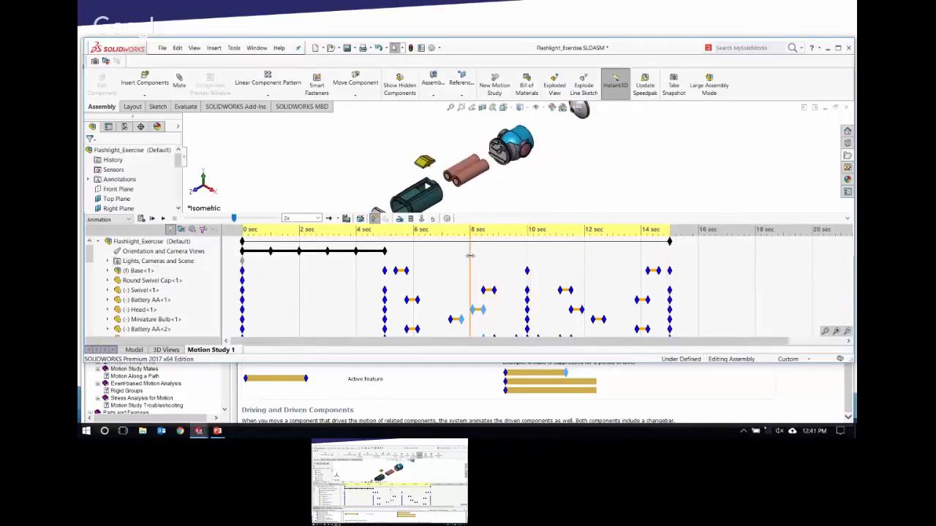
right_click(146, 251)
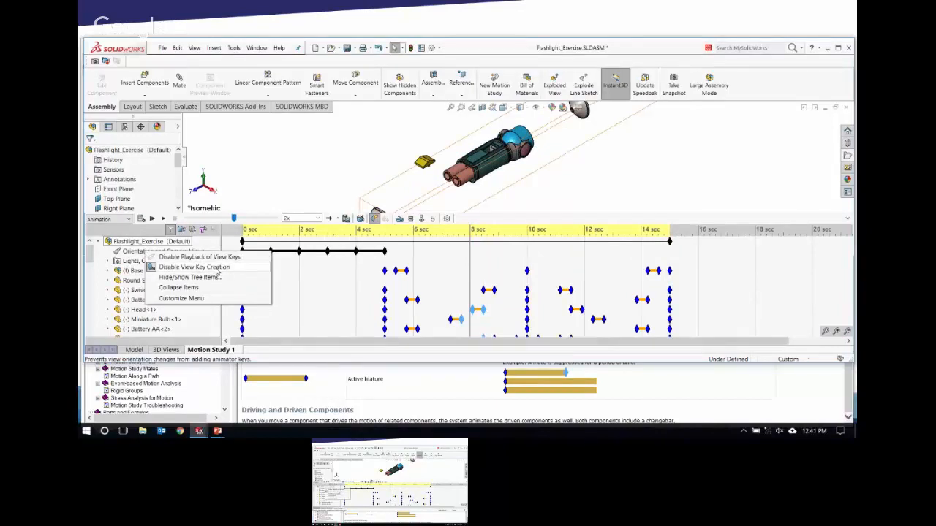
left_click(217, 269)
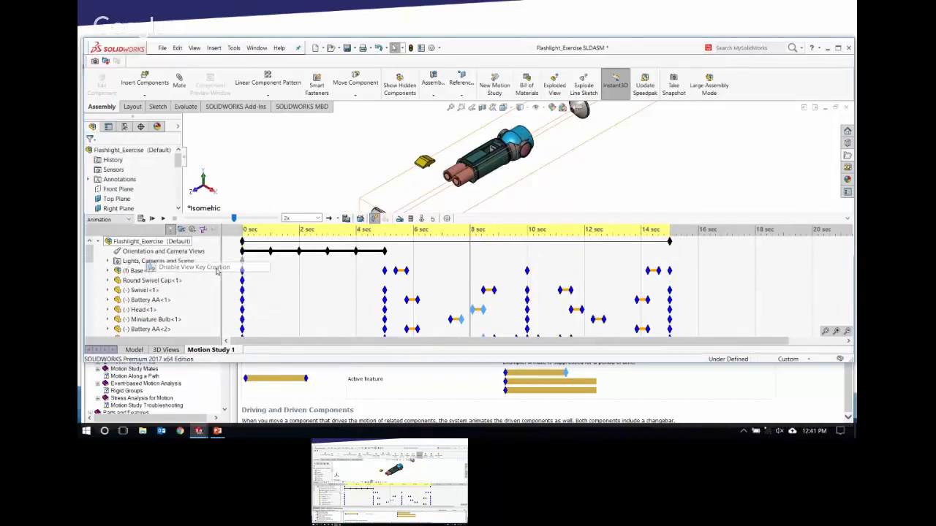
right_click(177, 254)
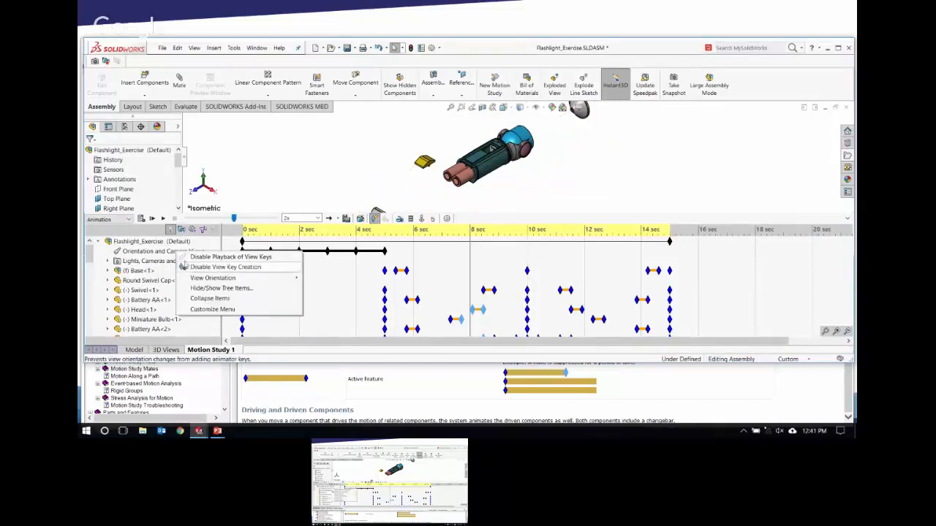
left_click(261, 267)
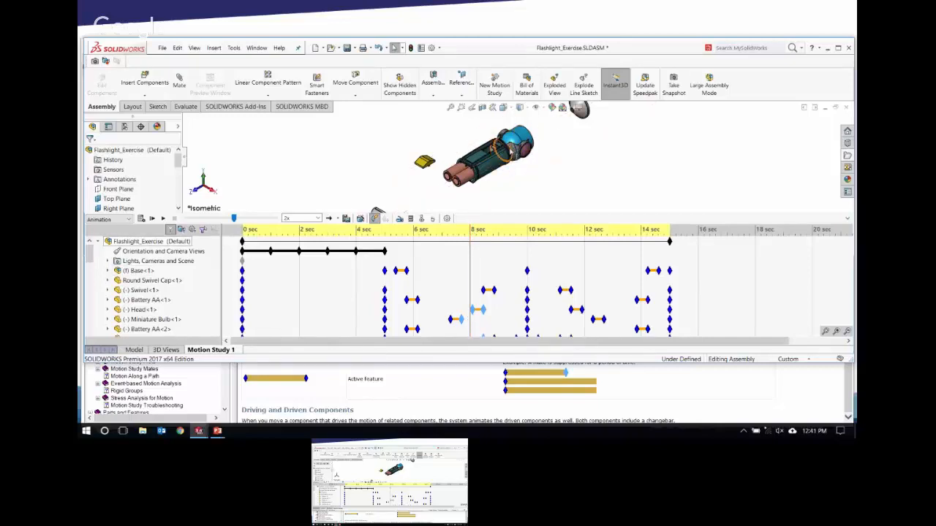
Zoom out to record a view key at 8 seconds, inspect that key and play the study from the start.
scroll(506, 153, "up", 6)
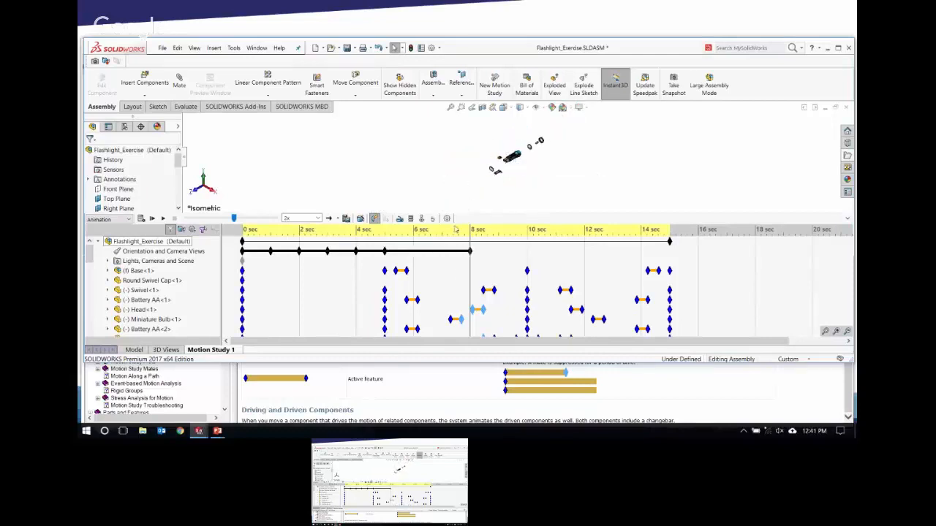
mouse_move(470, 252)
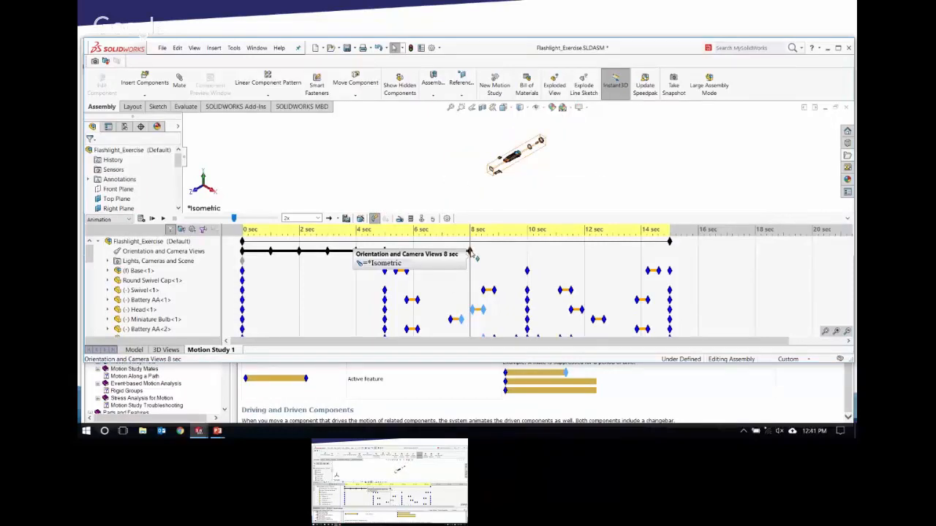
mouse_move(470, 252)
left_mouse_down()
mouse_move(385, 252)
mouse_move(471, 254)
left_mouse_up()
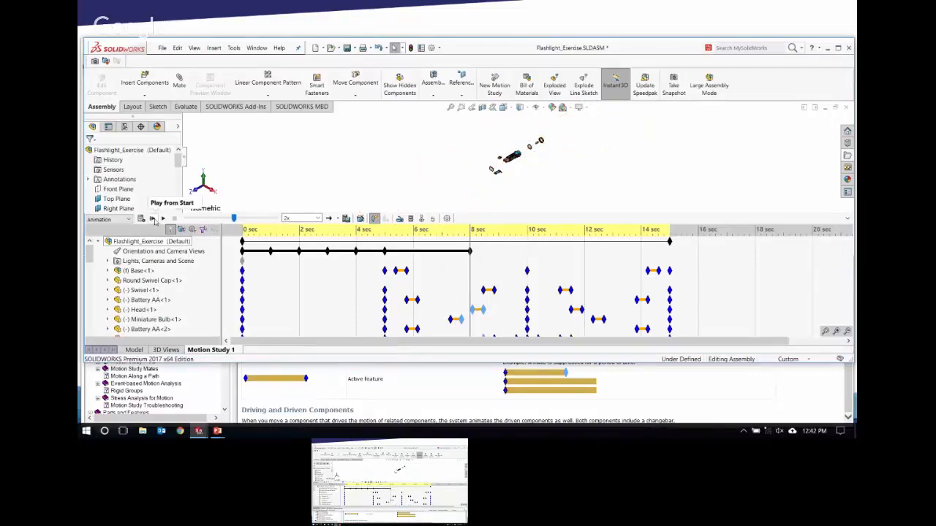
left_click(153, 220)
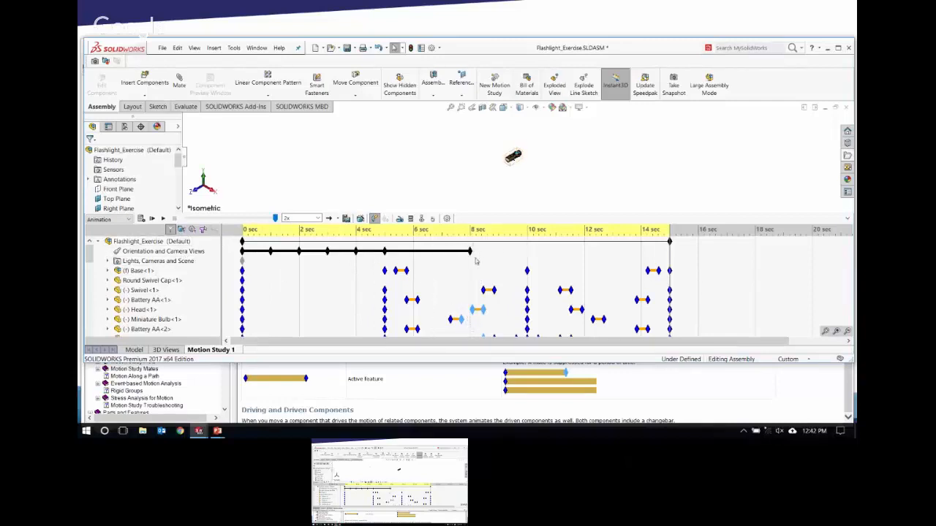
Turn Disable View Key Creation back on, move the time bar to 12 seconds and zoom in on the flashlight head.
right_click(155, 252)
left_click(149, 254)
right_click(150, 254)
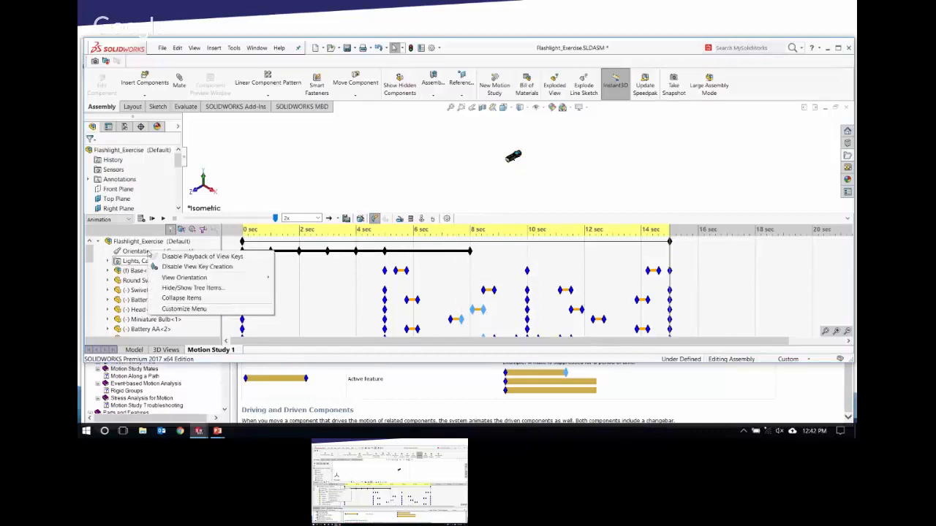
left_click(184, 268)
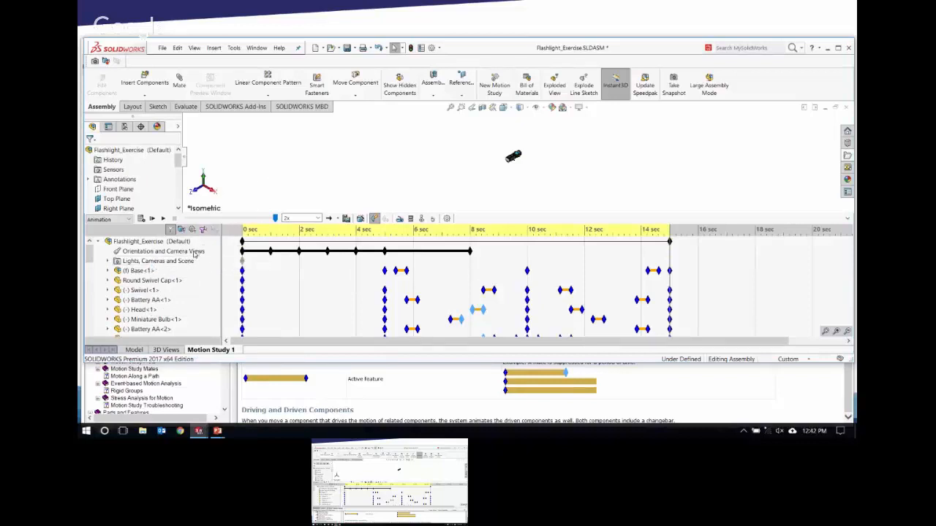
right_click(194, 253)
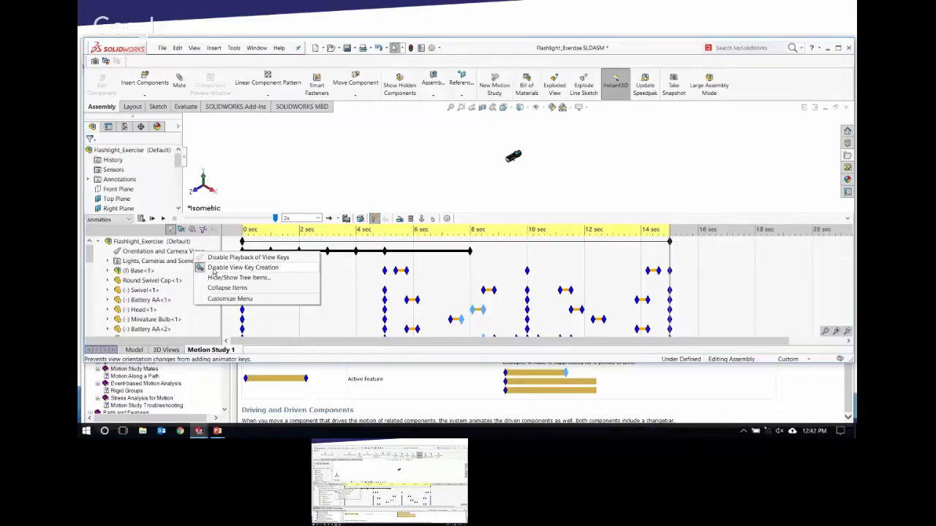
left_click(374, 183)
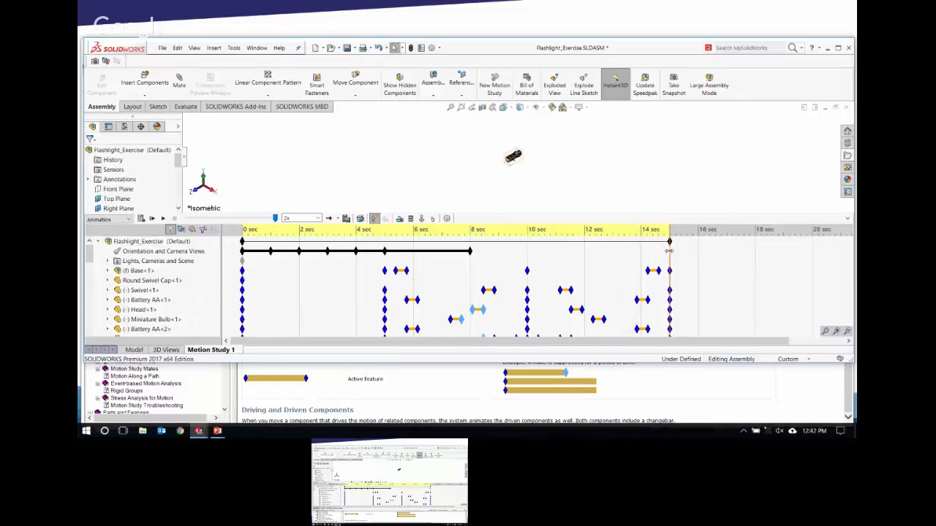
left_click_drag(669, 244, 584, 251)
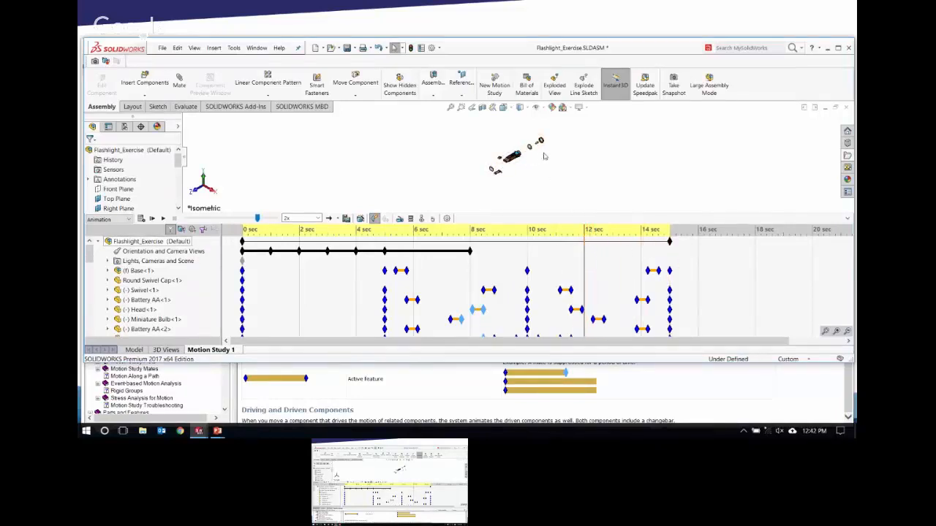
scroll(542, 154, "down", 5)
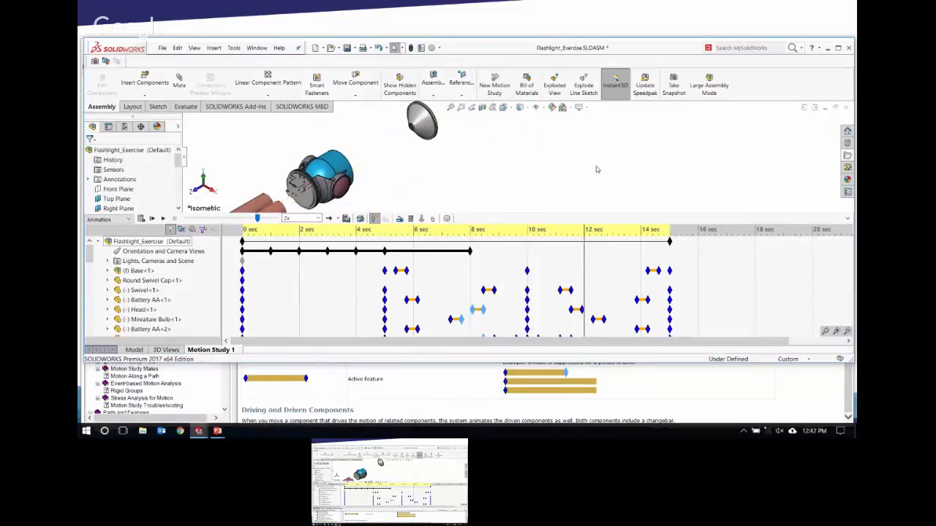
Turn on Disable Playback of View Keys for Orientation and Camera Views and check the setting.
right_click(185, 256)
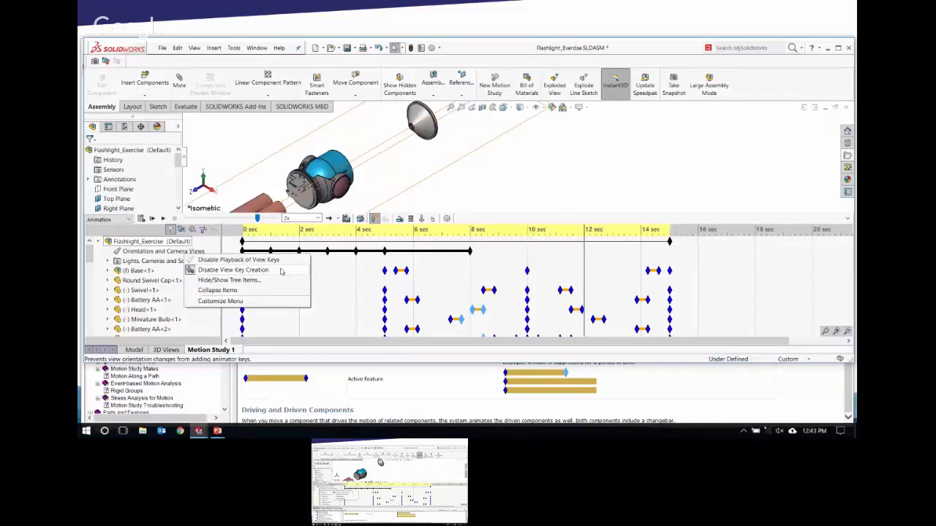
left_click(219, 261)
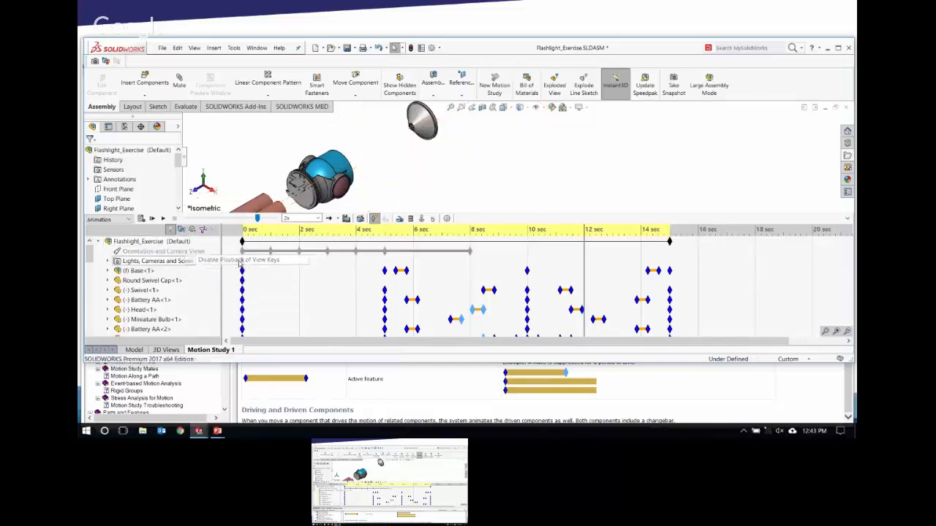
right_click(190, 255)
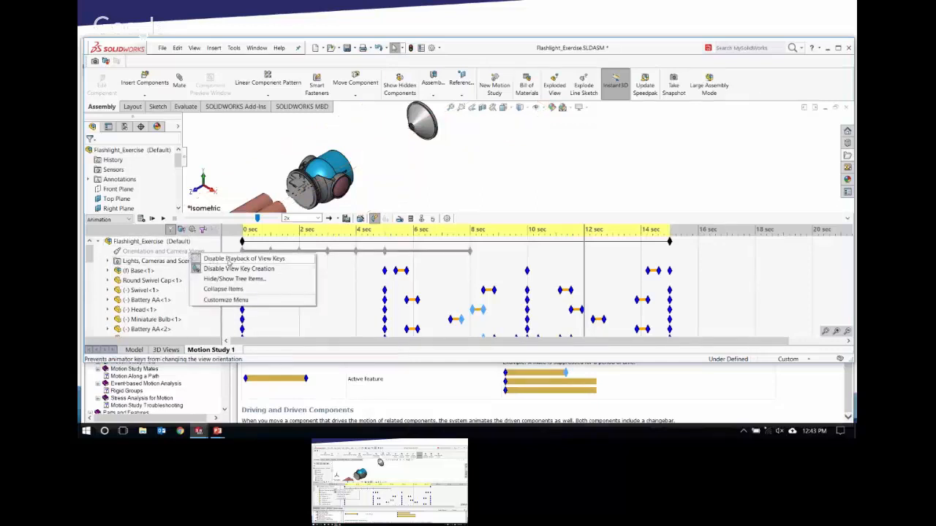
left_click(473, 211)
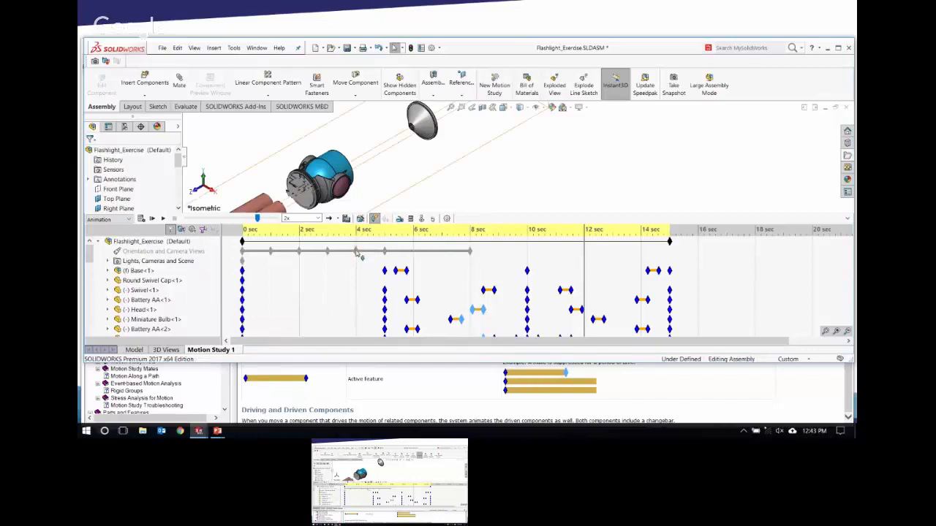
Play the study from the start with view keys ignored, return the time bar to 0 seconds and fit the flashlight in view.
mouse_move(356, 253)
mouse_move(244, 252)
left_click(152, 219)
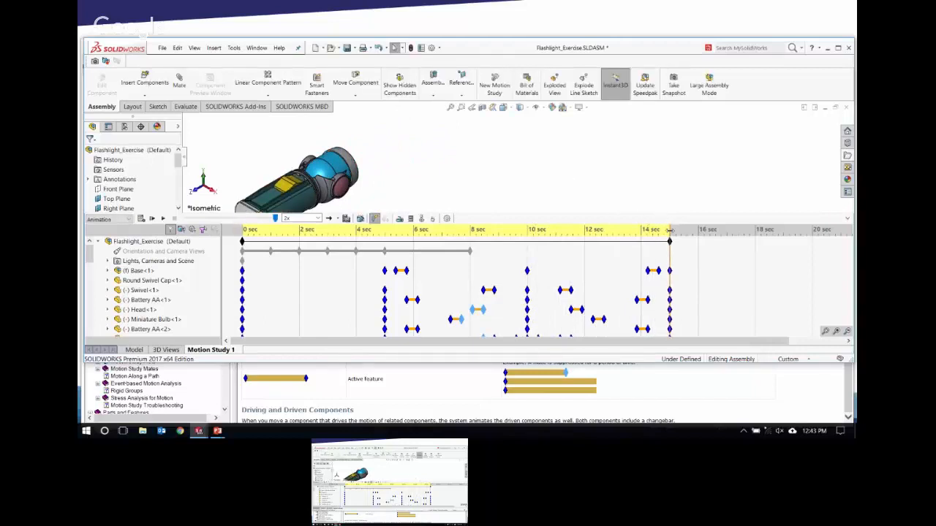
left_click_drag(669, 231, 241, 231)
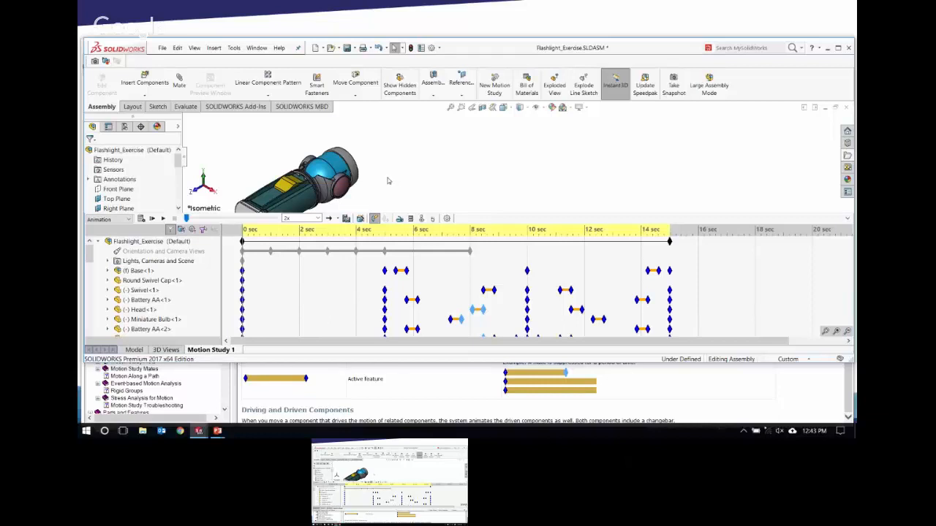
key("f")
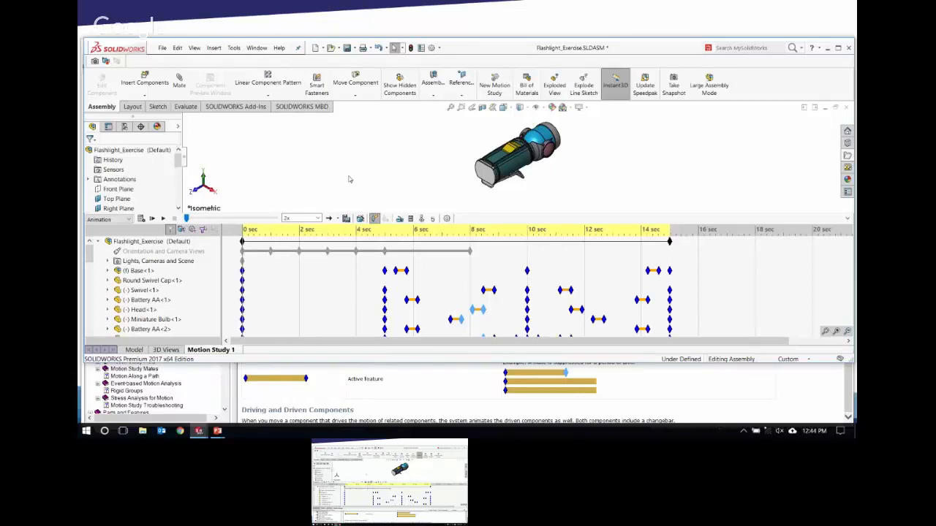
Turn off Disable Playback of View Keys for Orientation and Camera Views and recheck its options.
right_click(185, 256)
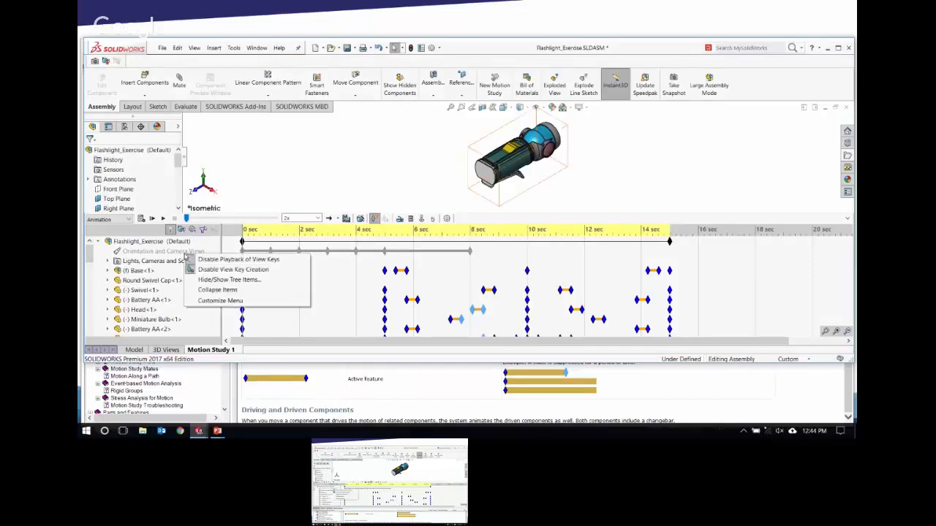
left_click(230, 260)
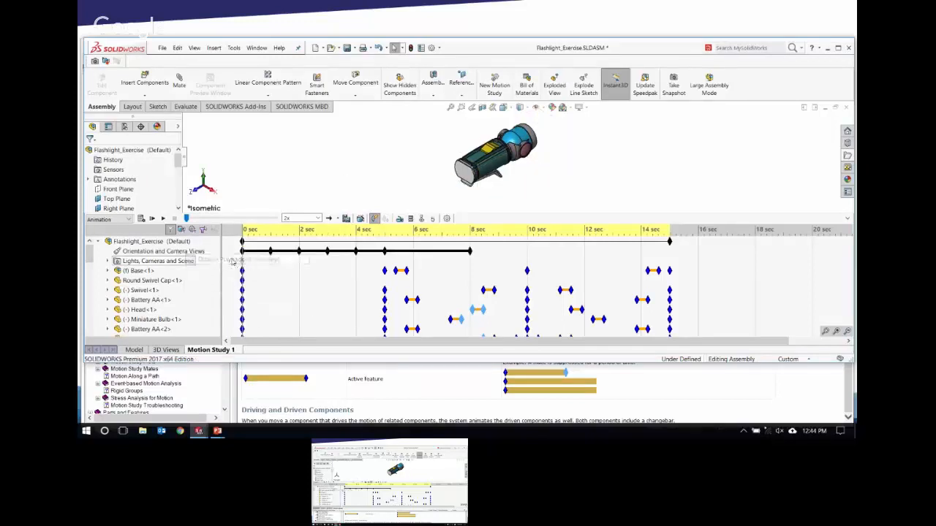
right_click(190, 258)
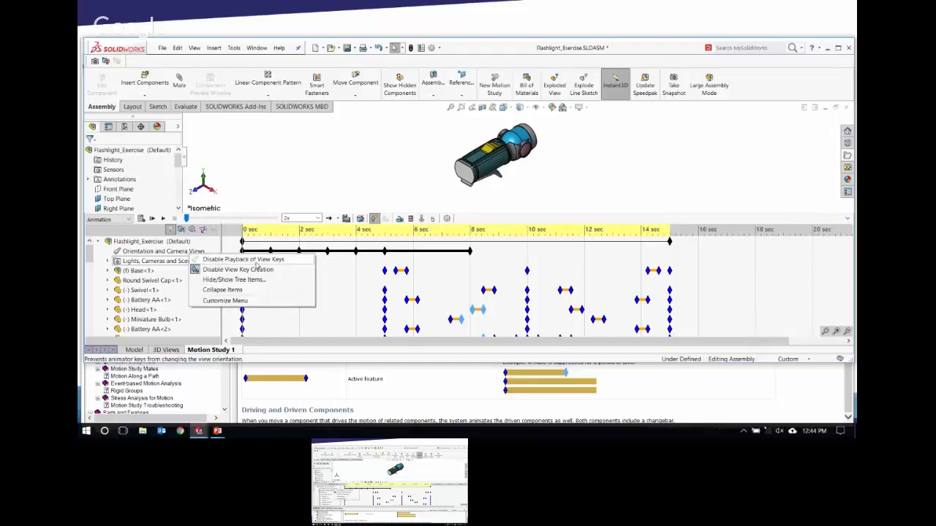
left_click(320, 196)
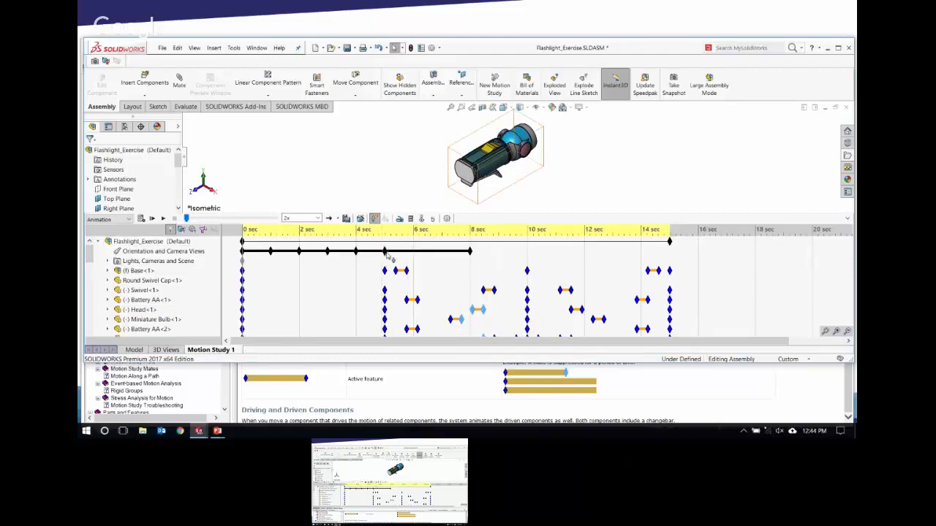
Inspect the view keys at 5 and 8 seconds, copy the 8-second key and place a view key at 10 seconds.
mouse_move(385, 253)
left_click_drag(385, 253, 470, 253)
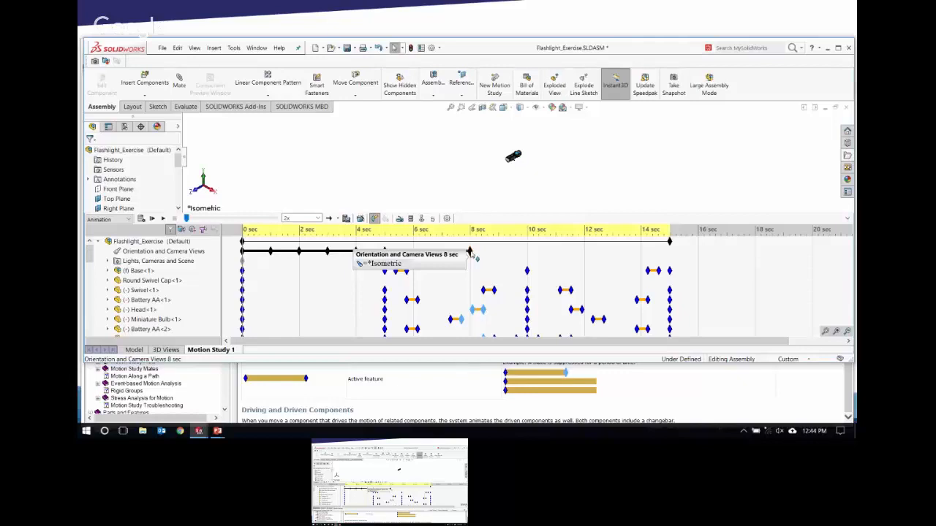
right_click(470, 253)
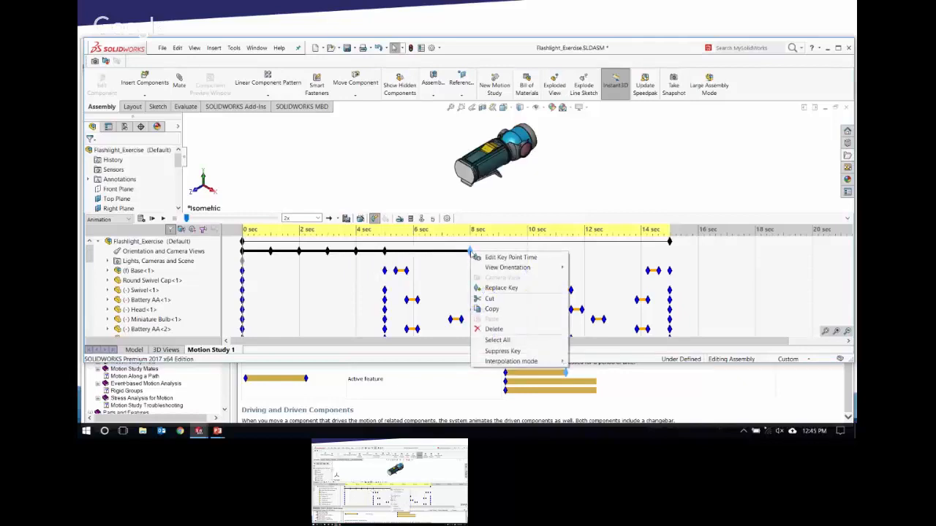
left_click(491, 308)
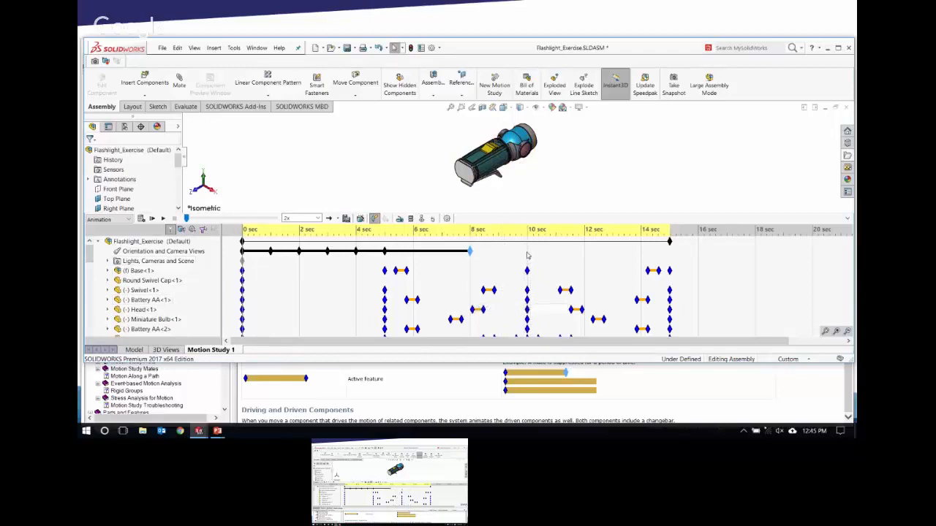
right_click(527, 256)
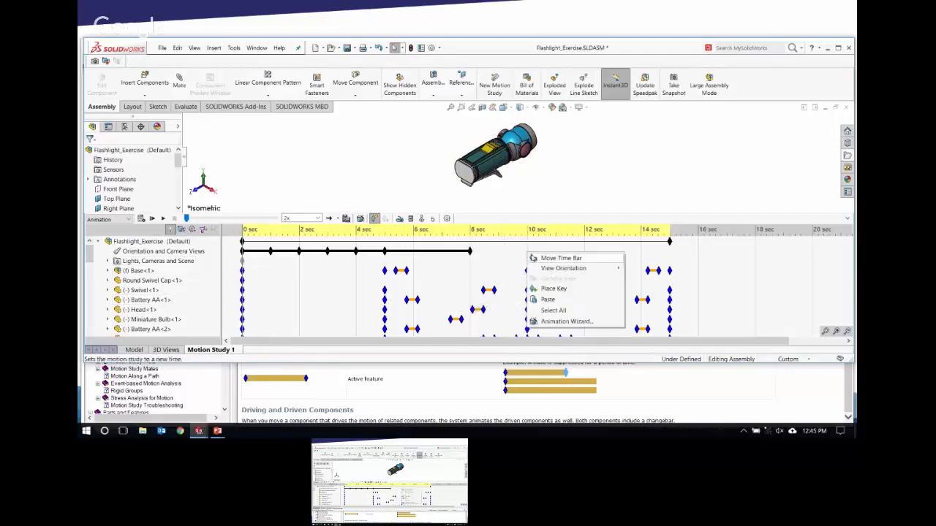
left_click(554, 289)
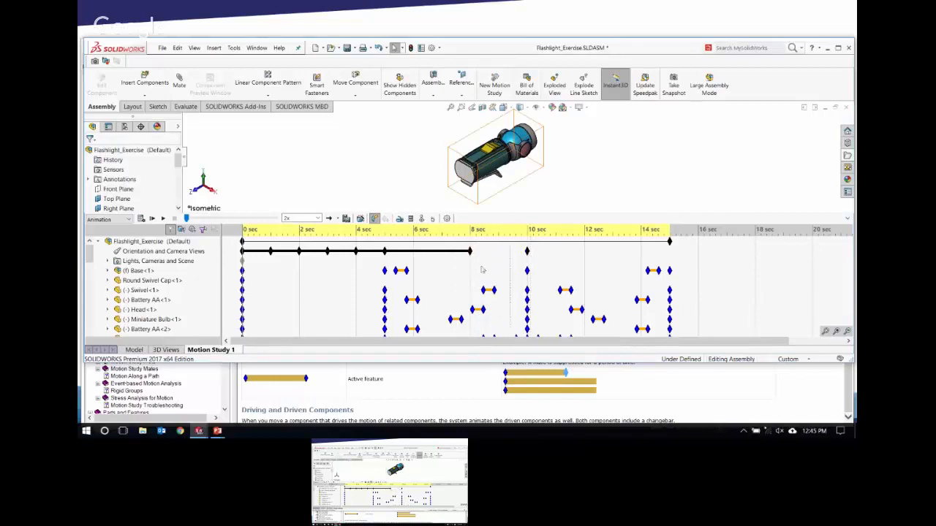
Copy the 5-second view orientation key, paste it at 15 seconds and play the motion study from the start.
right_click(384, 251)
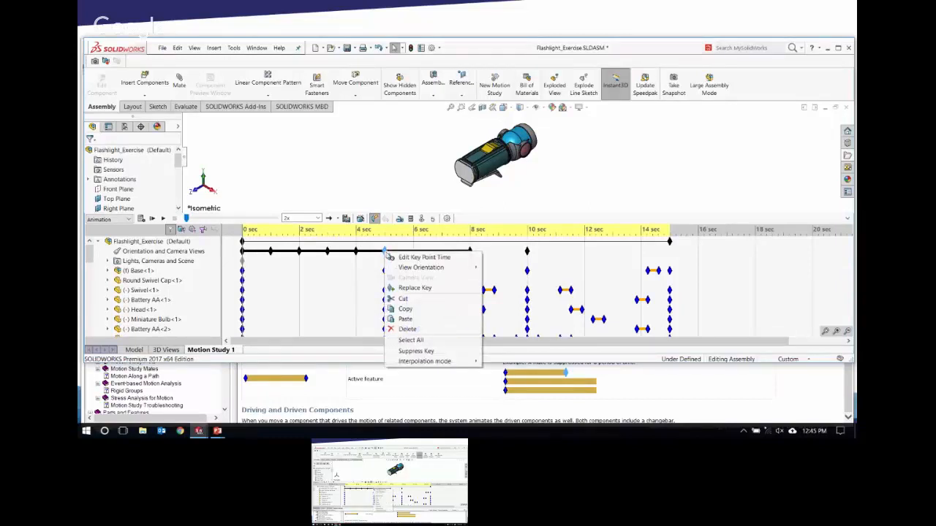
left_click(405, 309)
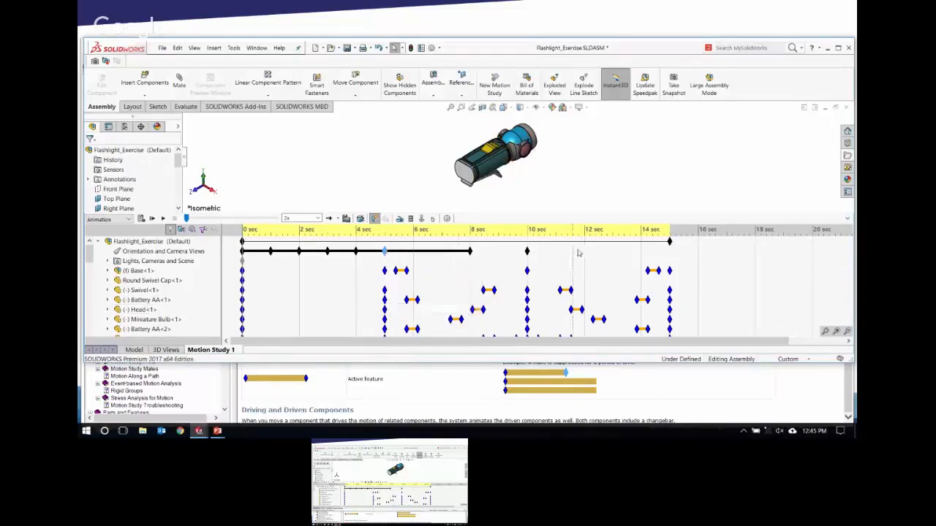
right_click(670, 252)
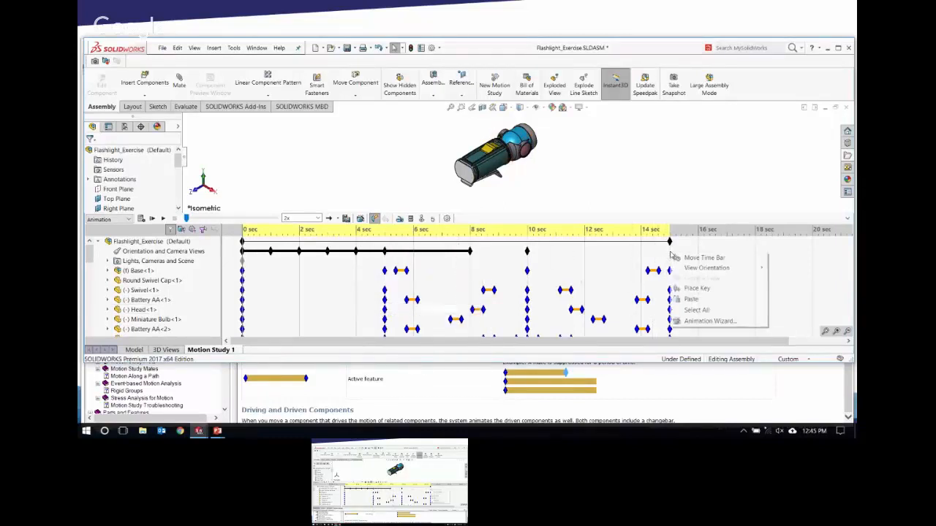
left_click(691, 299)
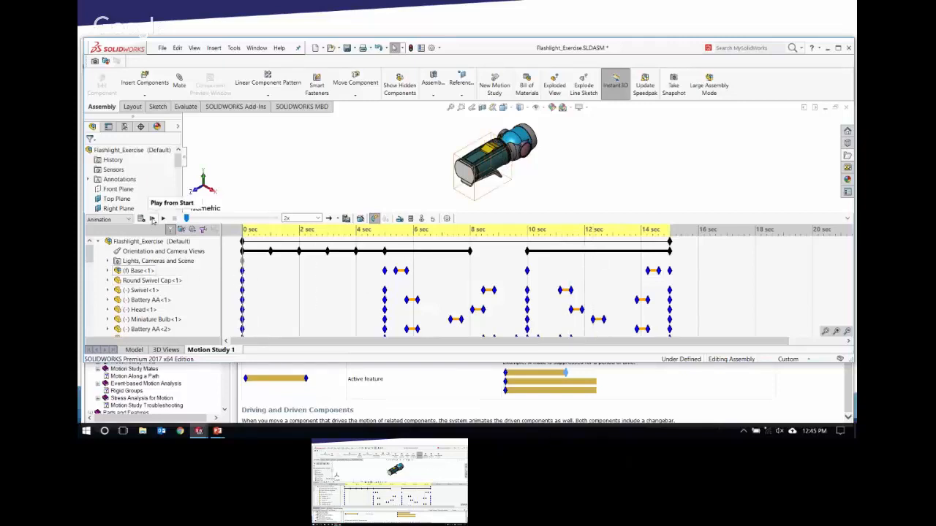
left_click(153, 219)
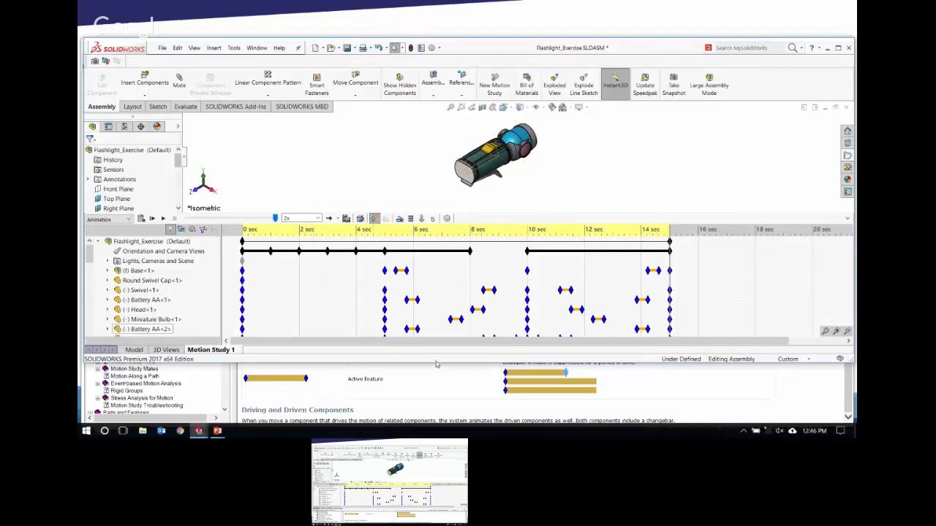
left_click_drag(437, 363, 436, 425)
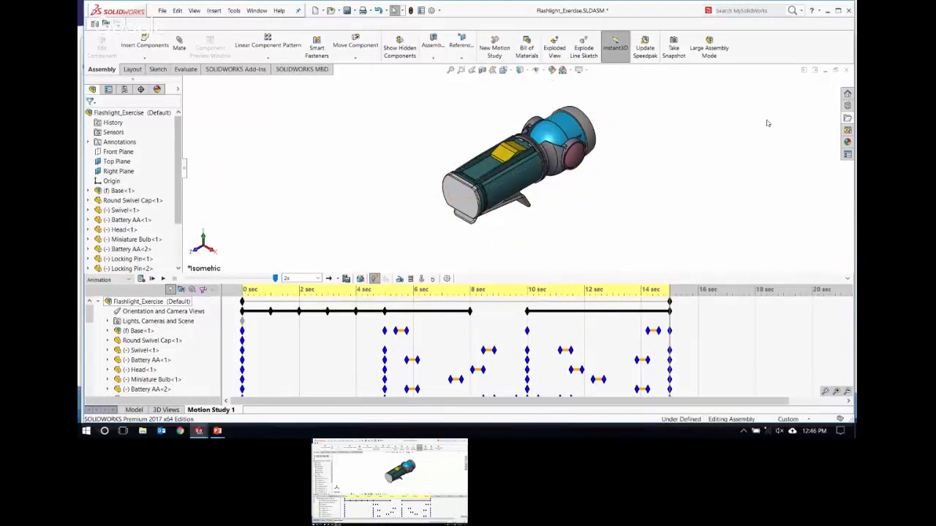
left_click_drag(633, 3, 629, 37)
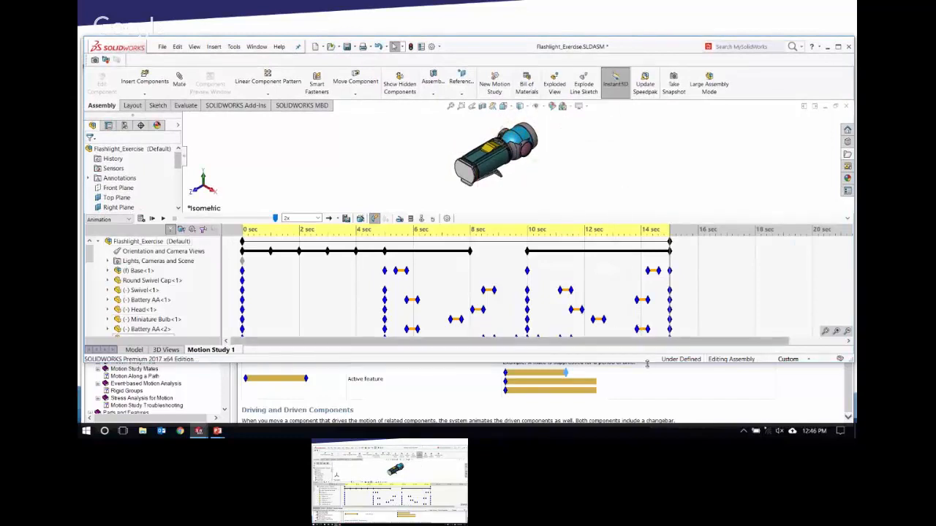
left_click_drag(645, 384, 645, 418)
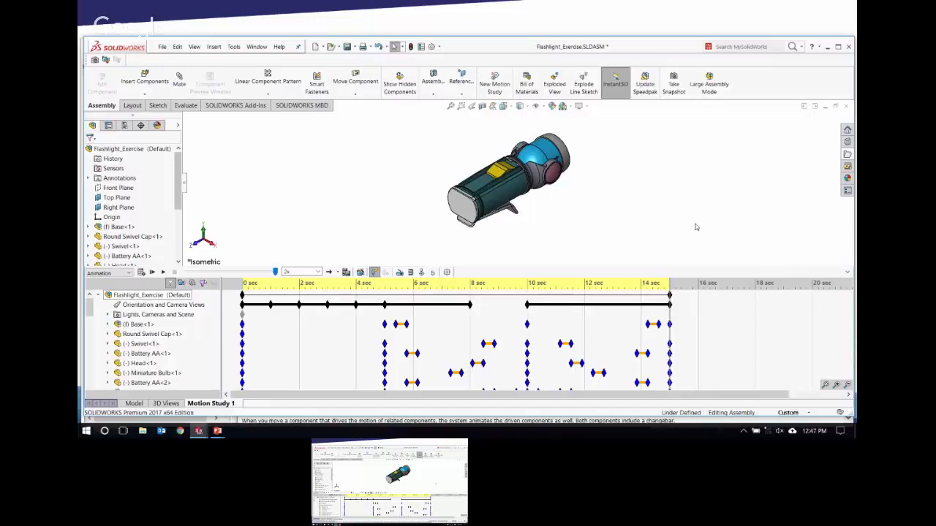
Review the interpolation modes available for the view orientation key at 8 seconds.
right_click(470, 304)
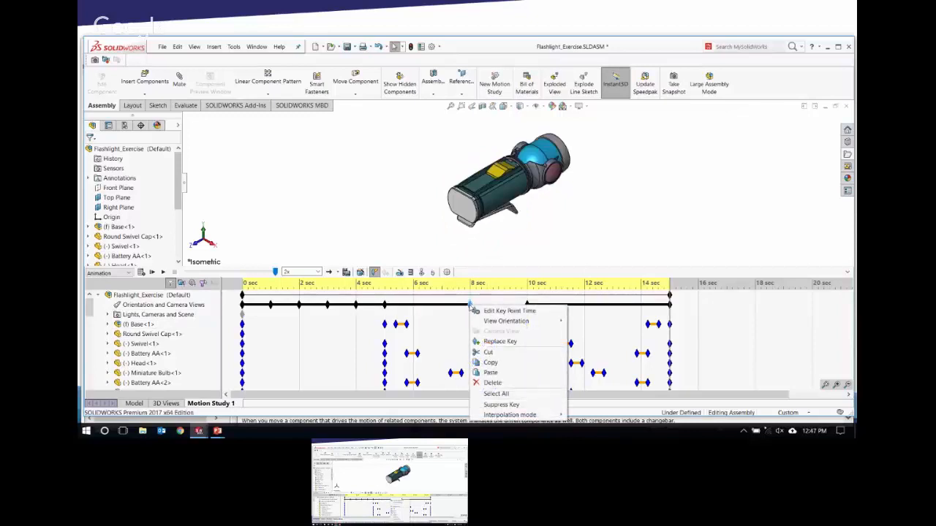
left_click(538, 247)
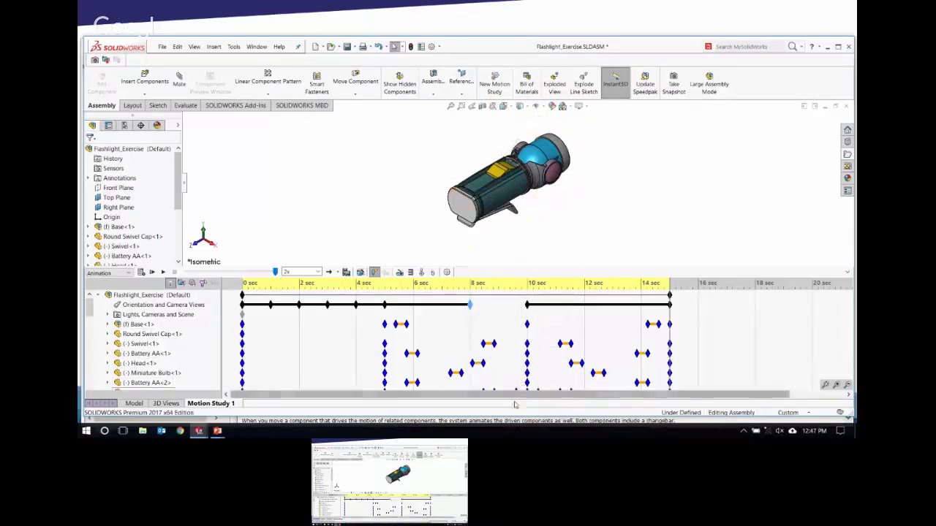
left_click_drag(514, 415, 514, 374)
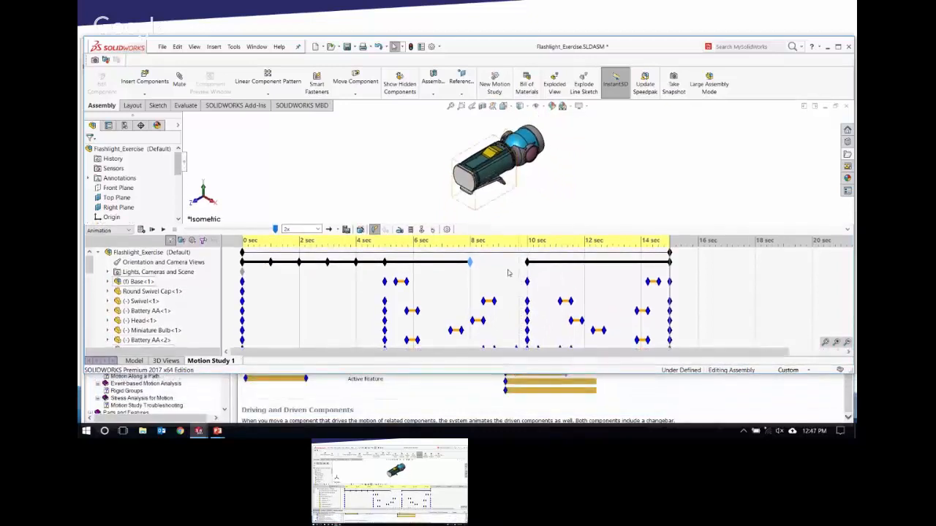
right_click(470, 262)
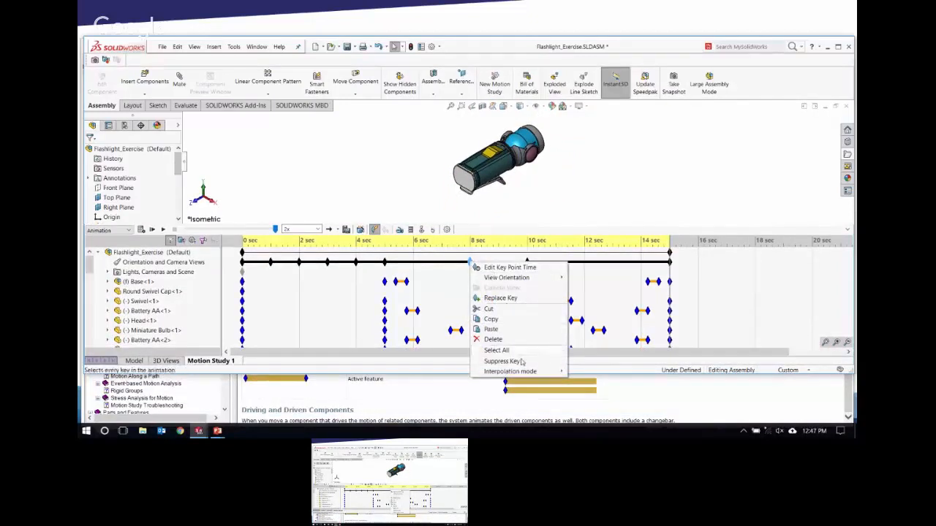
mouse_move(532, 372)
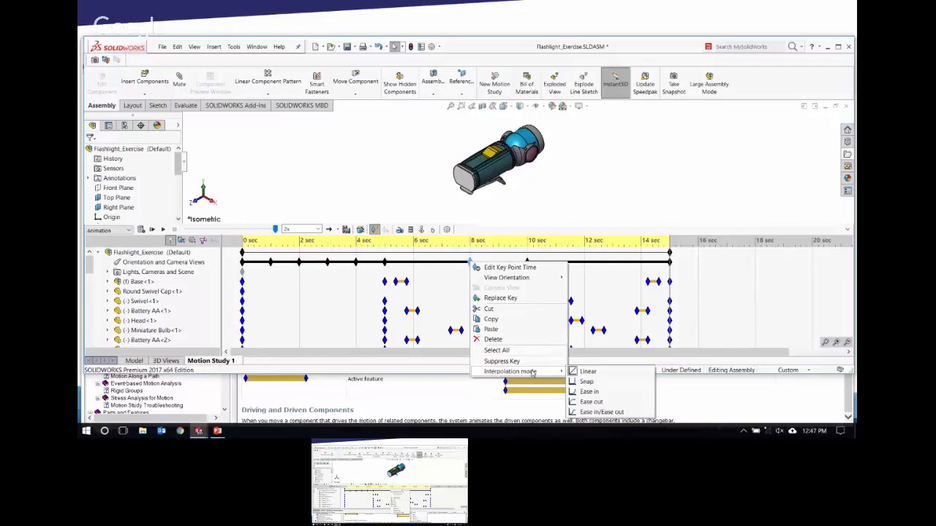
left_click(583, 197)
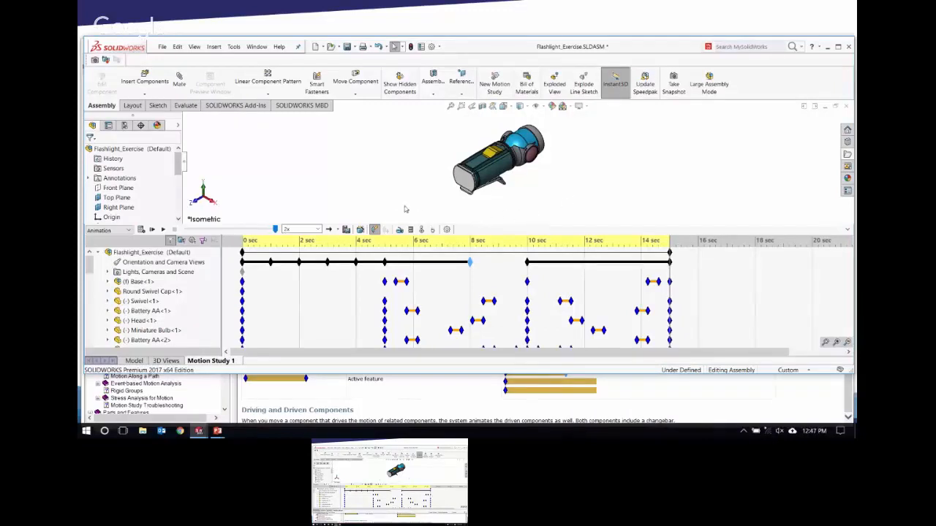
Add a Collapse animation with the Animation Wizard, with a 5-second duration and a start time of 5 seconds.
left_click(368, 230)
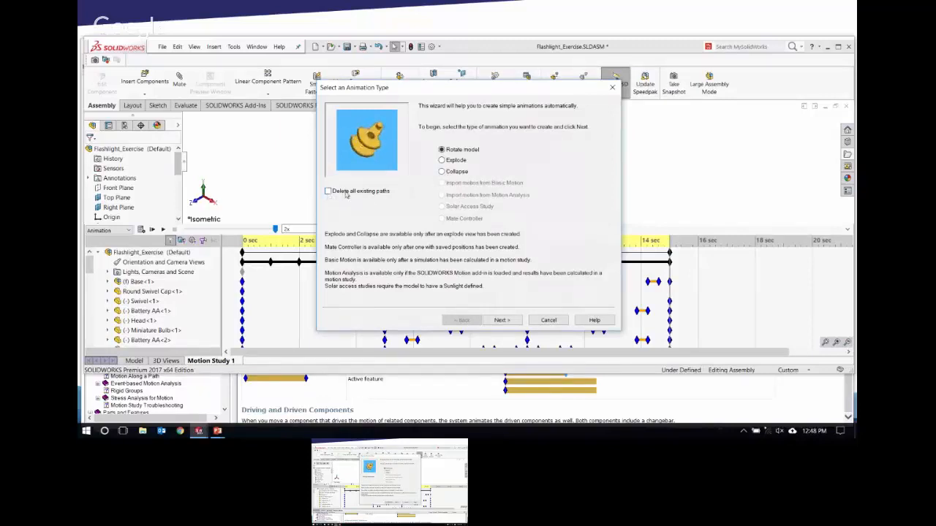
left_click(442, 171)
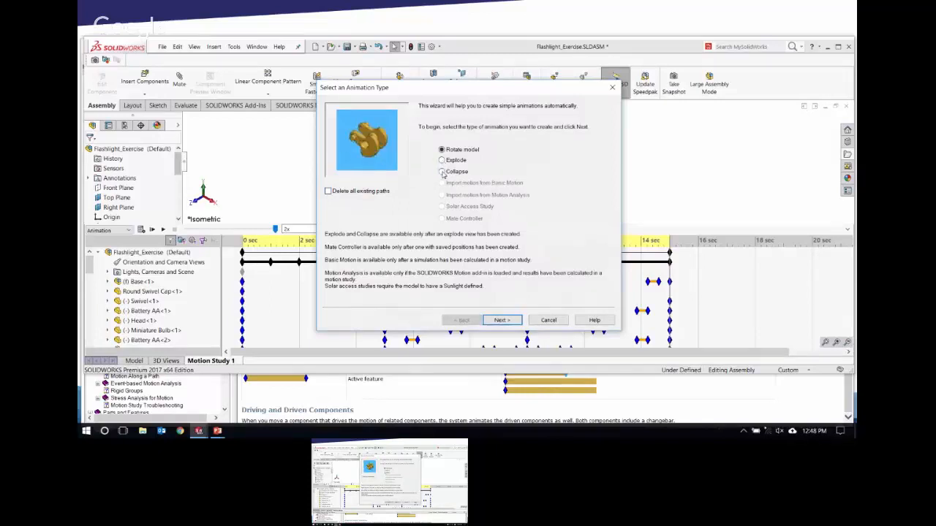
left_click(500, 321)
left_click_drag(509, 166, 481, 171)
type("5")
left_click_drag(515, 132, 473, 136)
type("5")
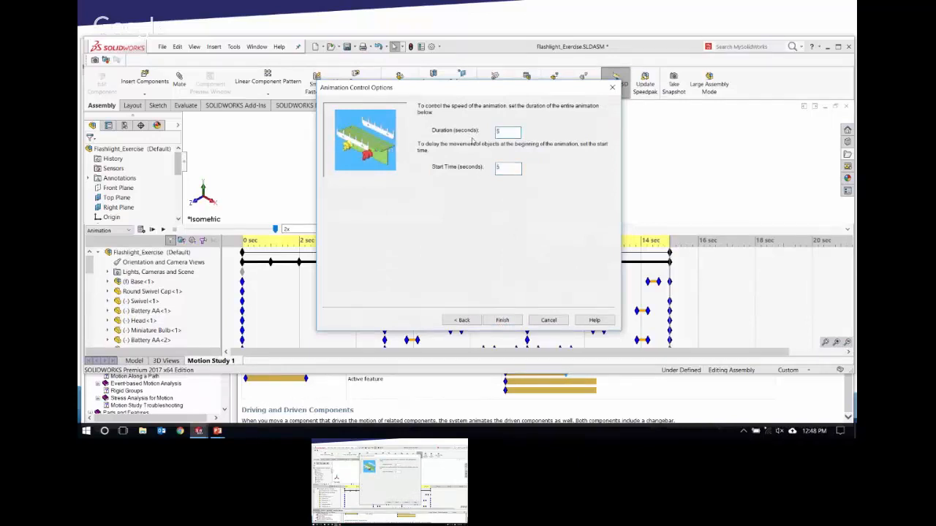
left_click(502, 320)
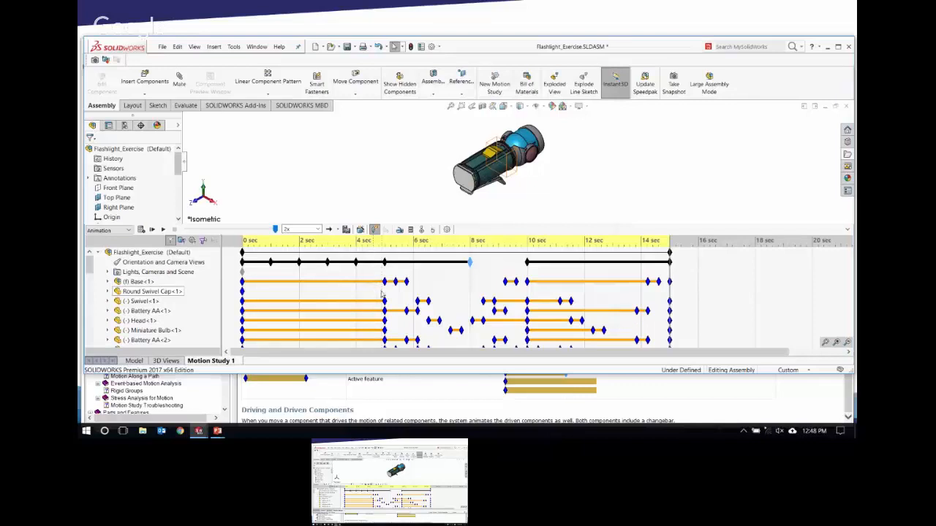
Add an Explode animation with the Animation Wizard, with a 4-second duration and a start time of 4 seconds.
left_click(360, 230)
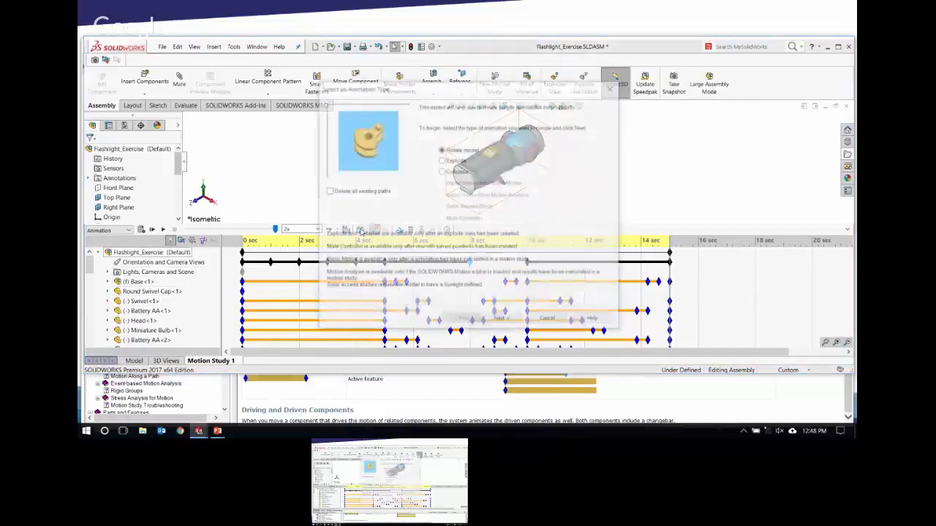
left_click(442, 160)
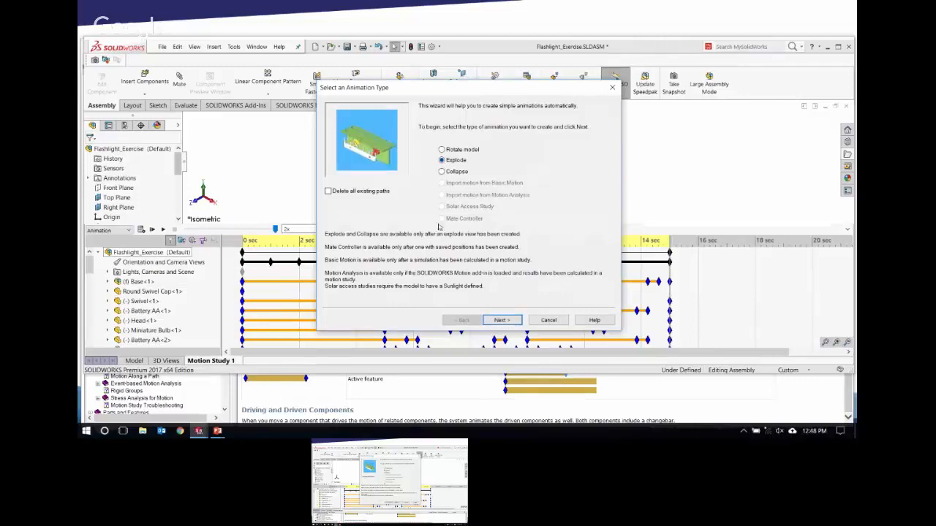
left_click(502, 321)
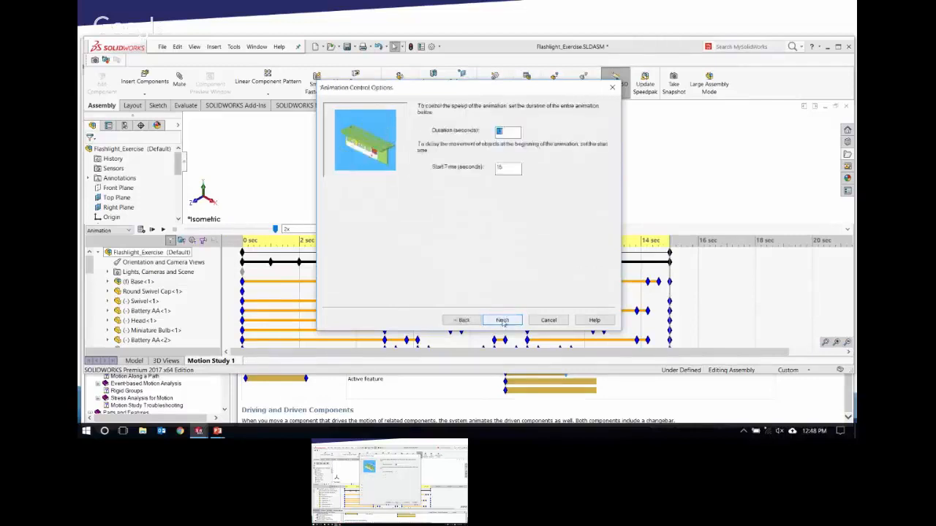
double_click(509, 167)
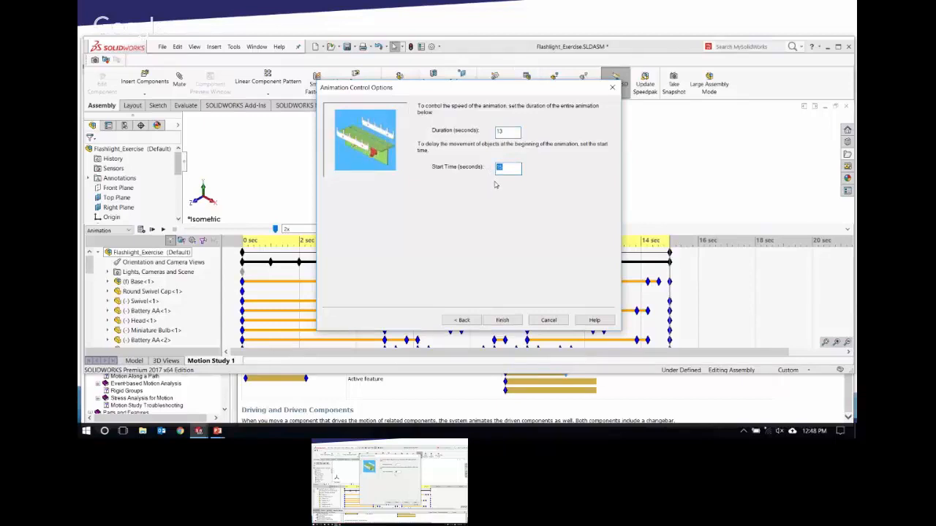
type("4")
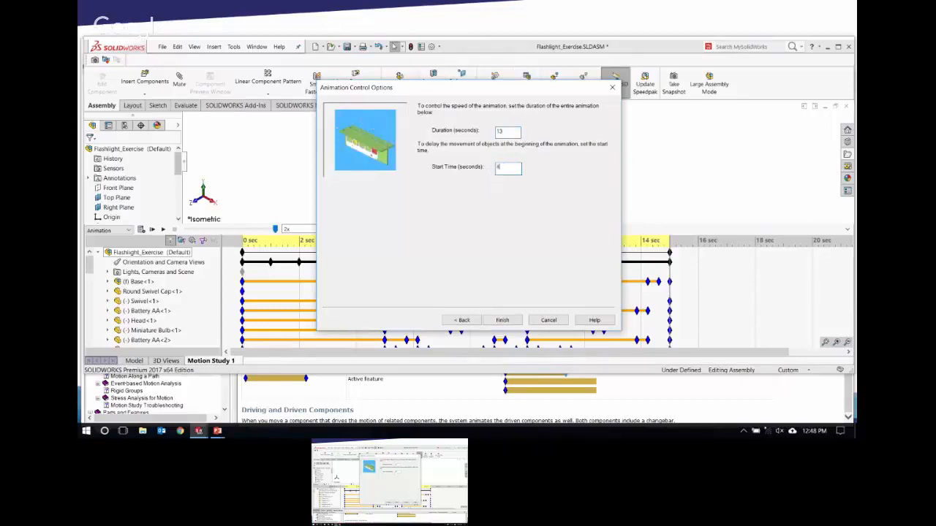
double_click(507, 132)
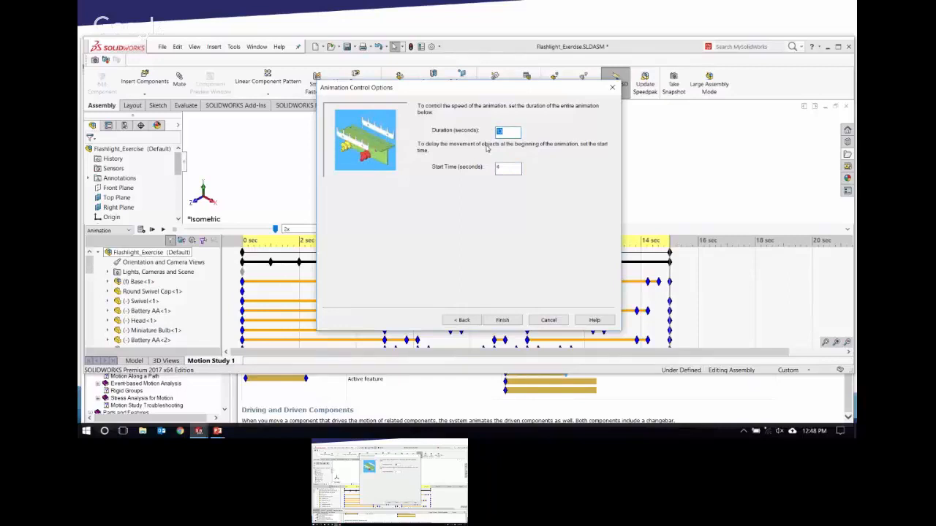
type("4")
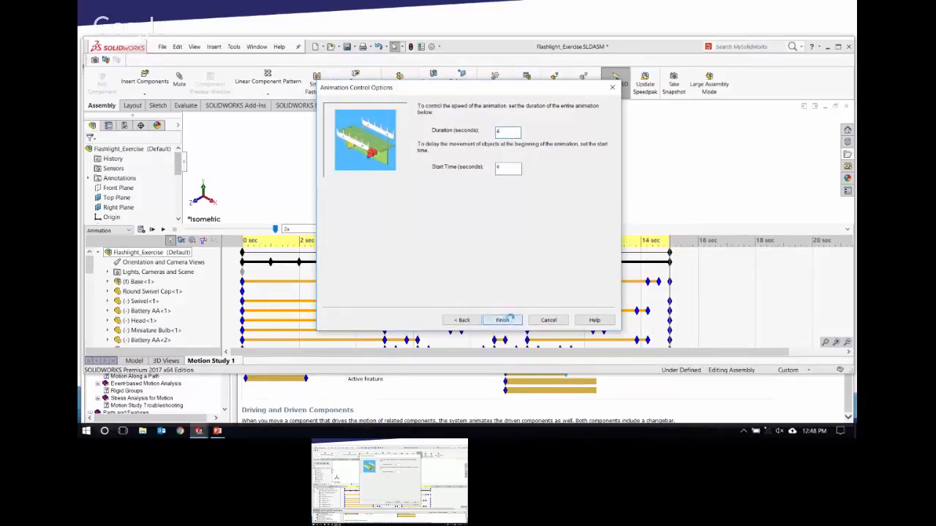
left_click(502, 320)
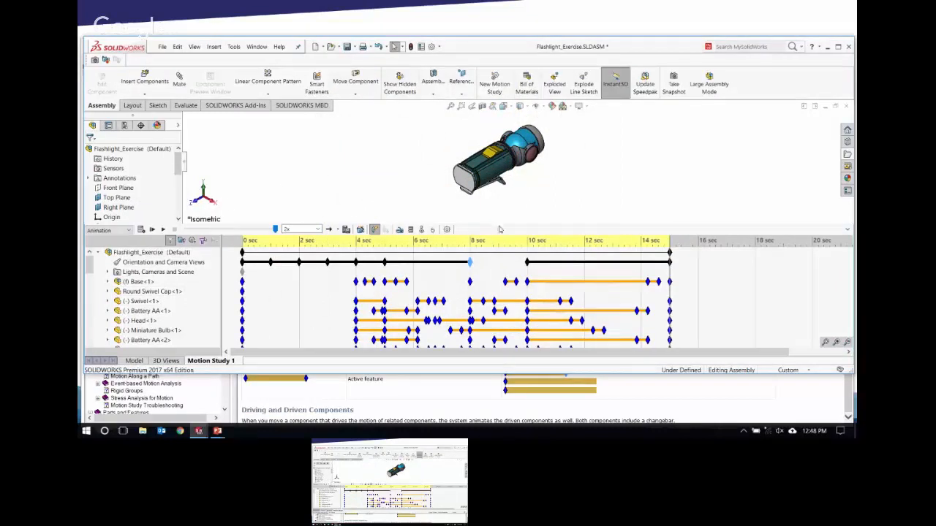
Play the flashlight study from the start to check the overlapping collapse and explode animations.
left_click_drag(670, 245, 226, 245)
left_click(151, 228)
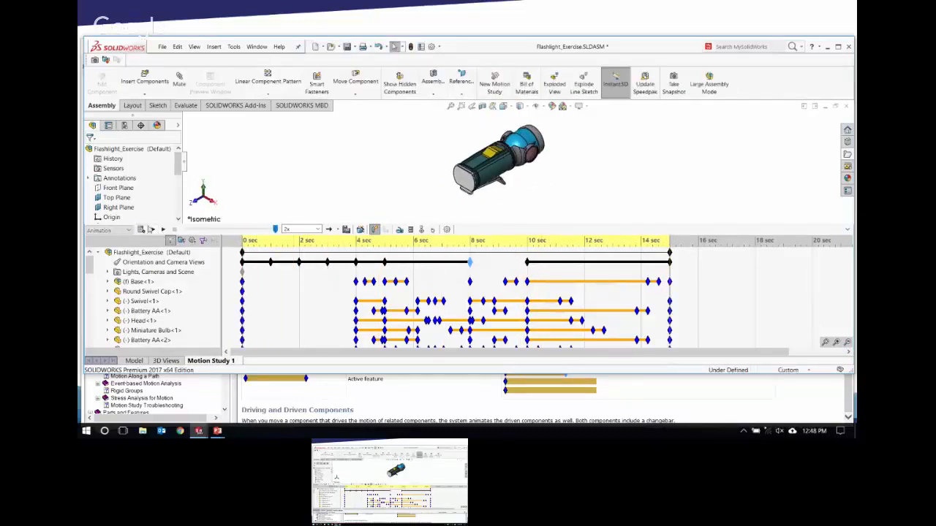
left_click(152, 229)
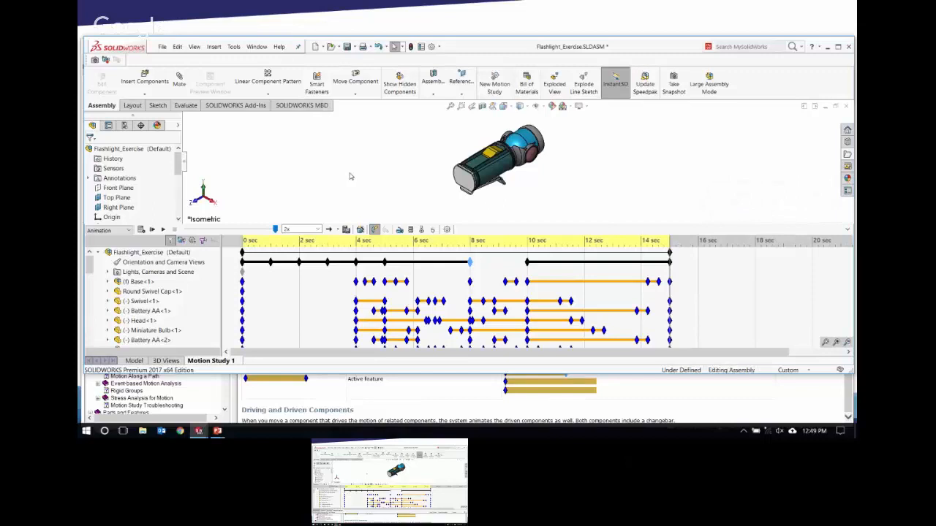
Return to the flashlight model and close the assembly without saving its changes.
left_click(135, 361)
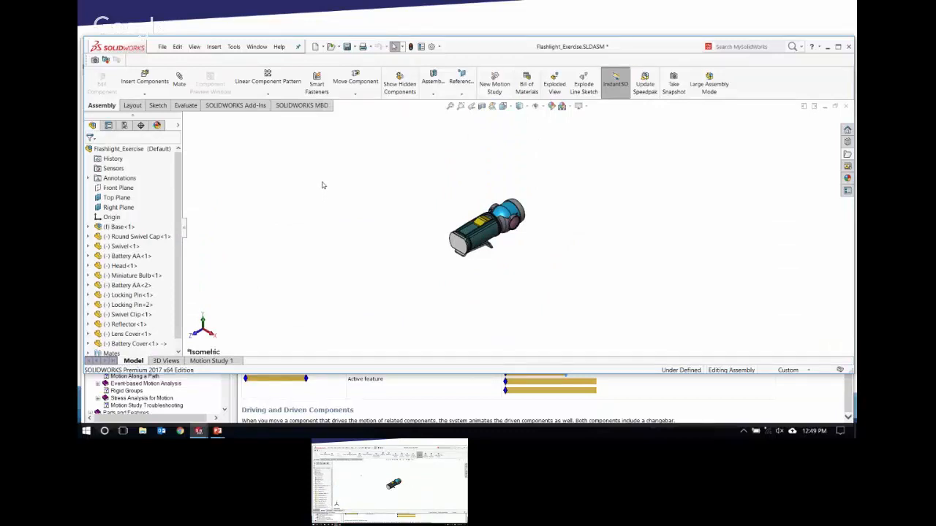
key("ctrl+w")
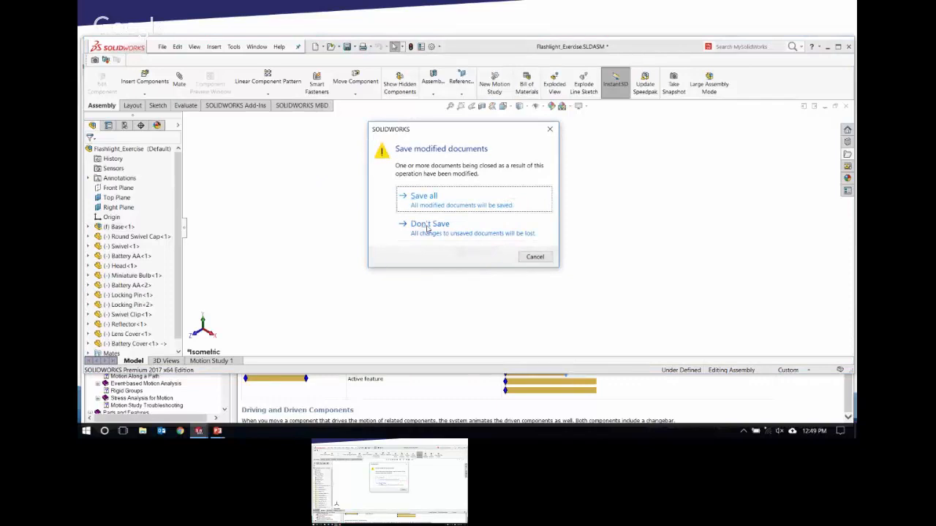
left_click(428, 227)
Open the recent assembly Slide.SLDASM, inspect the slide and balls, and display its Motion Study 1.
left_click(163, 47)
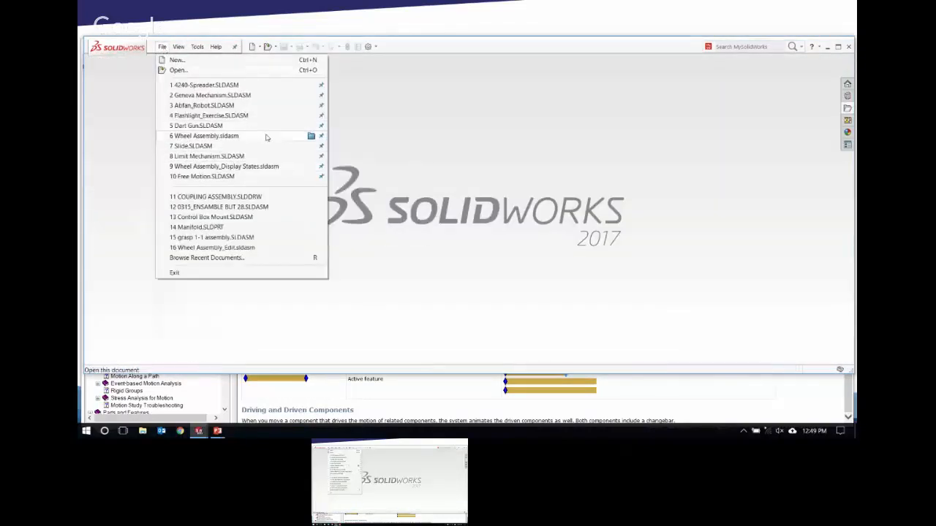
mouse_move(265, 138)
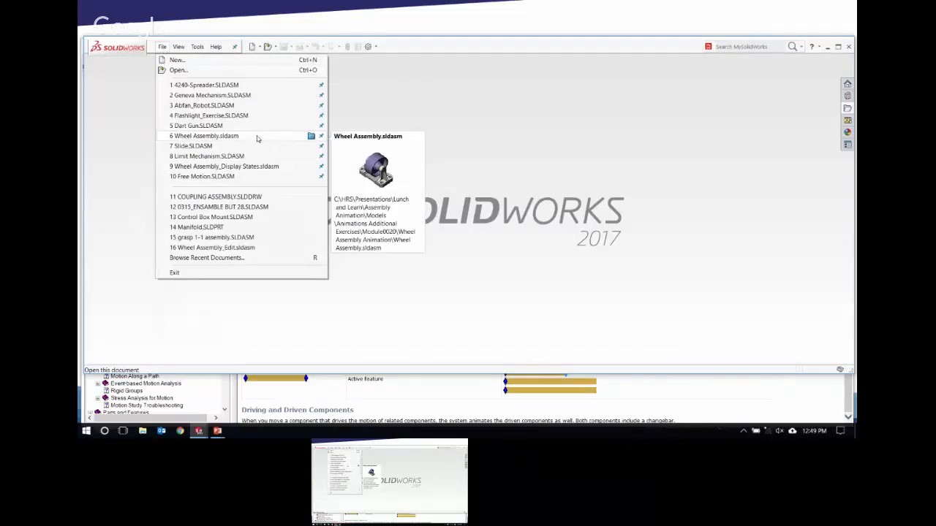
left_click(236, 146)
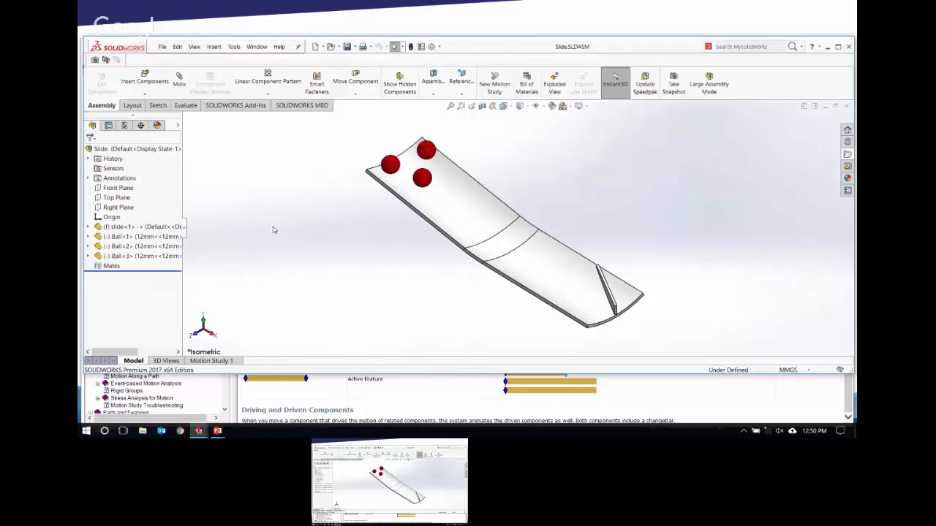
middle_click_drag(433, 236, 436, 201)
scroll(437, 212, "down", 3)
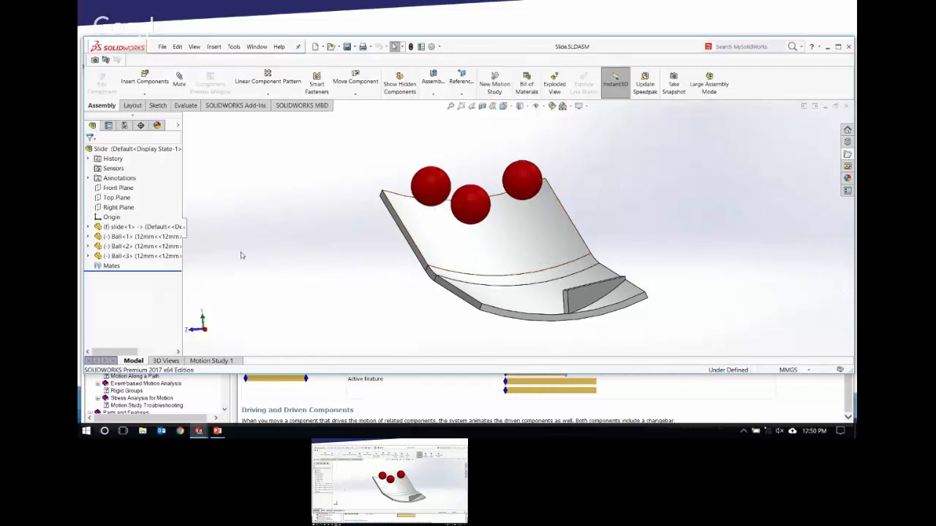
middle_click_drag(292, 247, 361, 284)
left_click(223, 361)
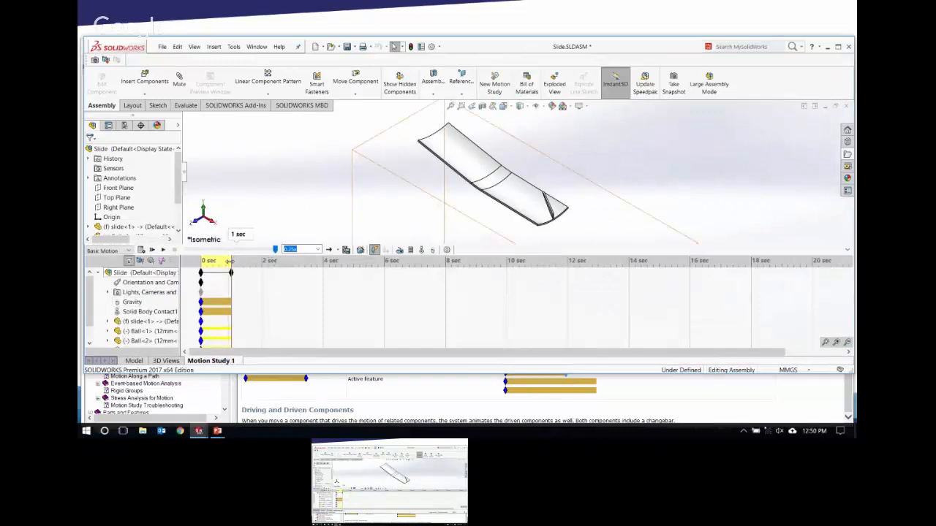
Create a new motion study for the slide assembly and set its study type to Basic Motion.
right_click(221, 362)
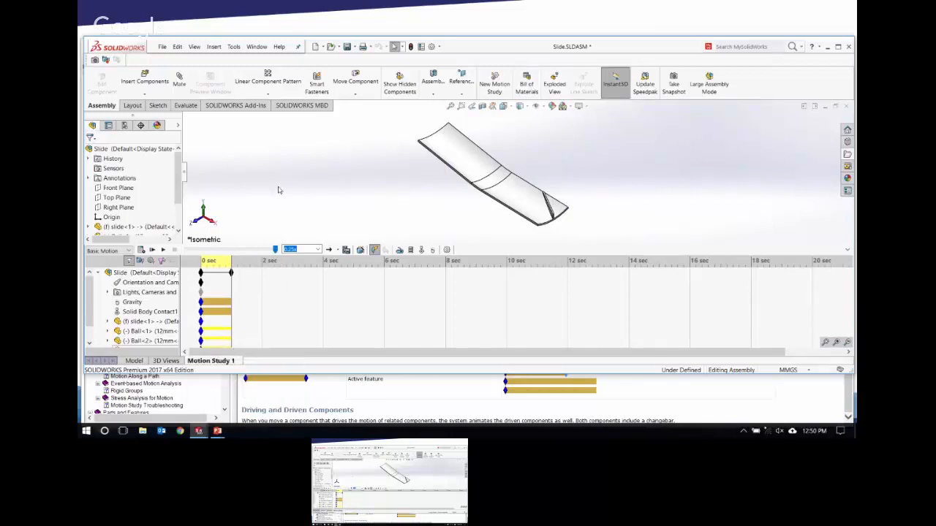
right_click(218, 362)
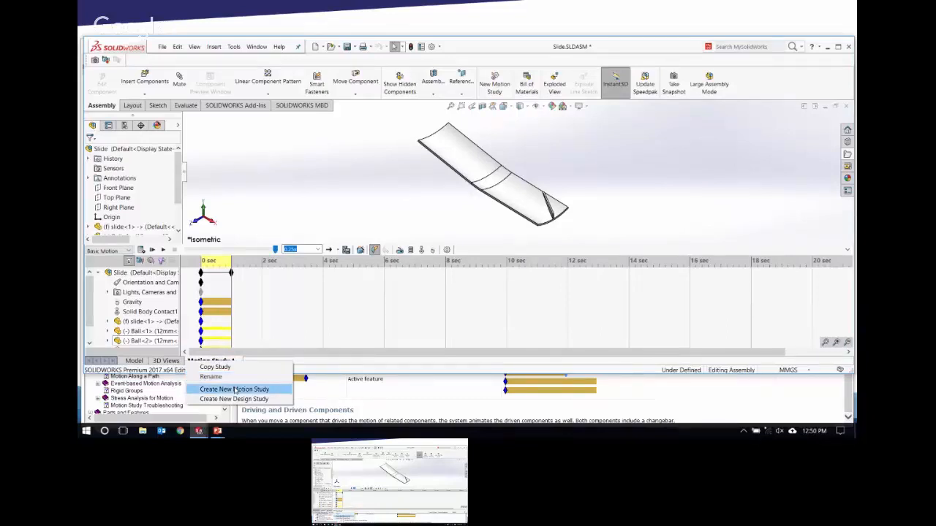
left_click(234, 389)
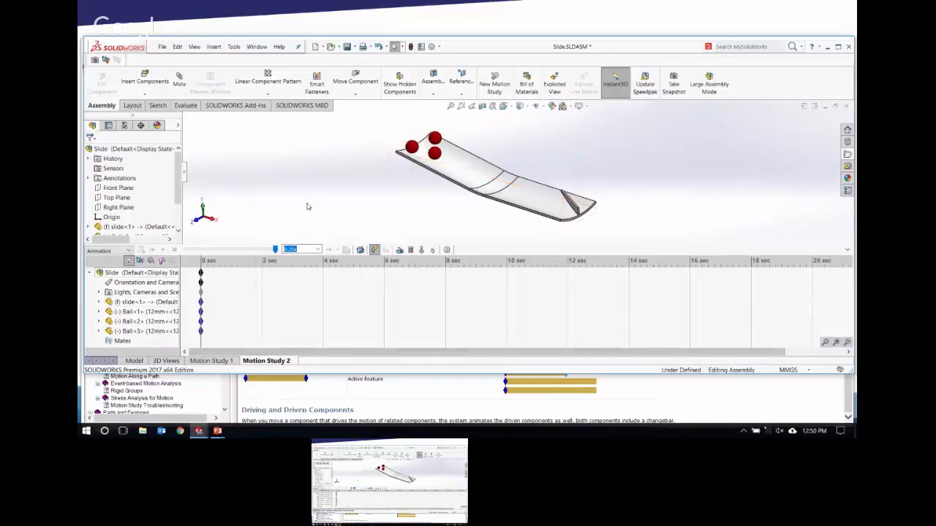
left_click(128, 250)
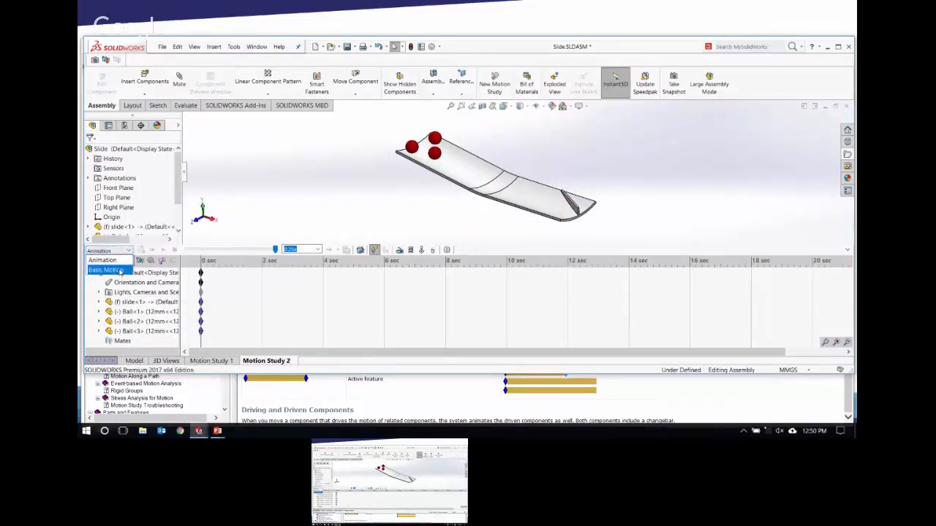
left_click(121, 270)
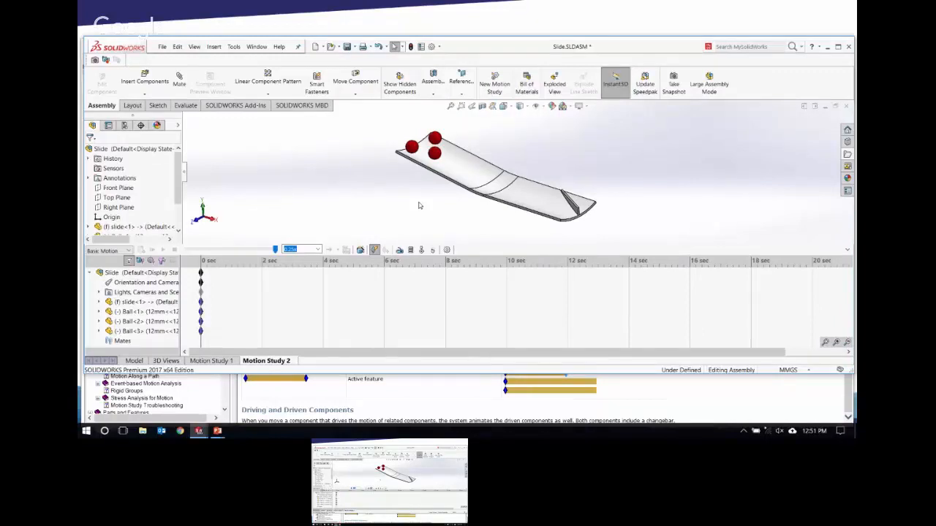
Add gravity to the new study along the Y axis and check its entry in the motion tree.
left_click(432, 250)
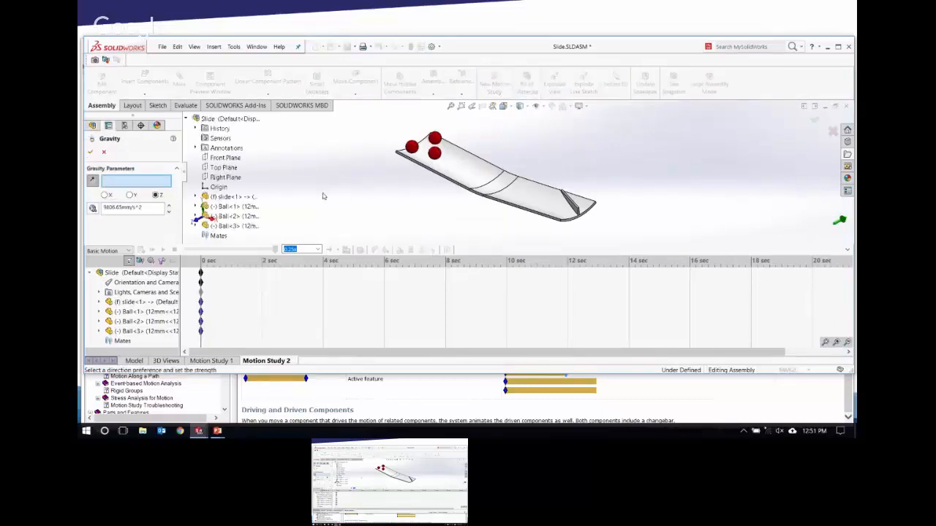
left_click(130, 195)
left_click(188, 120)
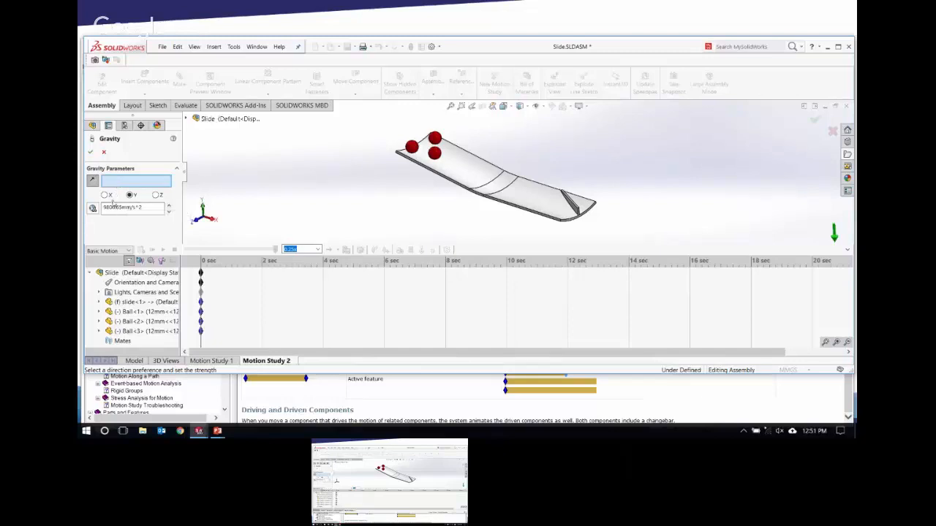
left_click(90, 153)
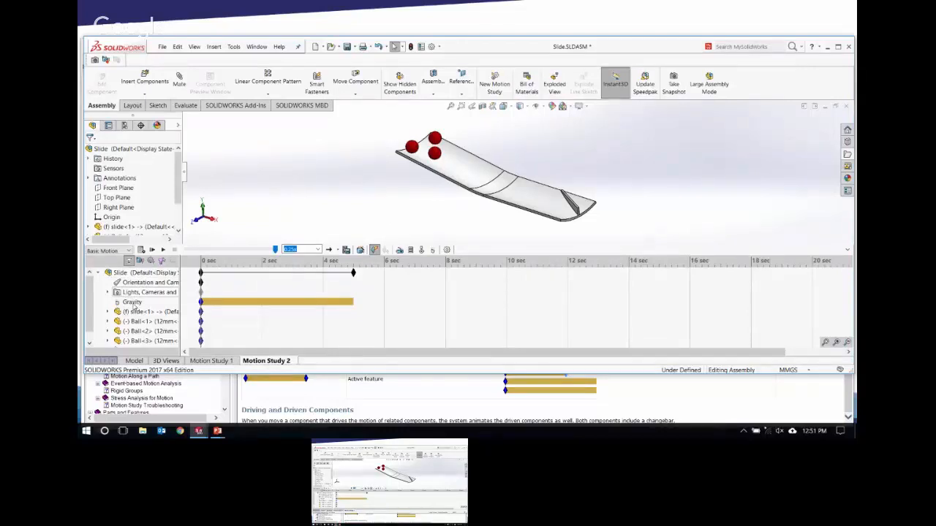
left_click(133, 306)
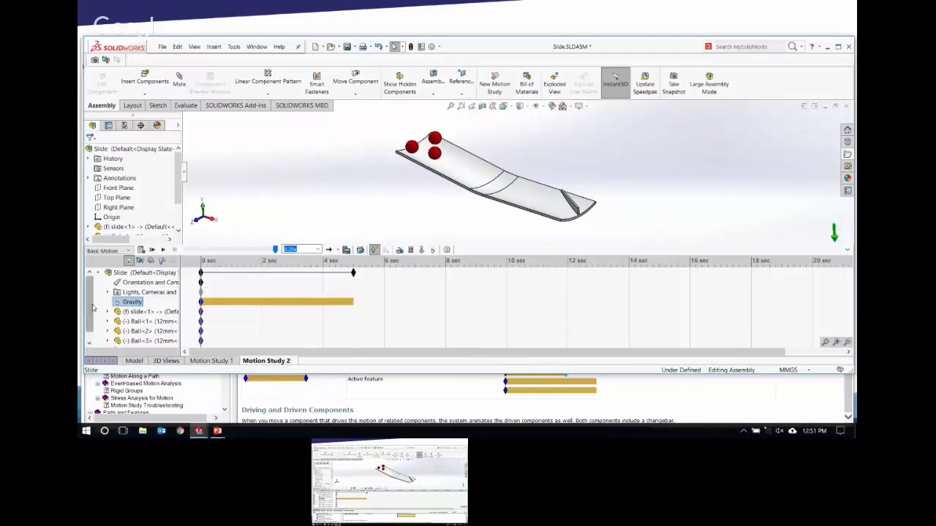
scroll(133, 307, "down", 1)
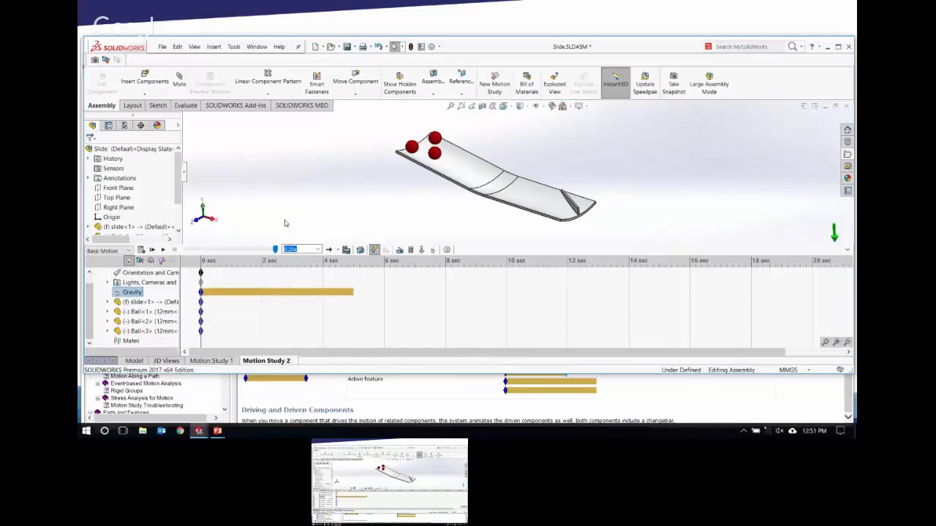
Set the playback speed to 0.25x and calculate the motion study, stopping the calculation at about 2 seconds.
left_click(317, 250)
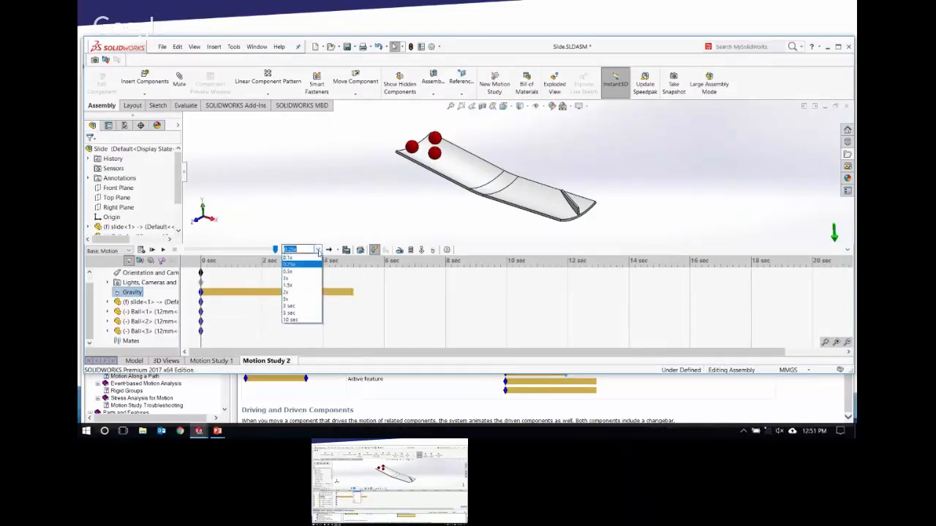
left_click(296, 264)
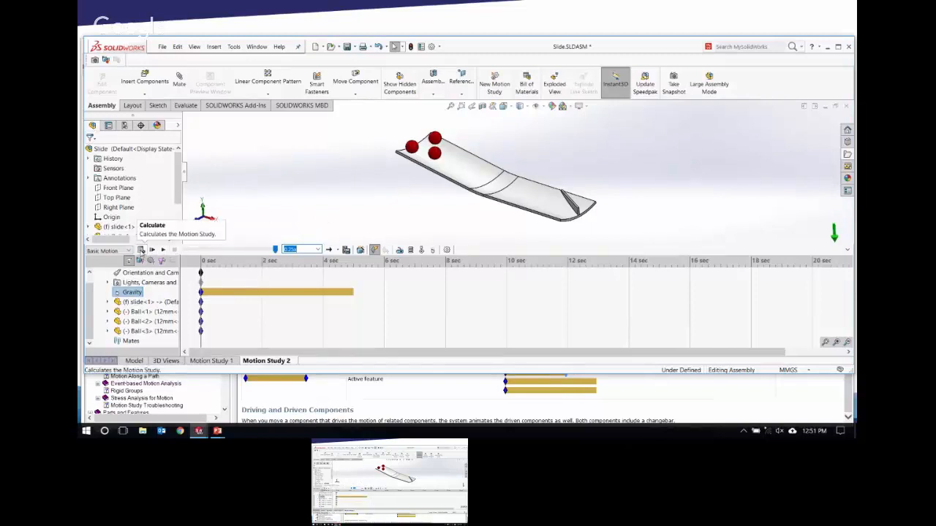
left_click(141, 250)
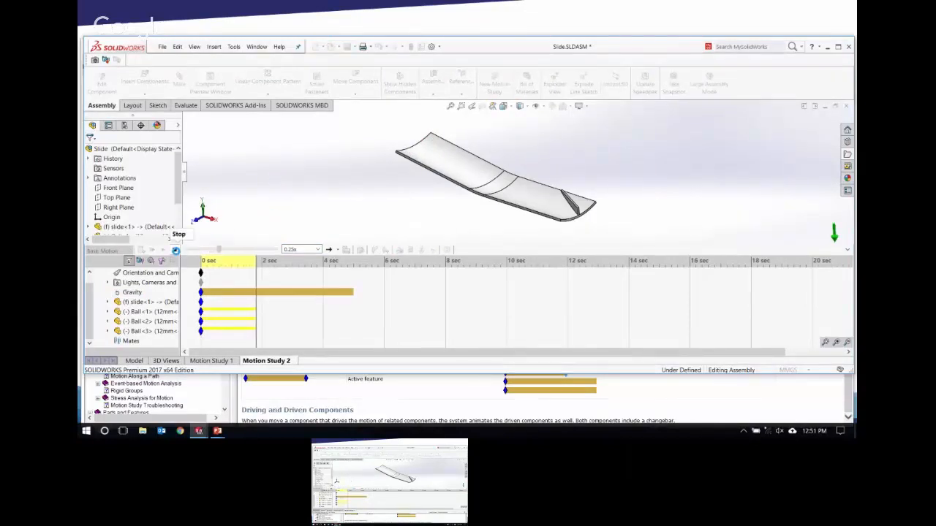
left_click(176, 251)
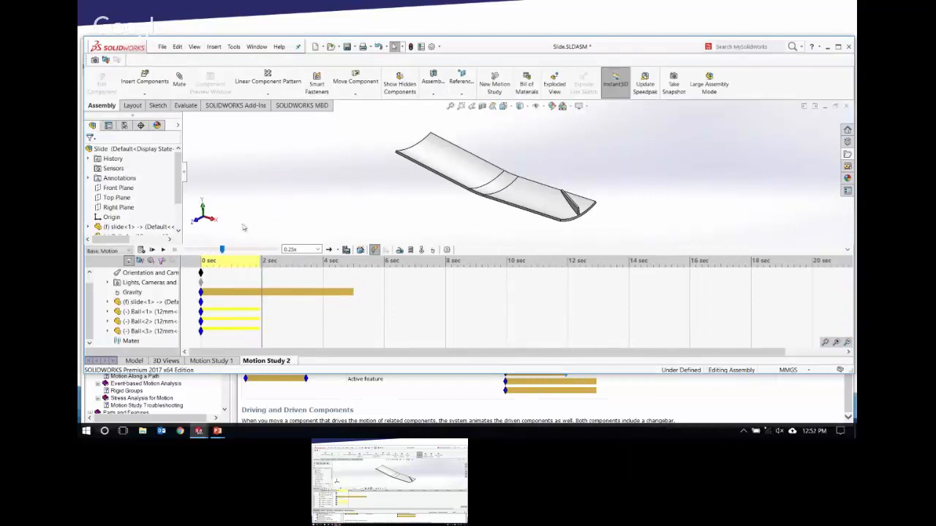
Replay the study from the start to examine how the balls move under gravity alone.
left_click(152, 250)
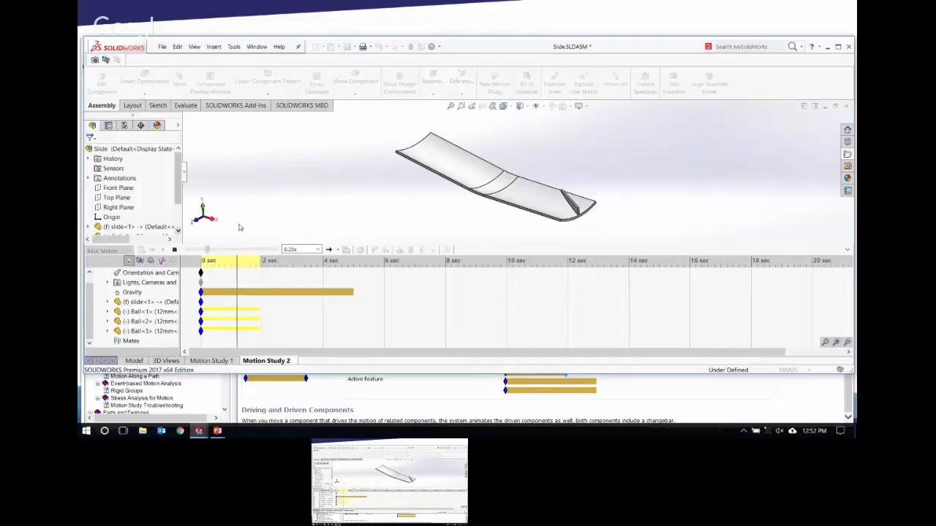
left_click(175, 250)
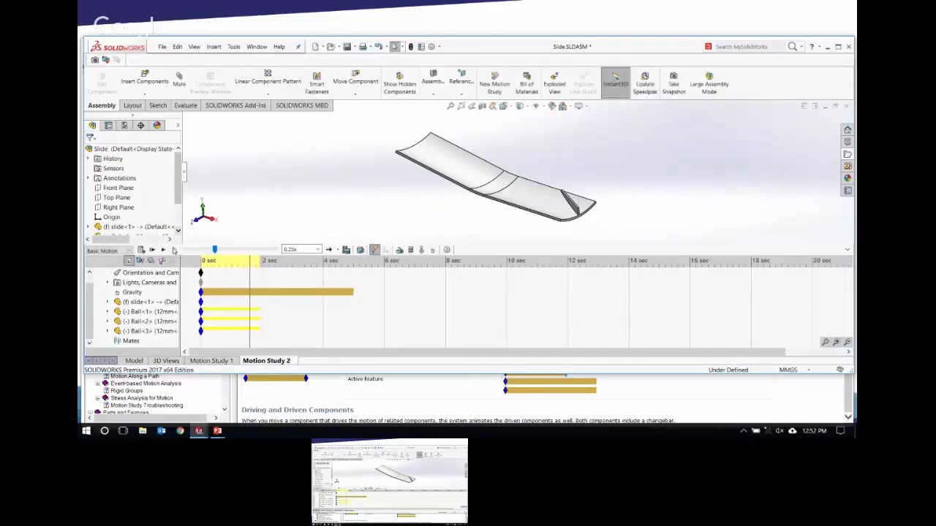
left_click(152, 250)
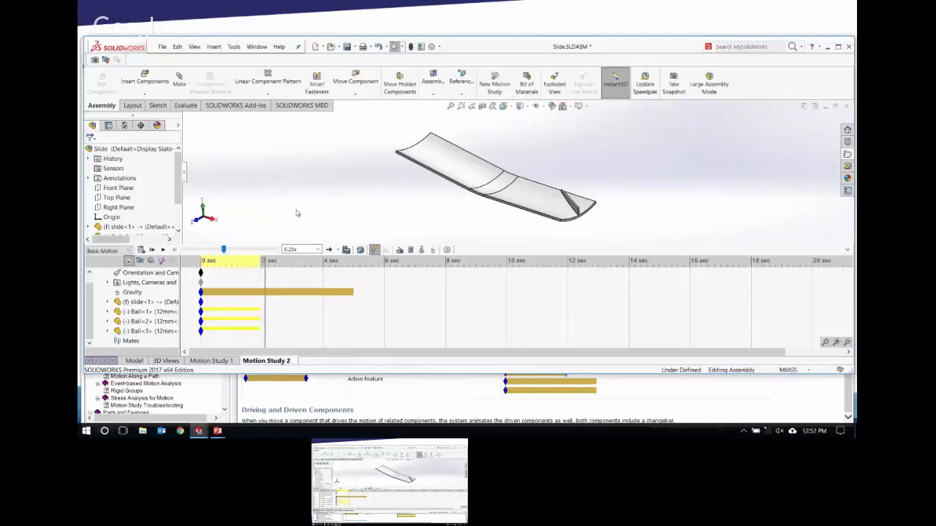
Enlarge the graphics area above the motion study timeline and return the time bar to 0 seconds.
left_click(421, 250)
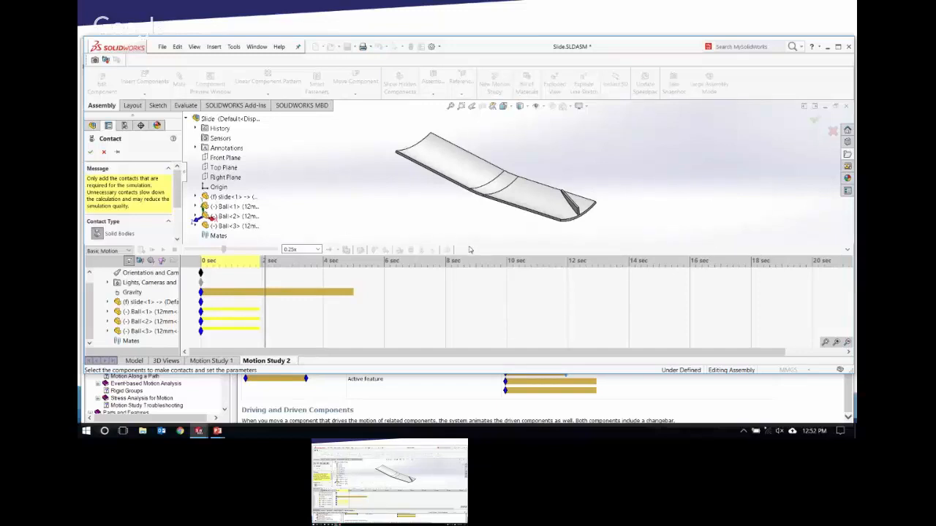
left_click_drag(469, 244, 470, 284)
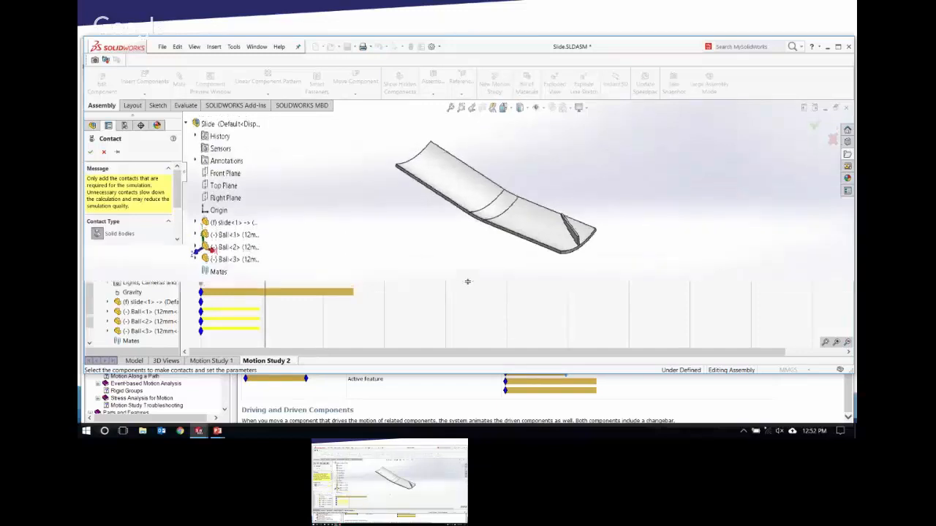
scroll(169, 222, "down", 1)
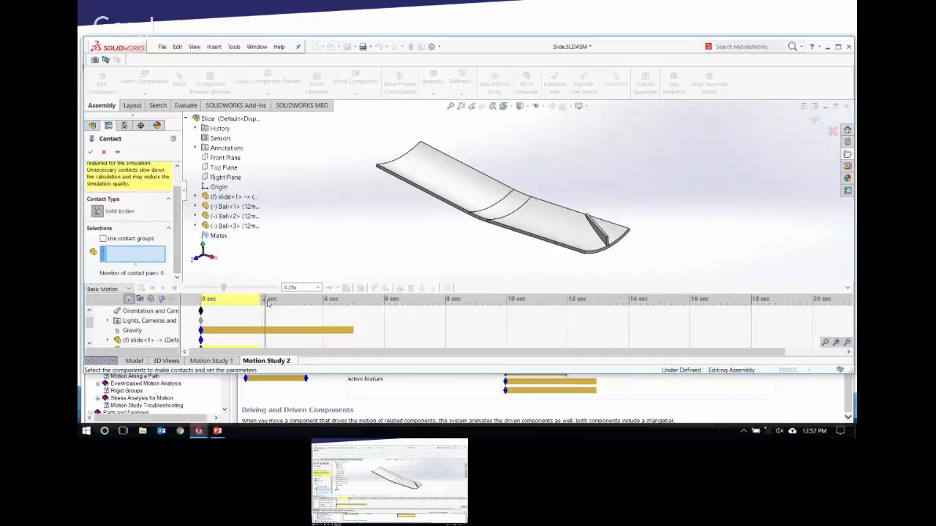
left_click(104, 151)
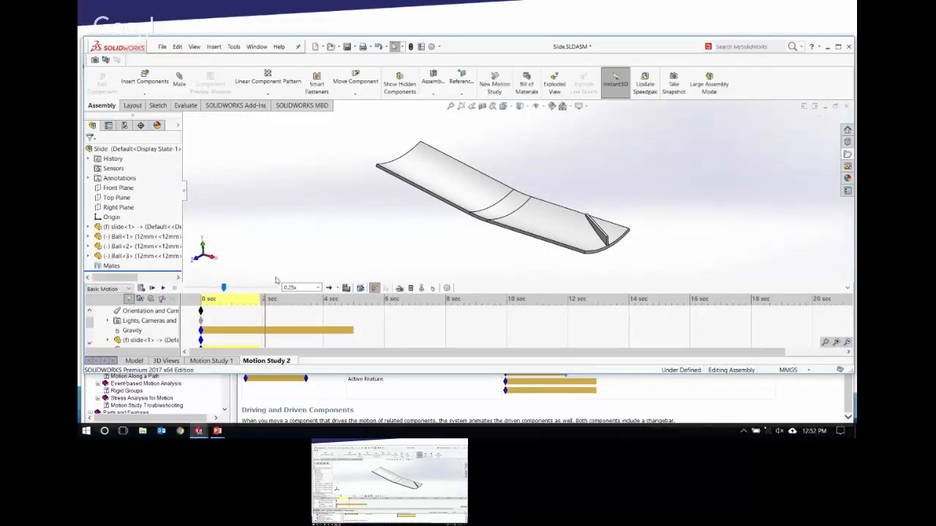
left_click_drag(265, 300, 199, 300)
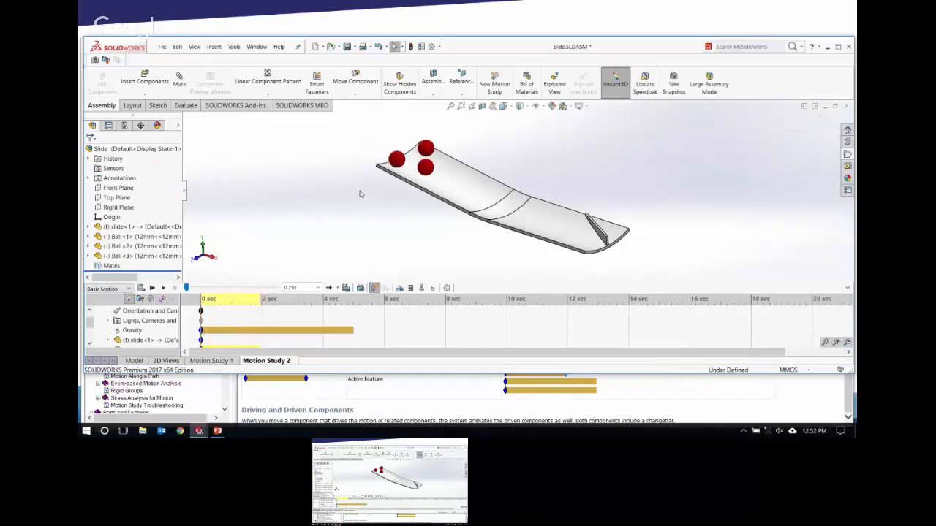
Start a solid body contact and select all components, the slide and the three balls.
left_click(424, 289)
left_click_drag(177, 244, 177, 260)
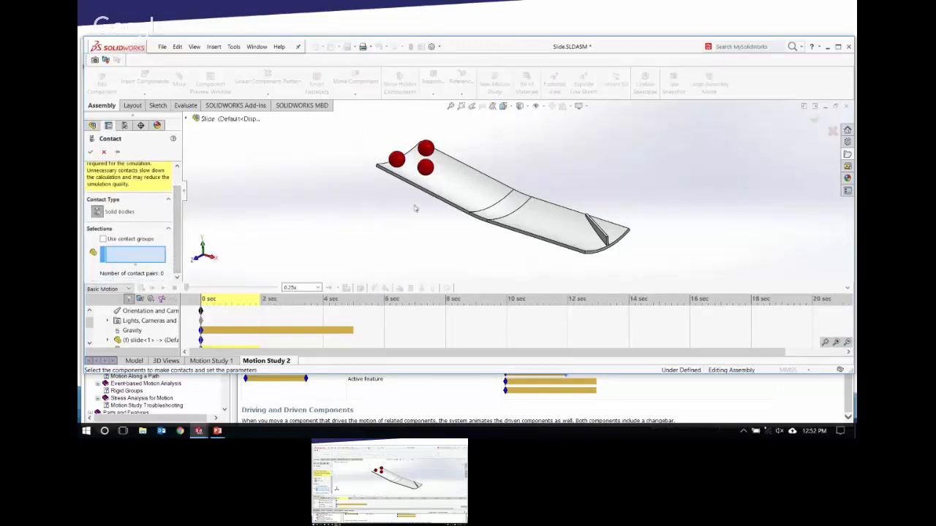
key("ctrl+a")
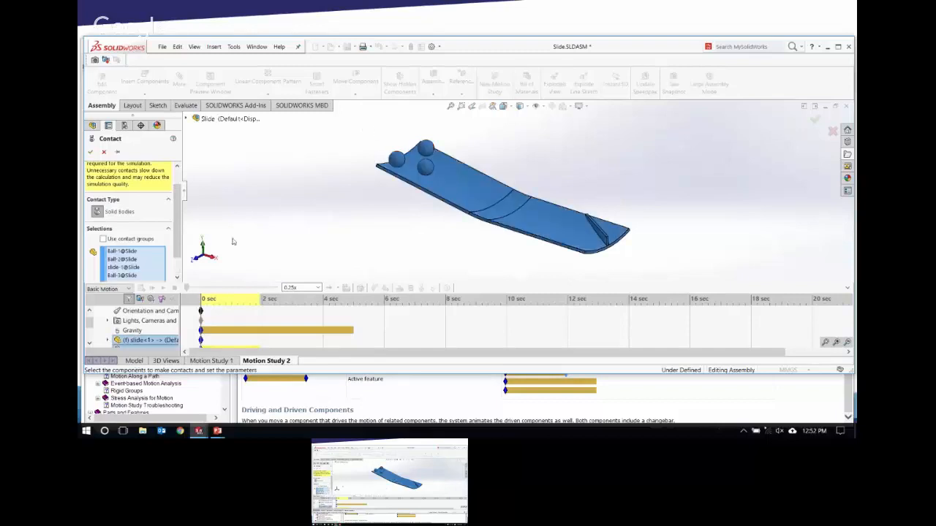
scroll(179, 241, "down", 1)
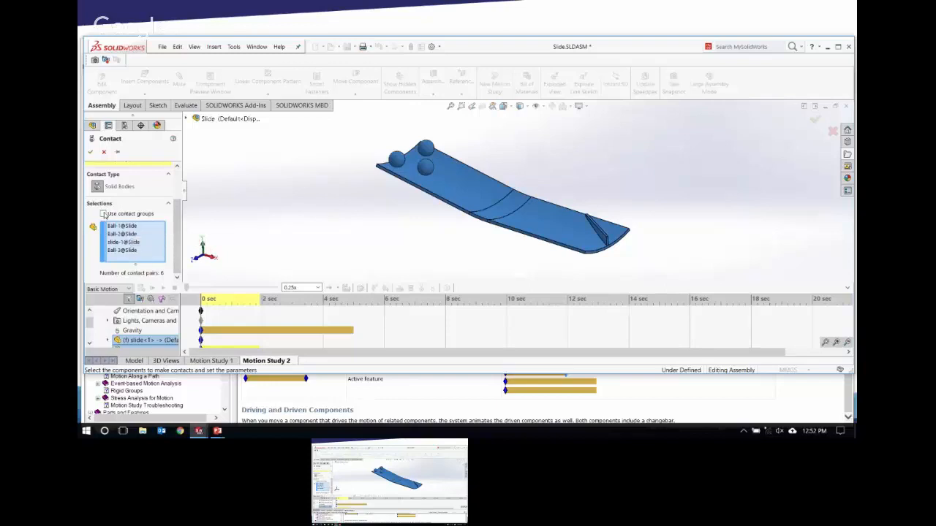
Try contact groups with the three balls in one and the slide in the other, then restore the single selection of all four components.
left_click(104, 214)
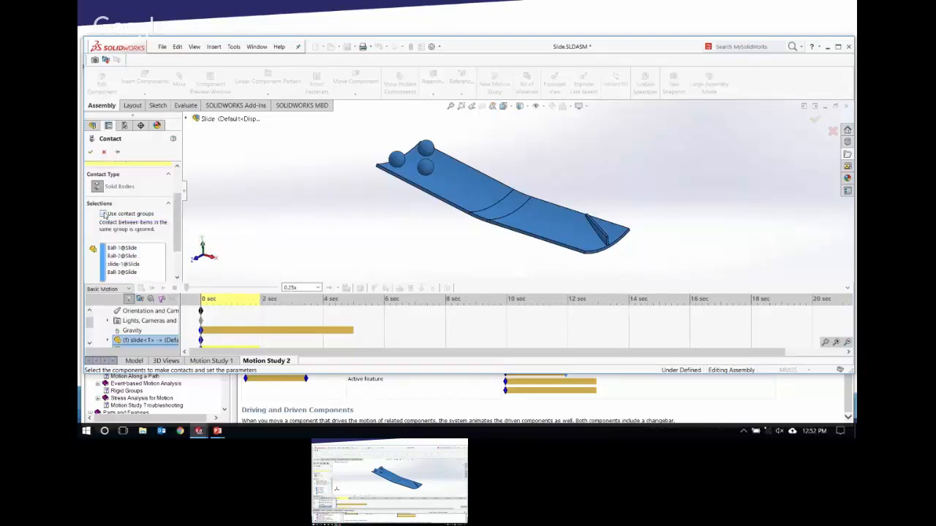
scroll(178, 219, "down", 2)
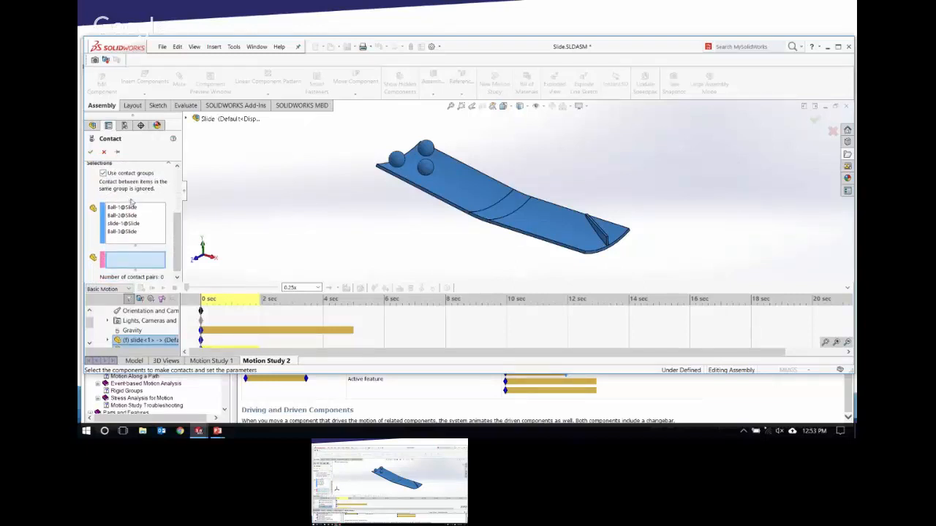
left_click(130, 223)
key("Delete")
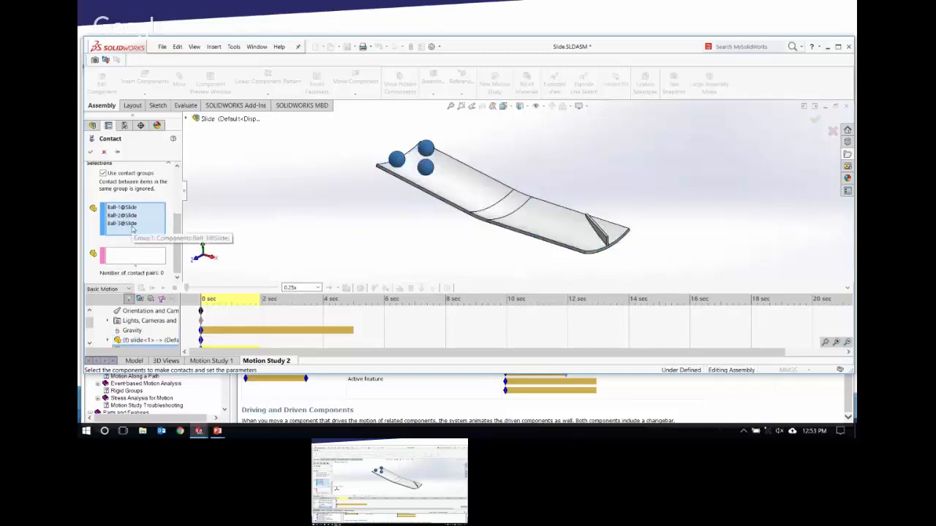
left_click(470, 176)
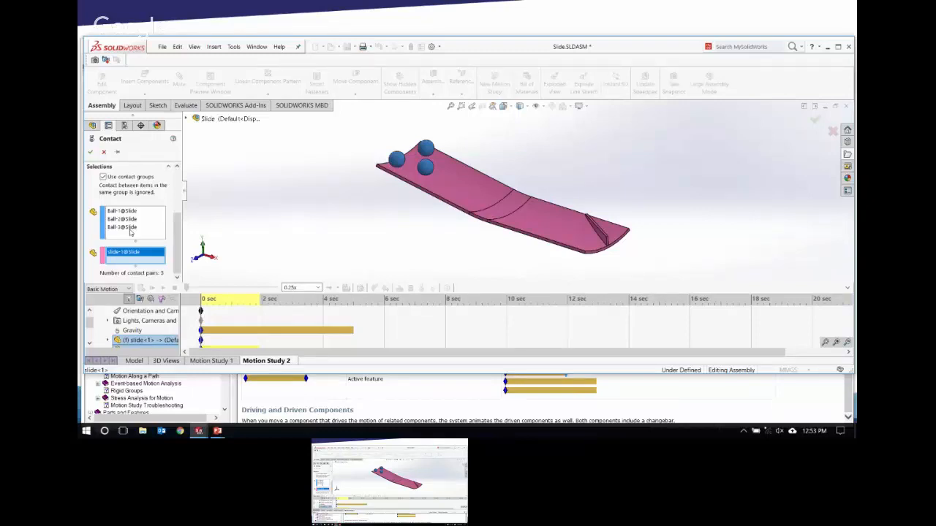
left_click(103, 177)
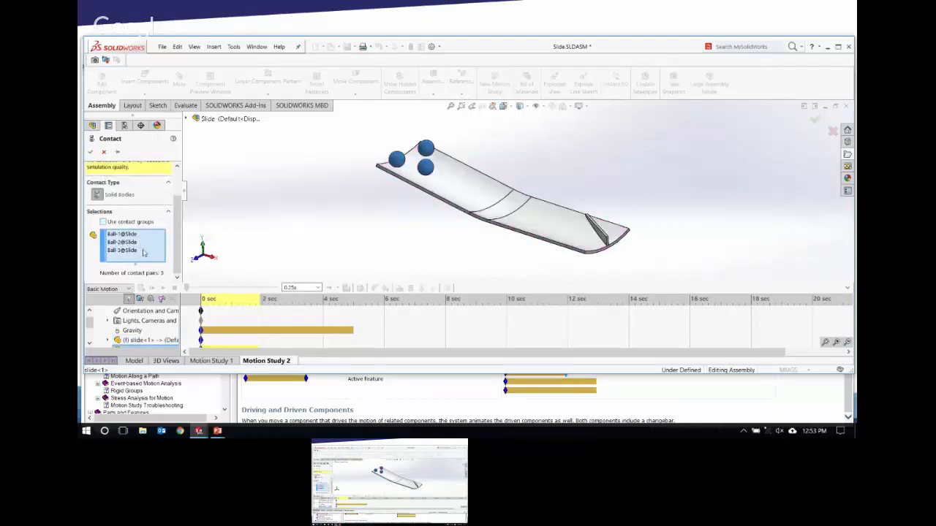
left_click(476, 194)
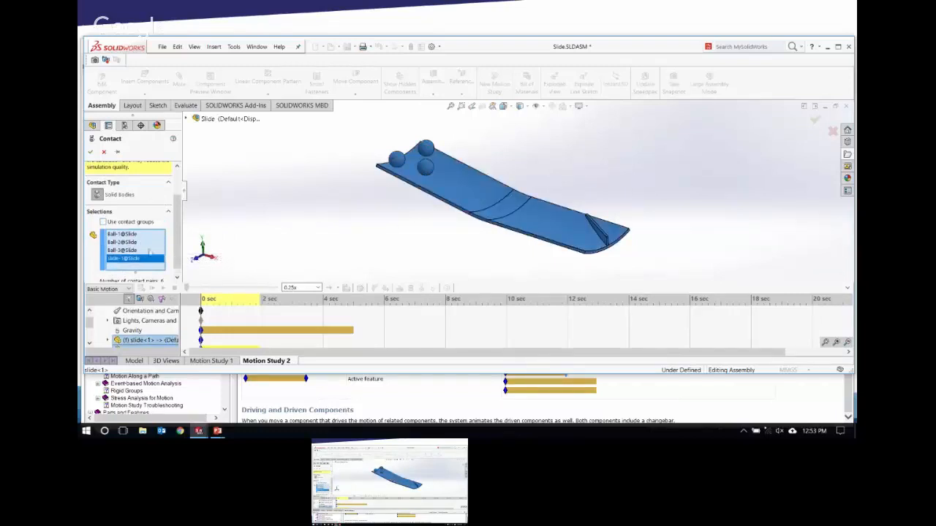
Apply the solid body contact between the slide and the three balls, and check its entry in the motion tree.
scroll(150, 252, "down", 1)
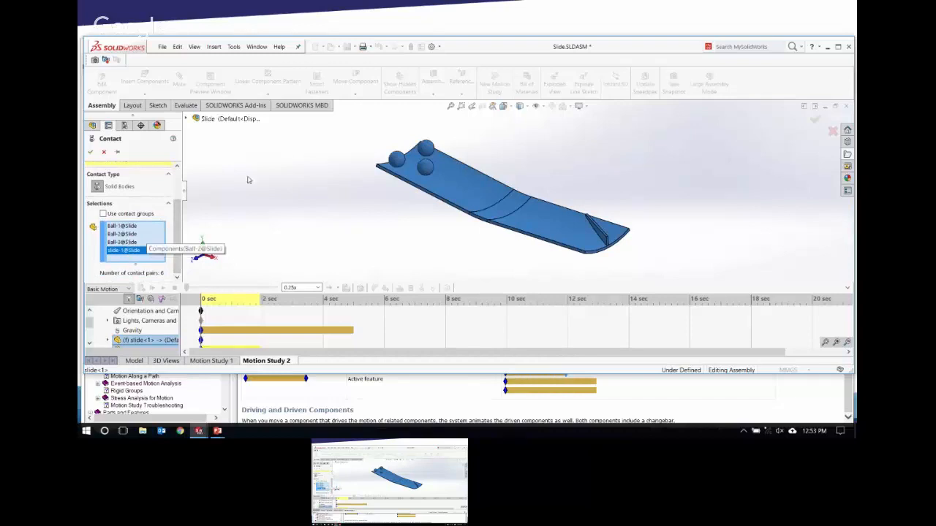
scroll(178, 184, "up", 3)
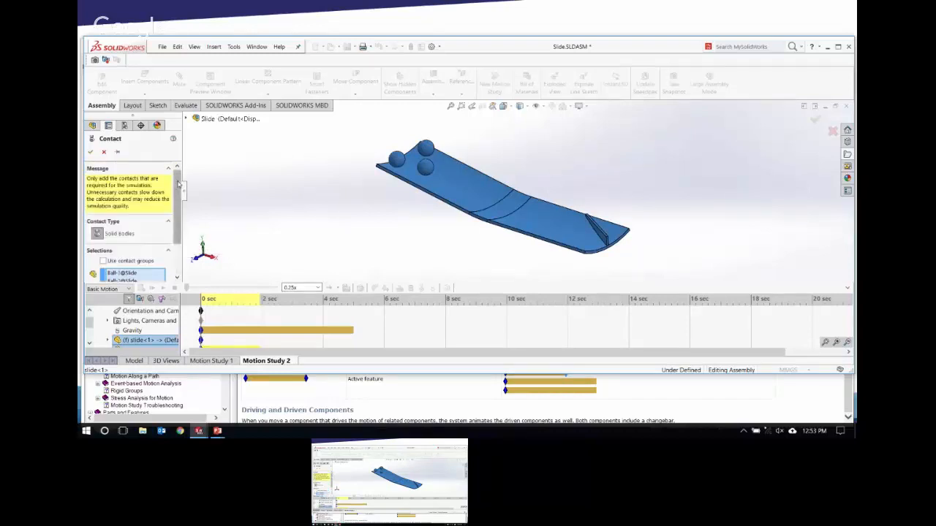
left_click(90, 151)
scroll(91, 327, "down", 2)
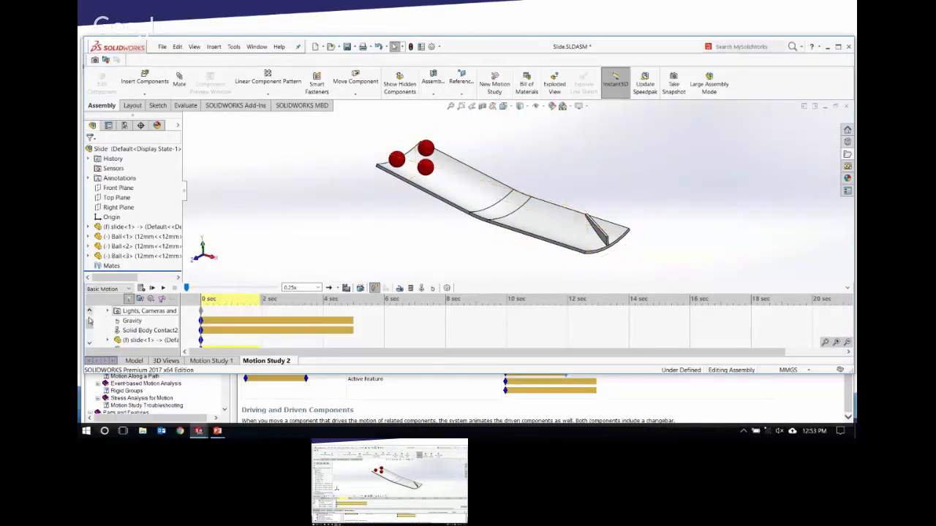
scroll(89, 320, "up", 2)
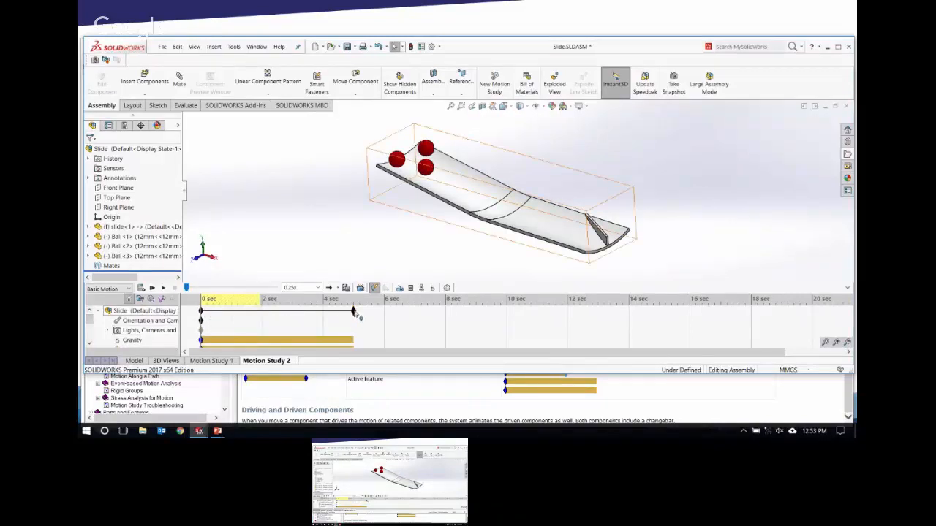
Shorten the motion study to 2 seconds, calculate it and play it from the start.
left_click_drag(353, 312, 262, 312)
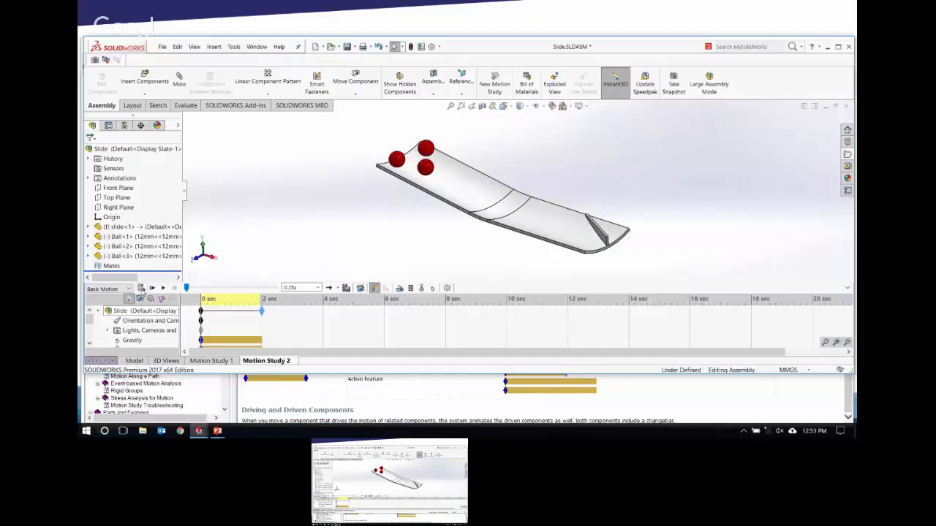
left_click(142, 288)
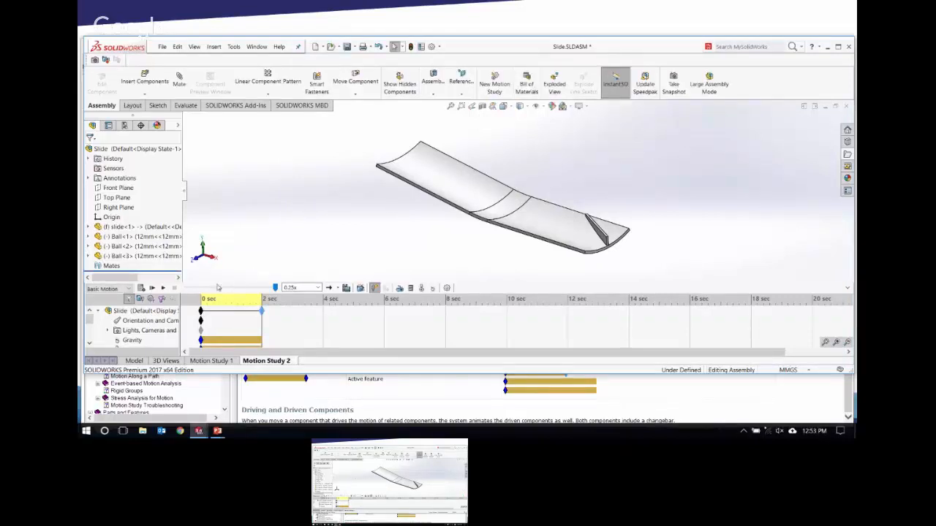
left_click(152, 288)
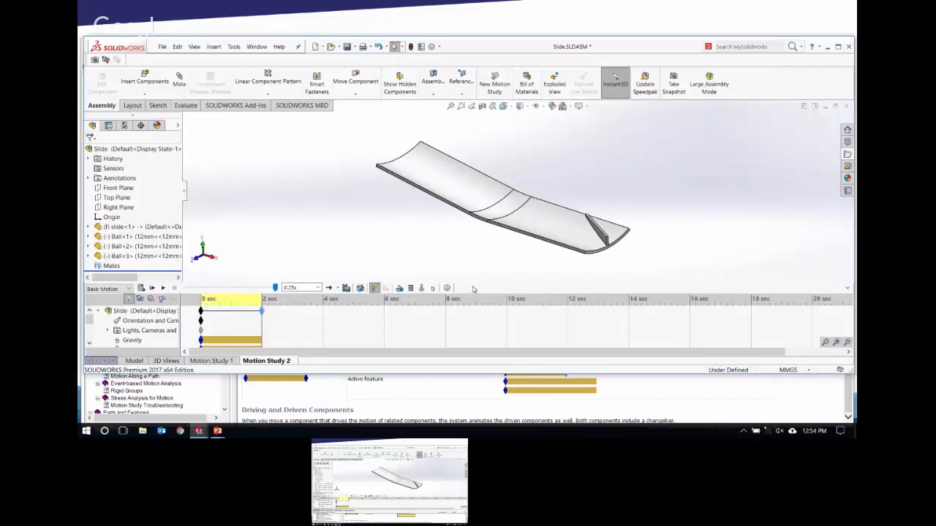
Enlarge the motion timeline area and review the solid body contact's settings, closing them without changes.
left_click_drag(472, 231, 472, 234)
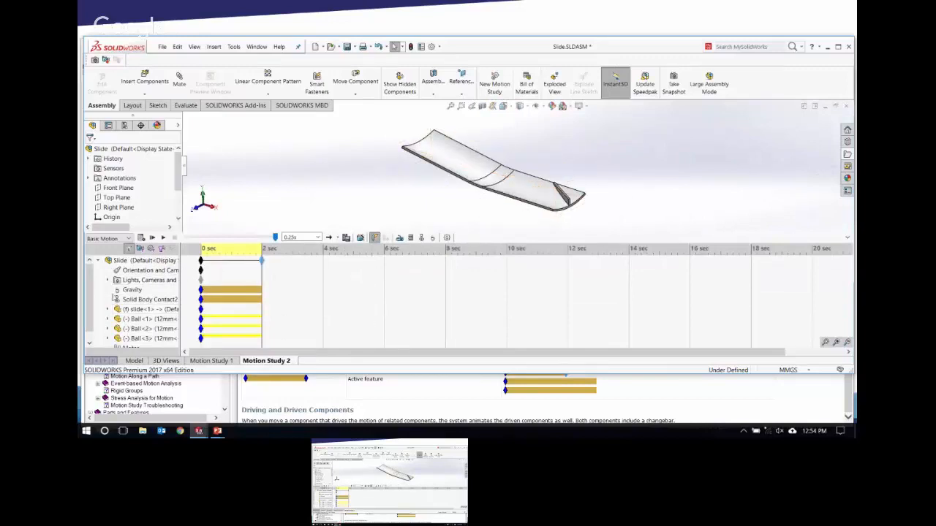
right_click(137, 301)
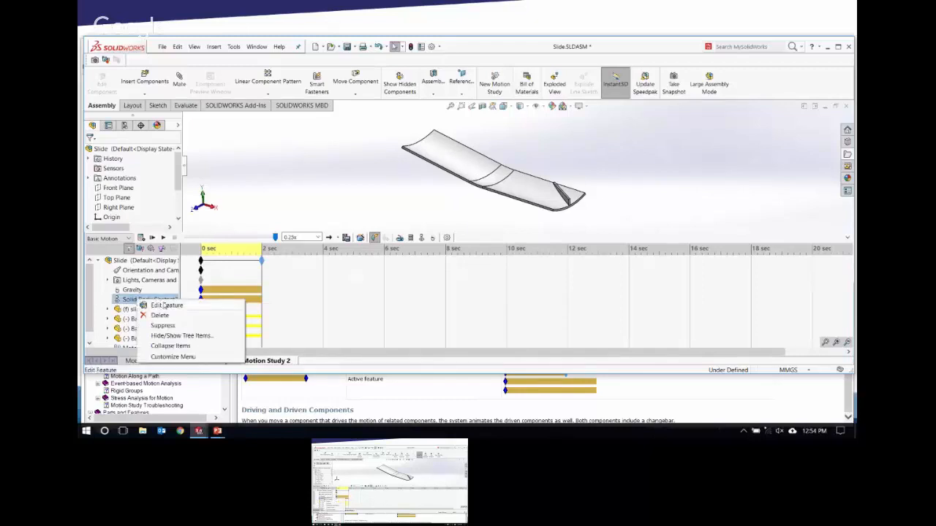
left_click(166, 306)
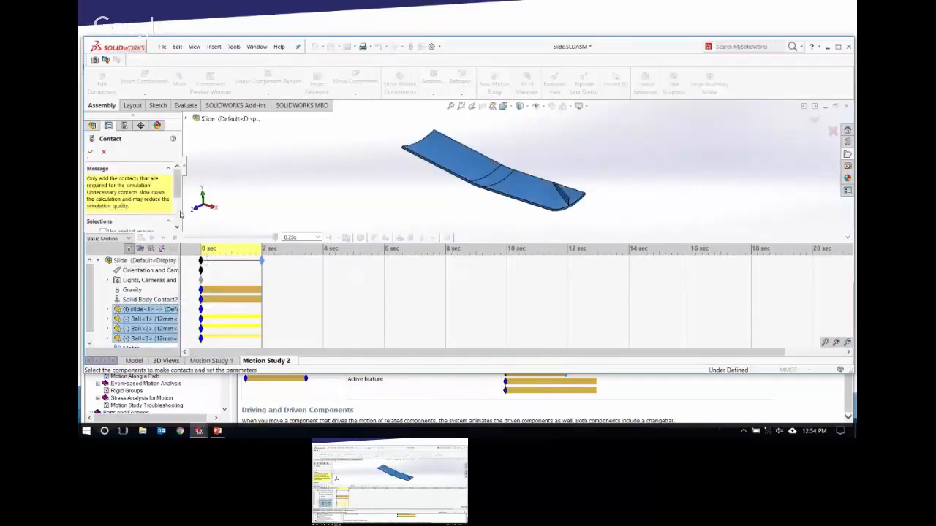
left_click_drag(179, 213, 179, 187)
left_click(104, 153)
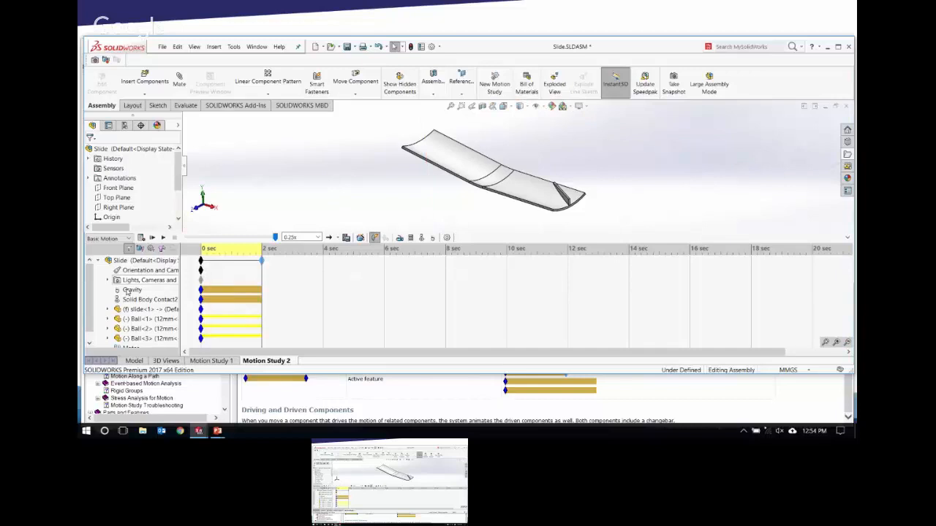
Try a negative gravity value of -9806.65 mm/s^2, restore the positive value and reverse the direction along Y instead.
right_click(128, 292)
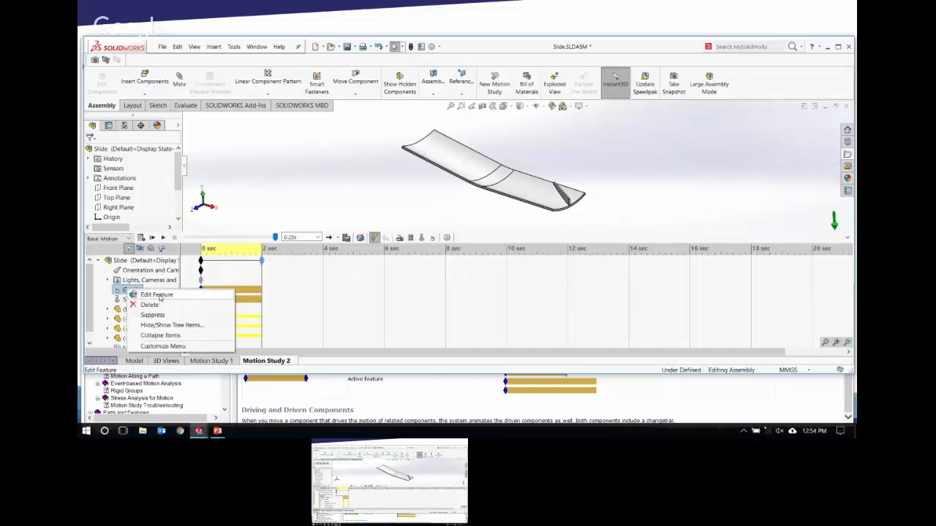
left_click(158, 296)
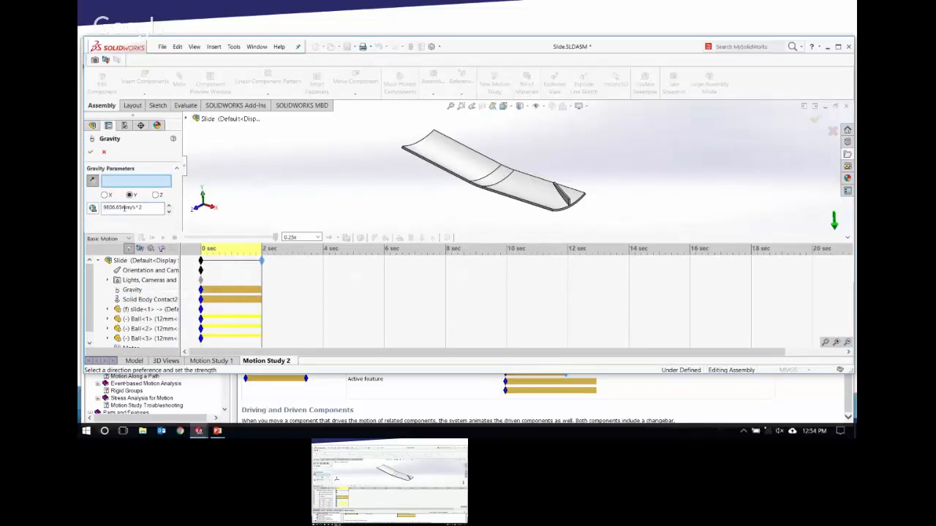
type("-")
left_click(91, 153)
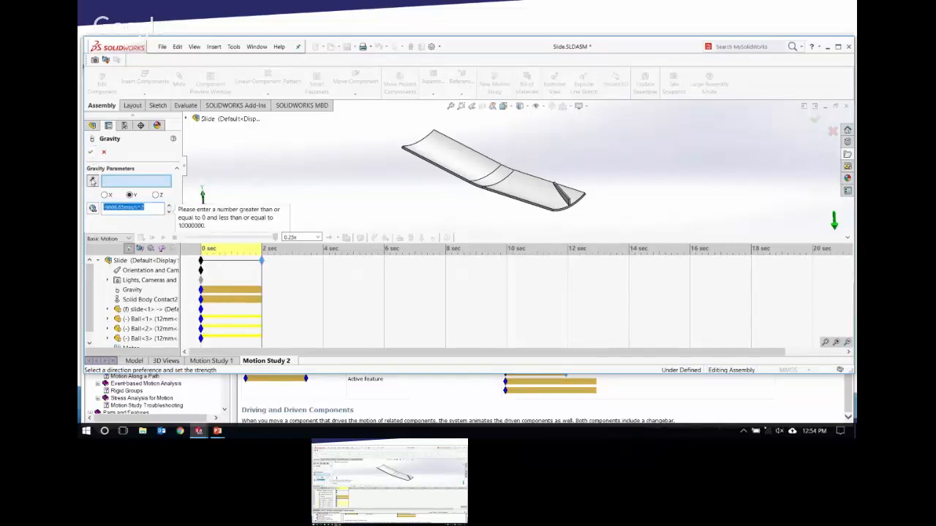
left_click(114, 209)
key("BackSpace")
left_click(92, 181)
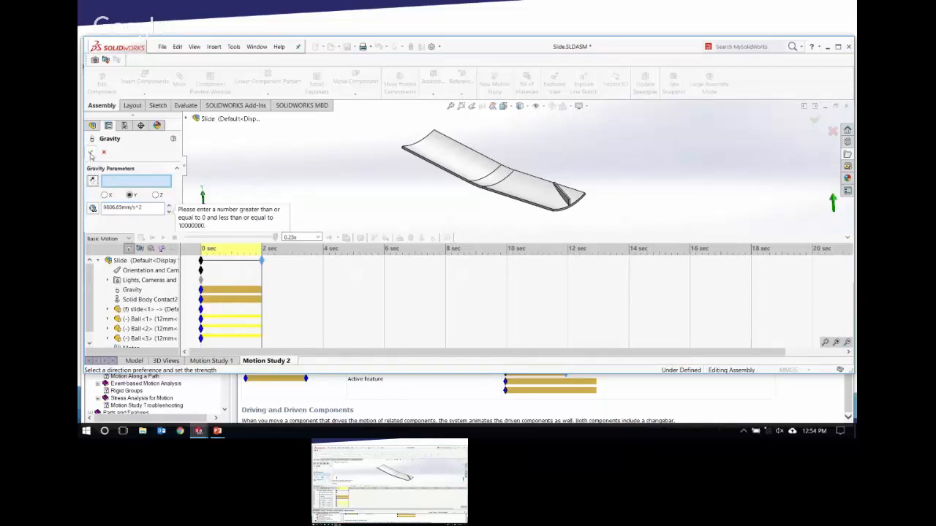
left_click(90, 151)
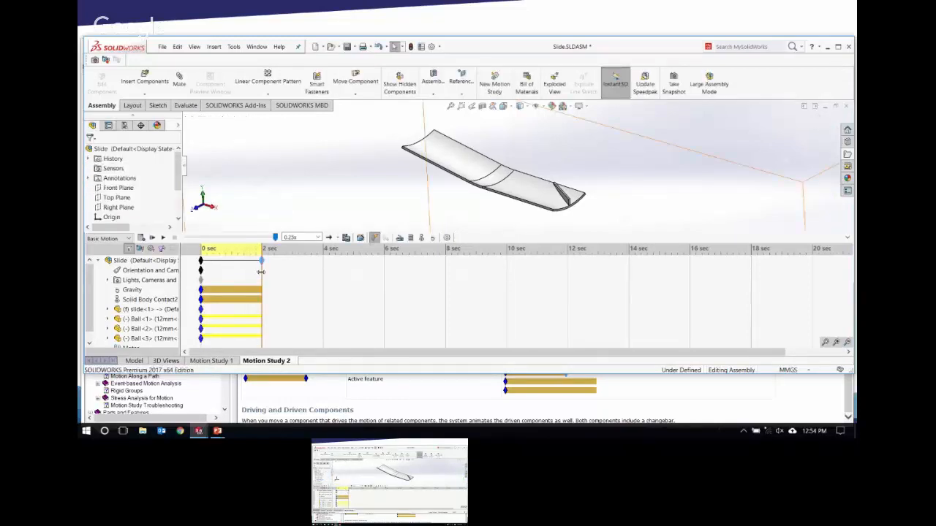
Place the time bar at 1 second and change the gravity to act along Z, with its direction reversed.
left_click_drag(261, 272, 231, 269)
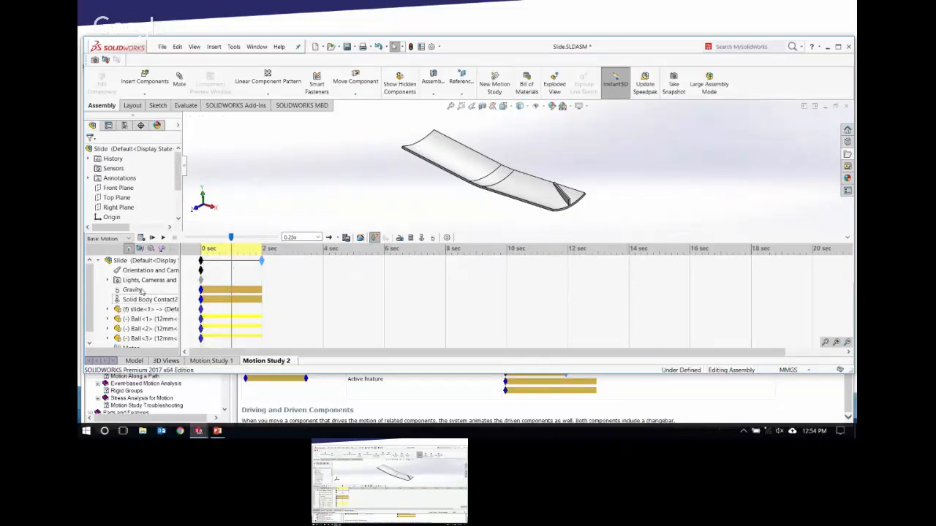
right_click(141, 291)
left_click(155, 298)
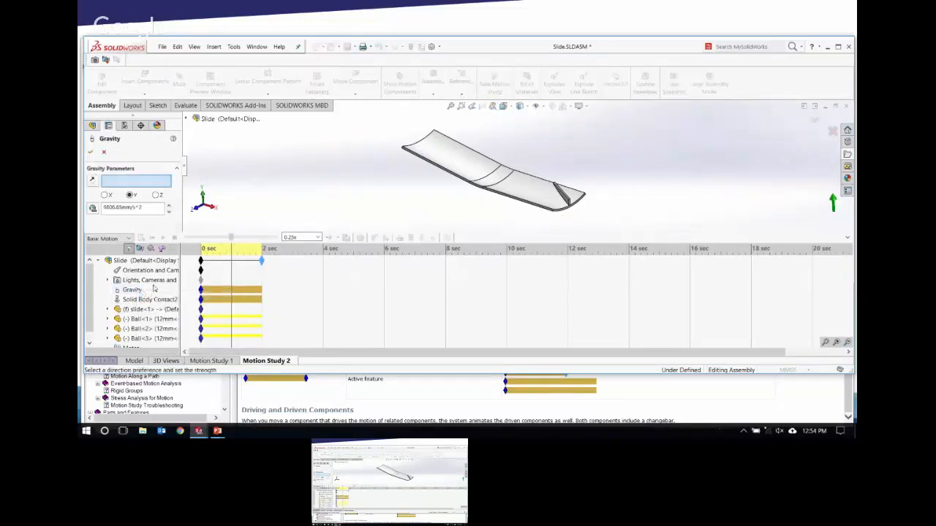
left_click(92, 181)
left_click(90, 152)
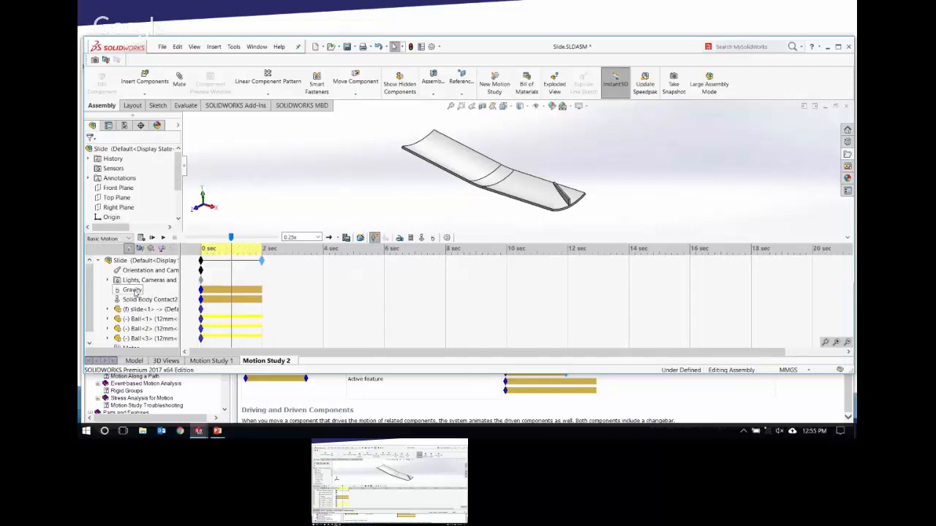
Check the direction set in the gravity definition and close it without changes.
right_click(134, 292)
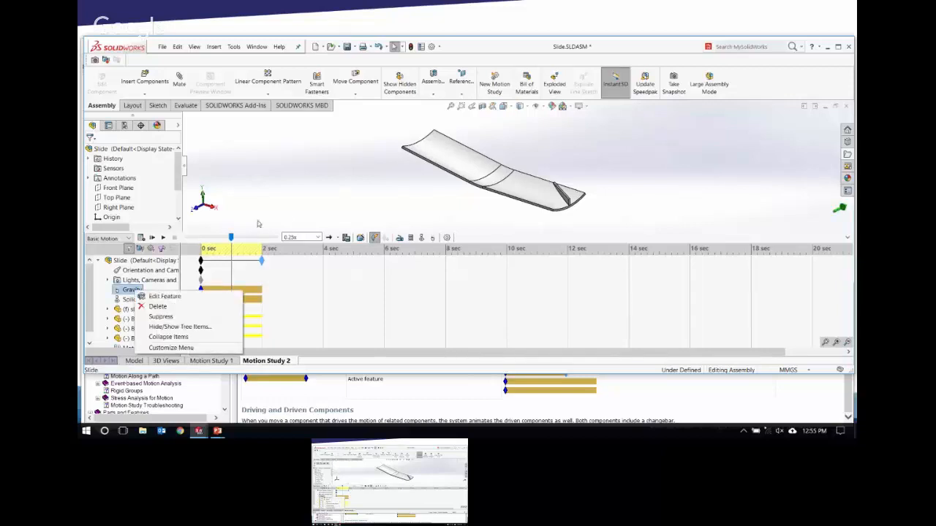
left_click(183, 298)
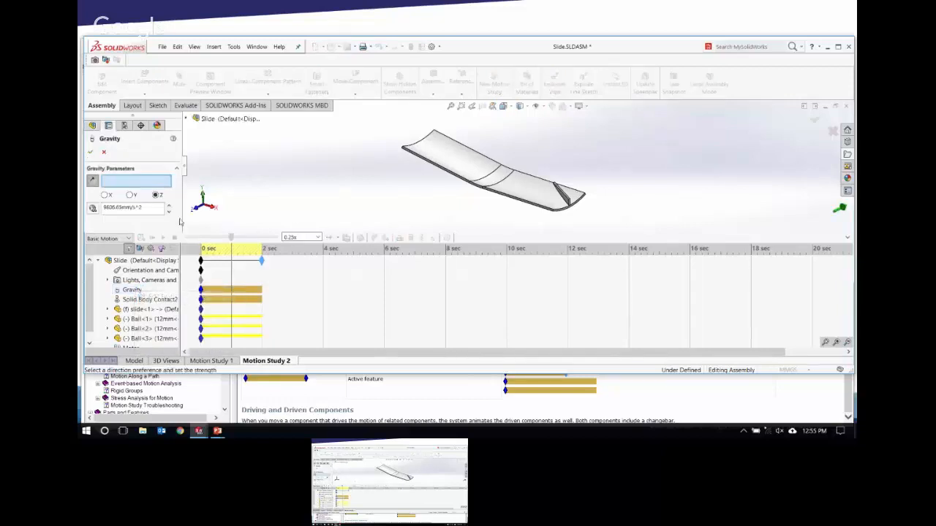
left_click(105, 153)
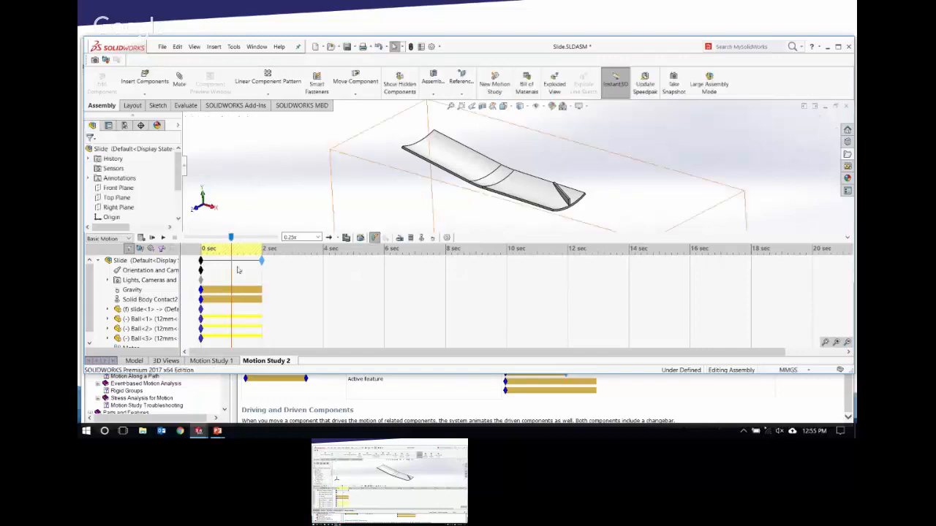
Copy the gravity key at 0 seconds and try to paste it just past 1 second on the gravity row.
right_click(201, 290)
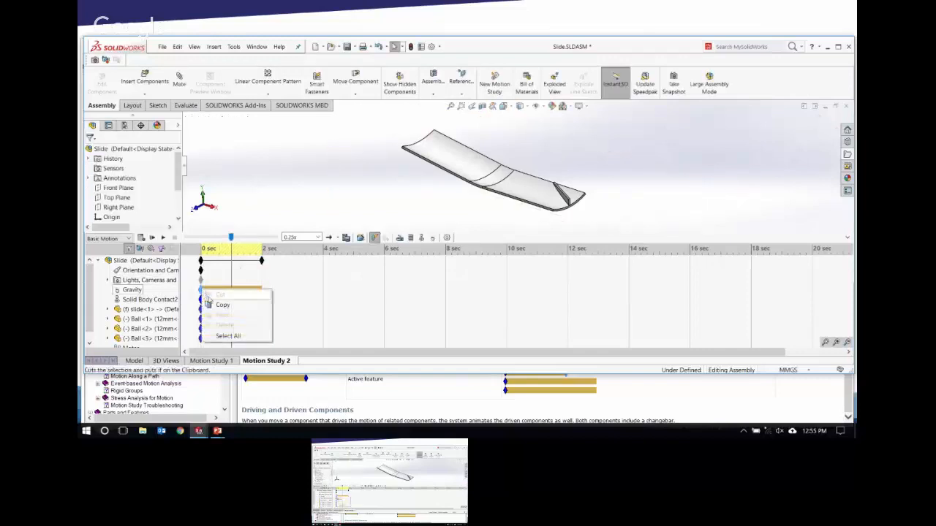
left_click(216, 306)
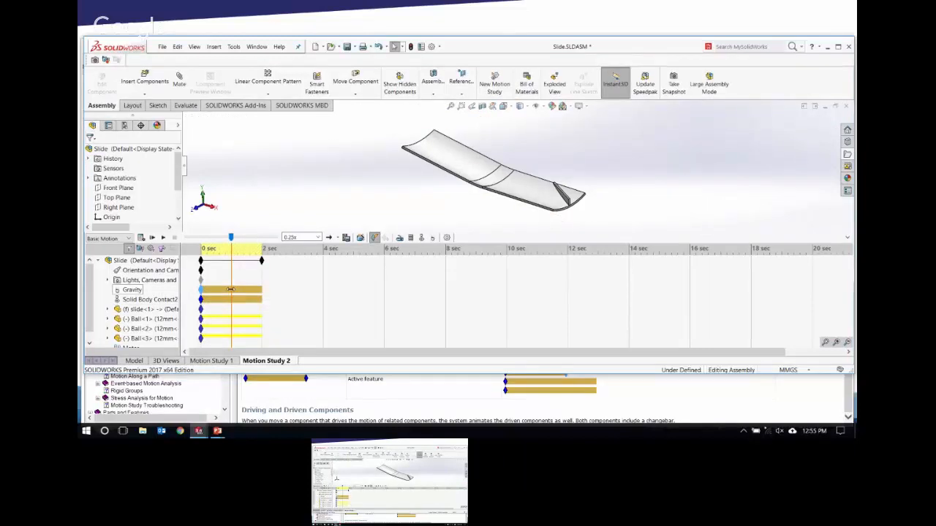
right_click(242, 289)
left_click(262, 310)
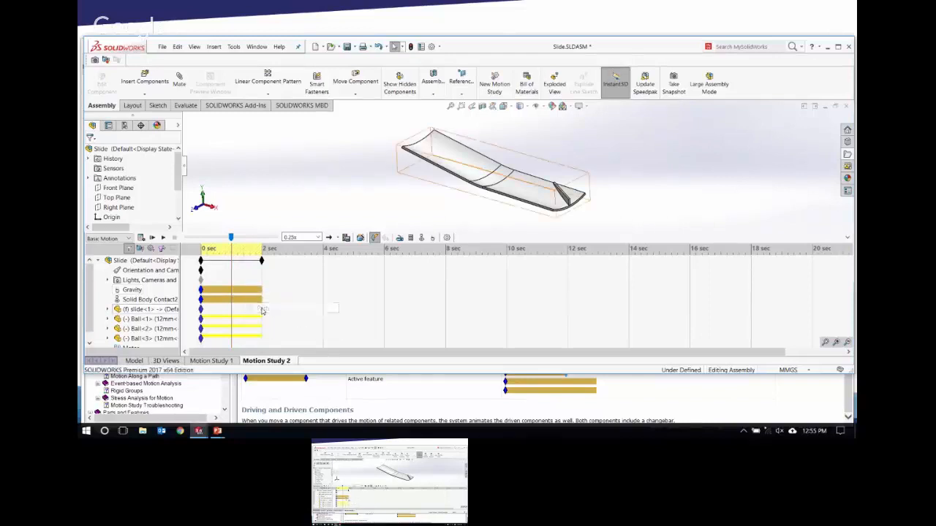
right_click(242, 289)
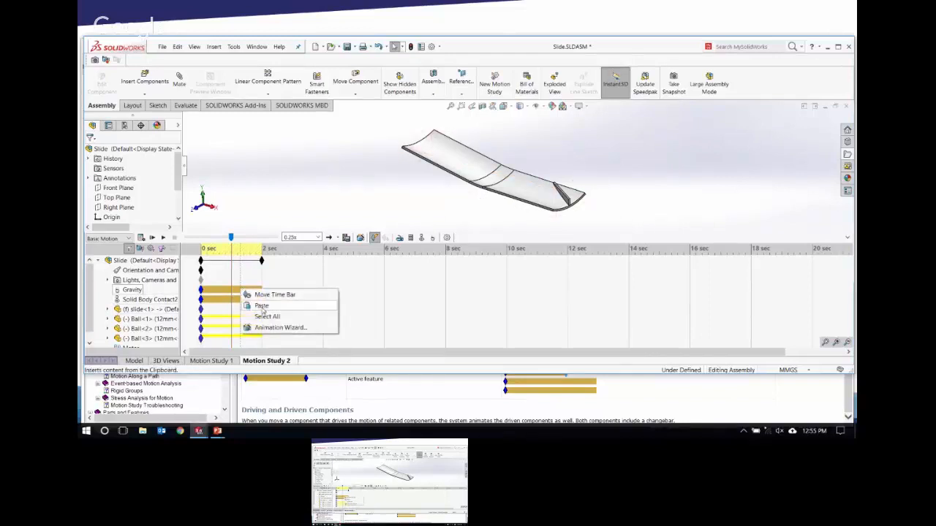
left_click(263, 308)
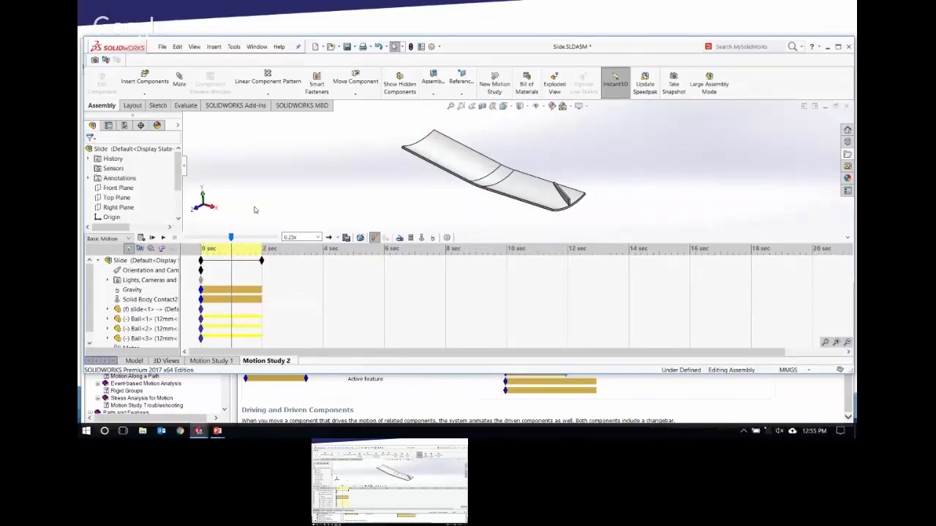
Suppress the solid body contact in the motion tree and unsuppress it again.
right_click(155, 300)
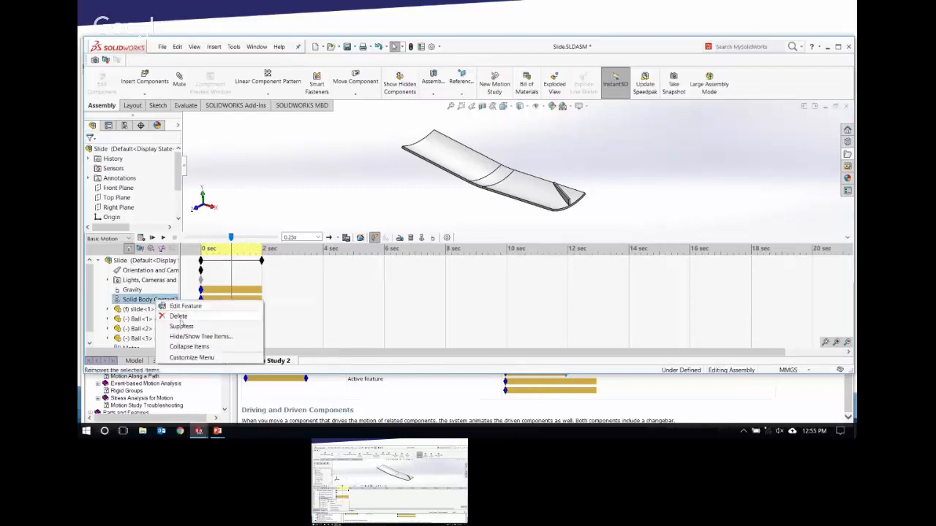
left_click(181, 326)
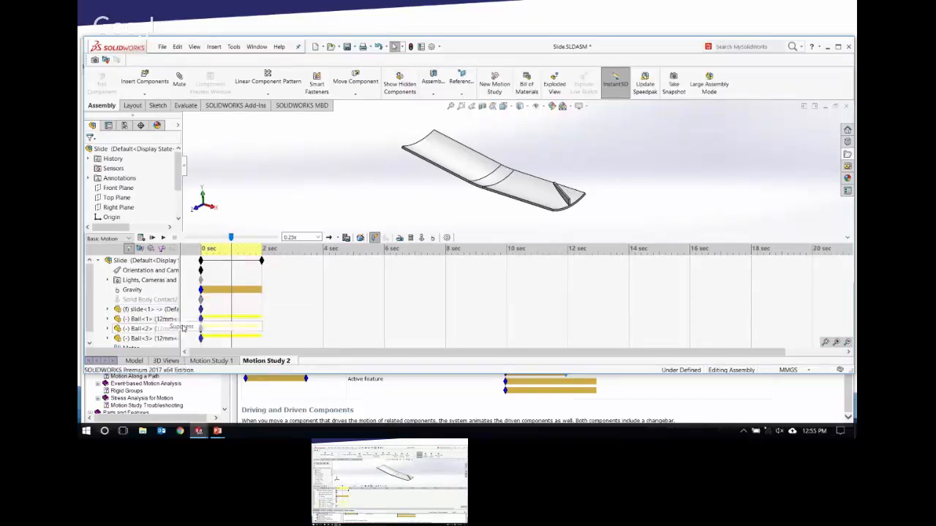
right_click(153, 300)
left_click(183, 328)
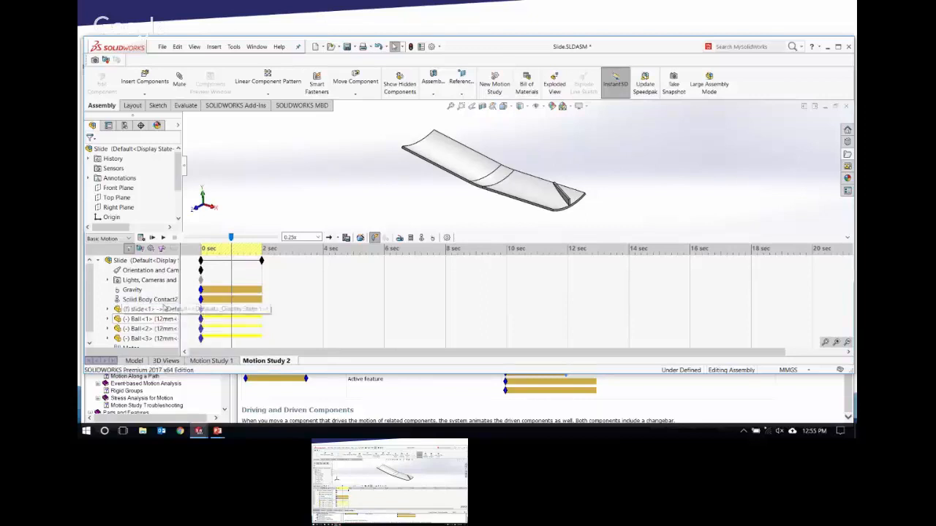
Reopen the solid body contact to examine its selected components and contact options, and cancel without changes.
right_click(161, 301)
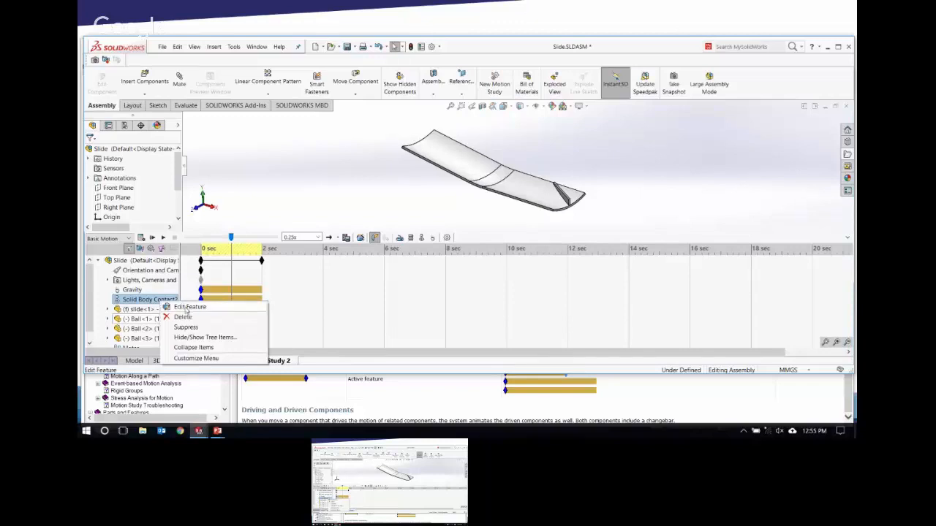
left_click(187, 307)
left_click(178, 209)
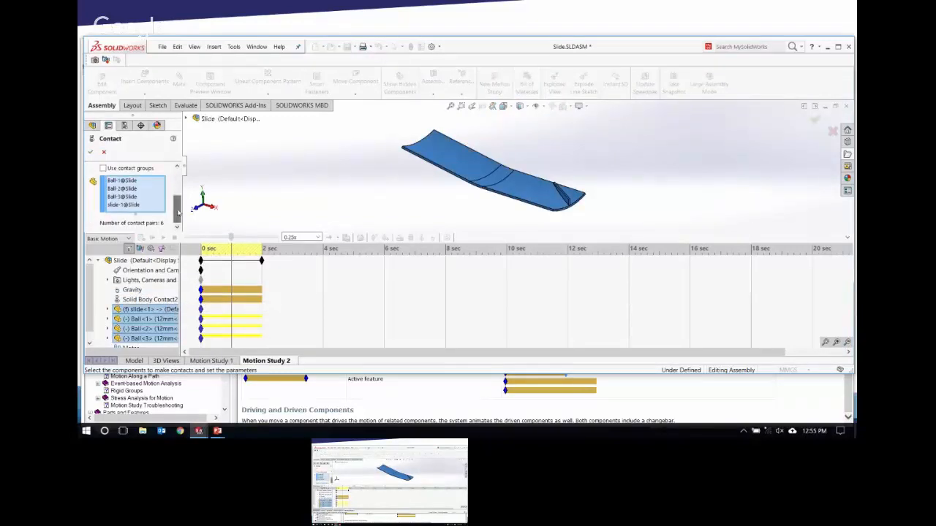
left_click_drag(178, 209, 178, 181)
left_click(103, 151)
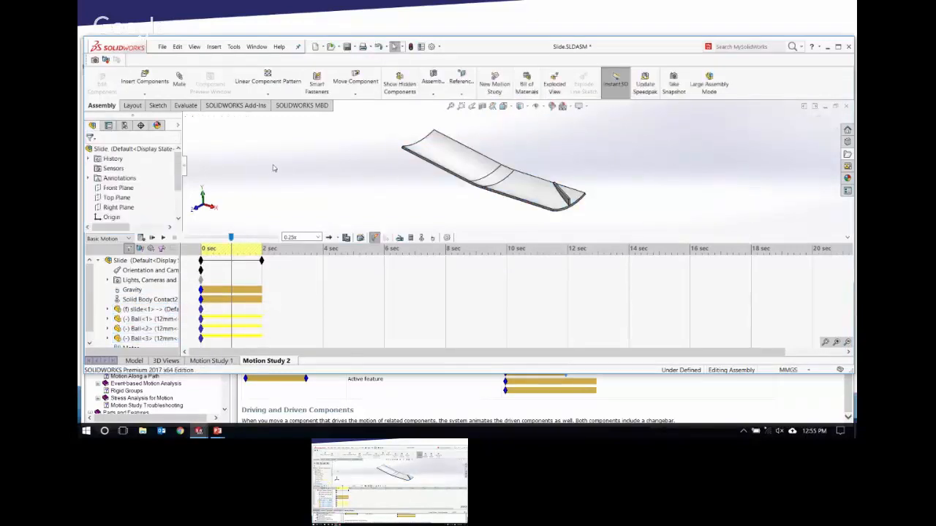
scroll(94, 314, "down", 1)
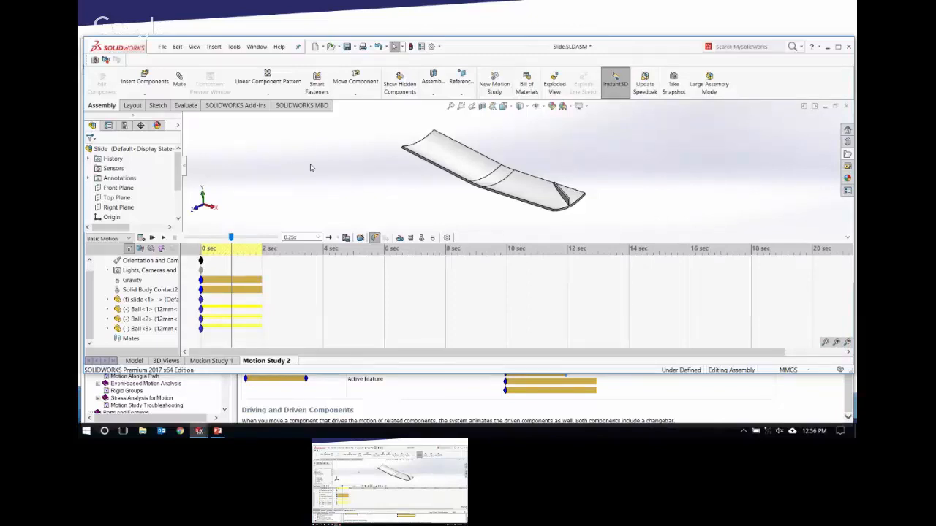
Return from the motion study to the model and browse the recently opened documents for another assembly.
left_click(134, 362)
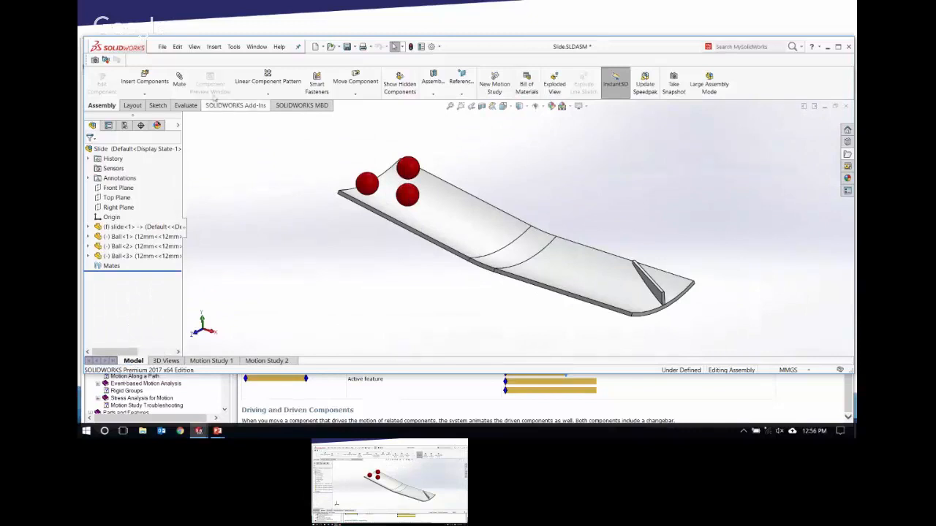
left_click(162, 47)
mouse_move(187, 80)
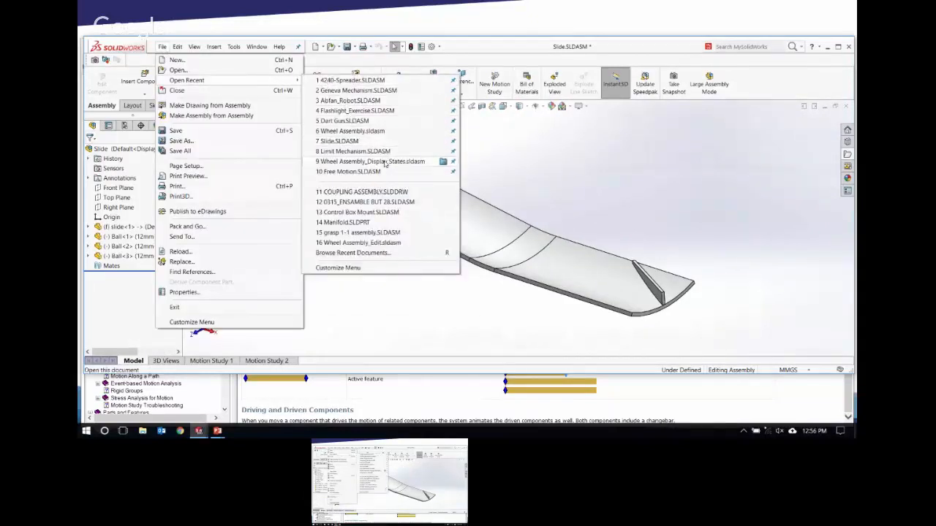
Open the recent assembly Limit Mechanism.SLDASM.
mouse_move(385, 162)
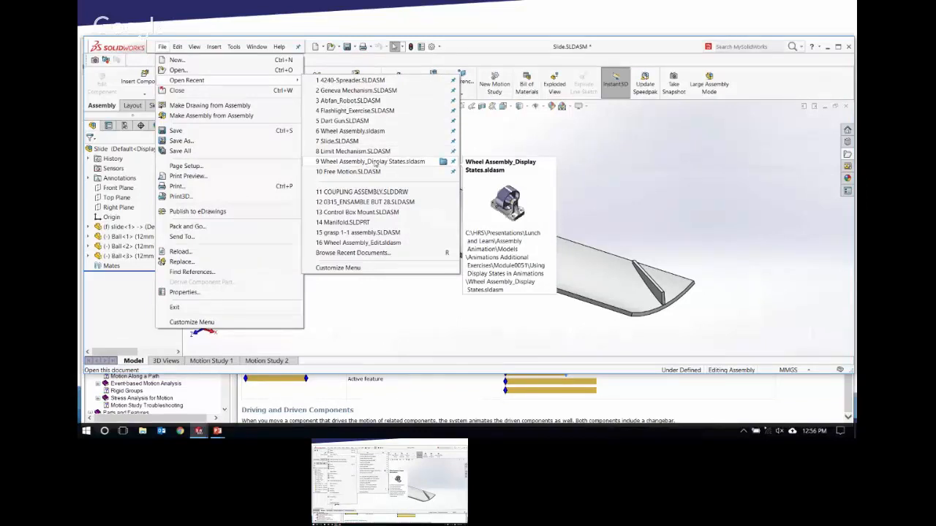
mouse_move(367, 175)
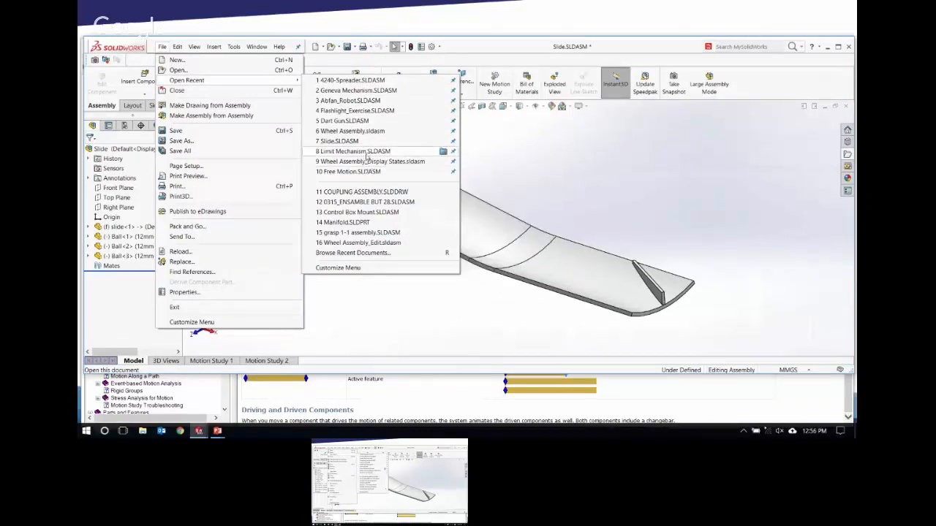
left_click(368, 152)
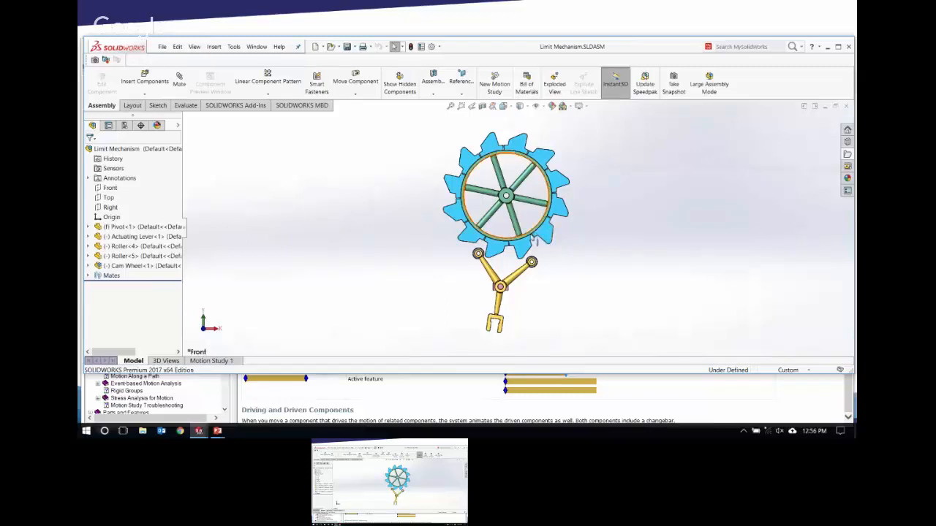
scroll(535, 241, "down", 3)
scroll(441, 234, "up", 1)
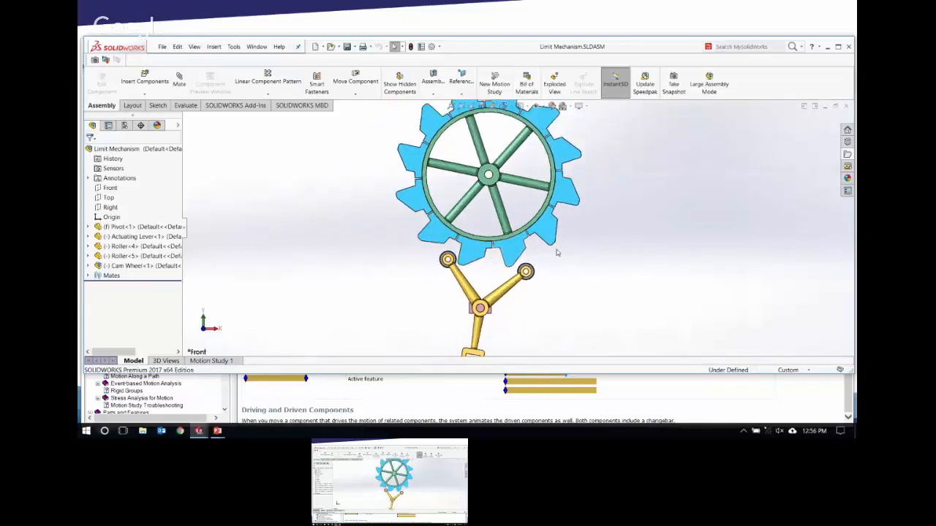
scroll(542, 296, "up", 2)
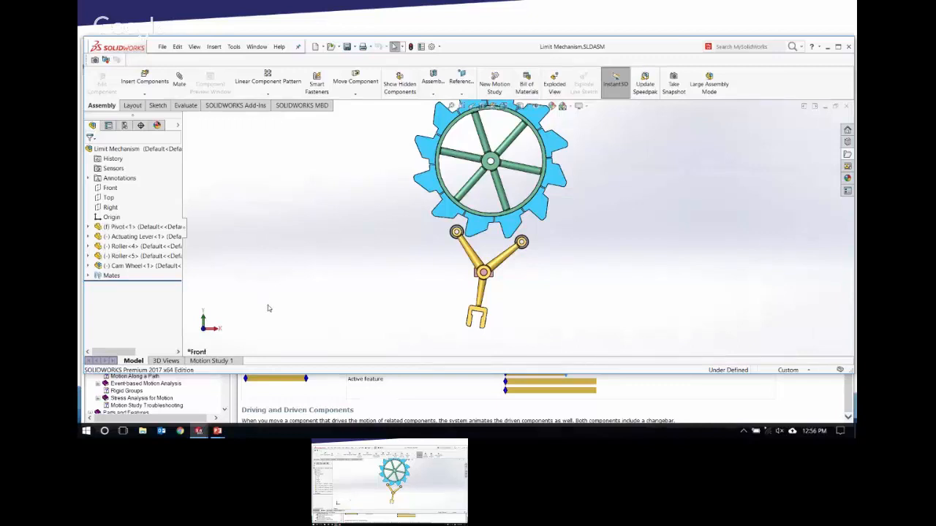
Create a new motion study for the limit mechanism and set its study type to Basic Motion.
left_click(219, 362)
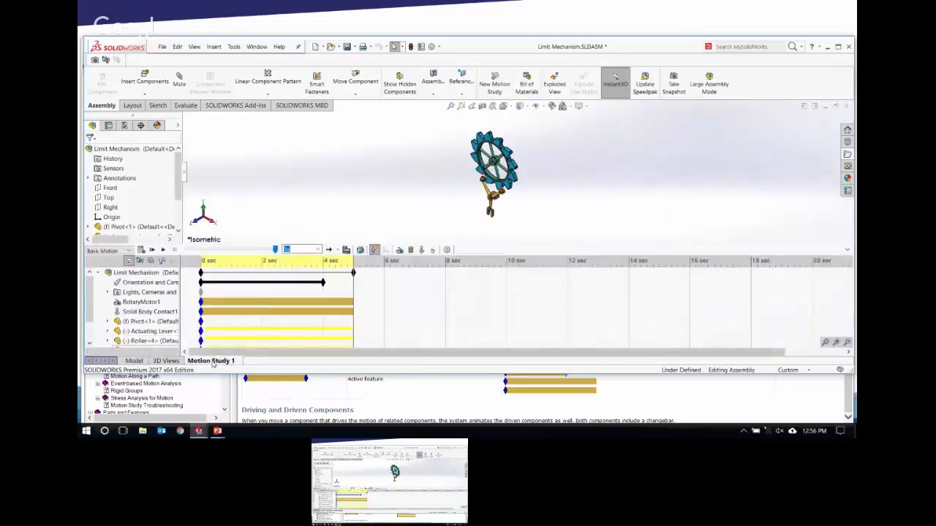
right_click(214, 362)
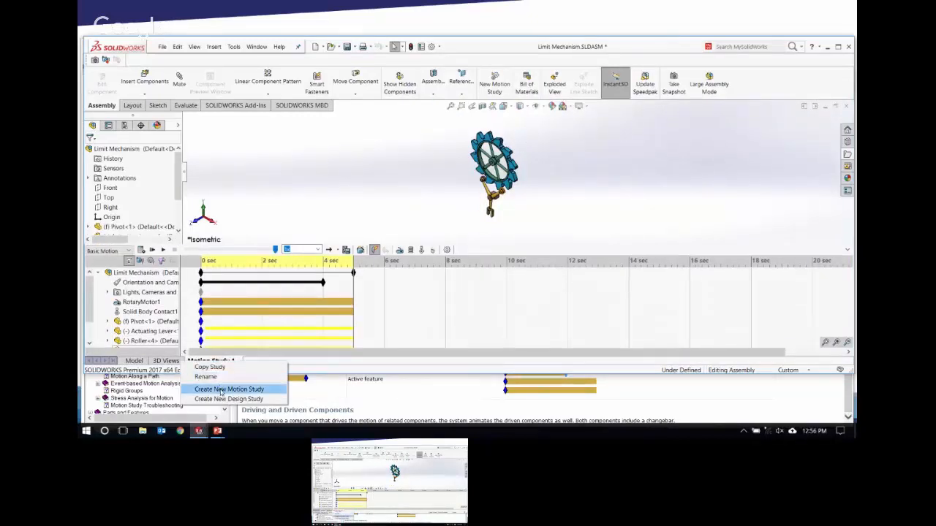
left_click(222, 391)
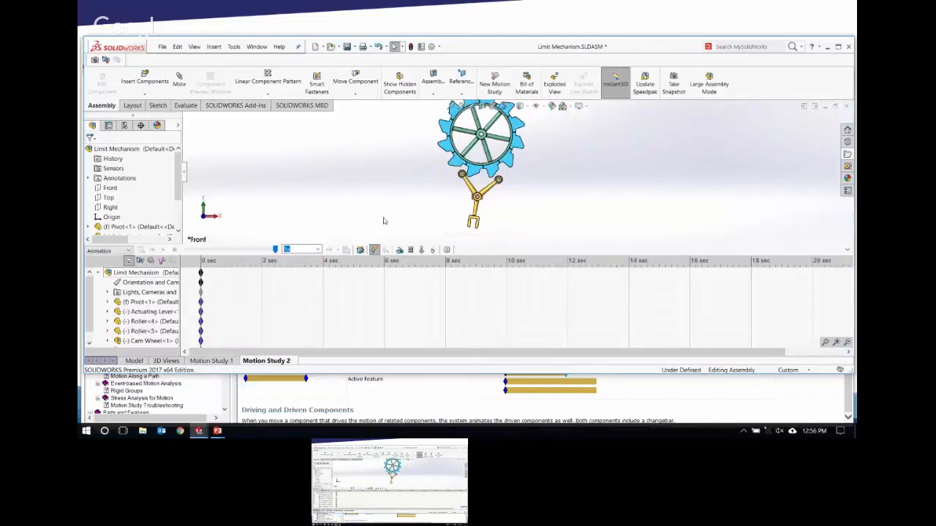
left_click(129, 251)
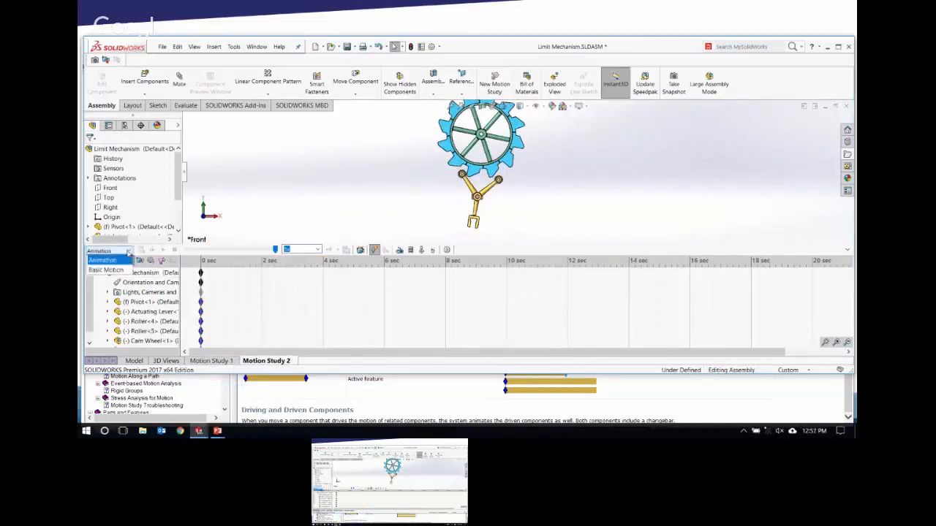
left_click(121, 269)
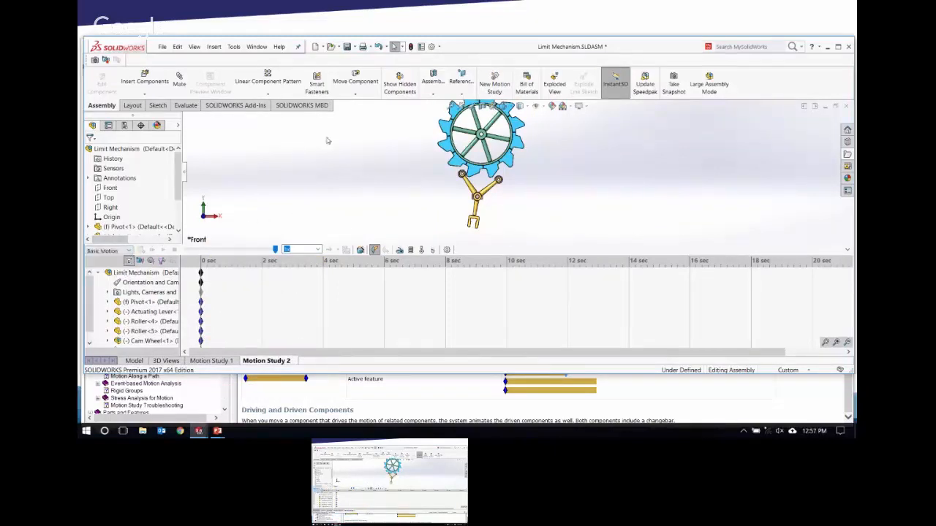
Start a solid body contact in the new motion study with contact groups enabled.
scroll(502, 180, "down", 5)
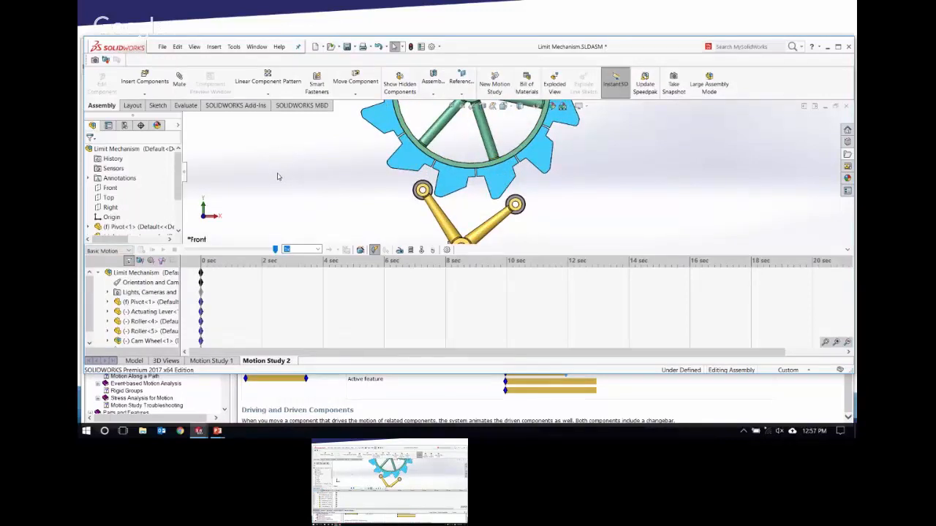
scroll(468, 199, "down", 3)
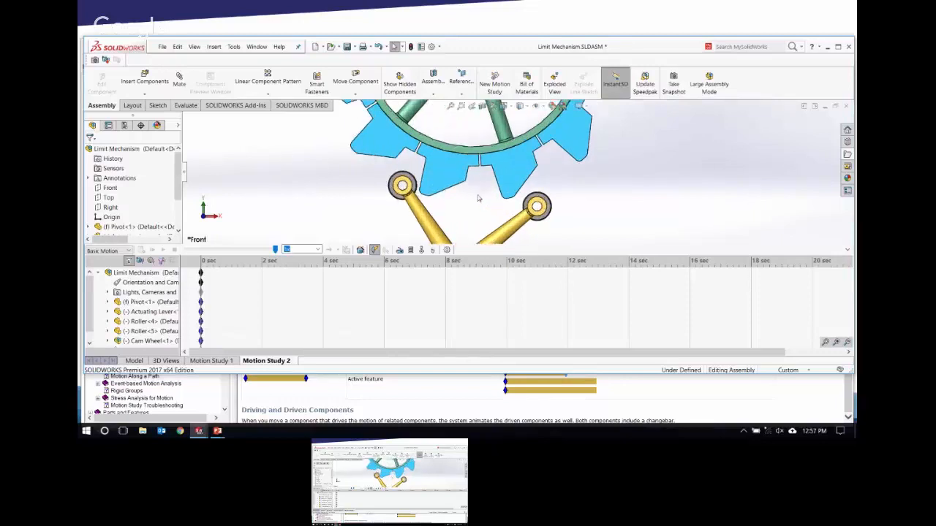
scroll(478, 199, "down", 2)
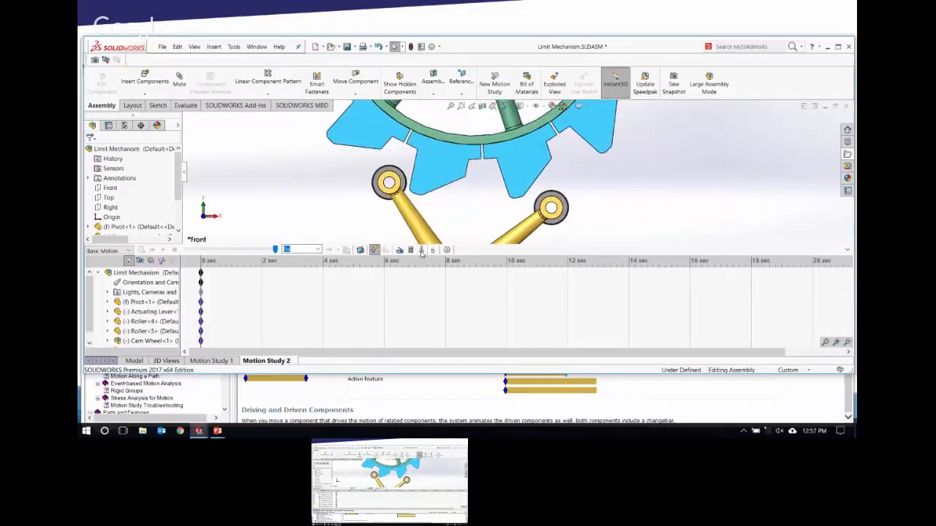
left_click(421, 250)
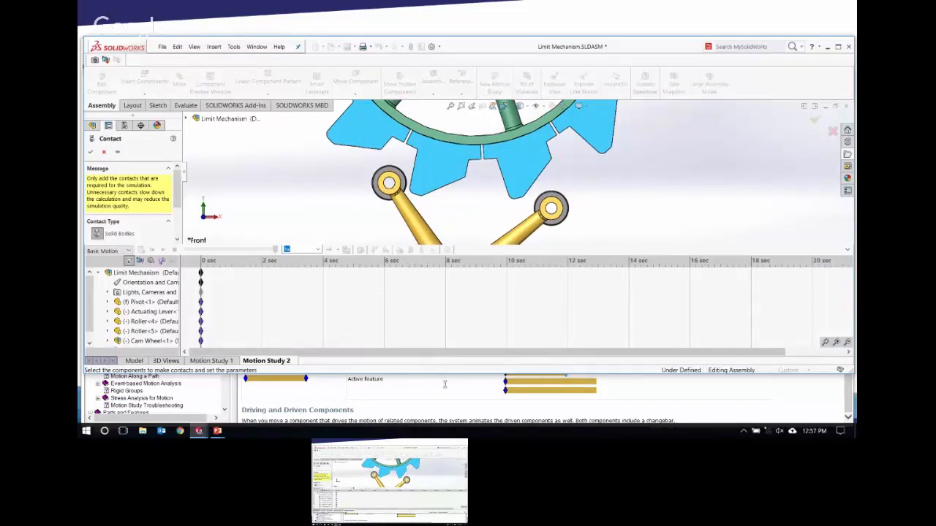
left_click_drag(444, 375, 444, 410)
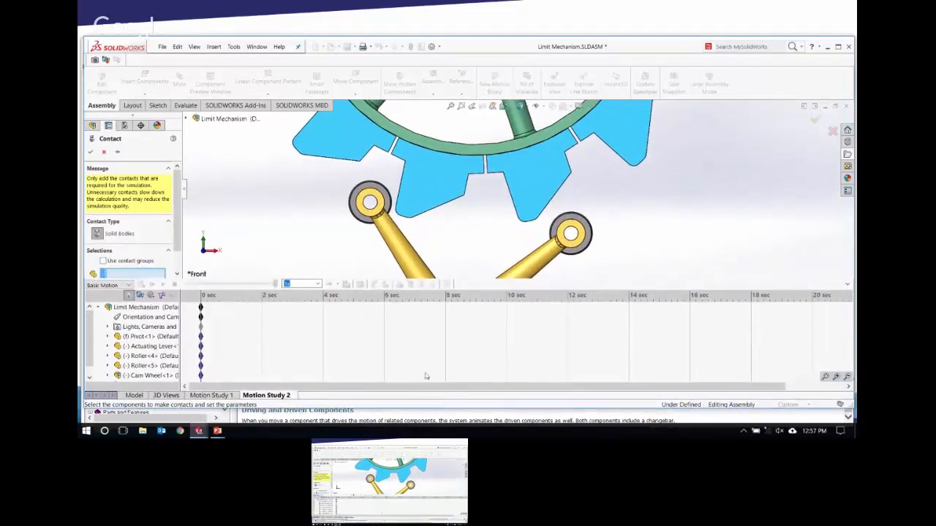
scroll(176, 234, "down", 2)
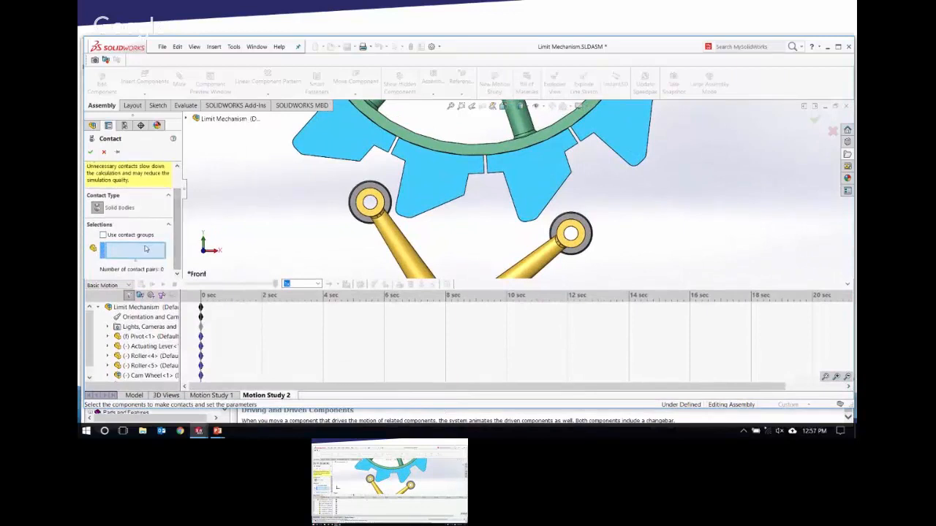
scroll(430, 180, "up", 5)
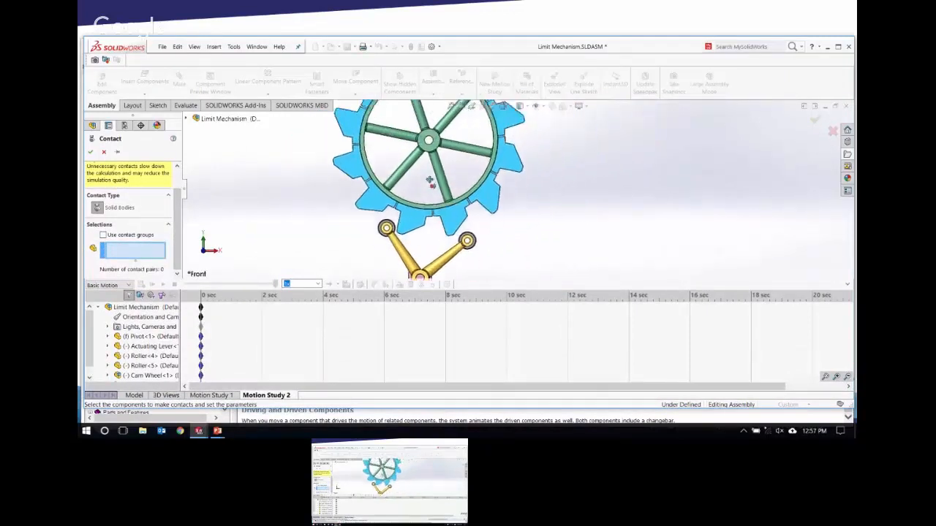
scroll(430, 180, "up", 4)
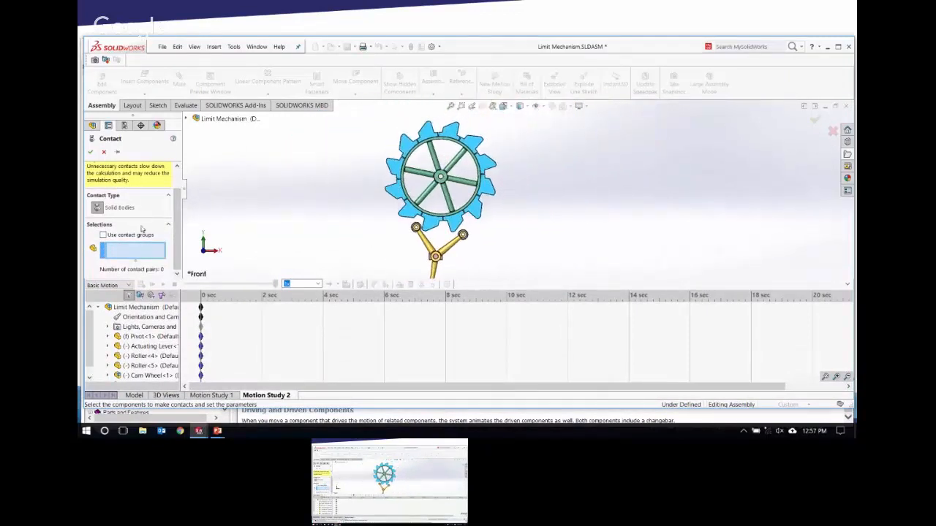
left_click(104, 234)
scroll(177, 233, "down", 1)
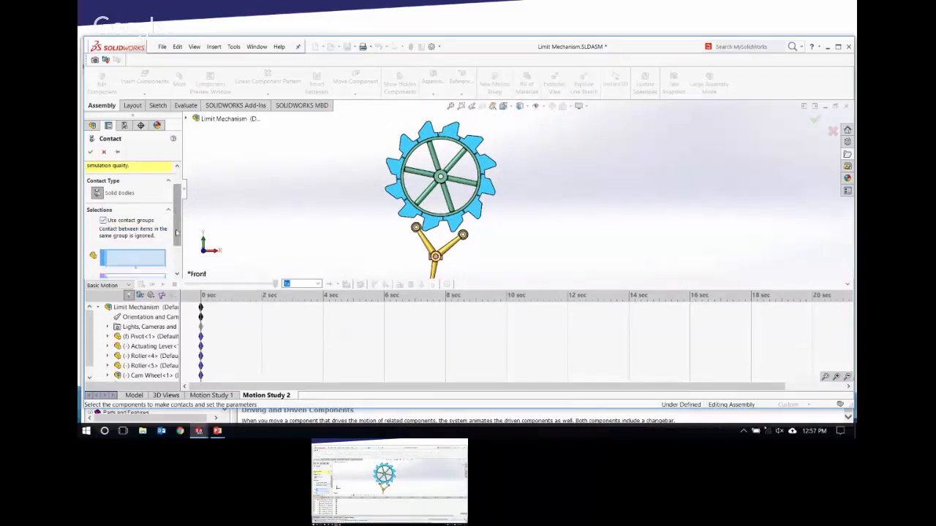
scroll(176, 233, "down", 2)
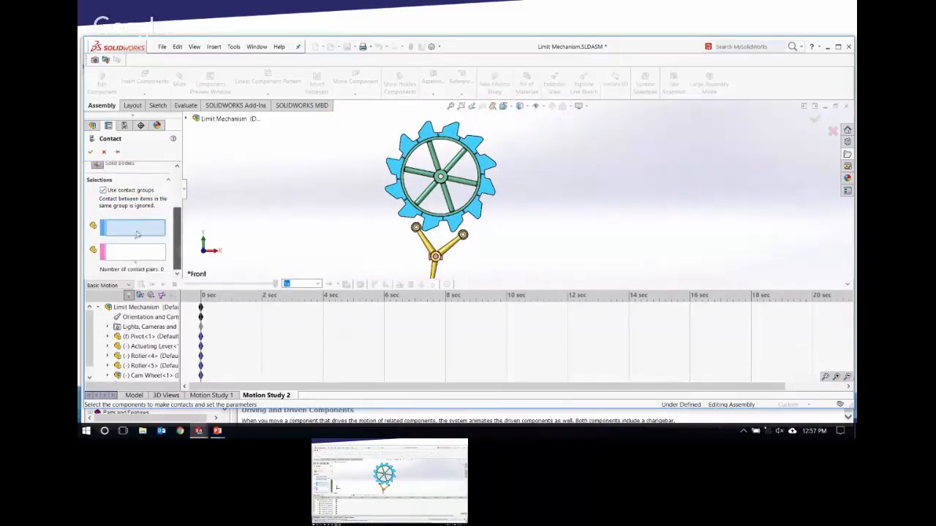
Add all twelve blue cams around the cam wheel to the first contact group.
left_click(433, 223)
left_click(461, 225)
left_click(475, 209)
left_click(487, 187)
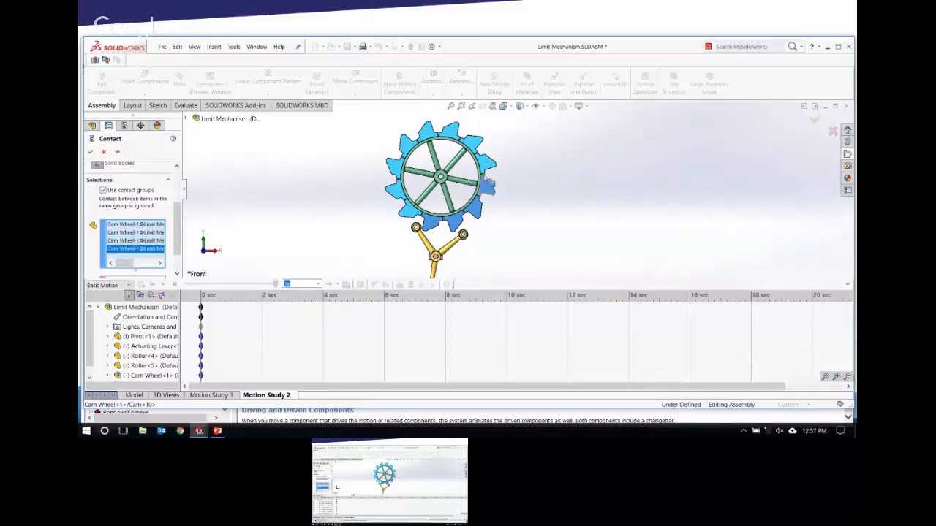
left_click(488, 163)
left_click(472, 138)
left_click(450, 128)
left_click(426, 131)
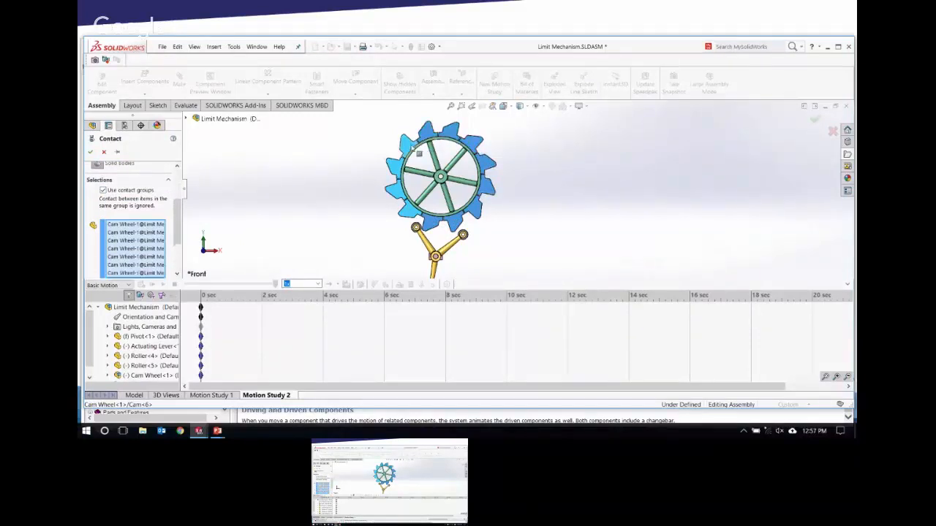
left_click(411, 149)
left_click(396, 170)
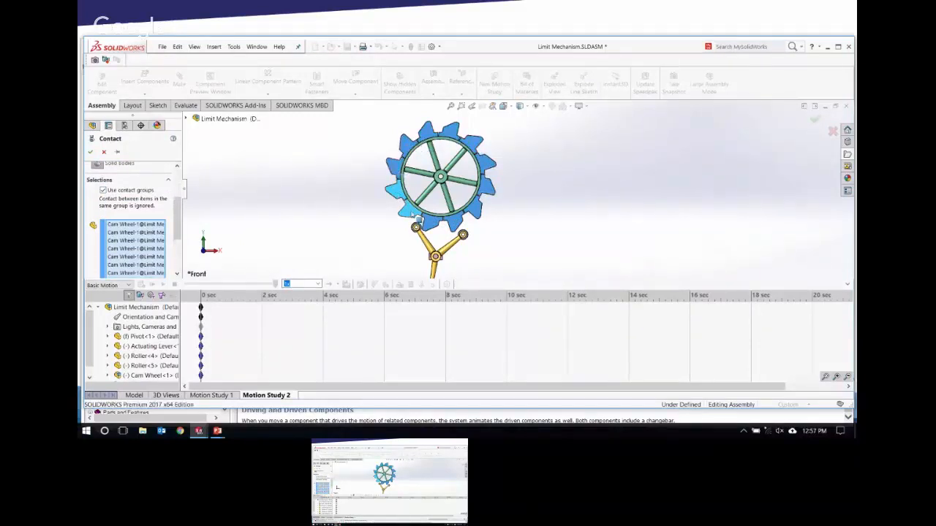
left_click(409, 213)
left_click(393, 190)
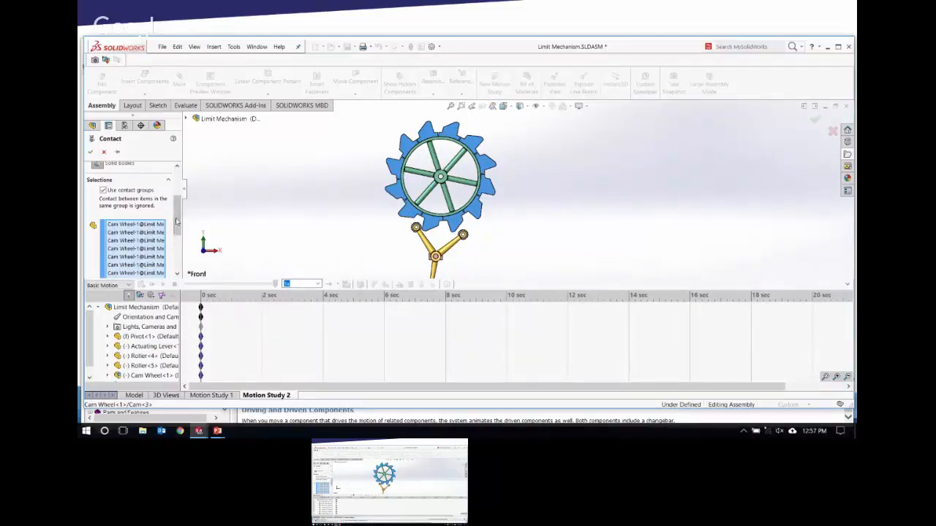
Add the two rollers on the actuating lever to the second contact group and accept the contact.
left_click_drag(176, 222, 178, 258)
left_click(162, 252)
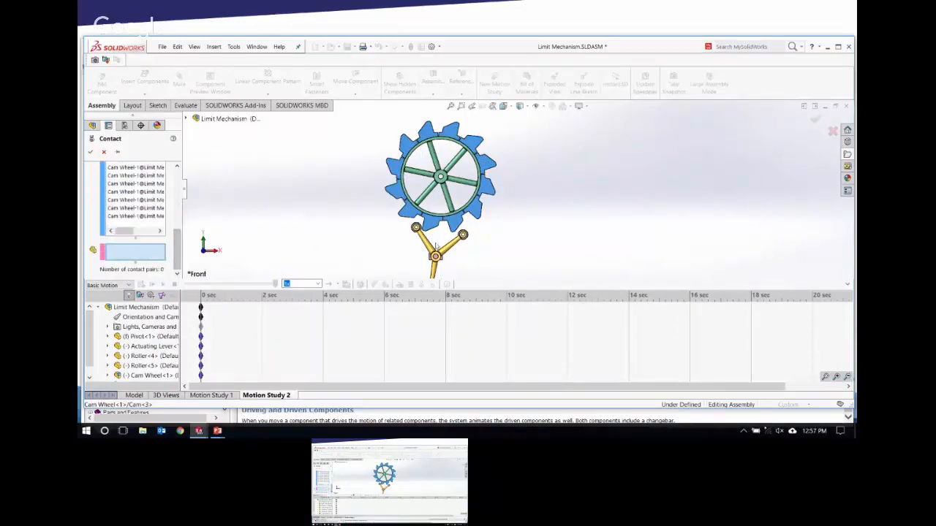
scroll(436, 246, "down", 6)
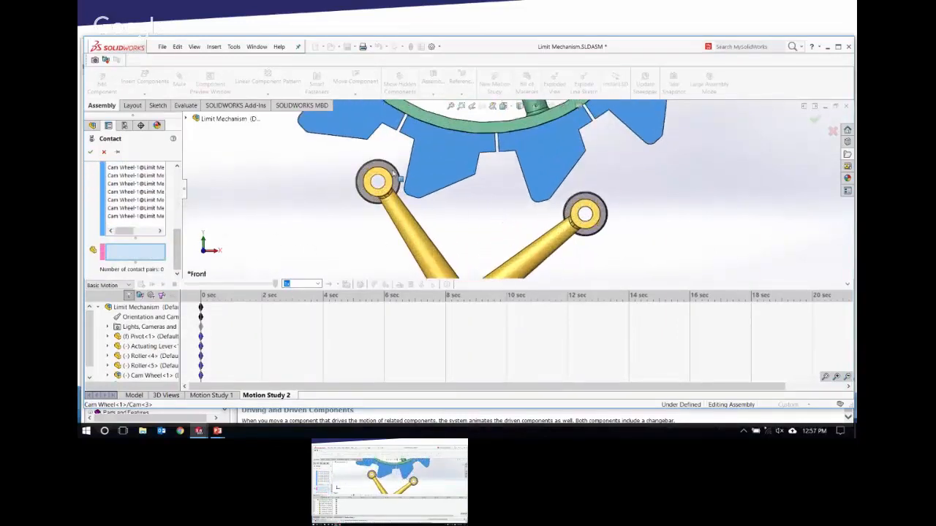
left_click(396, 177)
left_click(585, 202)
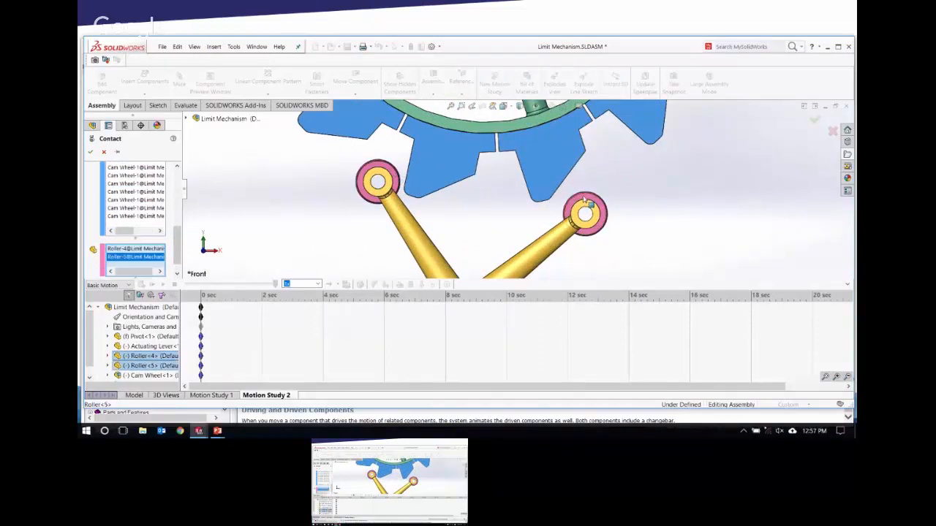
left_click_drag(177, 247, 177, 199)
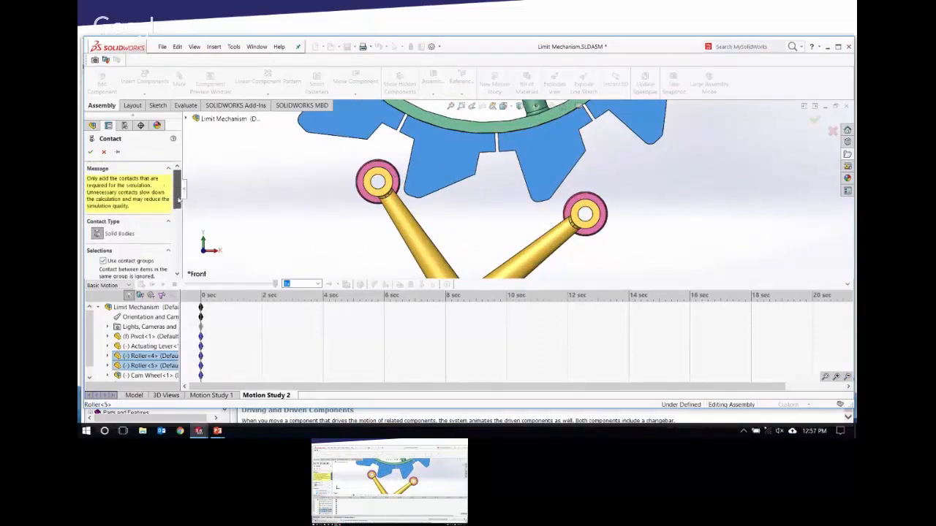
left_click(91, 152)
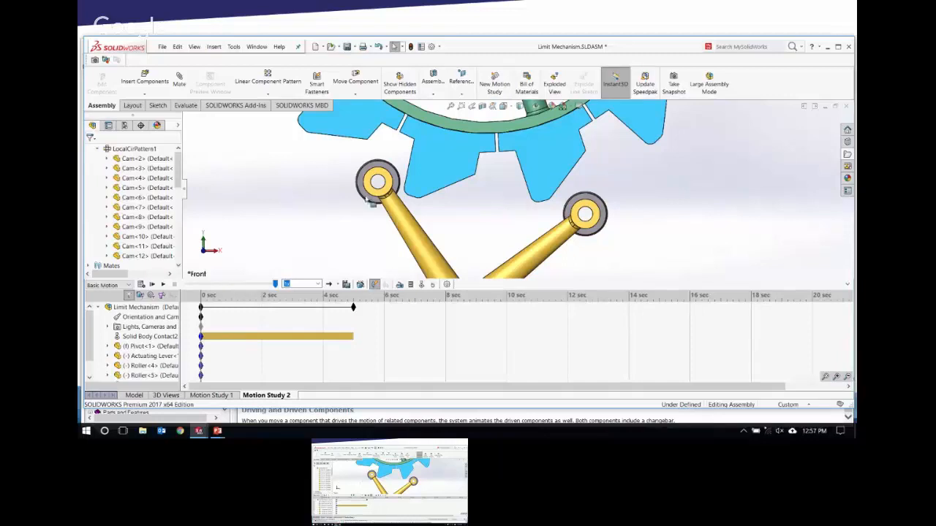
Start a rotary motor on the circular rim edge of the cam wheel and reverse its direction.
scroll(468, 183, "up", 7)
middle_click_drag(500, 181, 485, 191, "ctrl")
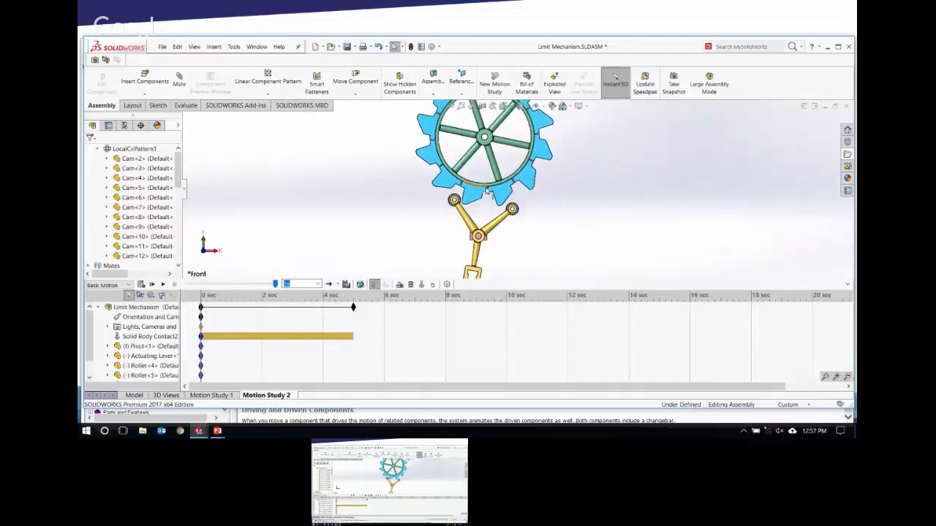
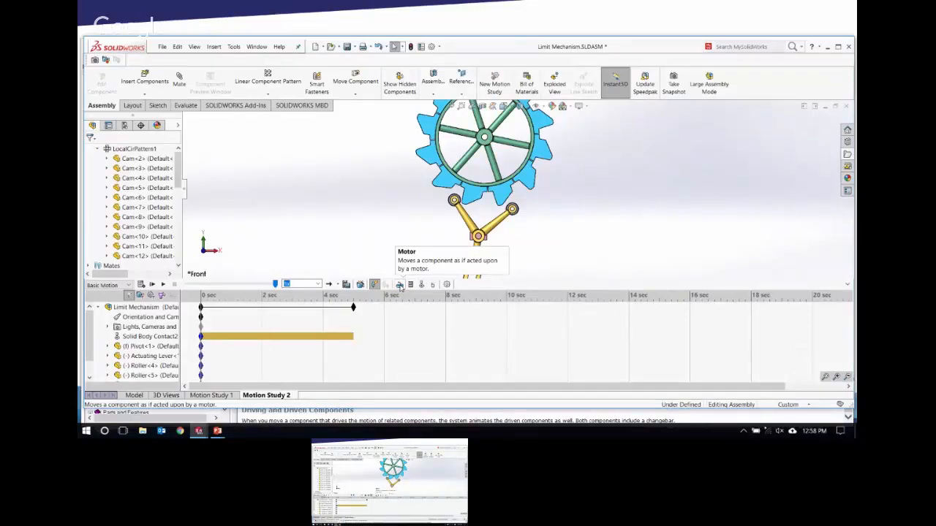
left_click(400, 285)
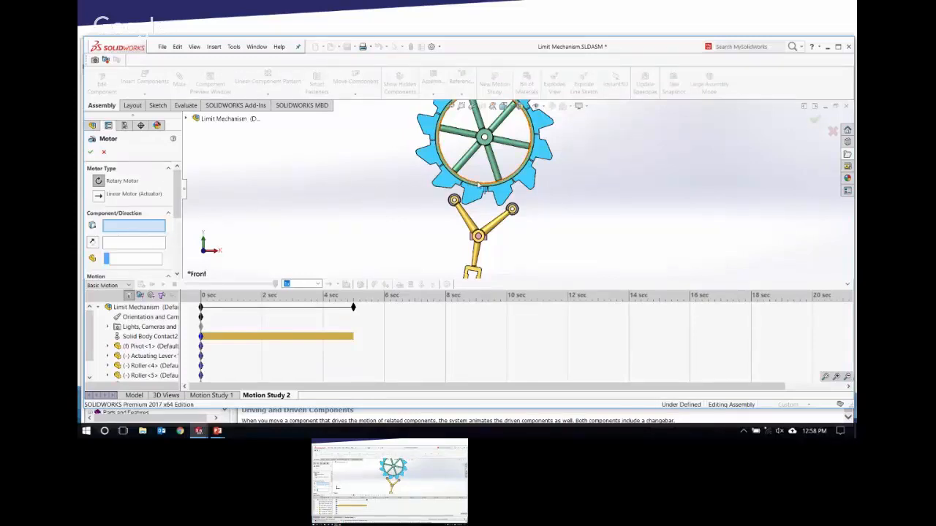
left_click(479, 185)
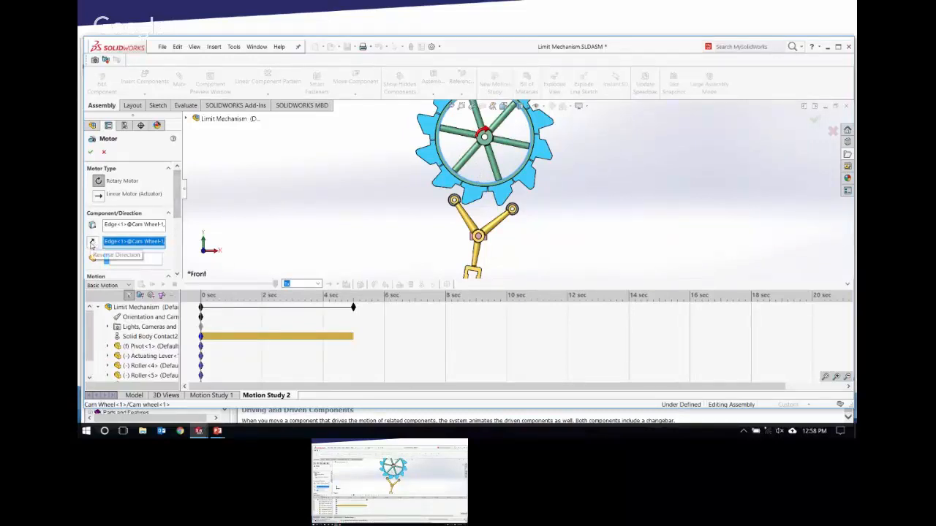
left_click(92, 244)
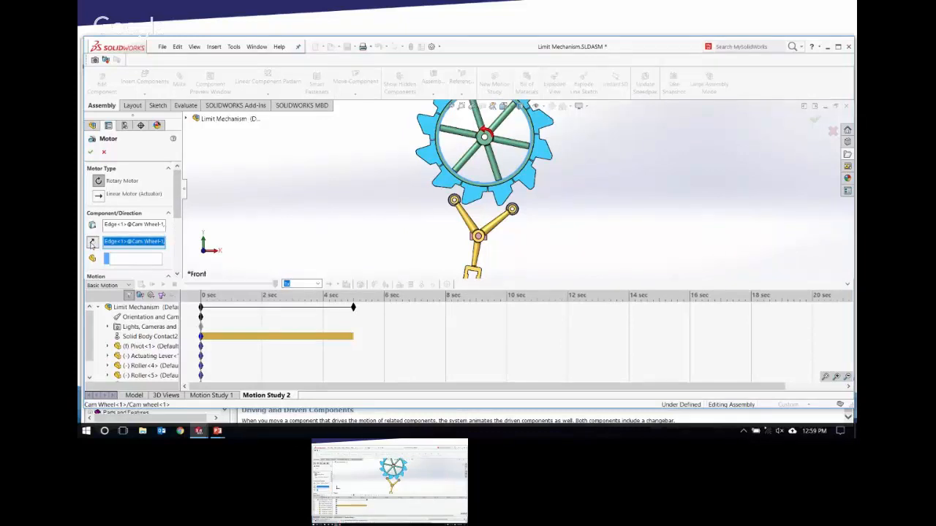
Set the rotary motor to a constant speed of 10 RPM and accept it.
scroll(180, 212, "down", 2)
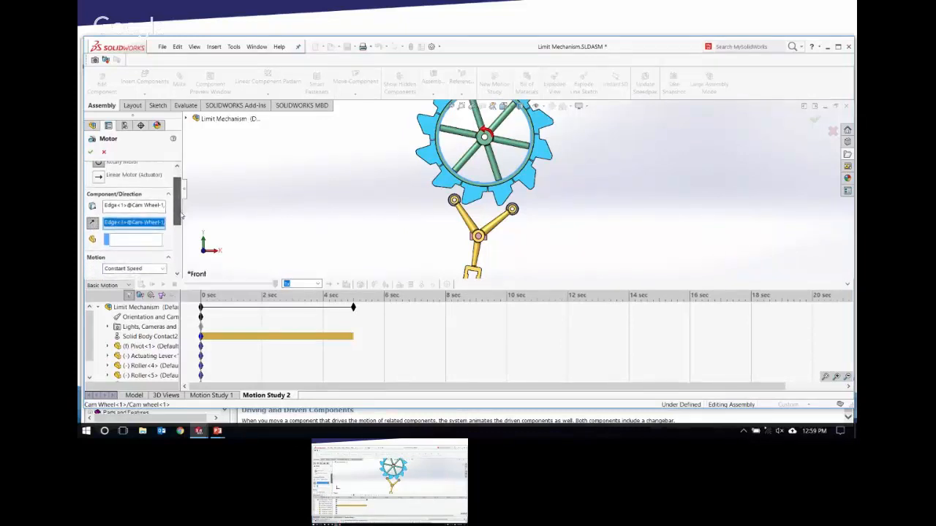
left_click_drag(182, 215, 181, 217)
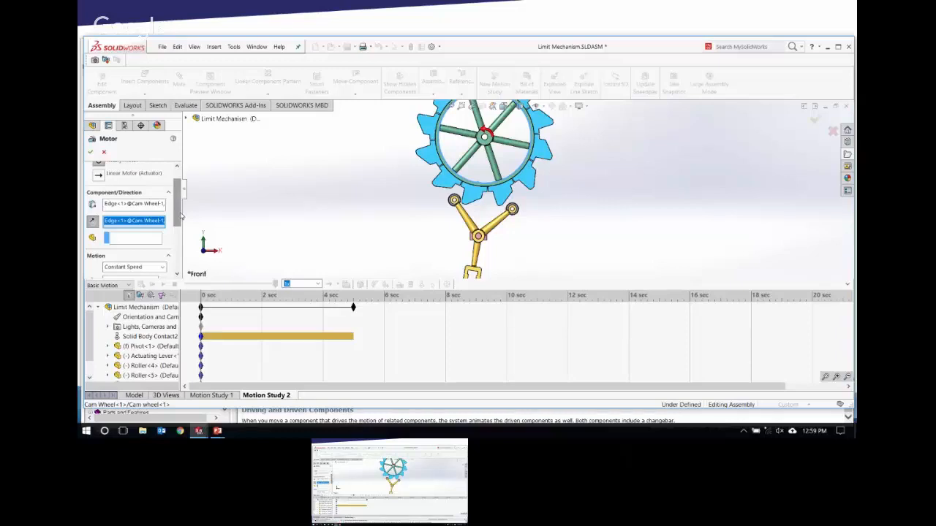
left_click_drag(181, 216, 179, 249)
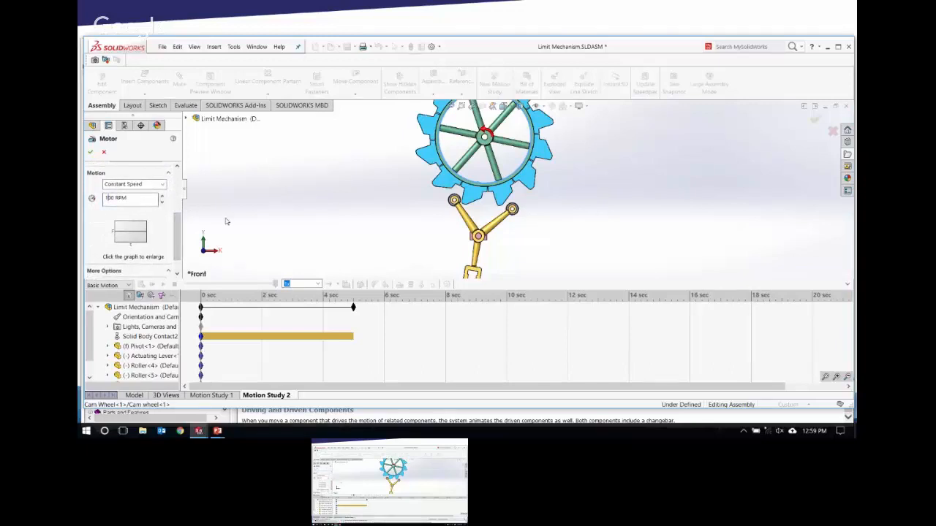
type("10")
left_click(92, 152)
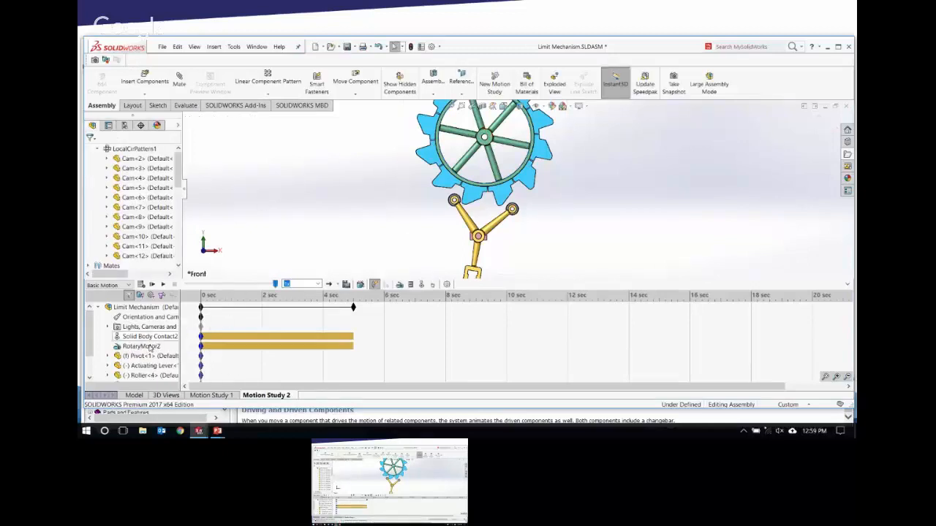
left_click(147, 347)
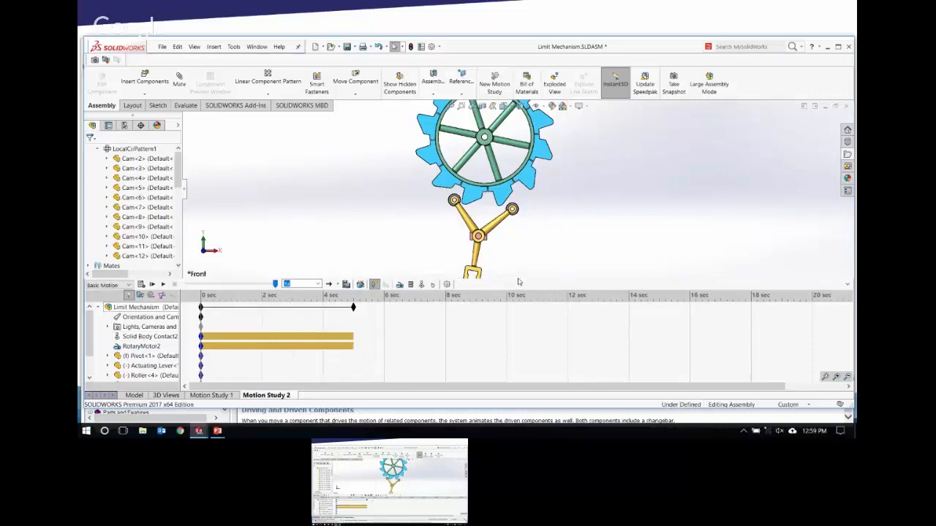
Disable playback of view keys for the motion study, and calculate and play it from the start.
left_click_drag(521, 281, 523, 259)
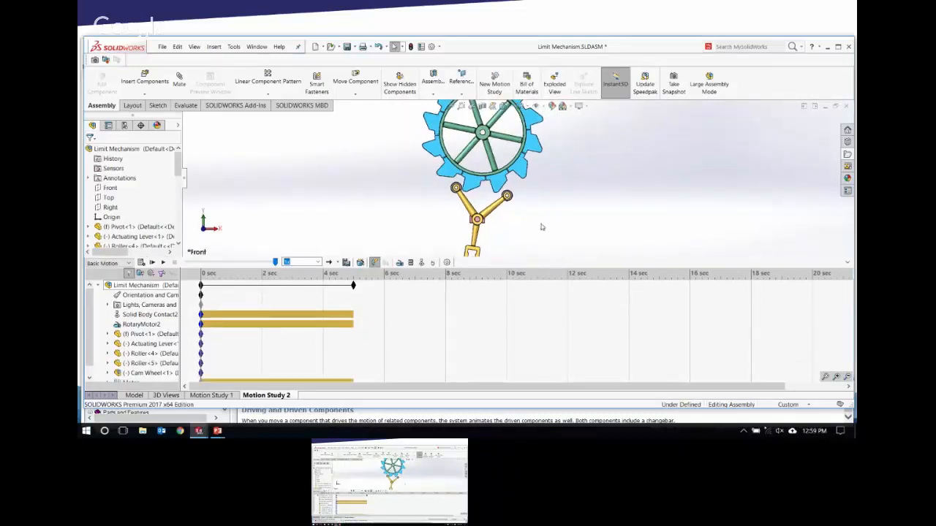
scroll(539, 225, "up", 2)
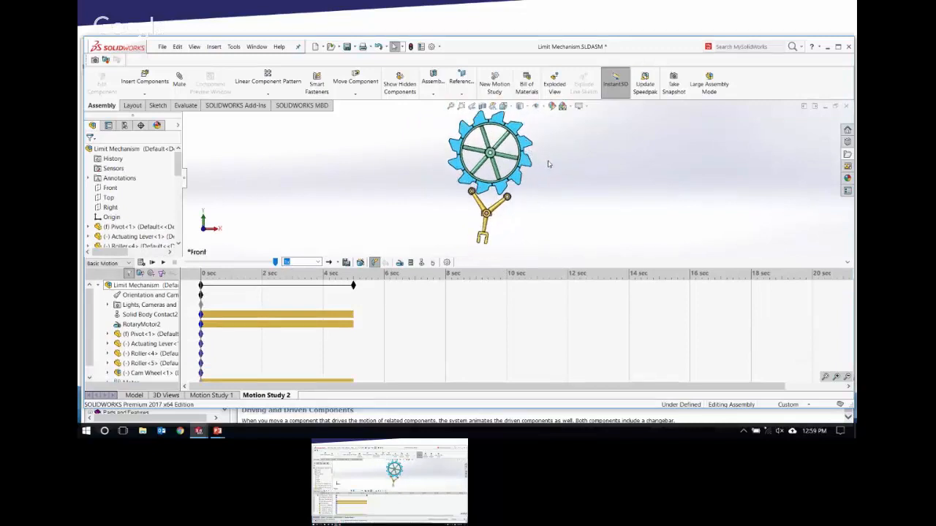
middle_click_drag(548, 161, 537, 171, "ctrl")
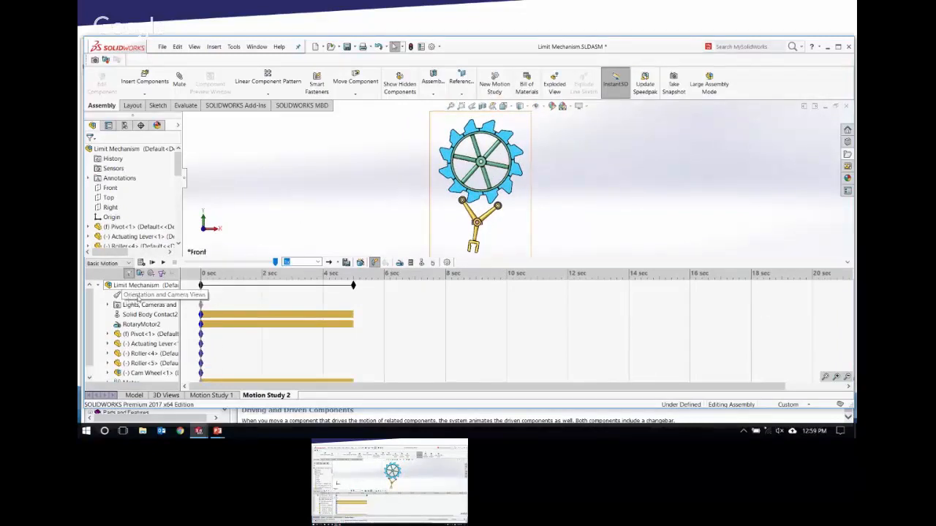
right_click(138, 298)
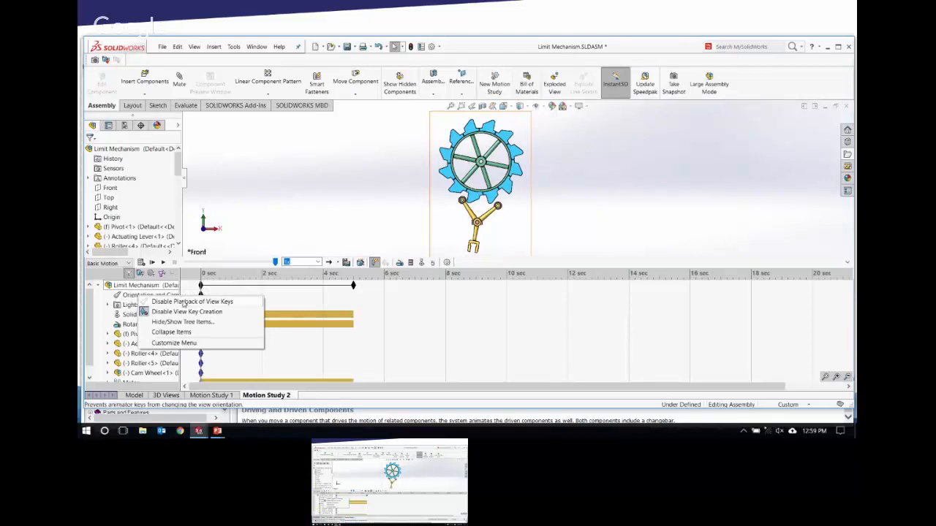
left_click(170, 300)
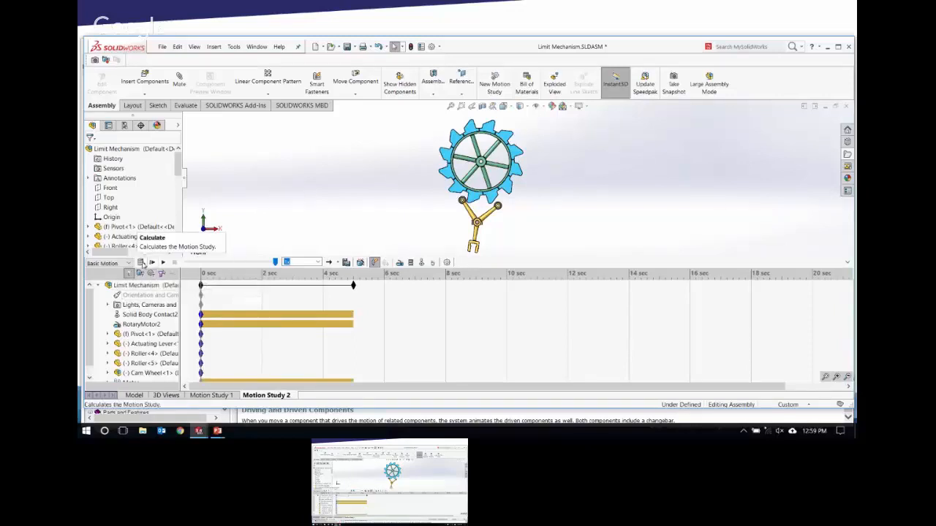
left_click(142, 263)
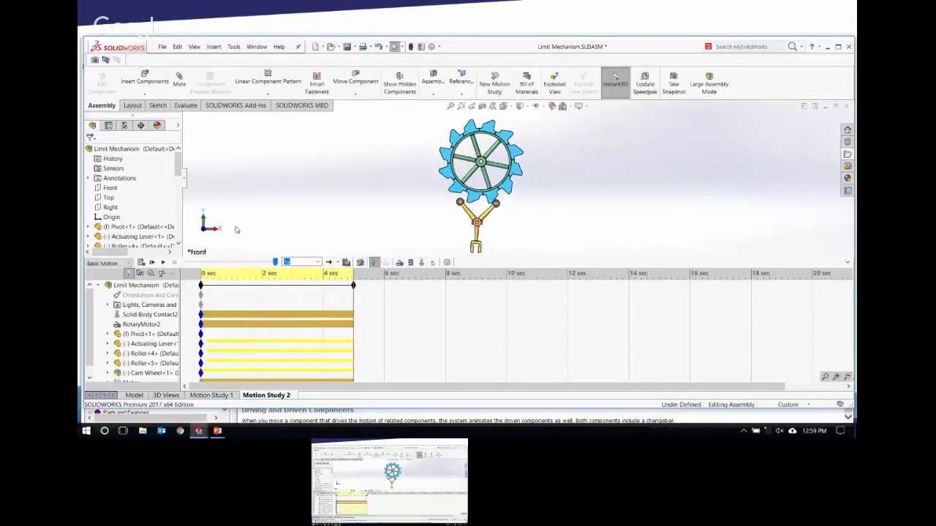
left_click(153, 262)
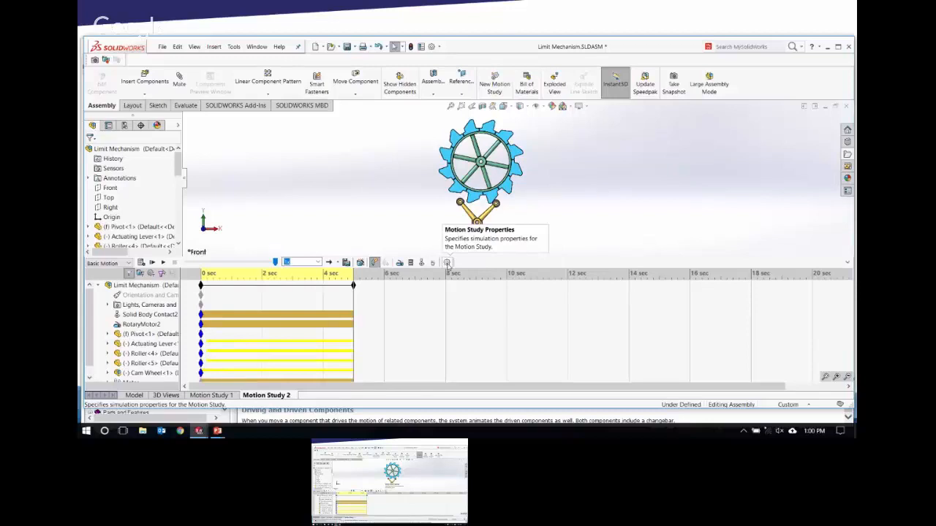
Review the frame rates, geometry accuracy and 3D contact resolution in the motion study properties.
left_click(446, 262)
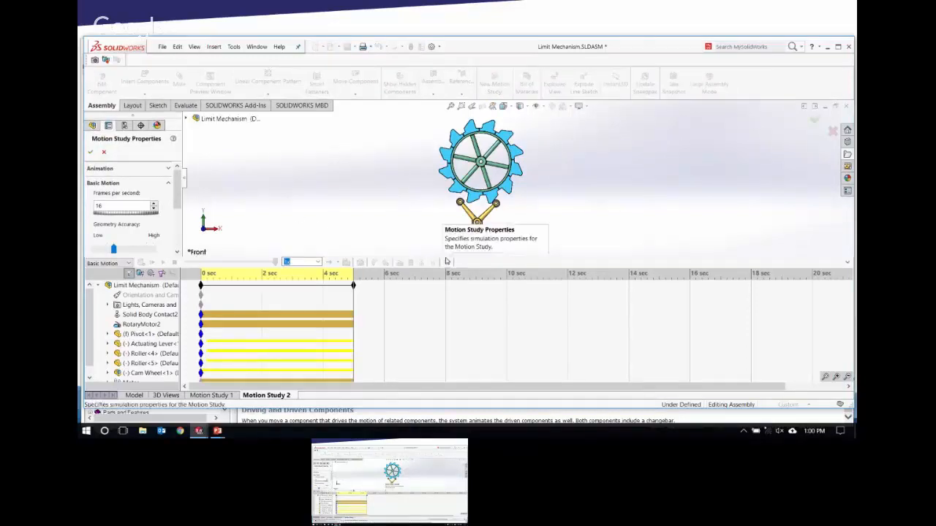
left_click_drag(444, 258, 444, 309)
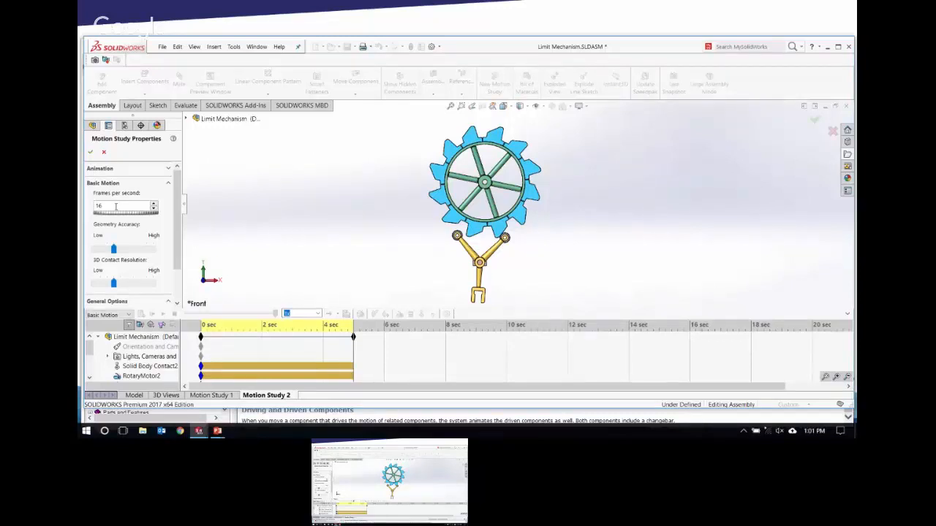
left_click_drag(179, 203, 177, 237)
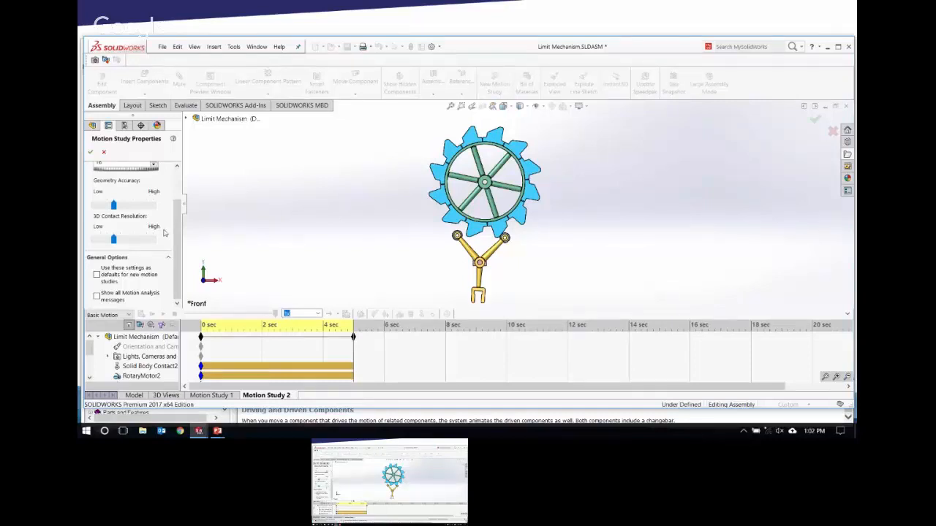
scroll(177, 219, "up", 2)
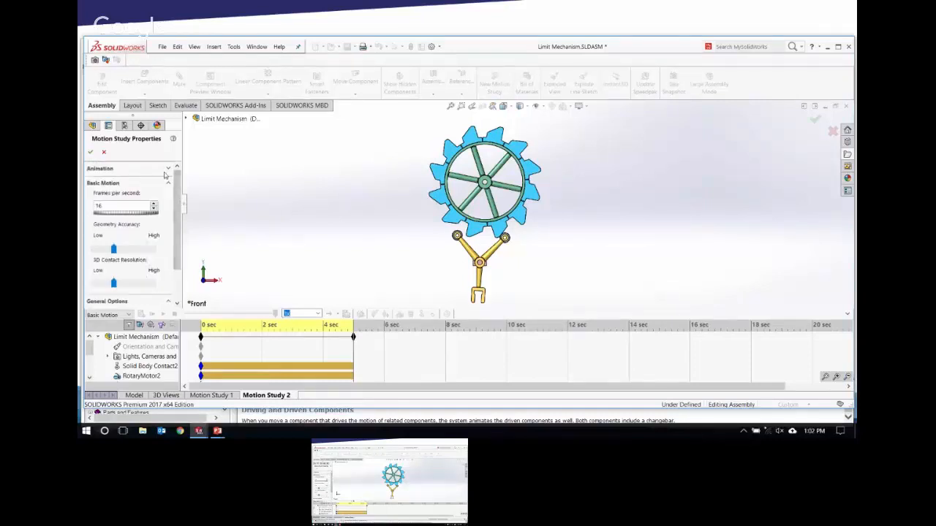
left_click(167, 170)
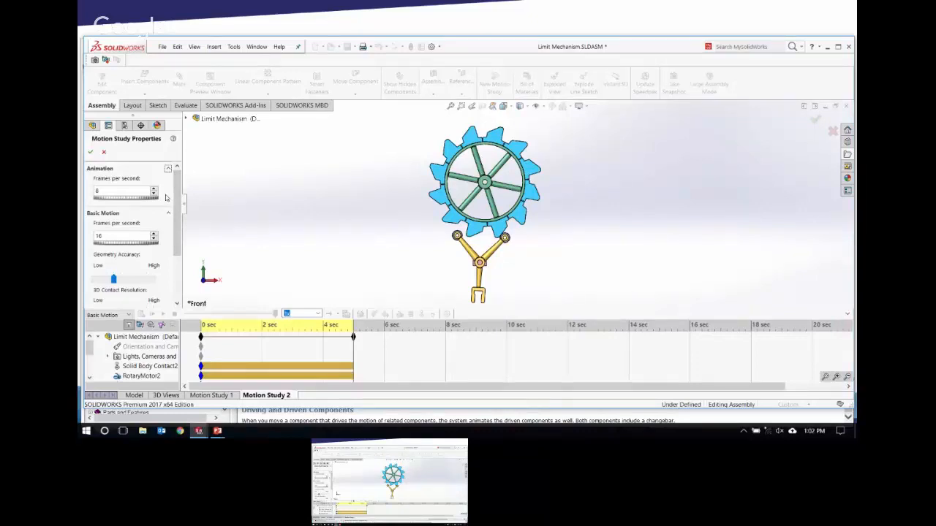
mouse_move(180, 190)
left_mouse_down()
mouse_move(178, 255)
mouse_move(179, 187)
left_mouse_up()
left_click(90, 152)
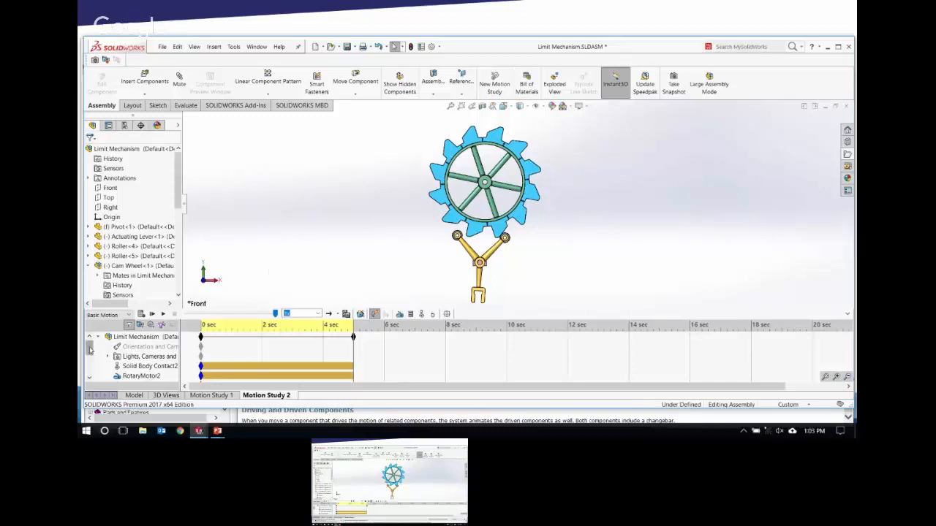
Place a key at 2.6 seconds on the rotary motor's timeline row.
scroll(91, 351, "down", 3)
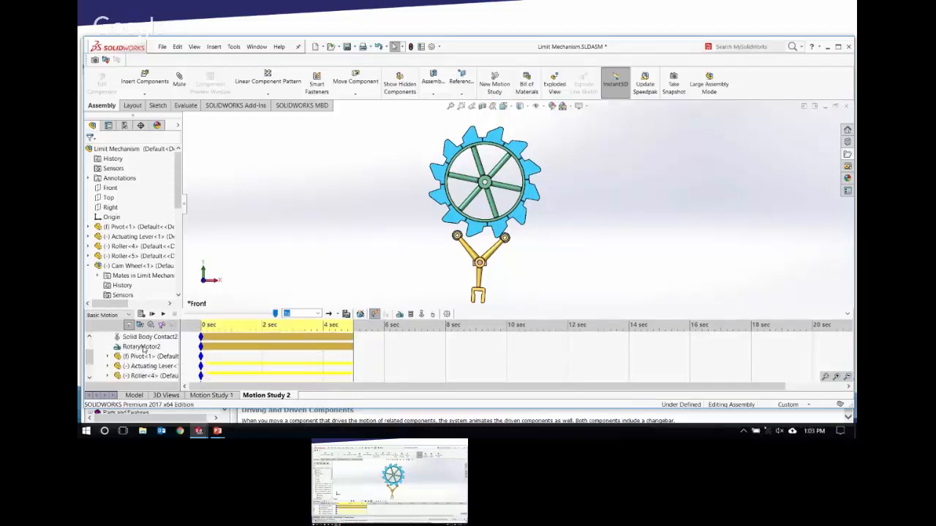
left_click(142, 347)
right_click(280, 349)
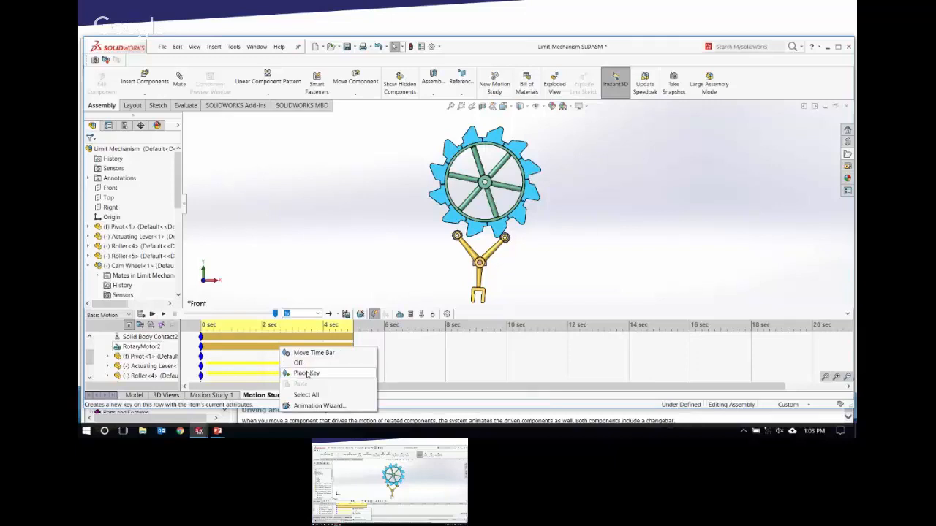
left_click(307, 374)
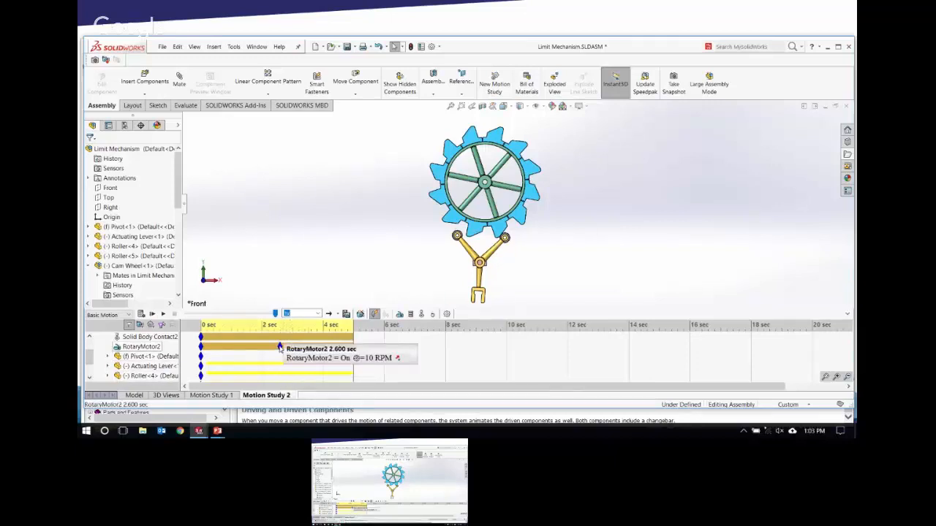
Switch the rotary motor off at the 2.6-second key, and recalculate and play the study.
right_click(280, 348)
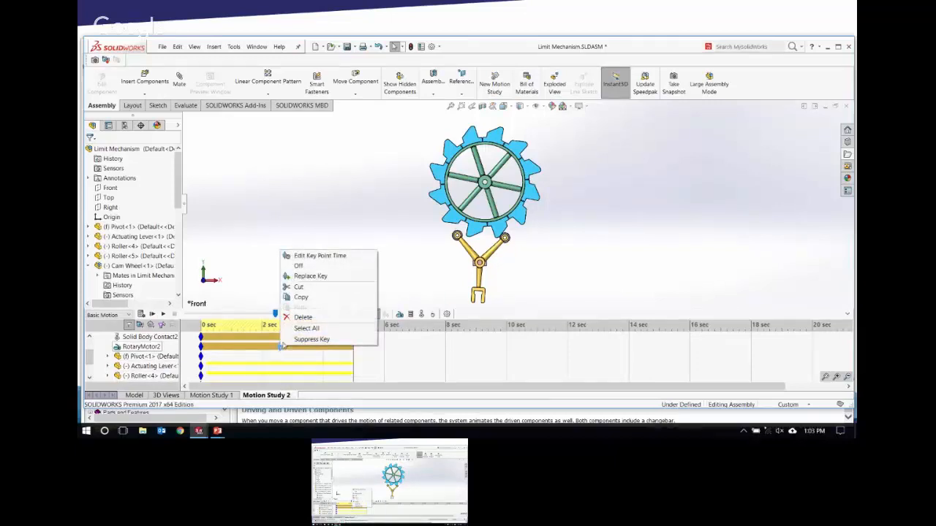
left_click(317, 266)
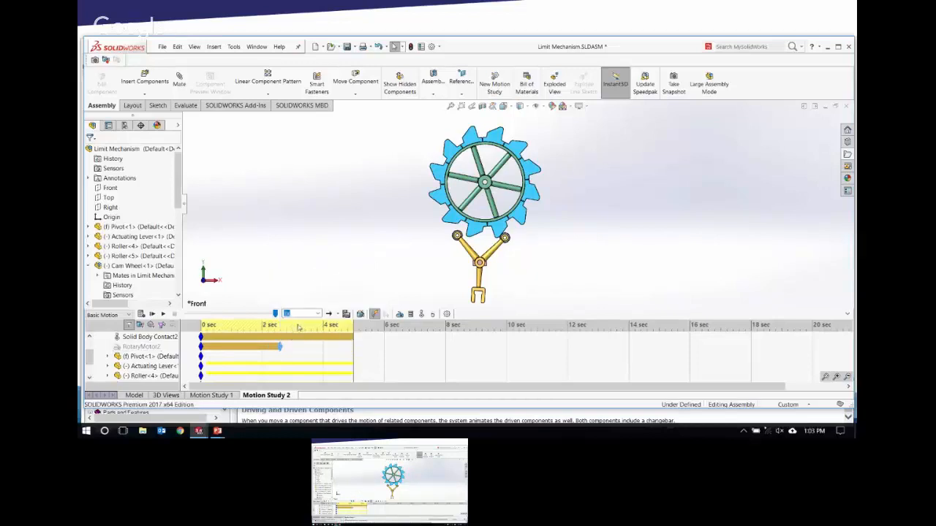
mouse_move(280, 346)
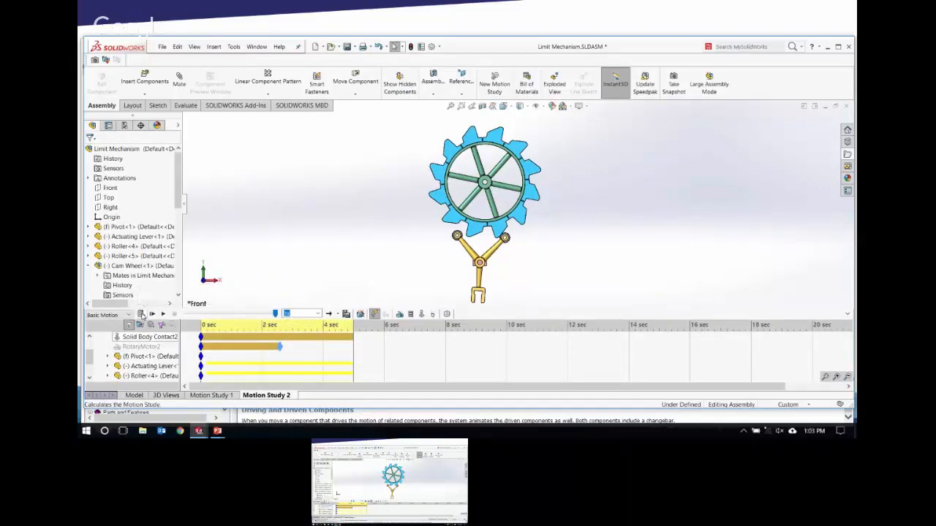
left_click(142, 315)
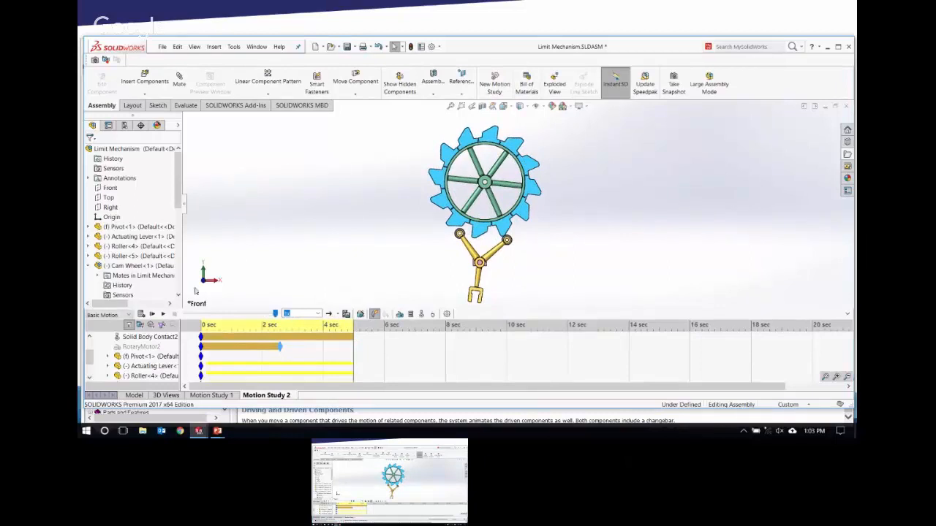
left_click(152, 314)
Move the time bar to the 2.6-second key and switch the rotary motor back on there.
left_click_drag(358, 341, 281, 331)
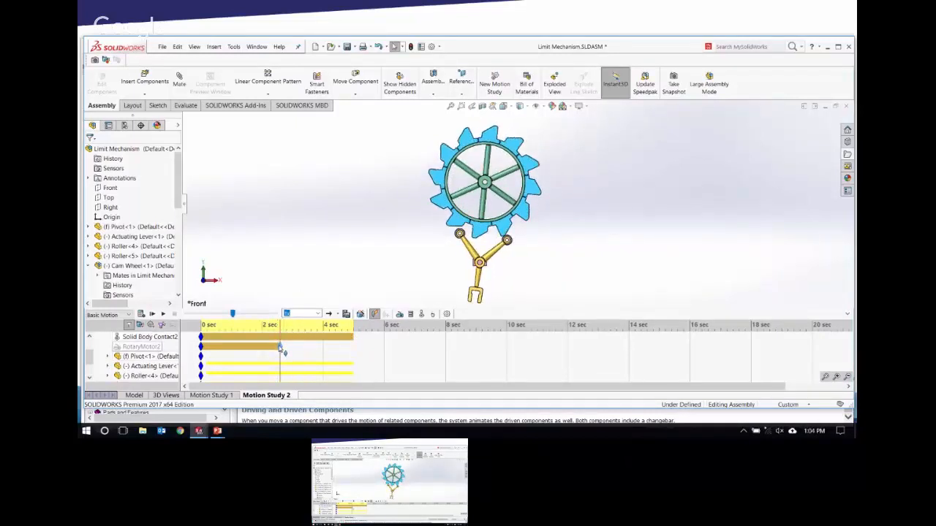
right_click(280, 348)
left_click(305, 271)
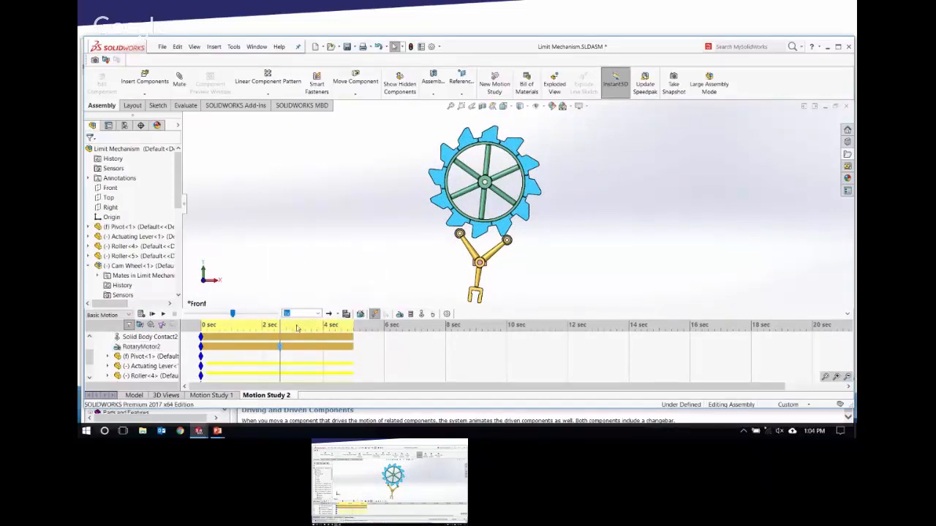
Set the rotary motor's constant speed to 0 RPM at the 2.6-second key.
right_click(280, 347)
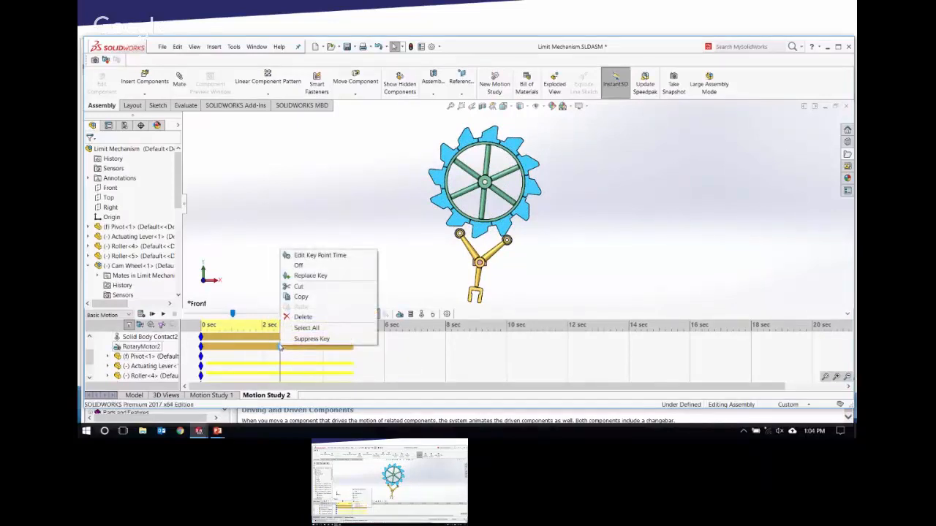
right_click(144, 348)
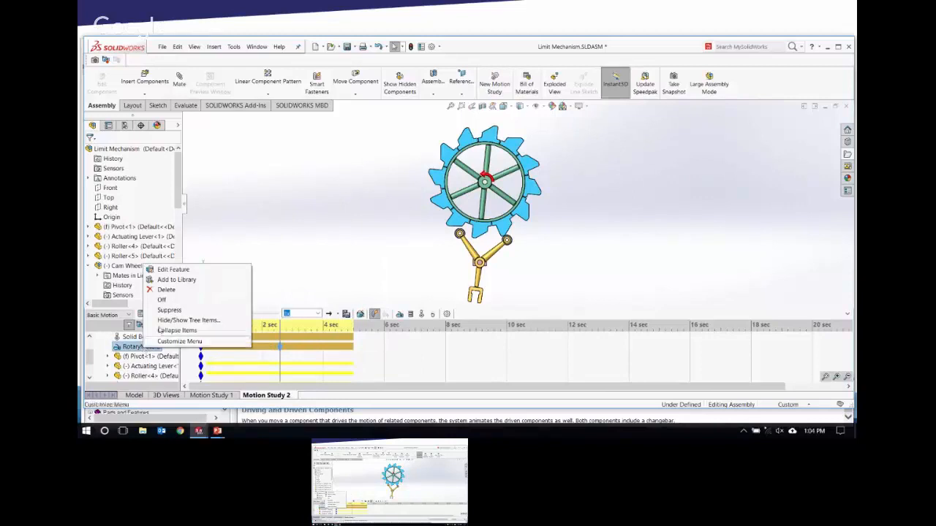
left_click(173, 269)
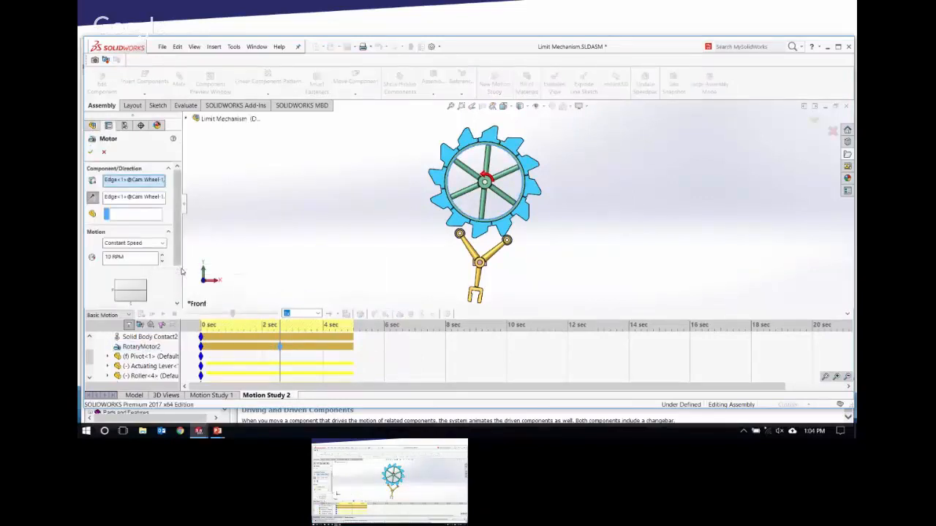
scroll(175, 248, "down", 1)
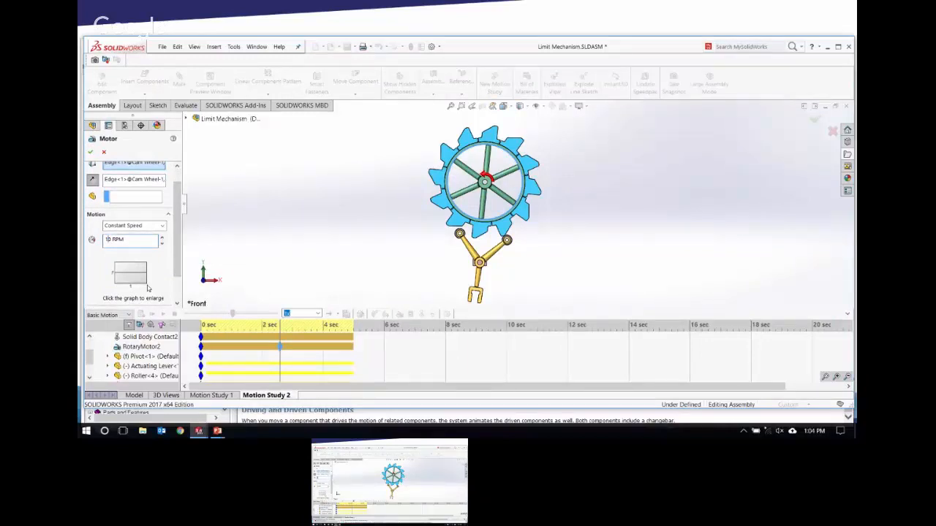
key("BackSpace")
left_click(91, 151)
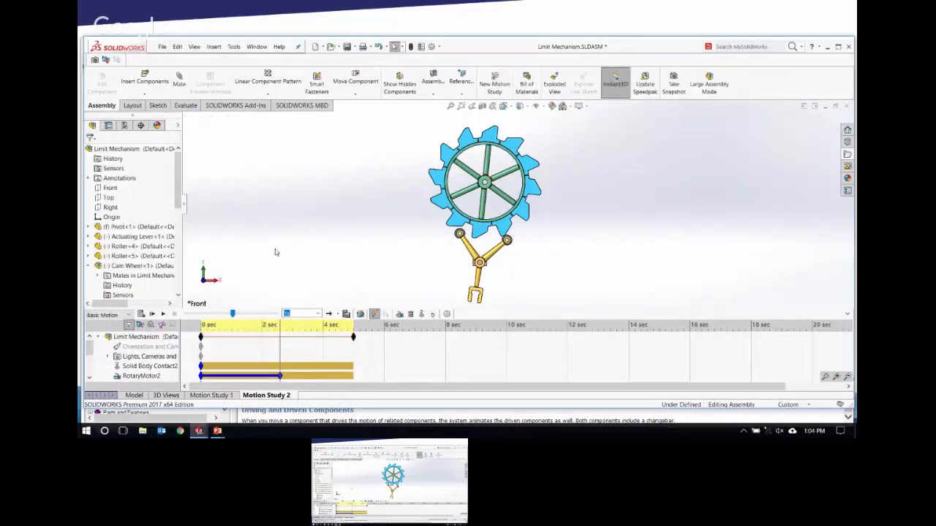
Apply the Ease in interpolation mode to the rotary motor's 2.6-second key and recalculate the study.
right_click(280, 377)
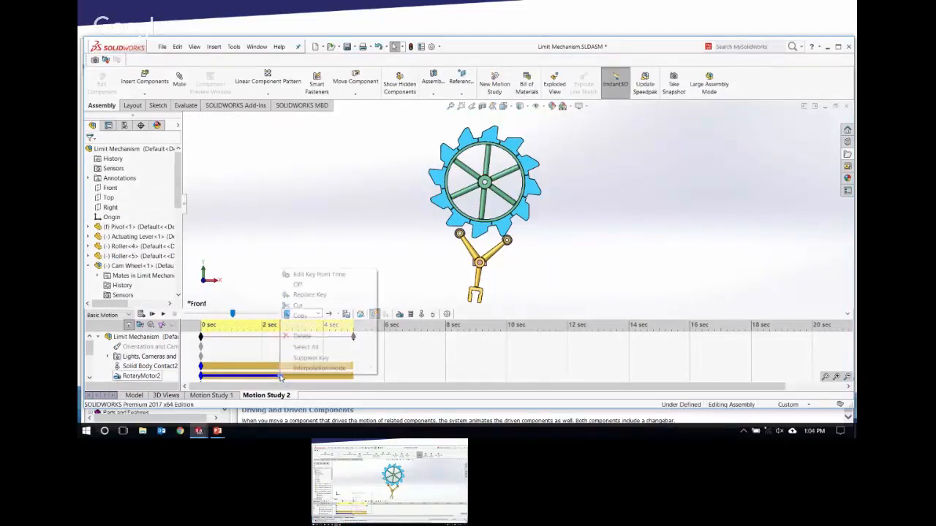
mouse_move(336, 372)
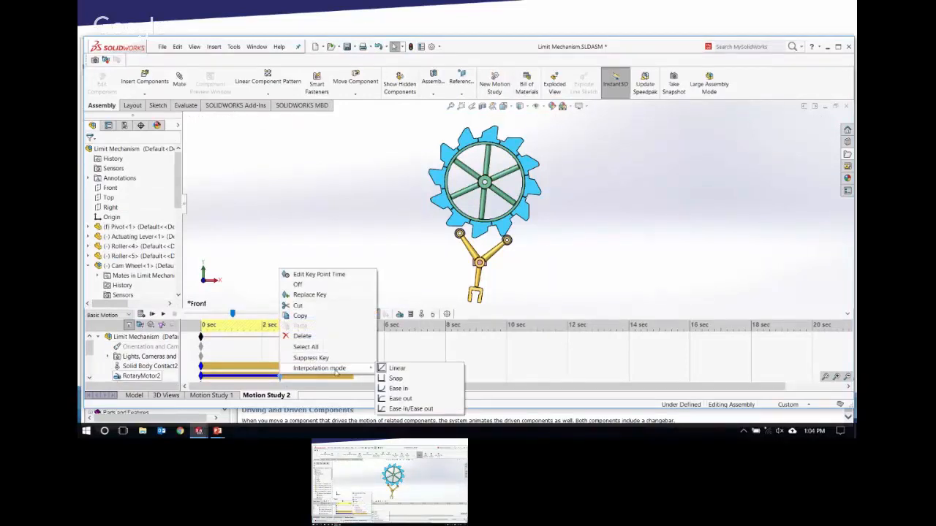
left_click(410, 388)
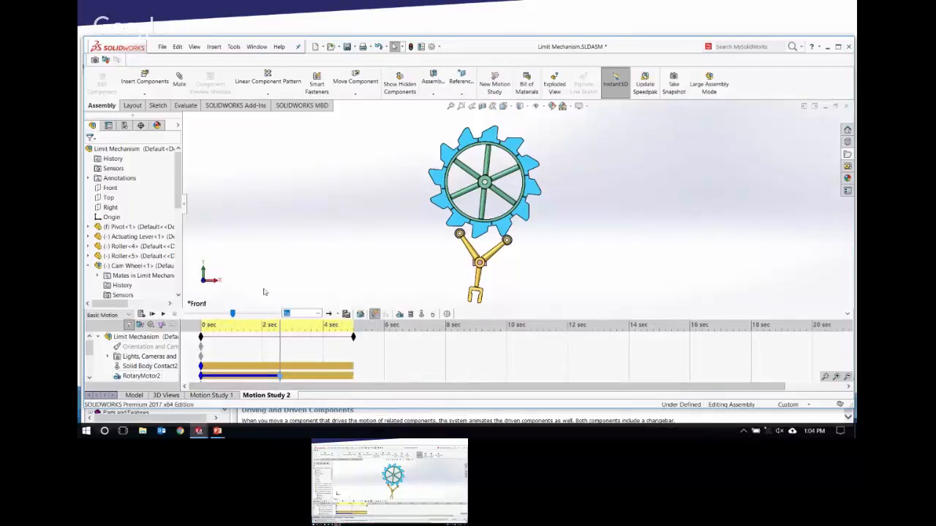
left_click(142, 314)
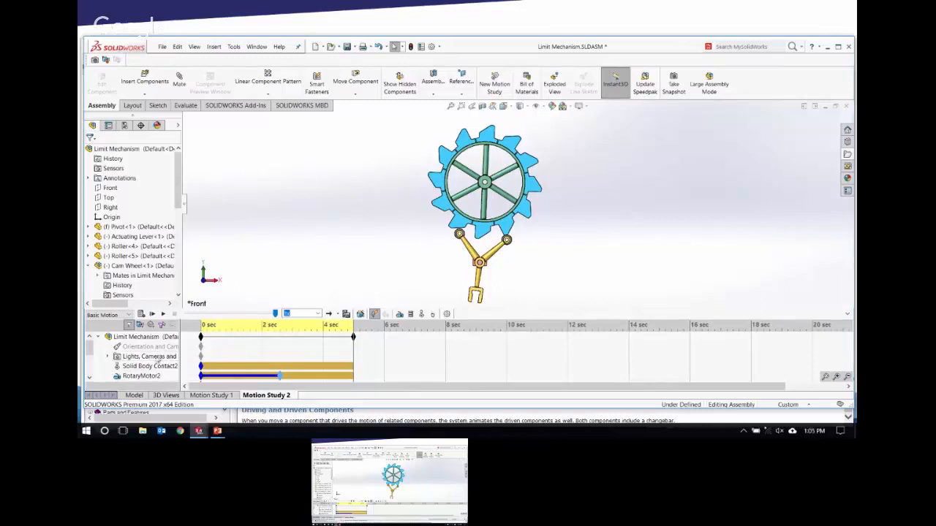
Review the rotary motor's settings at the end of the study and at 0 seconds, and recalculate the study.
right_click(144, 377)
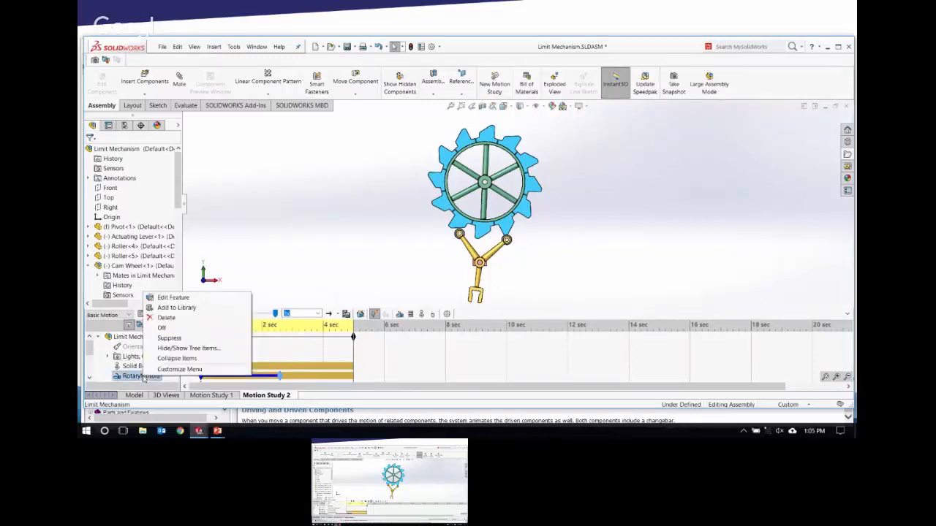
left_click(175, 298)
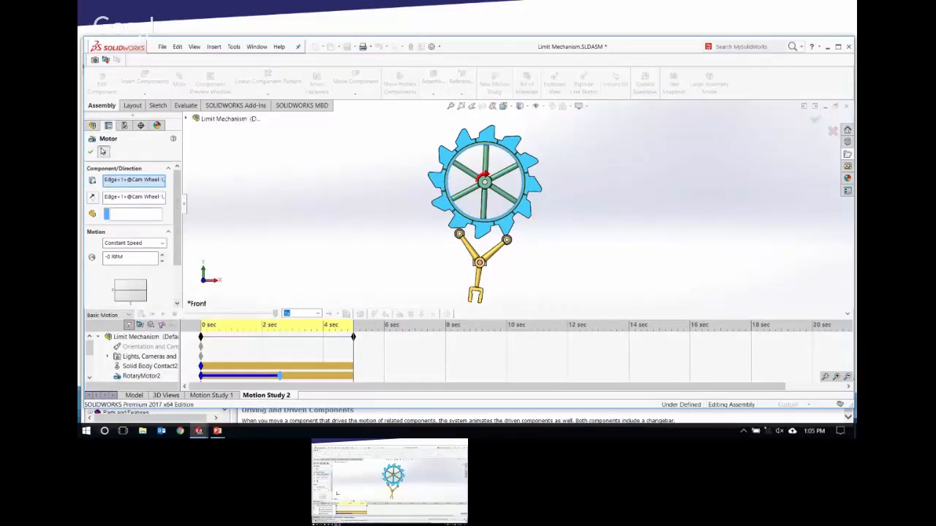
left_click(104, 153)
left_click_drag(352, 327, 201, 327)
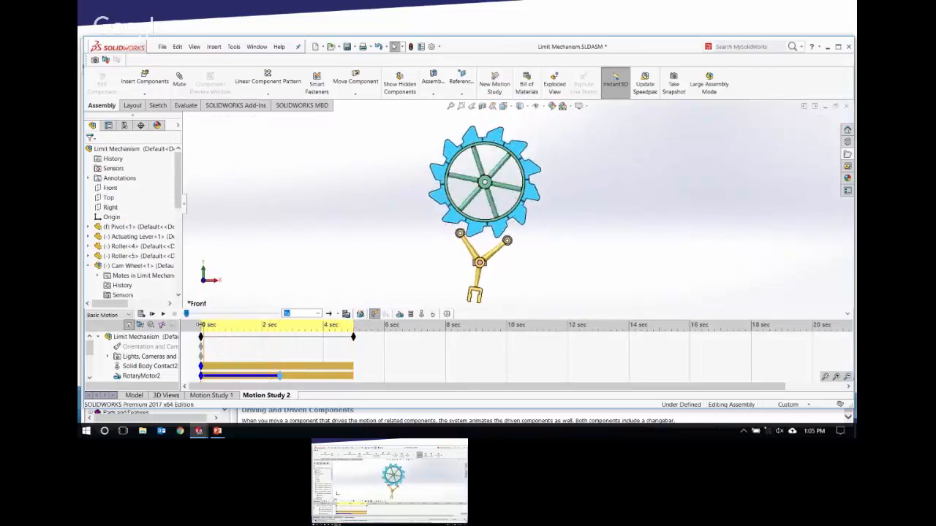
right_click(150, 375)
left_click(178, 298)
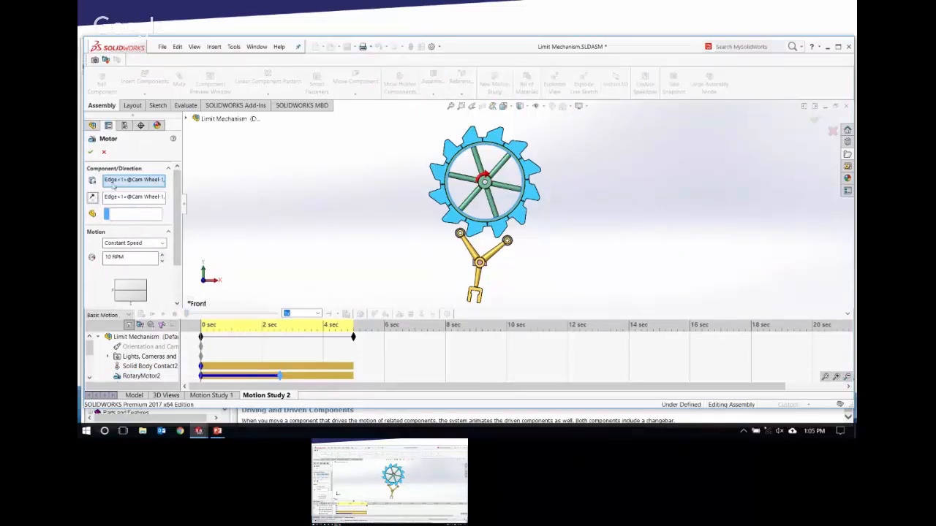
left_click(92, 153)
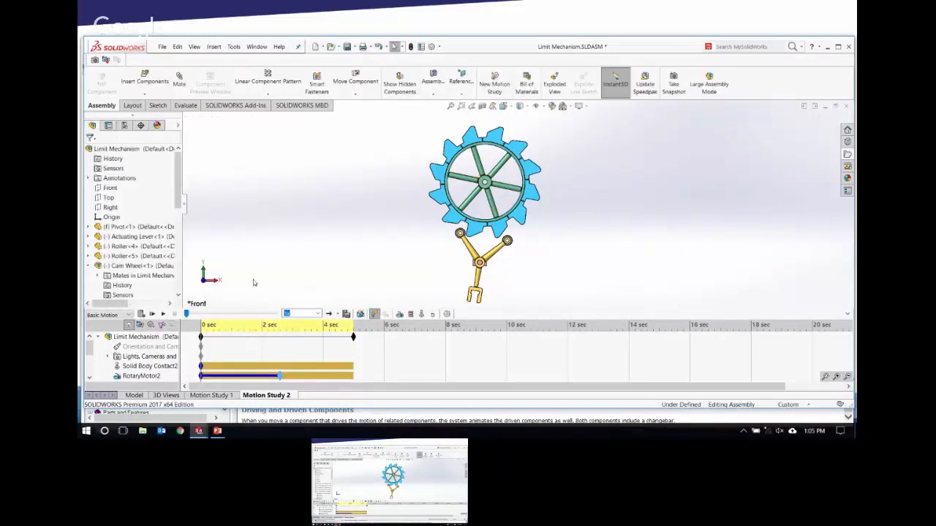
left_click(141, 314)
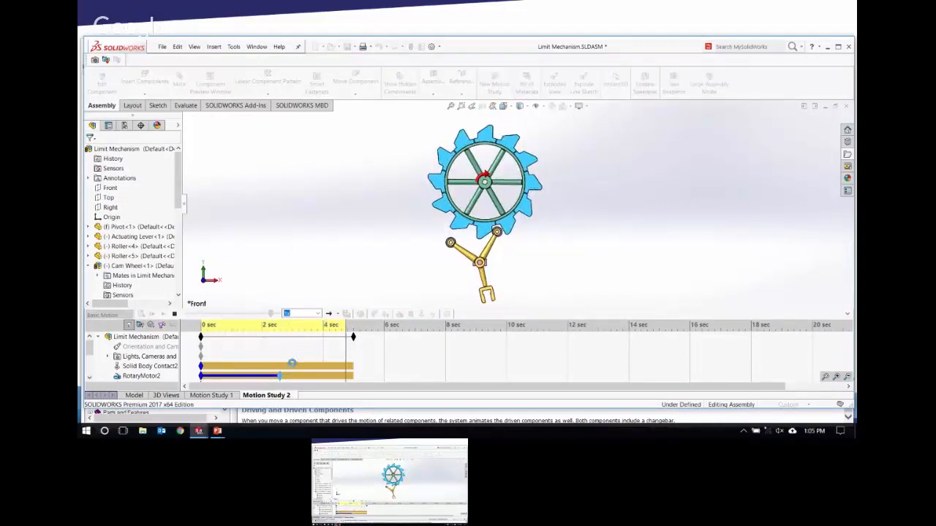
Return the time bar to 0 seconds and delete the rotary motor's 2.6-second key.
left_click_drag(353, 326, 201, 329)
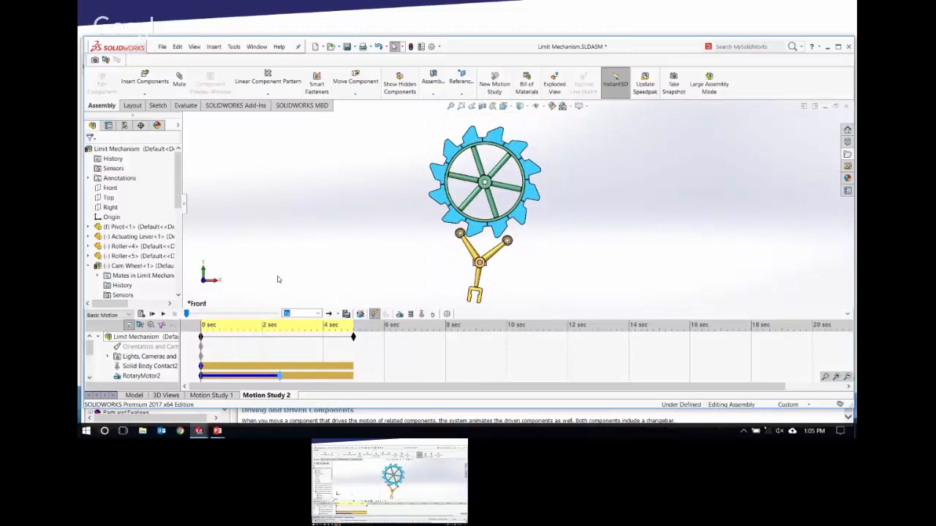
right_click(280, 376)
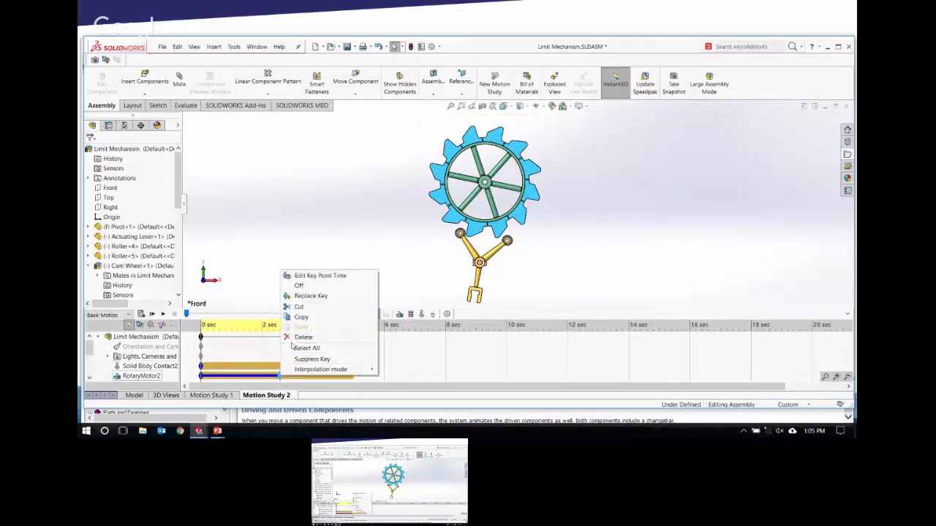
left_click(300, 338)
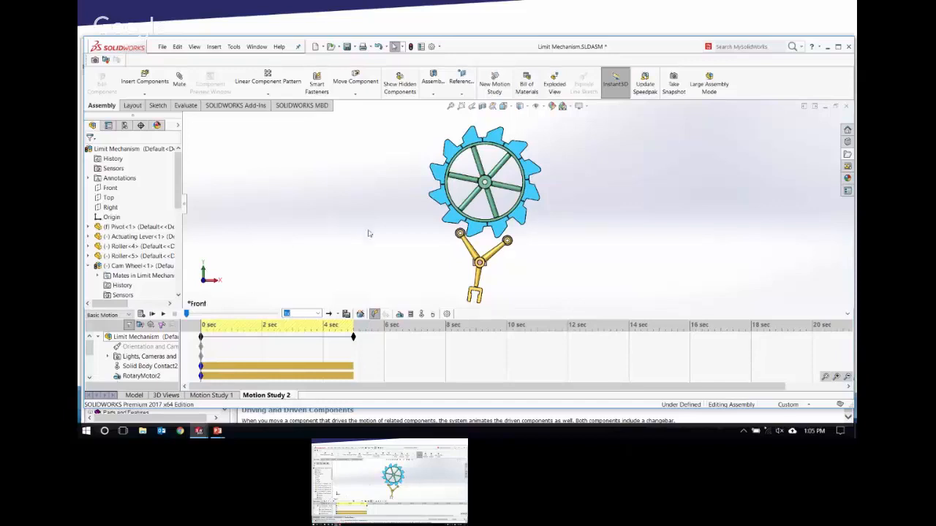
Set the rotary motor's constant speed to 25 RPM and recalculate the study.
left_click_drag(515, 313, 519, 272)
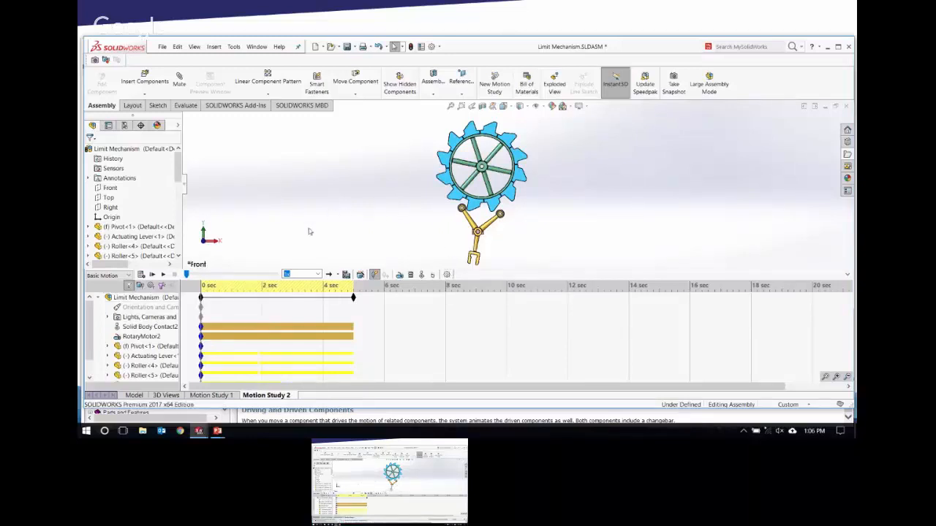
right_click(124, 337)
left_click(159, 341)
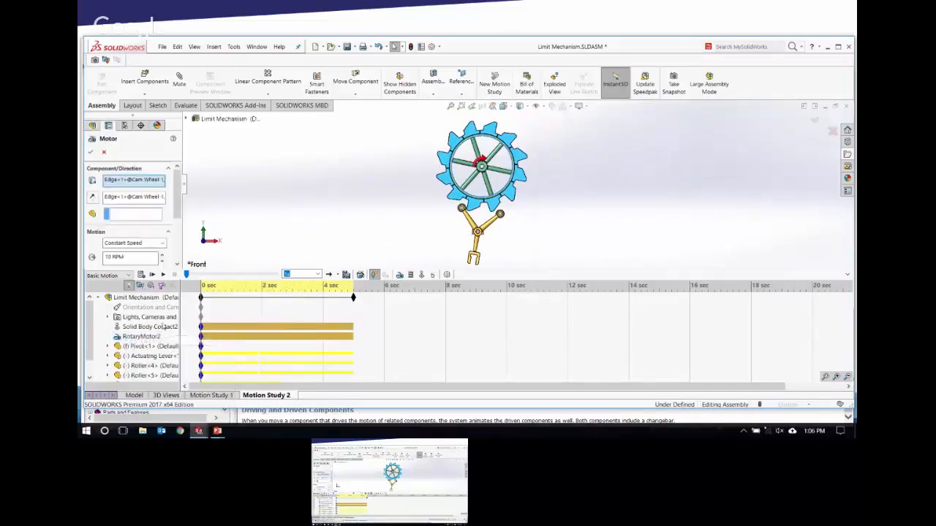
double_click(110, 257)
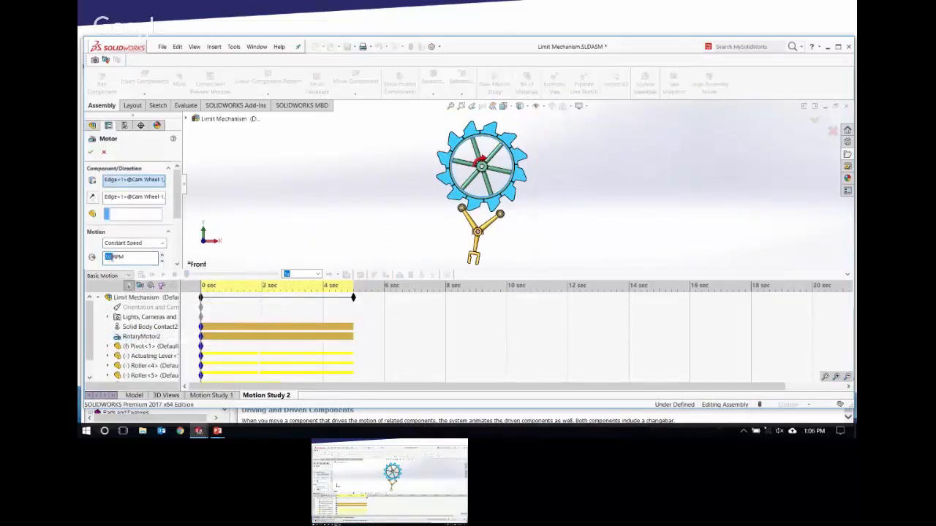
type("25")
left_click(91, 151)
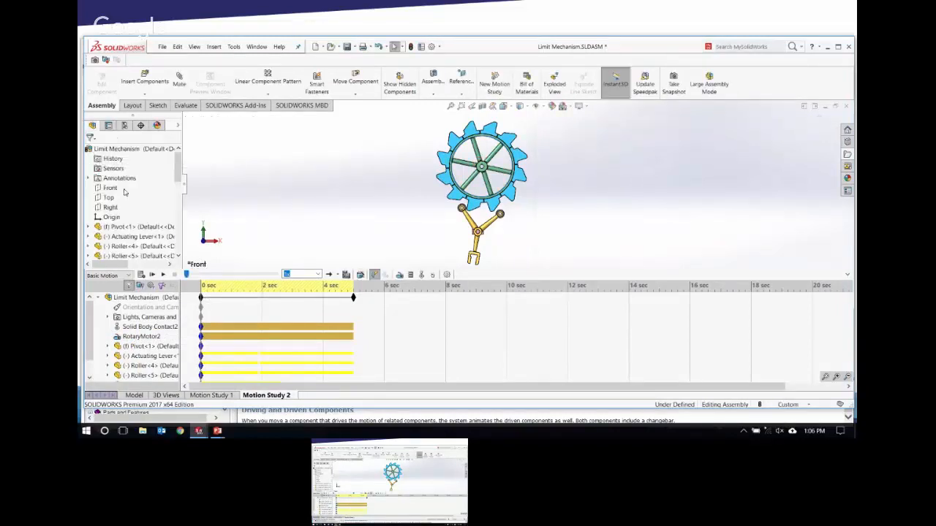
left_click(141, 274)
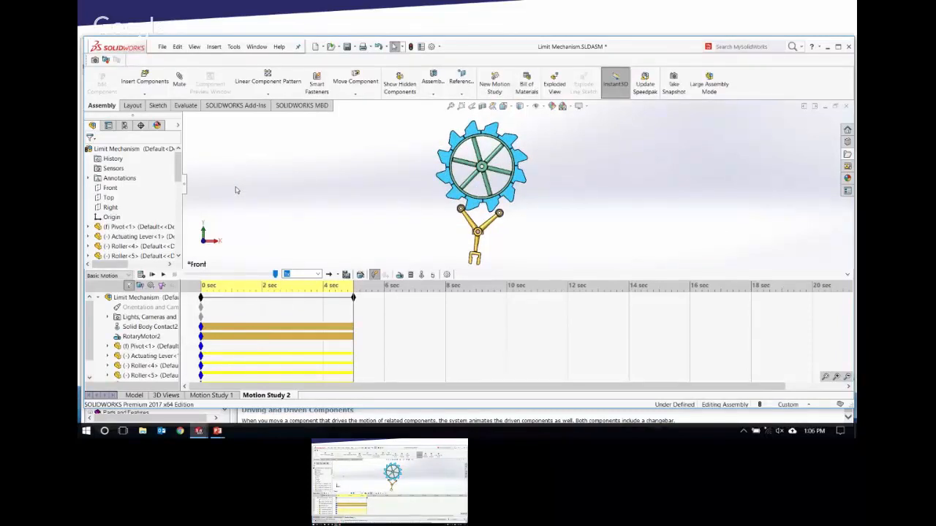
Set the Basic Motion frame rate to 8 frames per second in the motion study properties and recalculate the study.
left_click(447, 276)
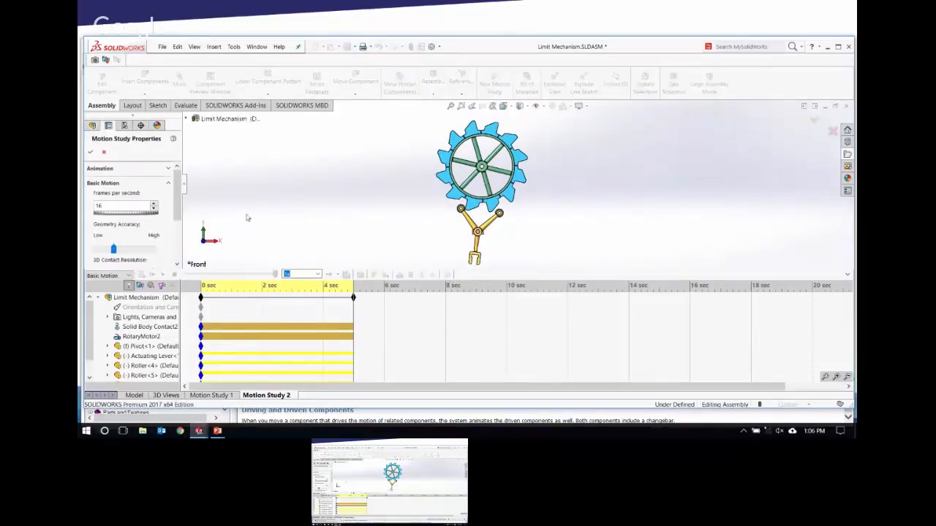
double_click(98, 205)
type("8")
left_click(91, 152)
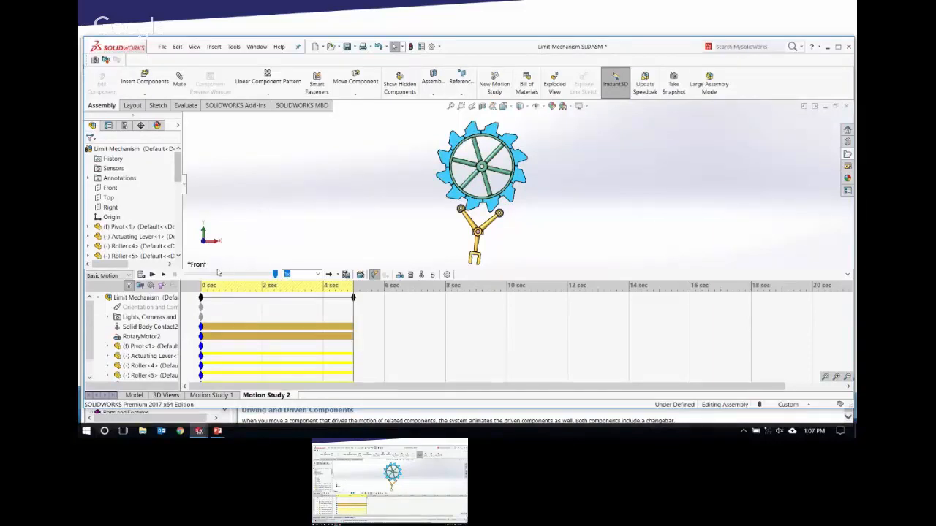
left_click(141, 274)
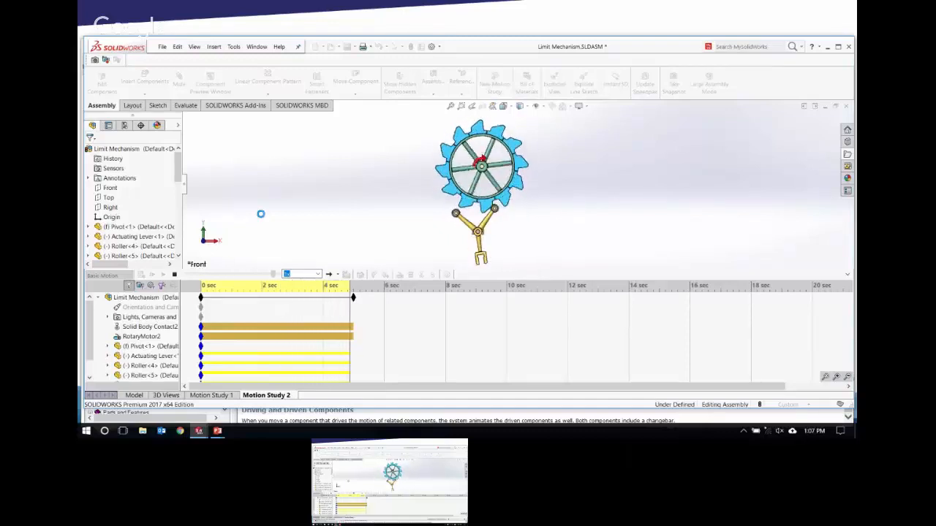
Set the playback speed to 0.25x and play the study from the start, stopping it before the end.
left_click(317, 275)
left_click(302, 292)
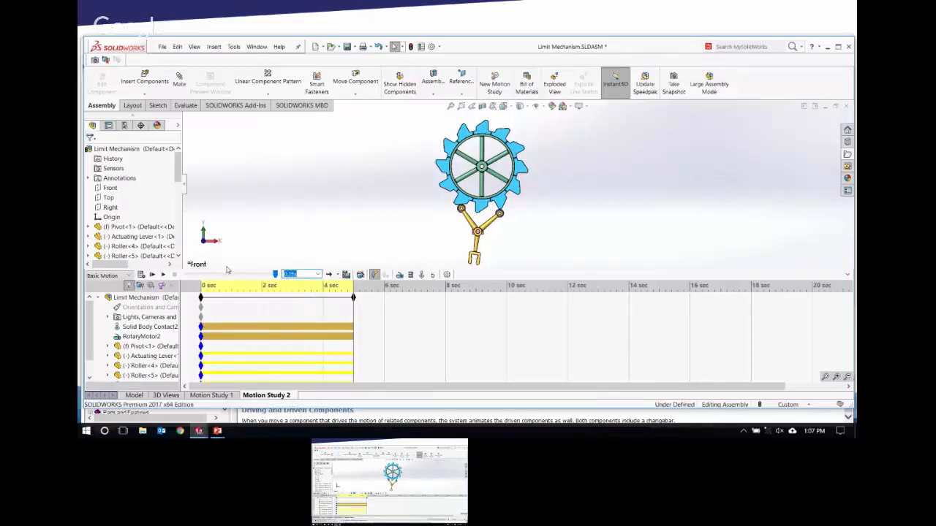
scroll(92, 344, "down", 1)
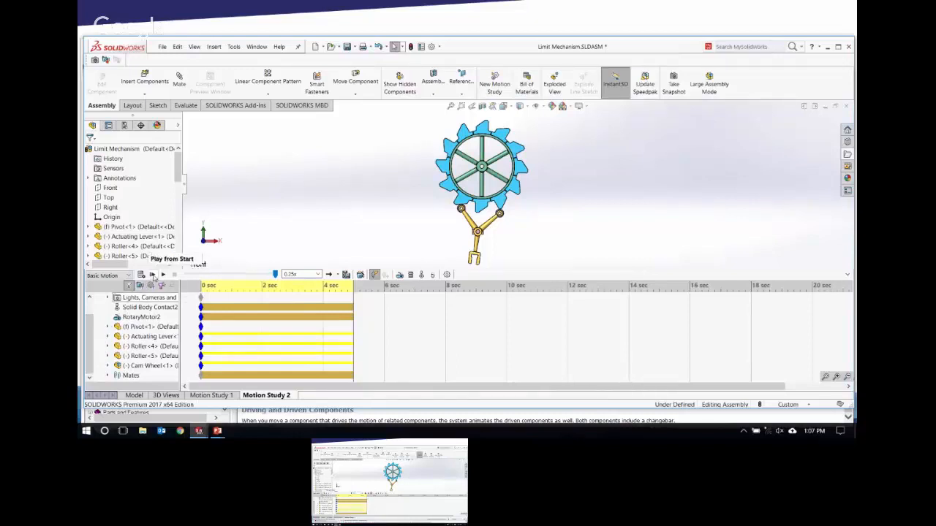
left_click(152, 275)
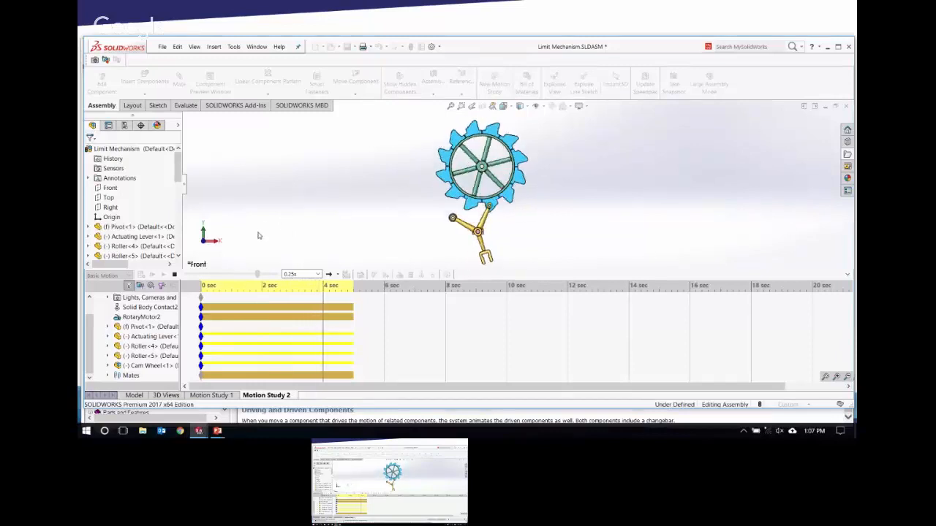
left_click(174, 274)
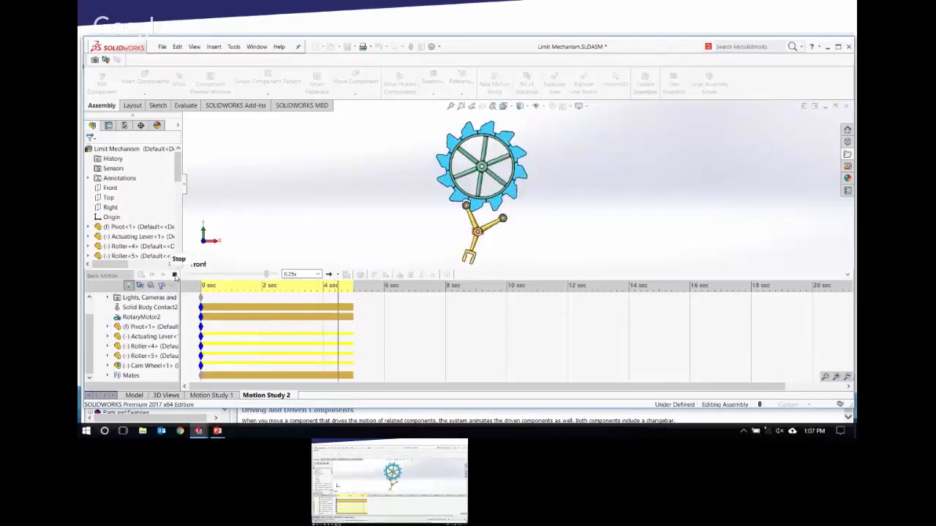
Return to the assembly model and open the recent file Free Motion.SLDASM.
left_click(132, 396)
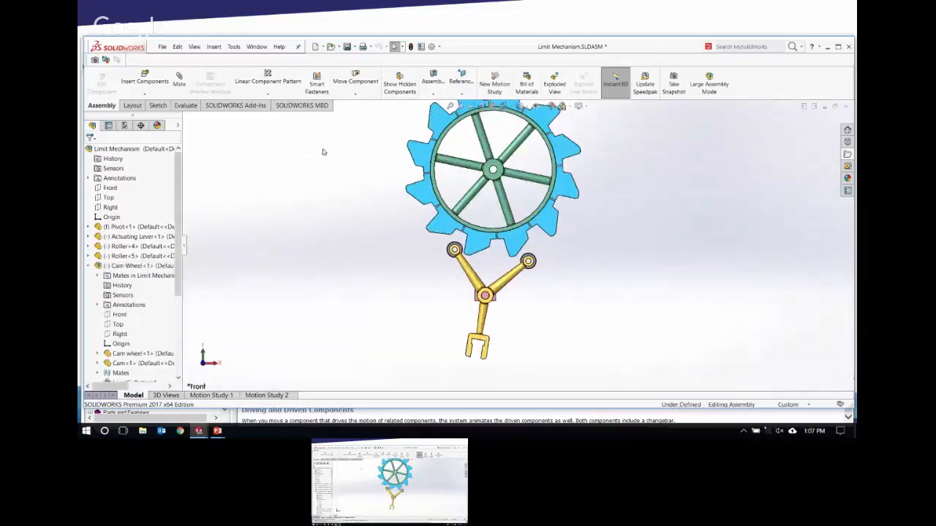
left_click(163, 48)
mouse_move(242, 81)
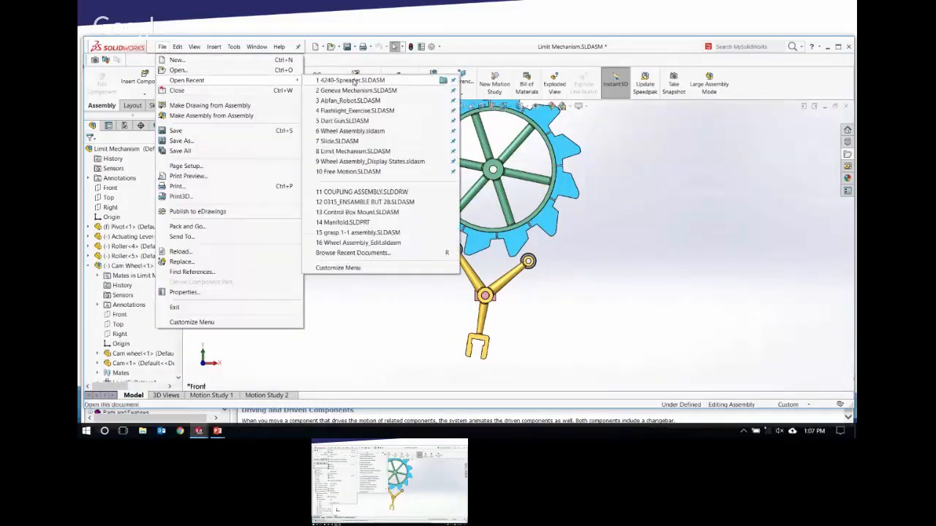
left_click(377, 172)
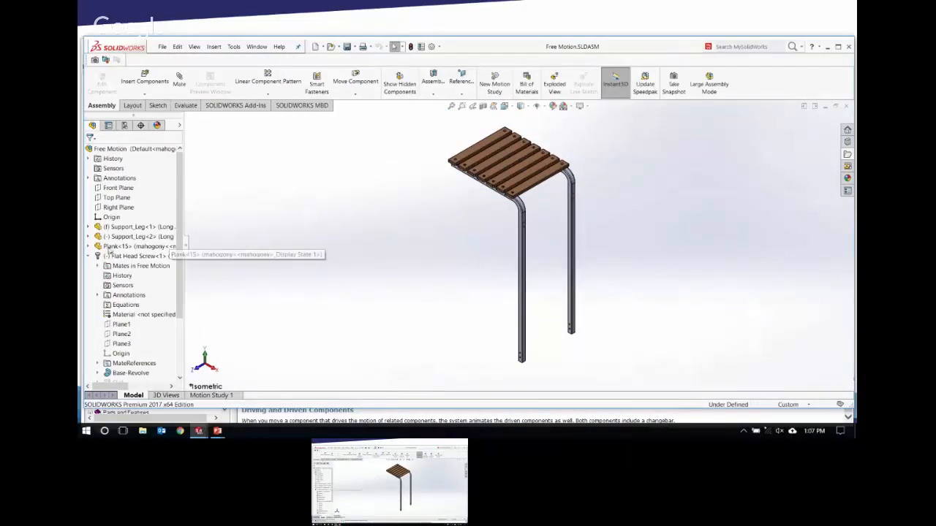
Create a new motion study in the Free Motion assembly alongside Motion Study 1.
left_click(89, 256)
scroll(495, 151, "down", 10)
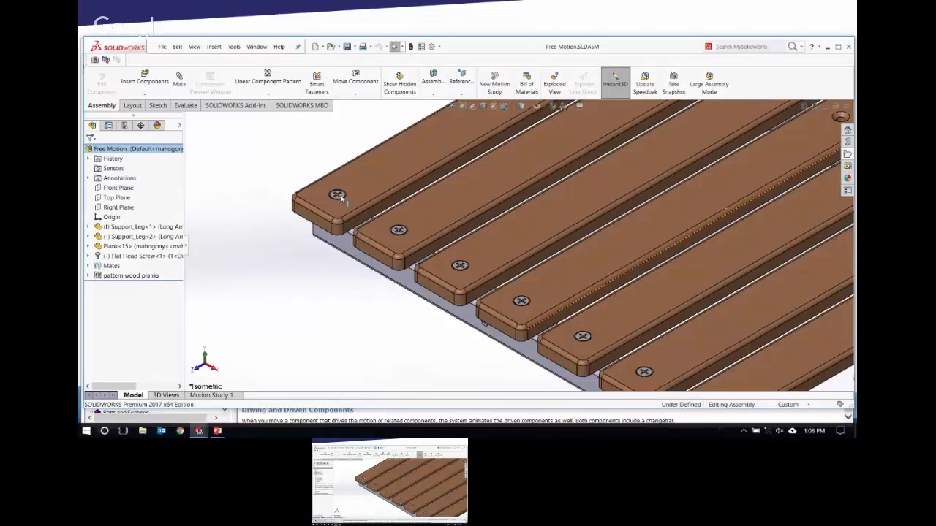
left_click(214, 395)
right_click(214, 396)
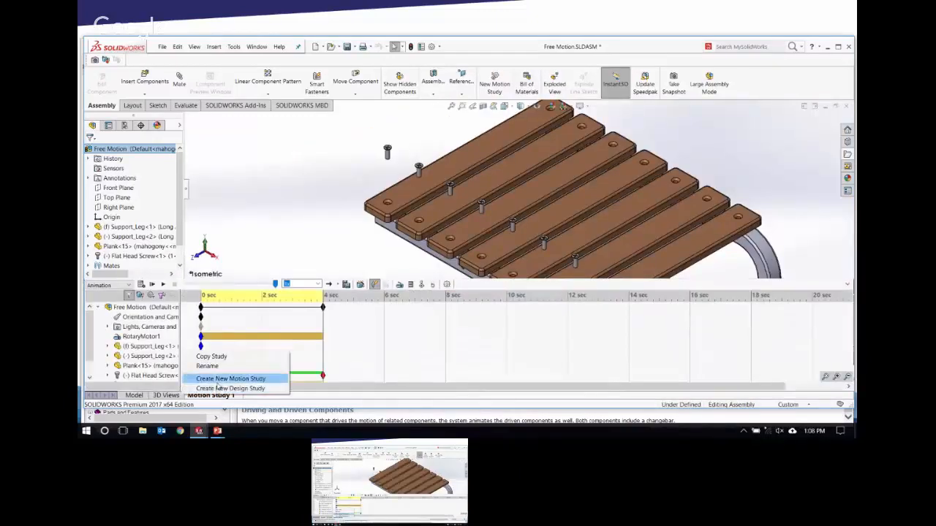
left_click(224, 380)
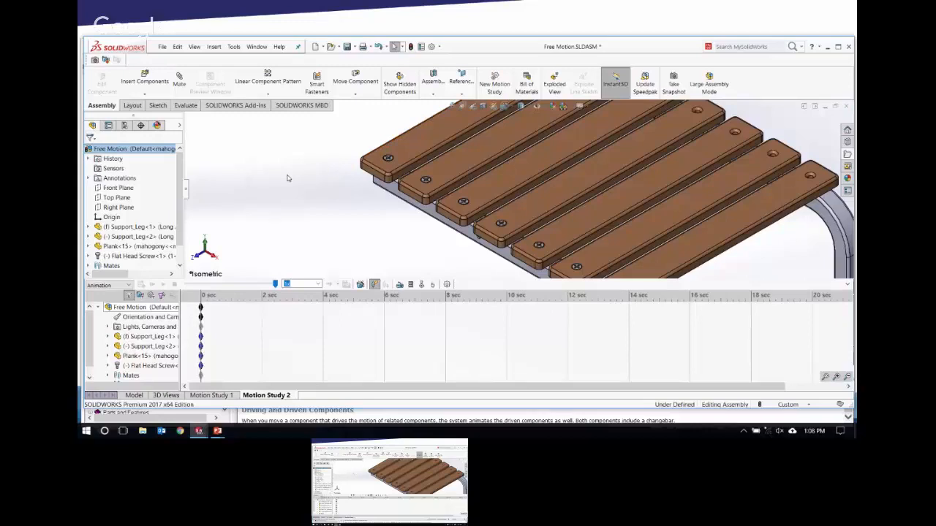
Expand the mates in the motion study tree, select the Fastener mate and move the time bar to 2 seconds.
left_click_drag(92, 352, 94, 363)
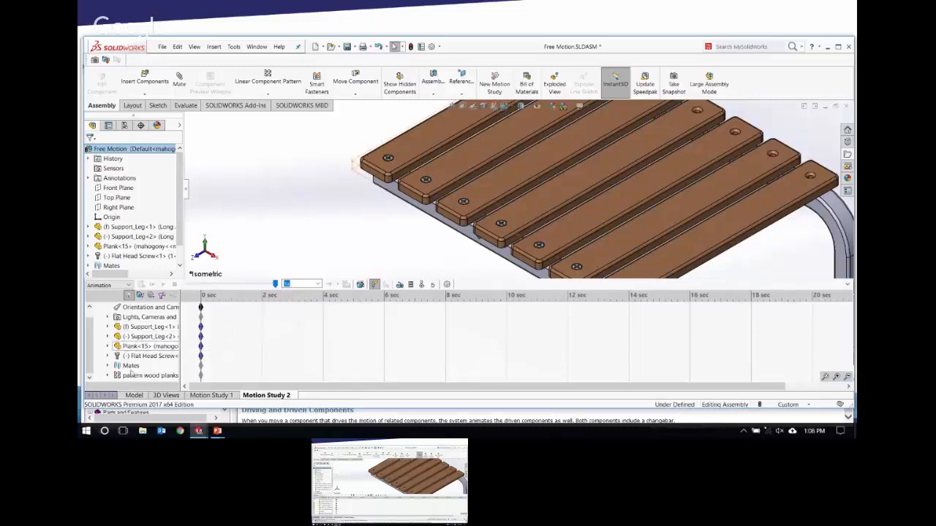
left_click(107, 365)
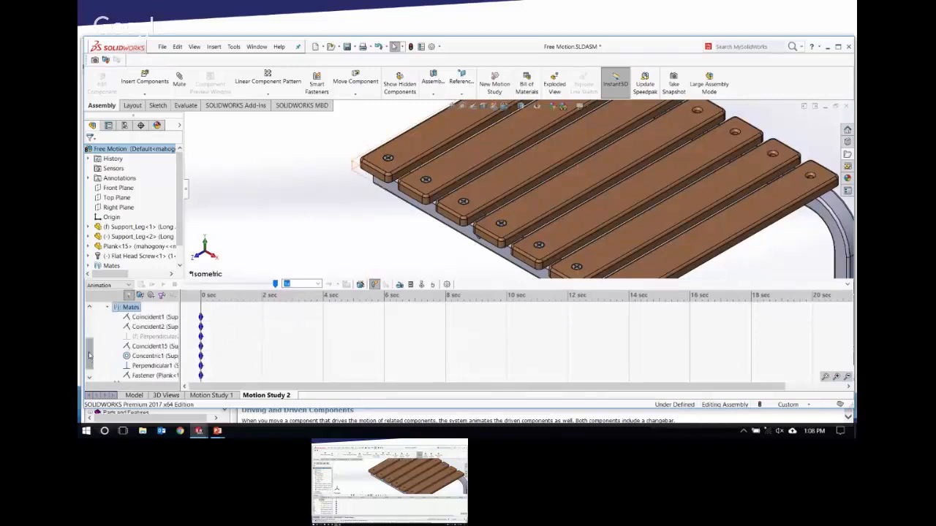
scroll(89, 355, "down", 1)
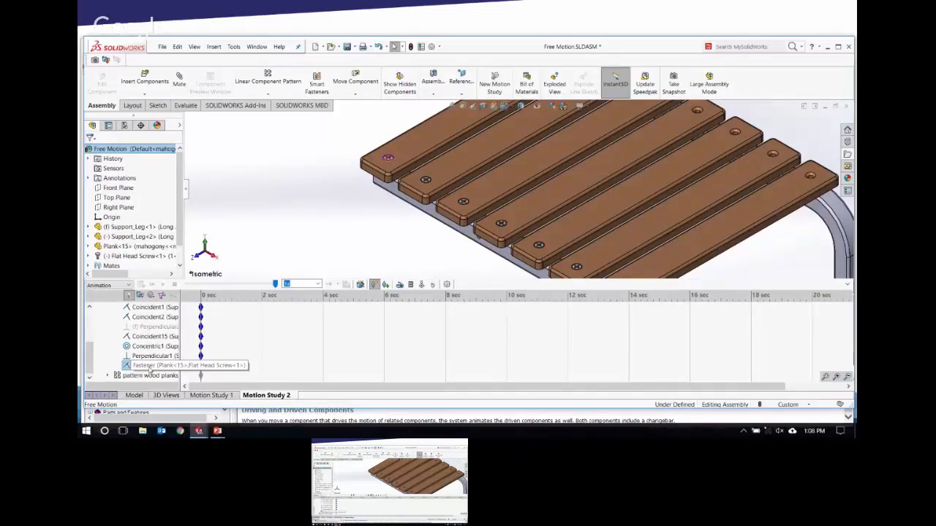
left_click(149, 370)
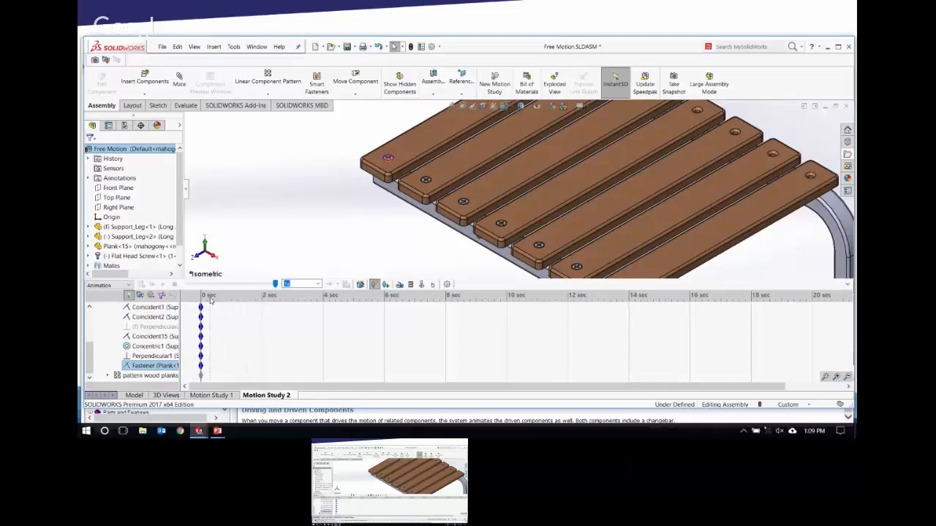
left_click_drag(202, 295, 261, 295)
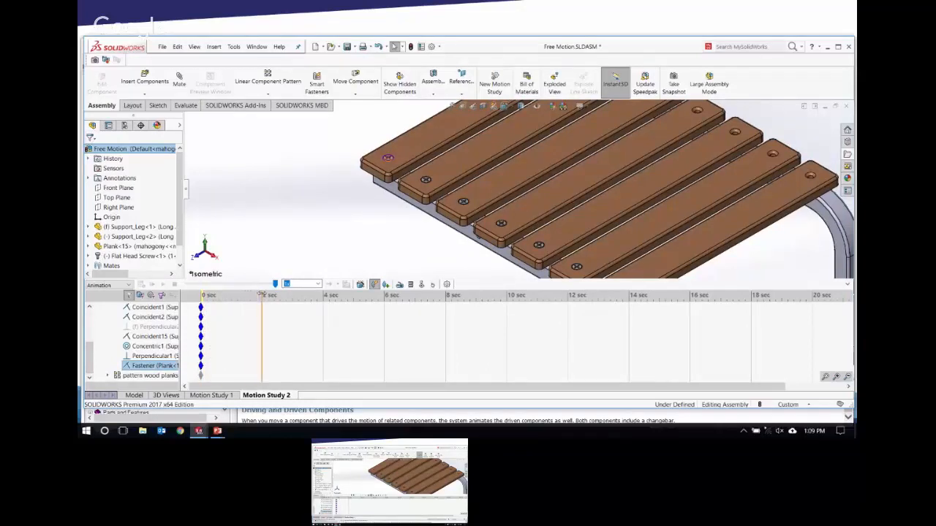
left_click(324, 233)
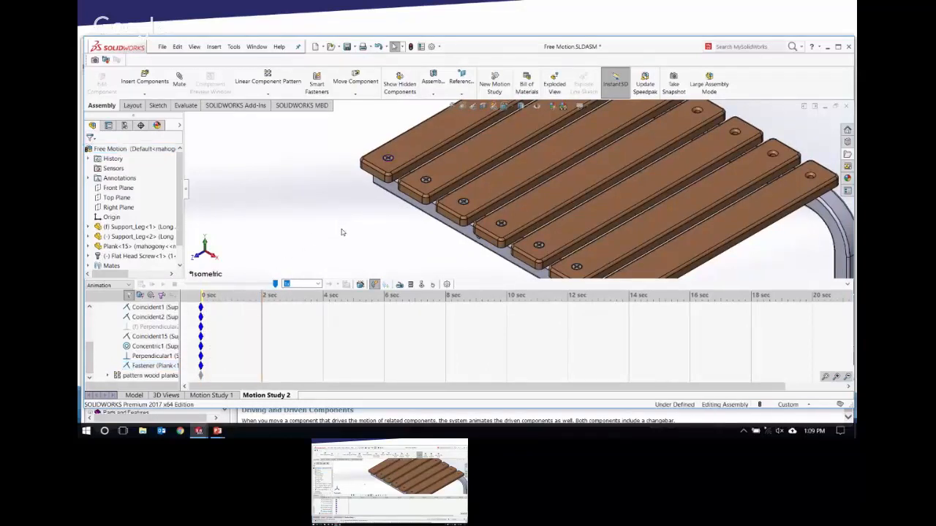
scroll(367, 221, "up", 1)
middle_click_drag(450, 187, 408, 244, "ctrl")
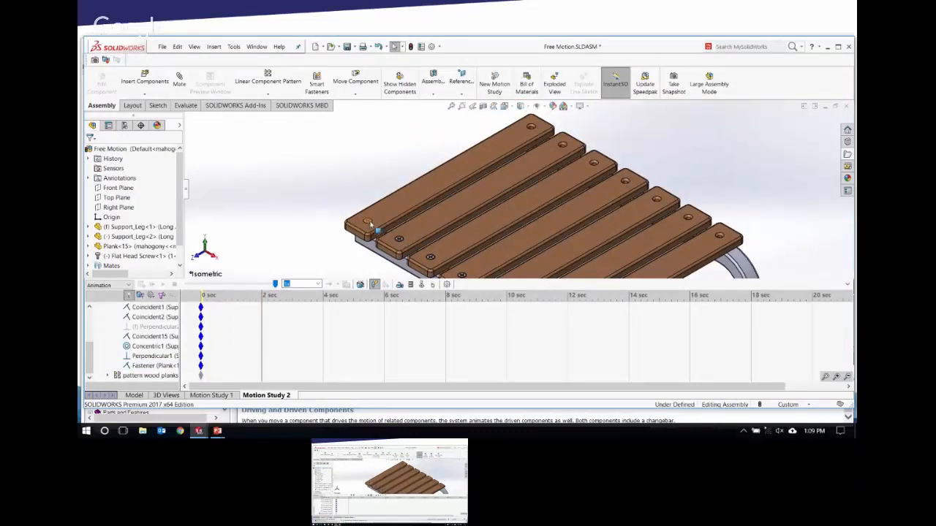
right_click(370, 224)
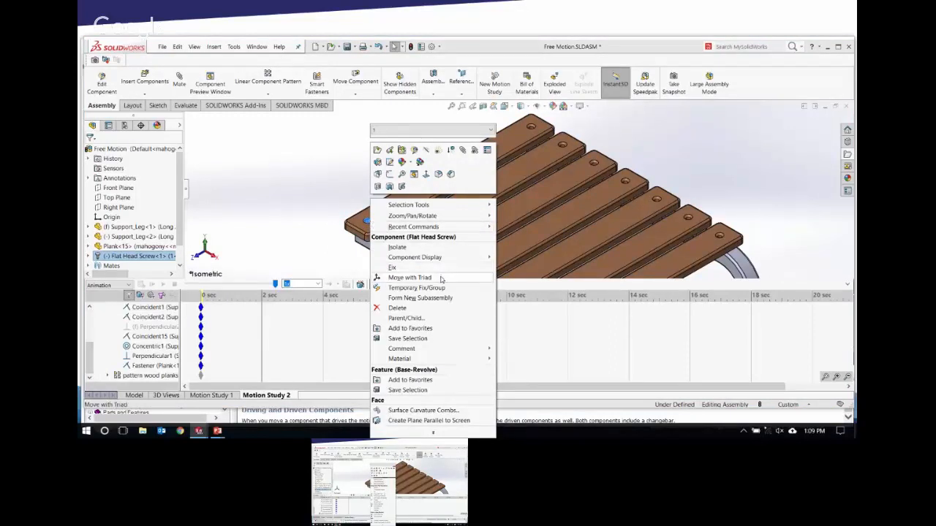
left_click(297, 150)
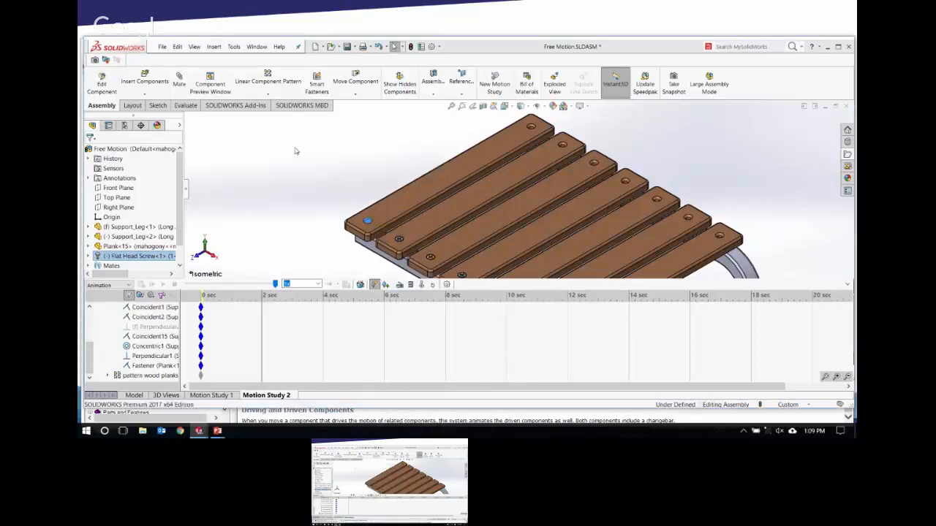
left_click(356, 95)
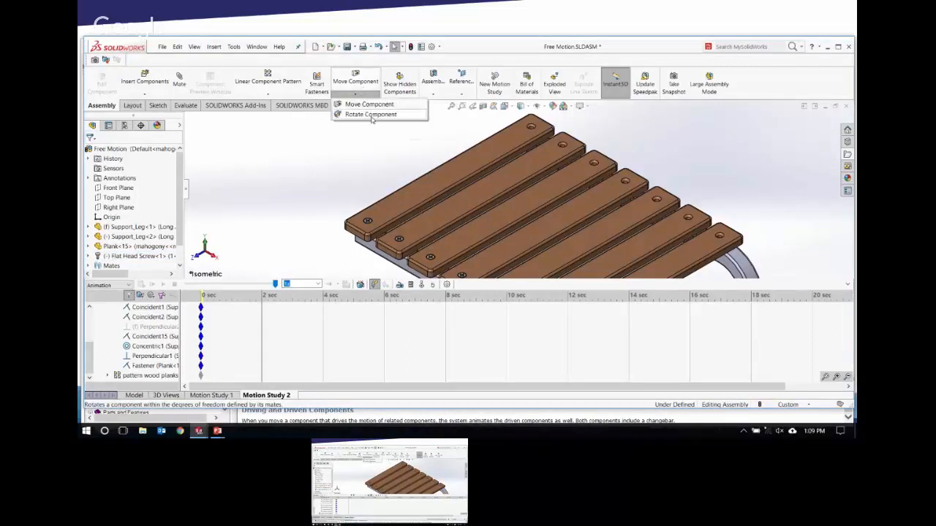
left_click(371, 115)
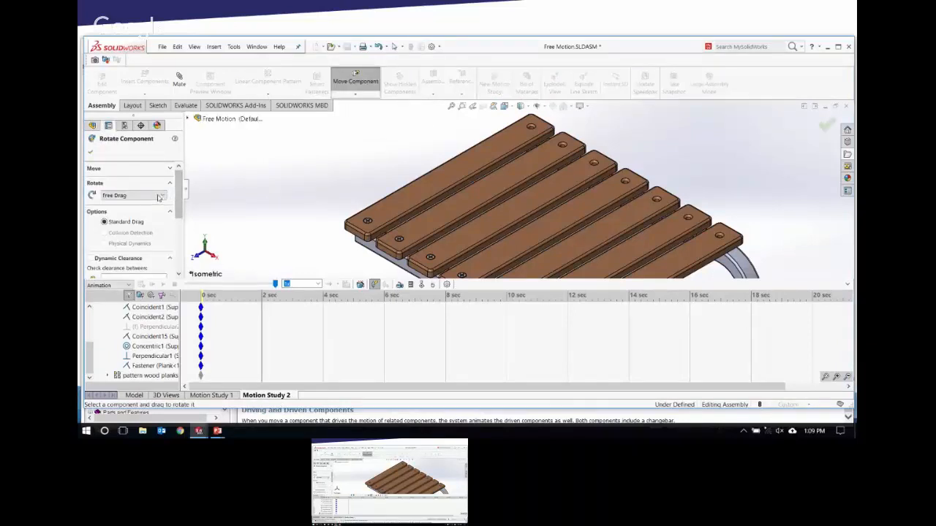
left_click(160, 196)
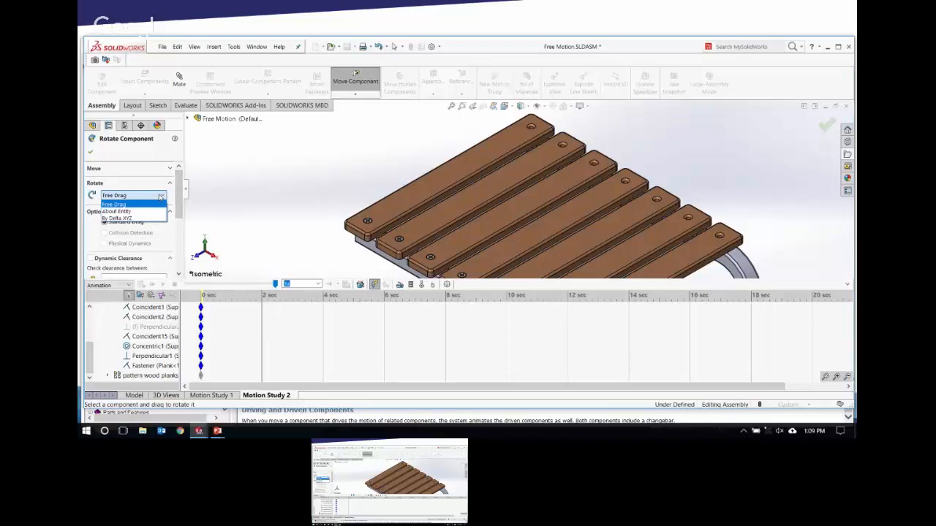
left_click(89, 153)
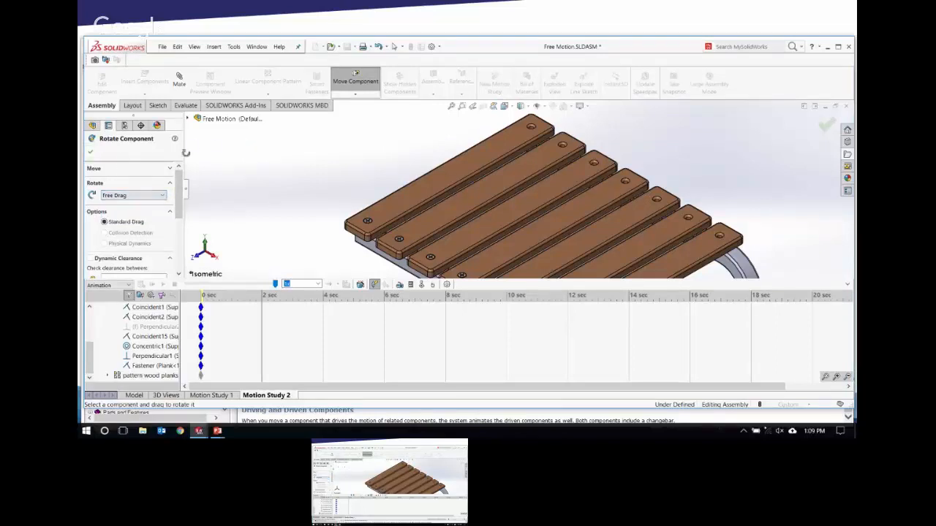
left_click(90, 151)
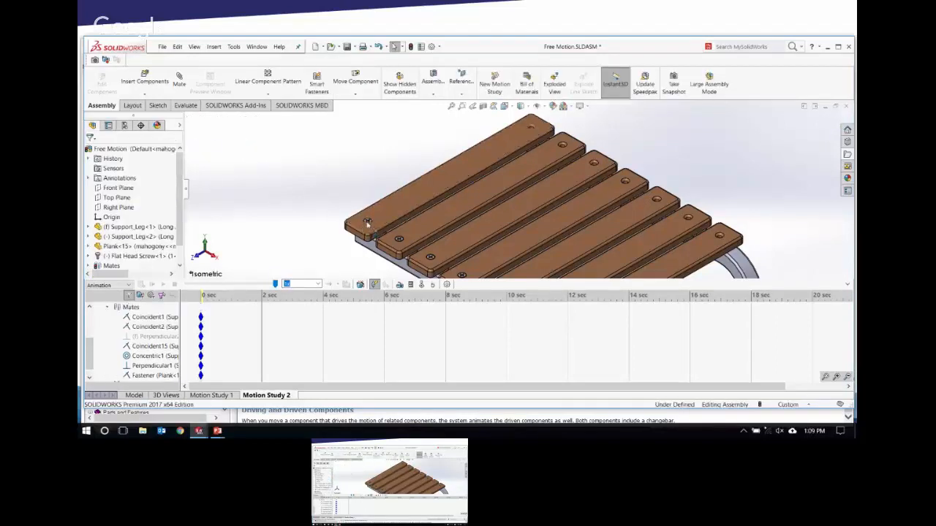
Try to move the corner plank's flat head screw upward along the Y axis with the triad.
right_click(367, 223)
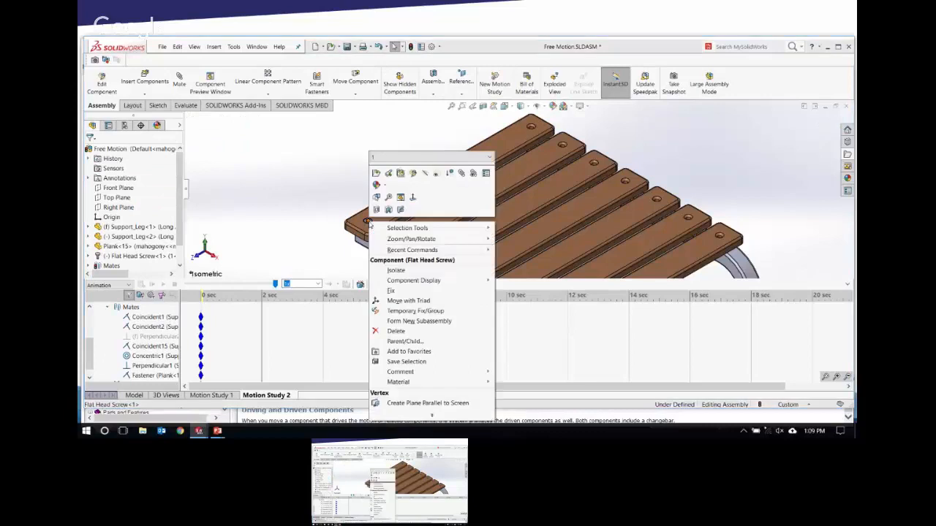
left_click(408, 300)
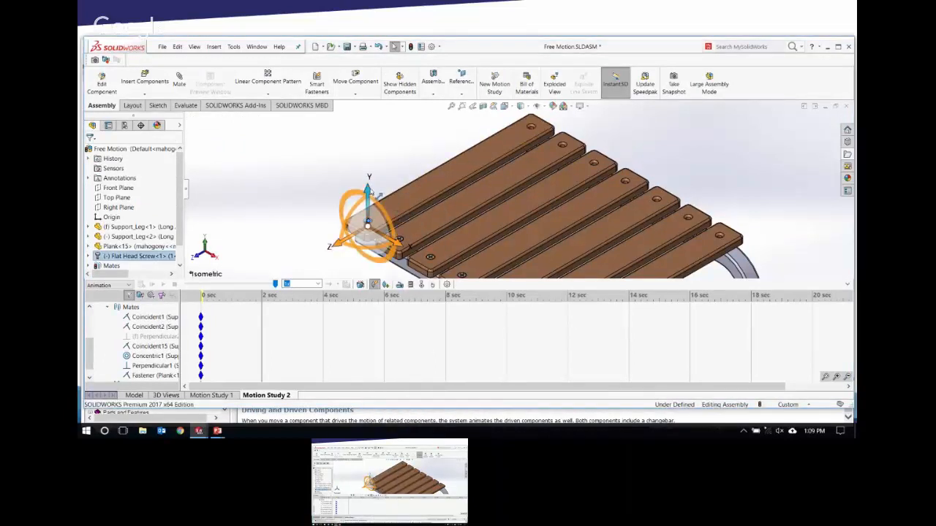
left_click_drag(368, 192, 377, 114)
left_click_drag(368, 192, 377, 113)
left_click(381, 139)
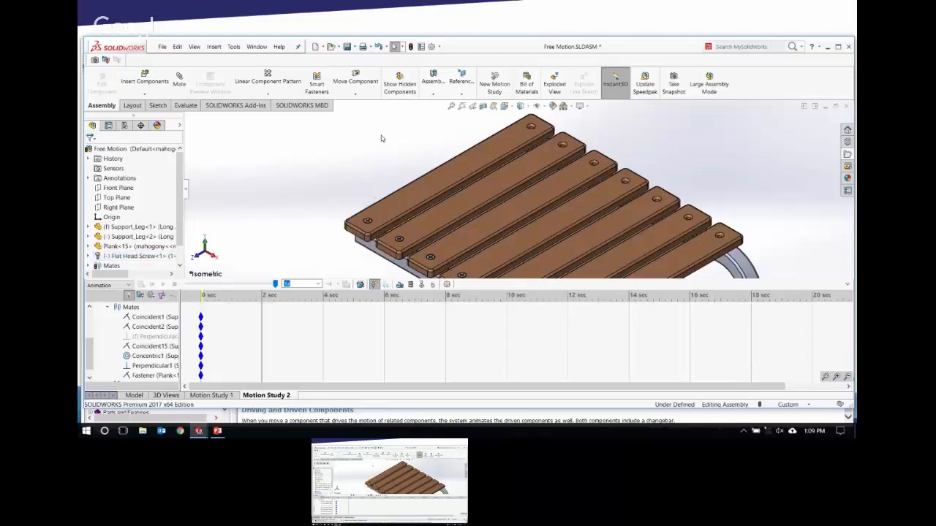
Suppress the Fastener mate at the 2-second mark and return the time bar to 0 seconds.
right_click(137, 376)
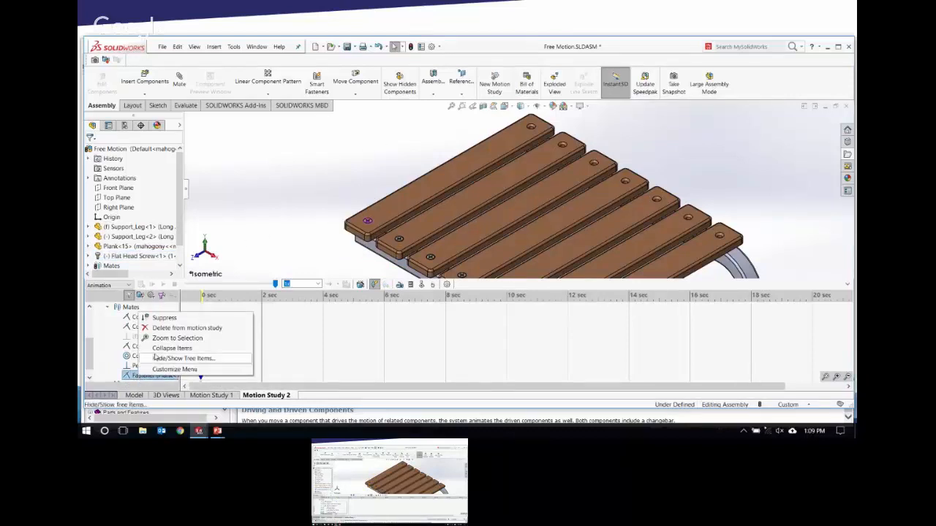
left_click(165, 317)
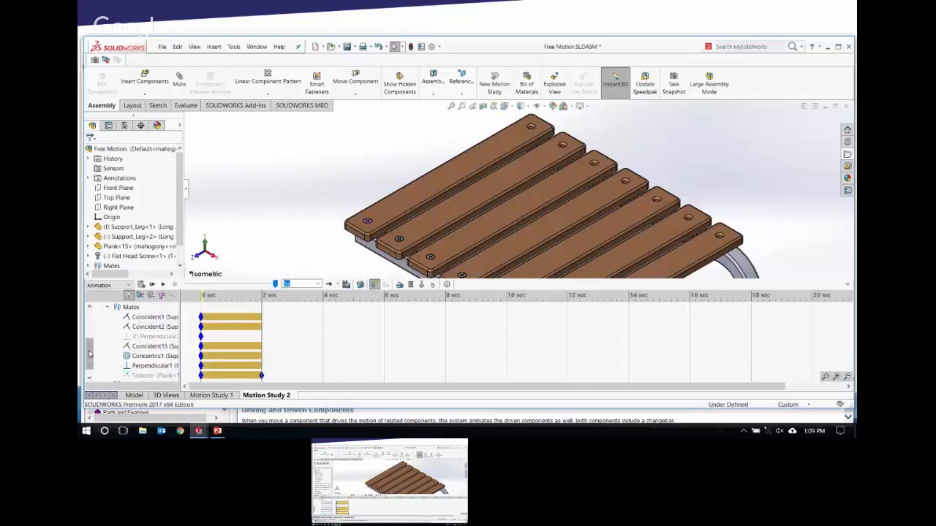
scroll(92, 354, "down", 1)
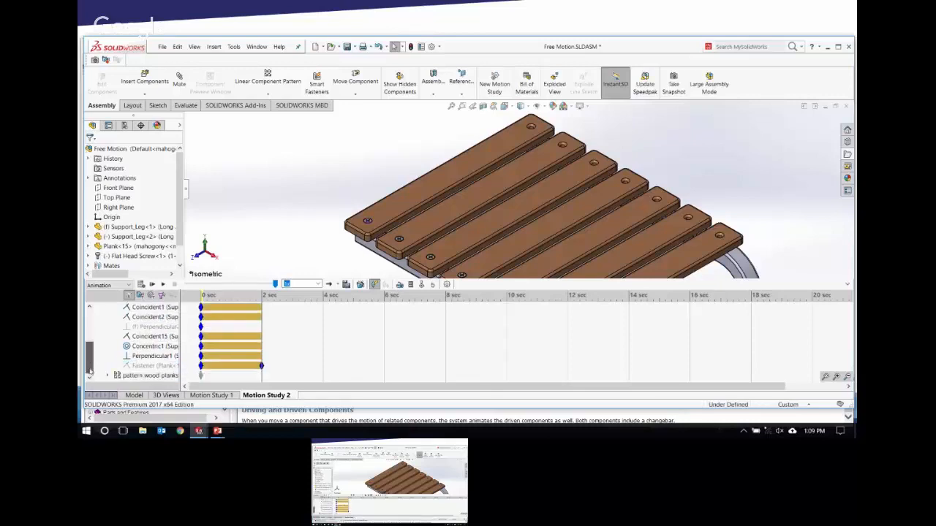
left_click(257, 295)
left_click_drag(257, 295, 201, 296)
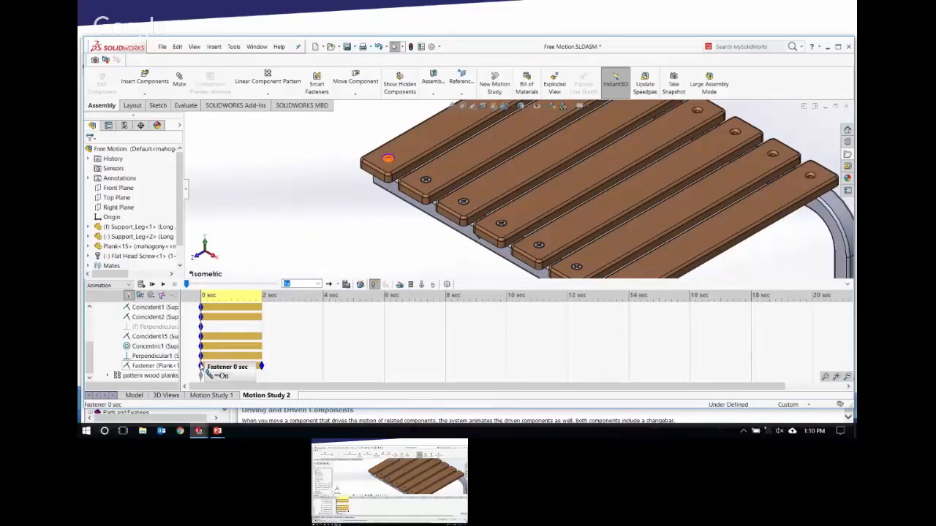
Copy the Fastener mate's 2-second key to 0 seconds and delete the original 2-second key.
right_click(262, 366)
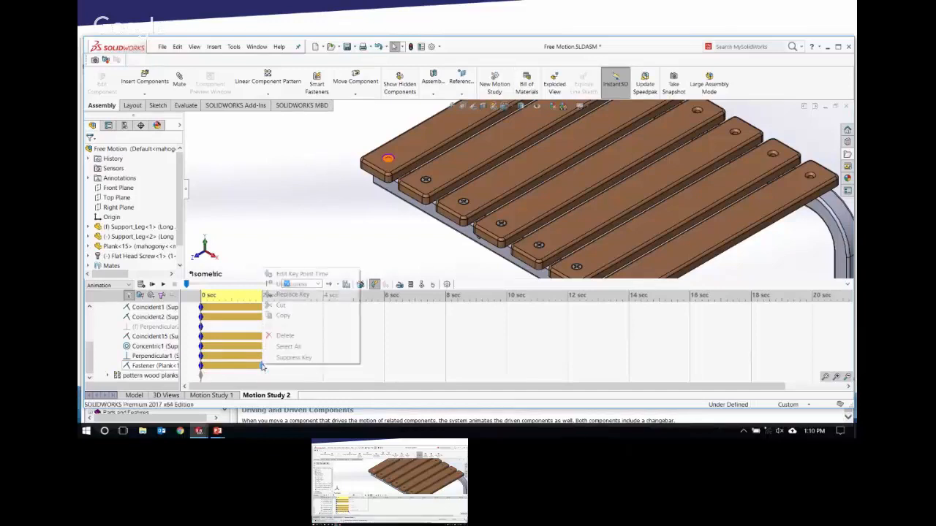
left_click(283, 315)
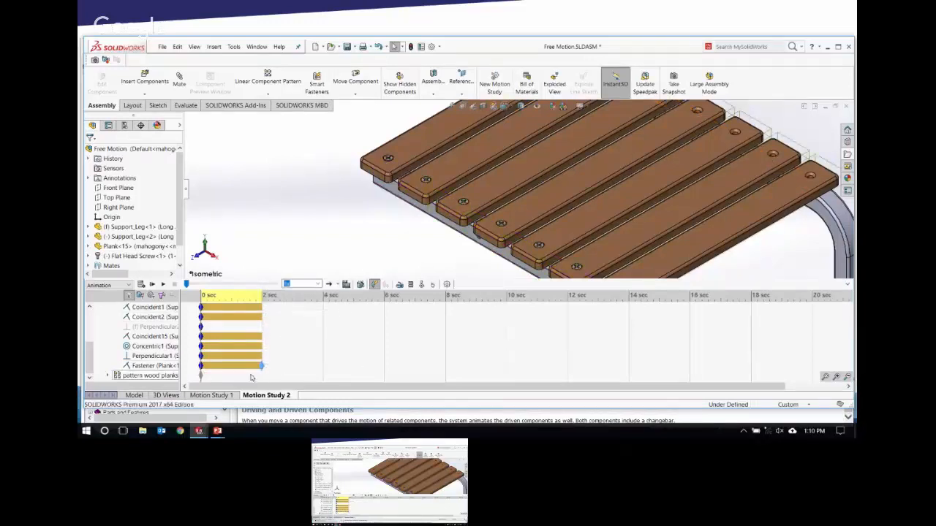
right_click(202, 367)
left_click(219, 342)
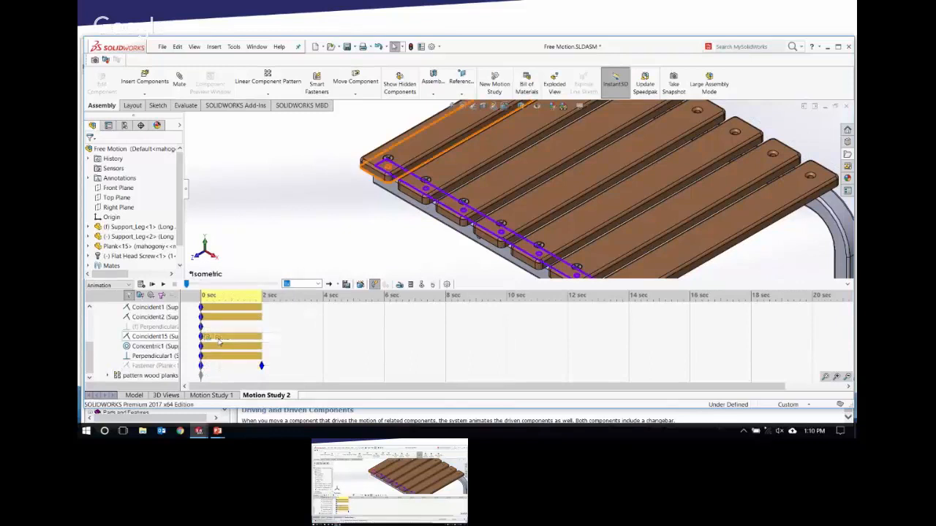
right_click(262, 366)
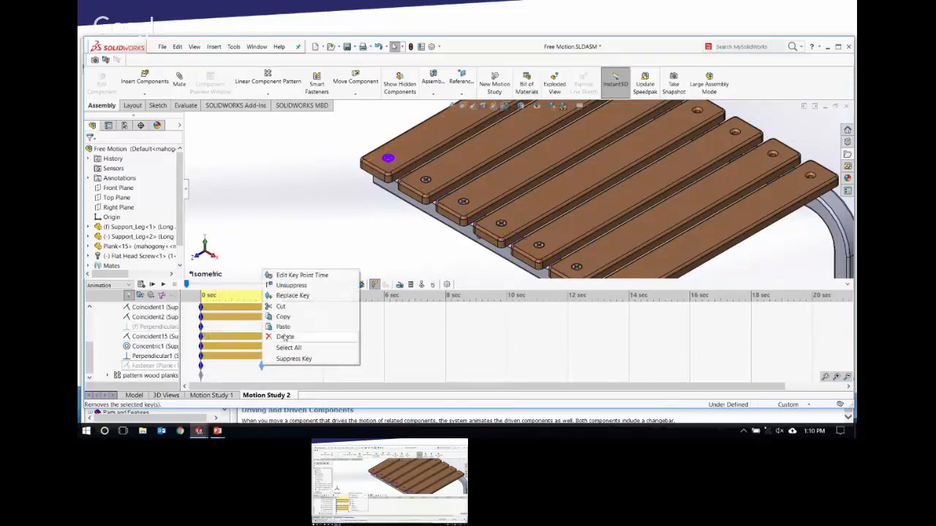
left_click(284, 337)
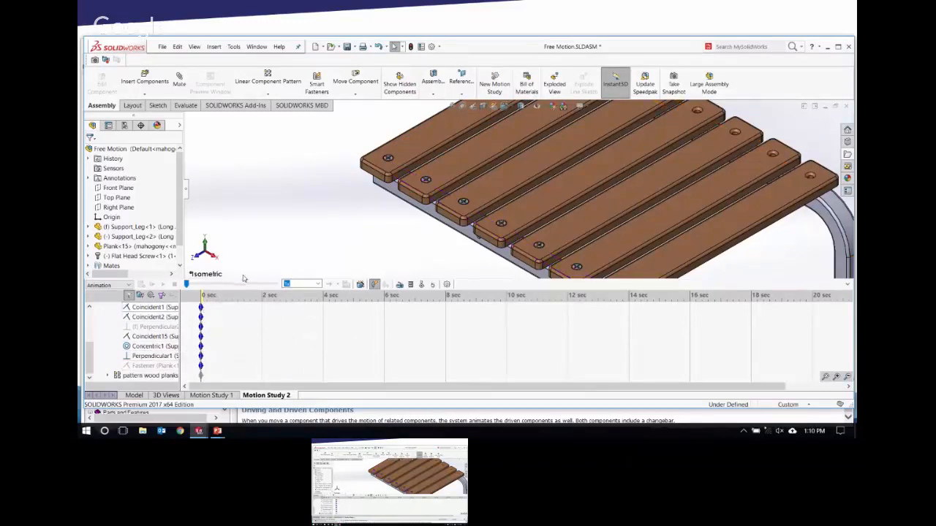
With the time bar at 2 seconds, move the corner plank's flat head screw upward out of its hole along Y using the triad.
left_click_drag(201, 294, 261, 296)
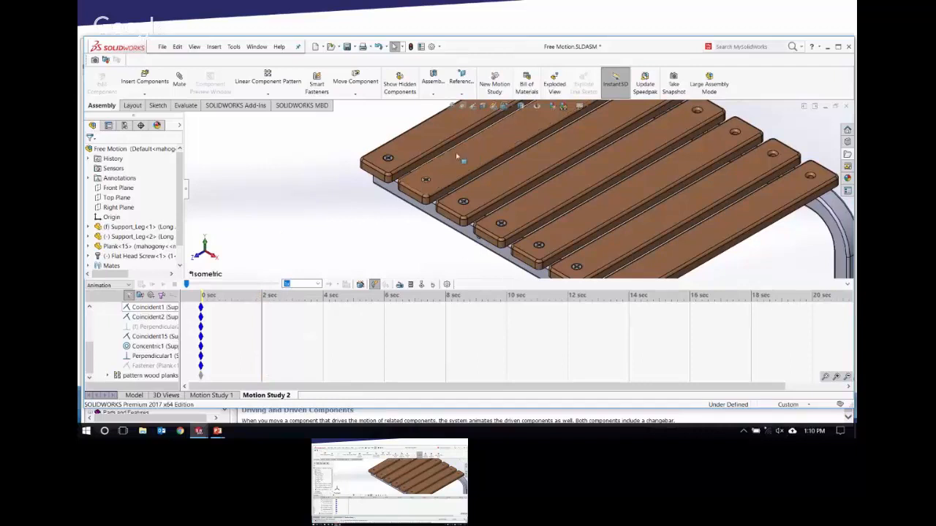
left_click_drag(457, 157, 378, 232)
scroll(381, 231, "down", 4)
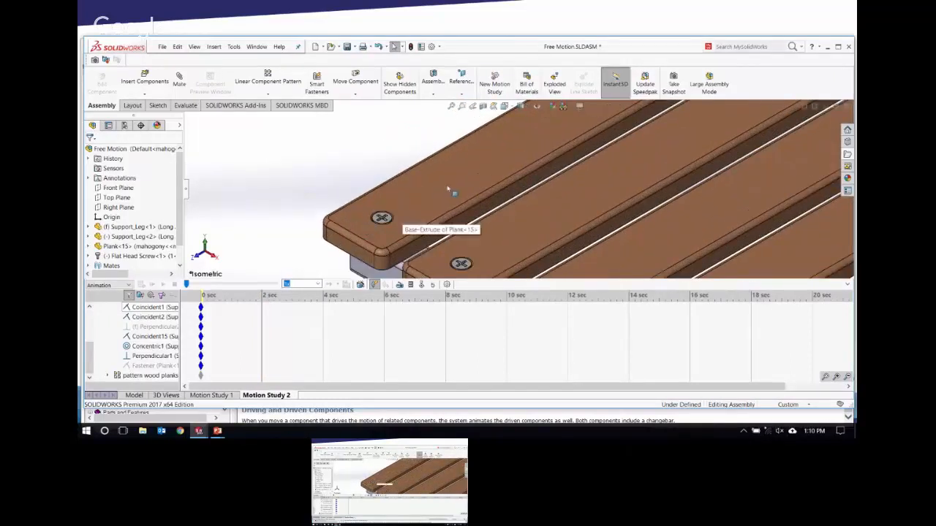
left_click_drag(450, 184, 413, 206)
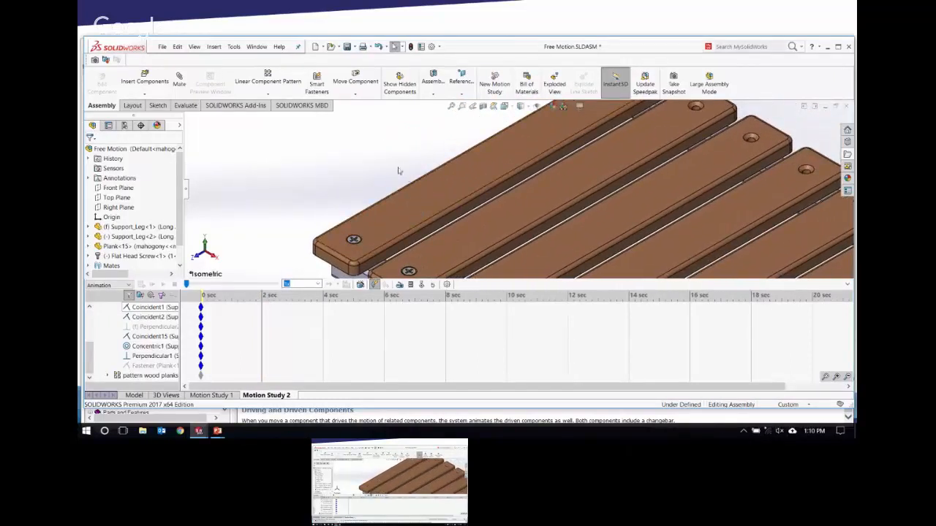
right_click(358, 243)
left_click(394, 319)
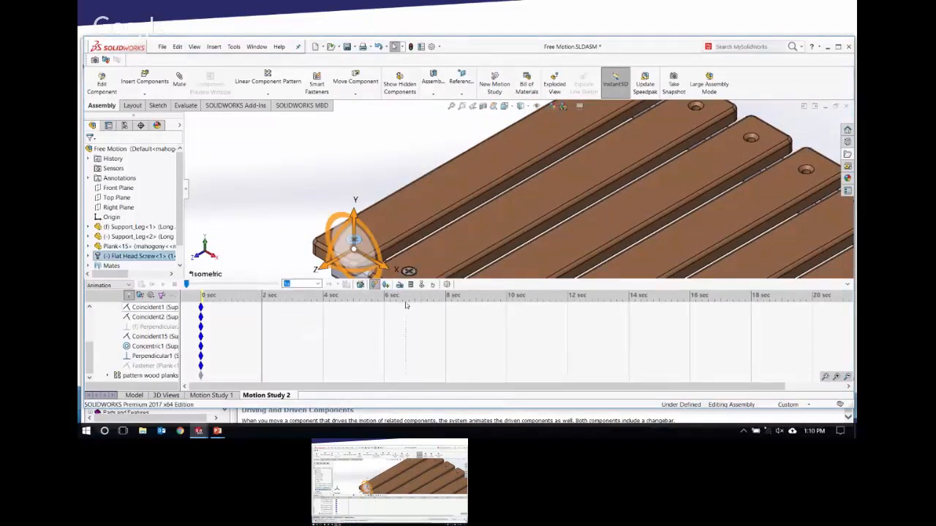
left_click_drag(354, 220, 363, 118)
left_click(238, 194)
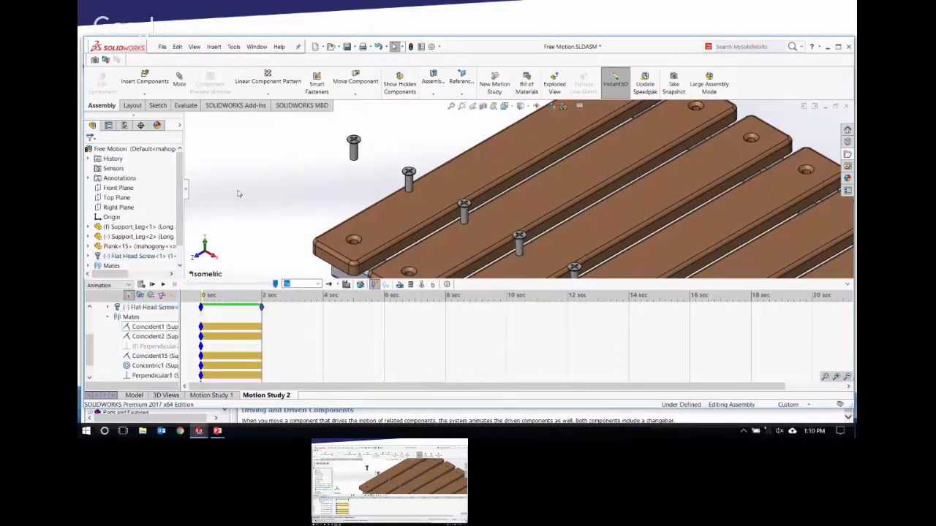
scroll(90, 348, "up", 1)
left_click_drag(92, 343, 91, 336)
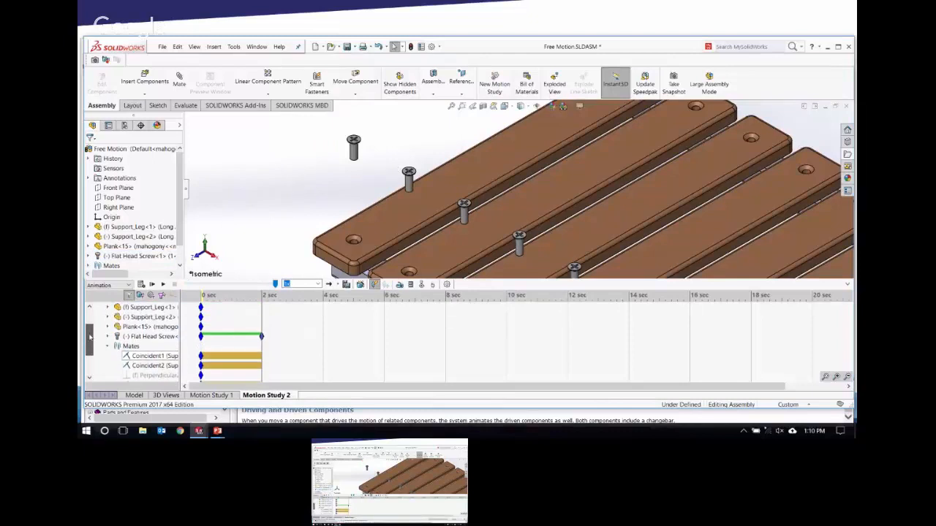
Expand the Flat Head Screw's tracks in the motion study and return the time bar to 0 seconds.
left_click(108, 337)
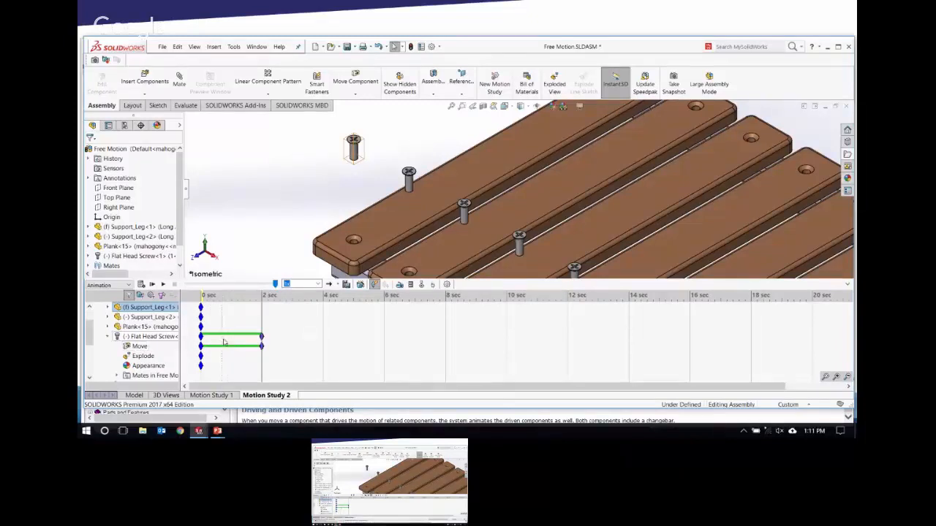
left_click(274, 212)
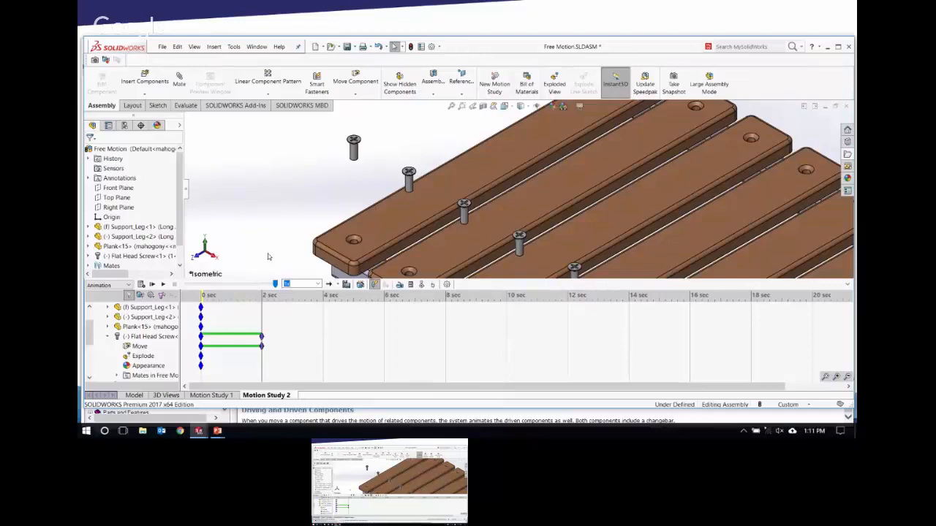
left_click_drag(262, 295, 202, 296)
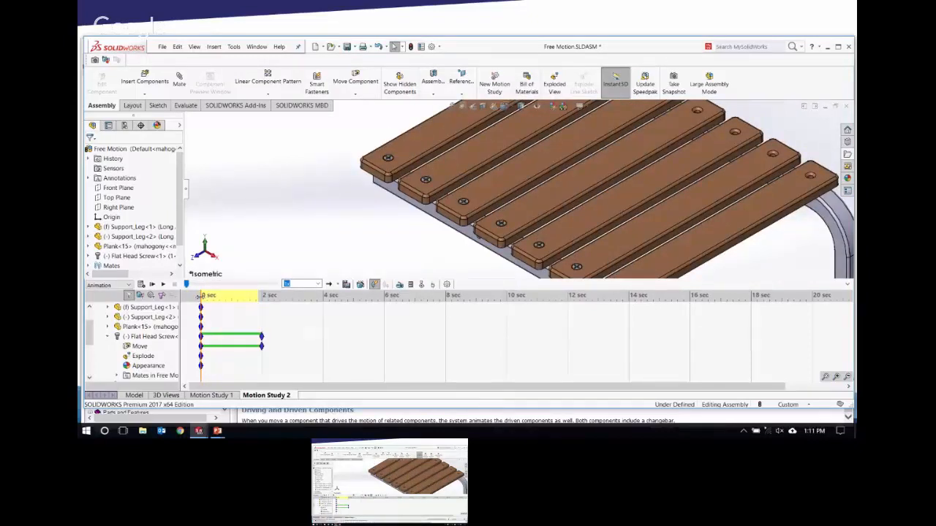
Define a rotary motor on the corner plank's flat head screw, using its head edge, at a constant speed of 20 RPM.
scroll(420, 157, "down", 3)
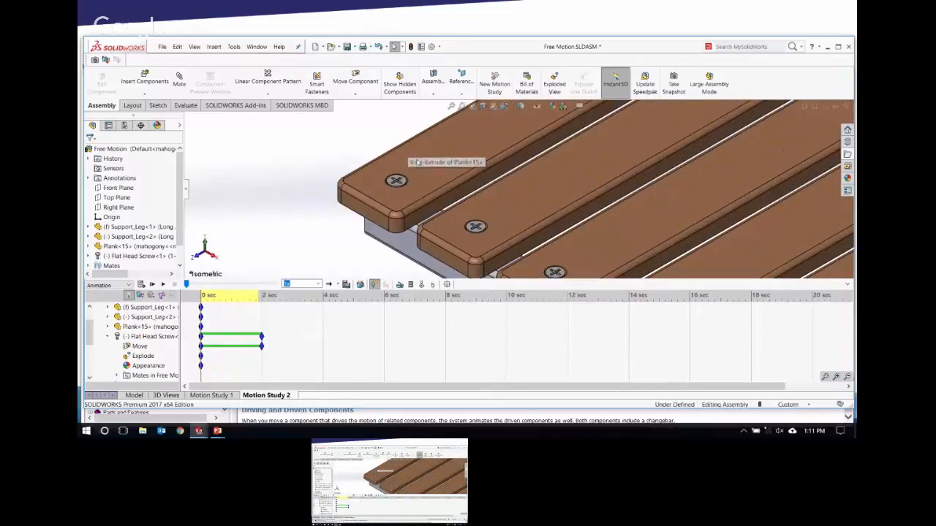
left_click(399, 284)
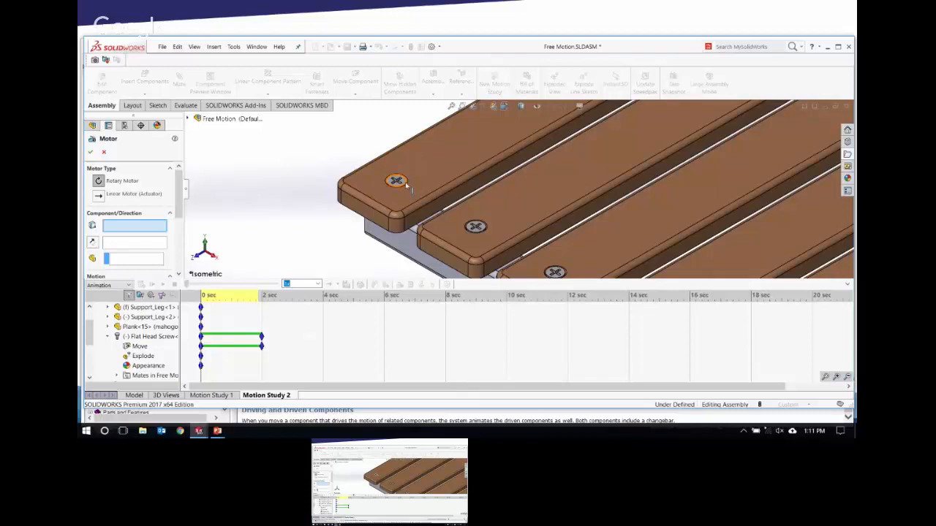
left_click(405, 182)
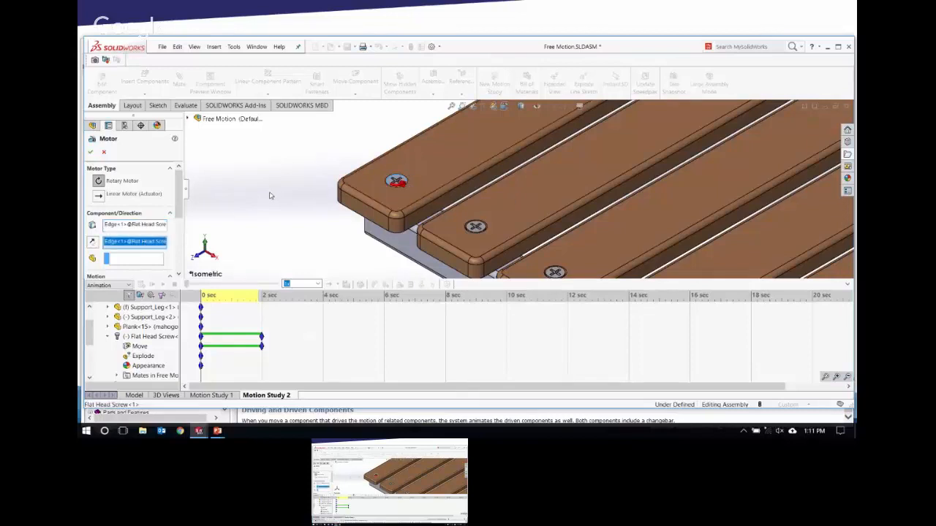
scroll(180, 234, "down", 3)
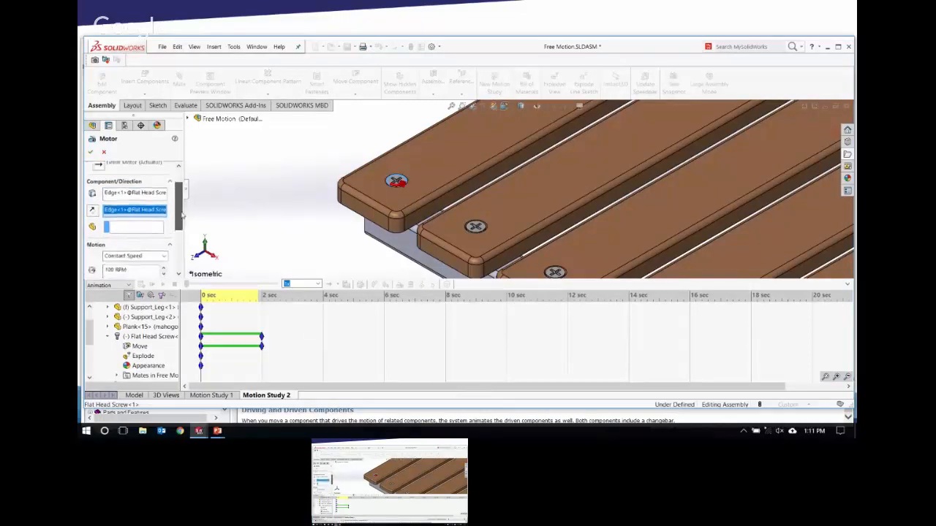
left_click(121, 223)
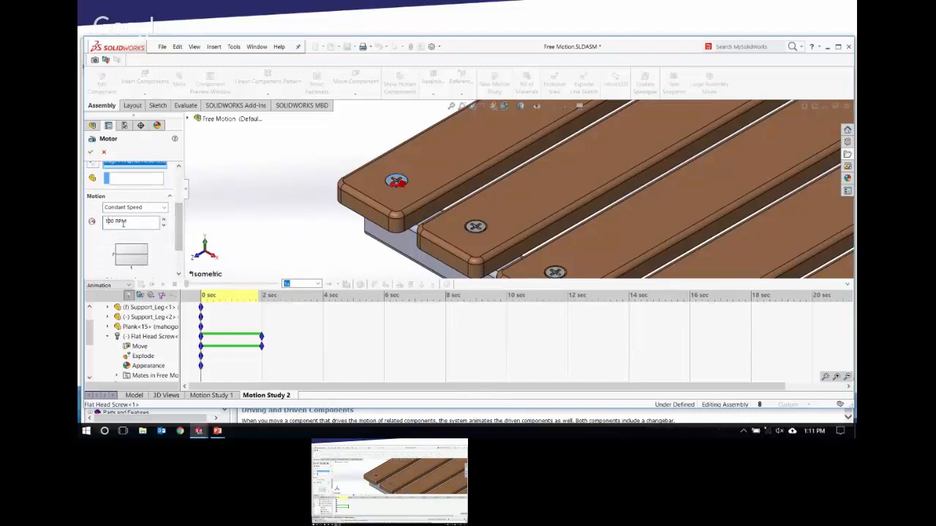
key("BackSpace")
type("2")
Try the Distance, Oscillating and Data Points motion types for the screw's rotary motor.
scroll(179, 195, "down", 1)
left_click(164, 199)
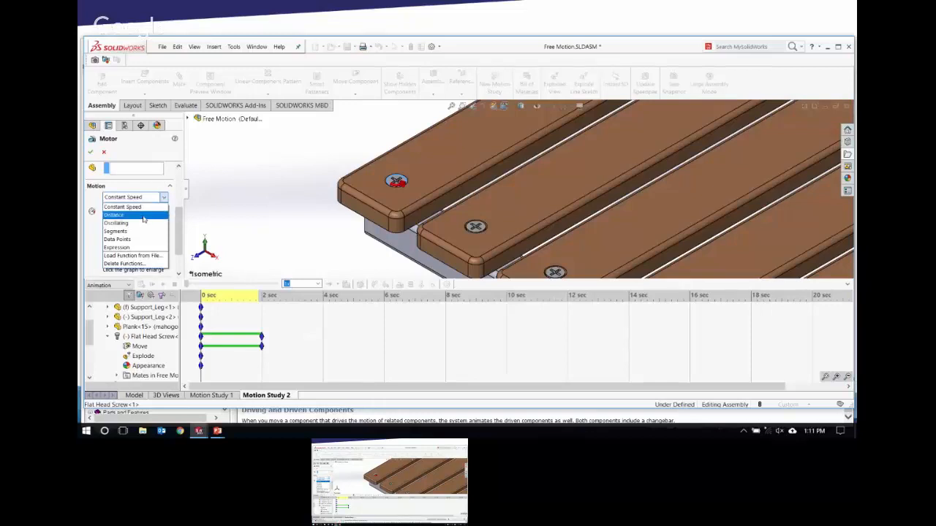
left_click(143, 216)
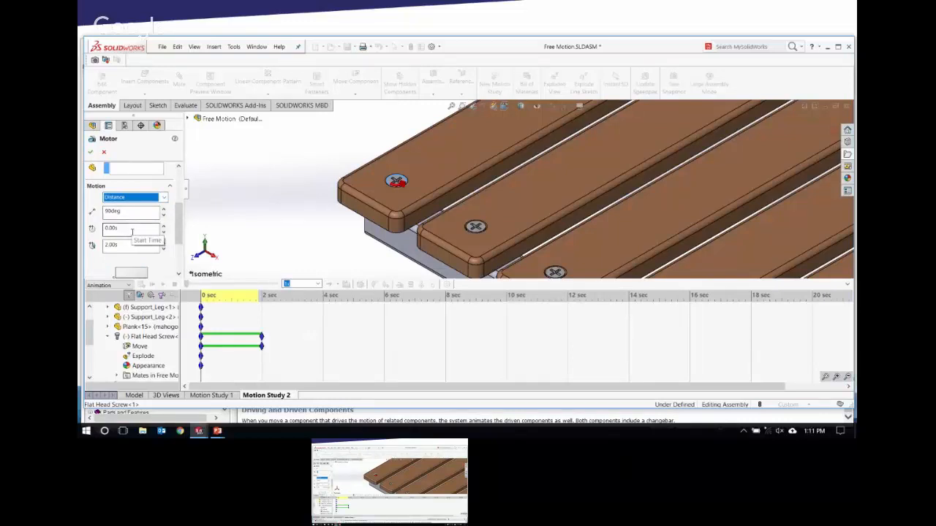
left_click(136, 198)
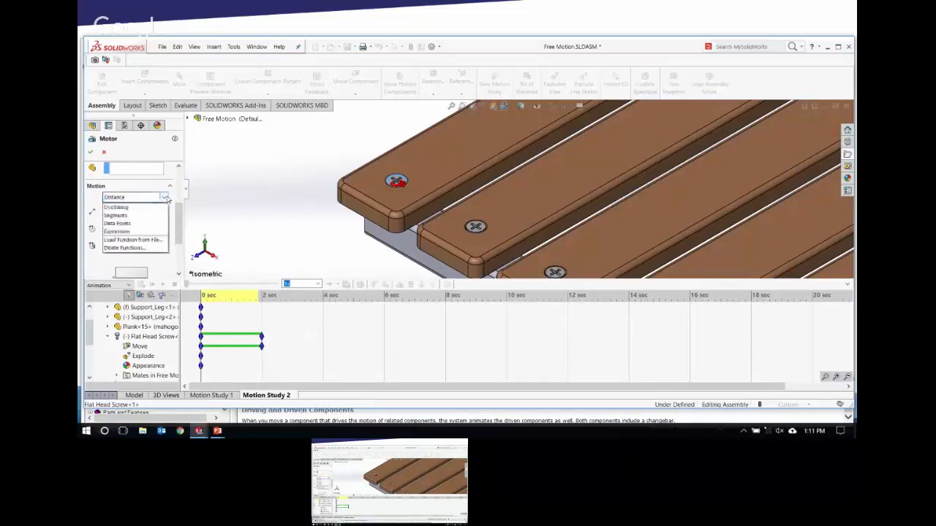
left_click(144, 224)
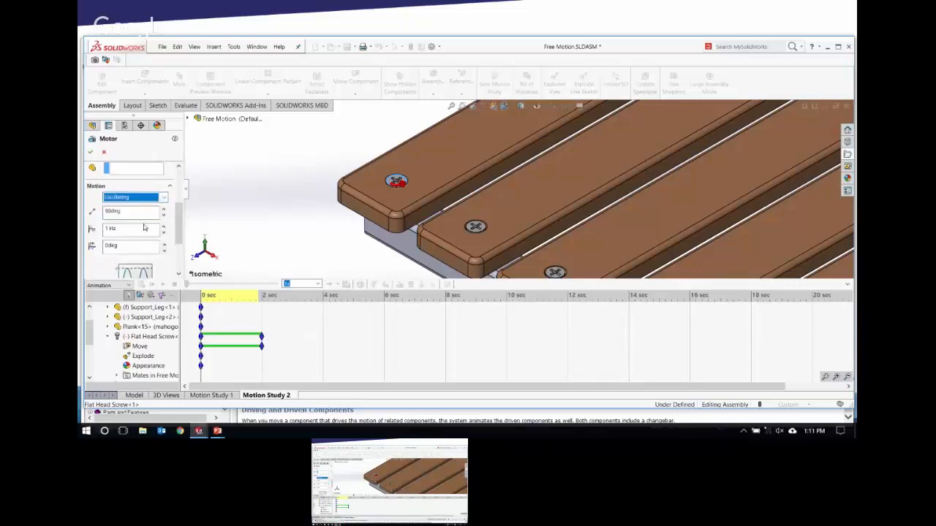
left_click(161, 198)
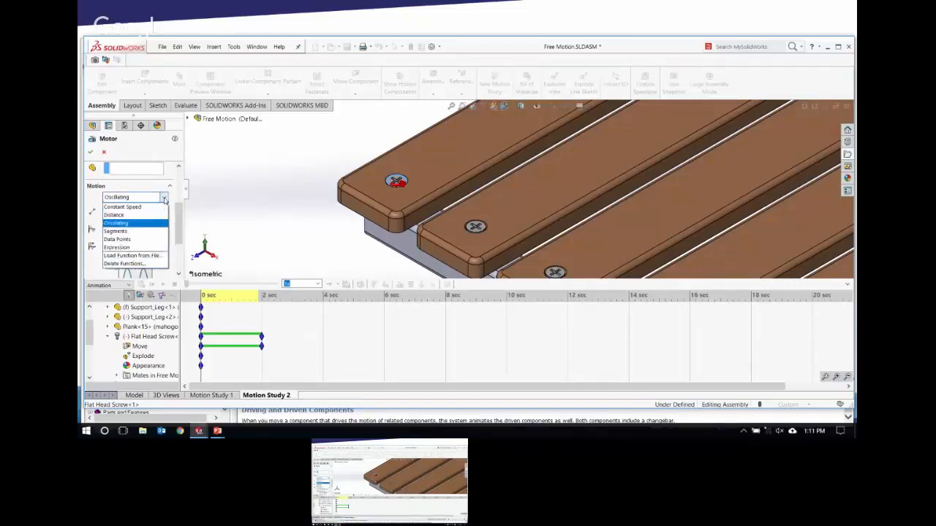
left_click(138, 239)
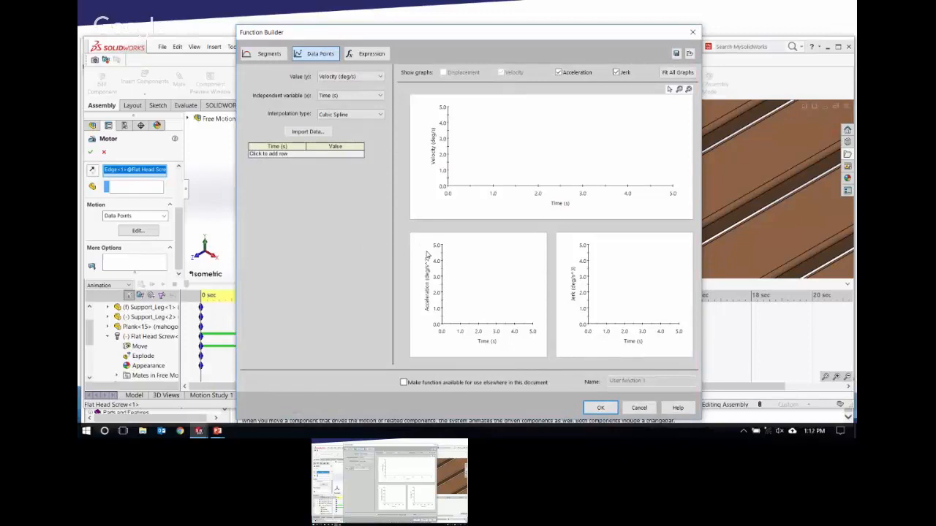
left_click(639, 408)
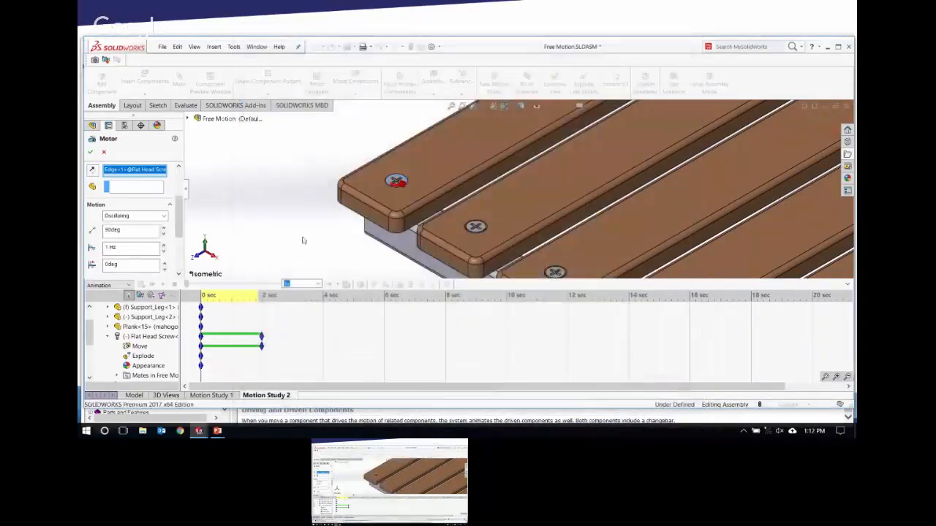
Set the rotary motor's motion type back to Constant Speed and accept the motor.
left_click(164, 217)
left_click(144, 226)
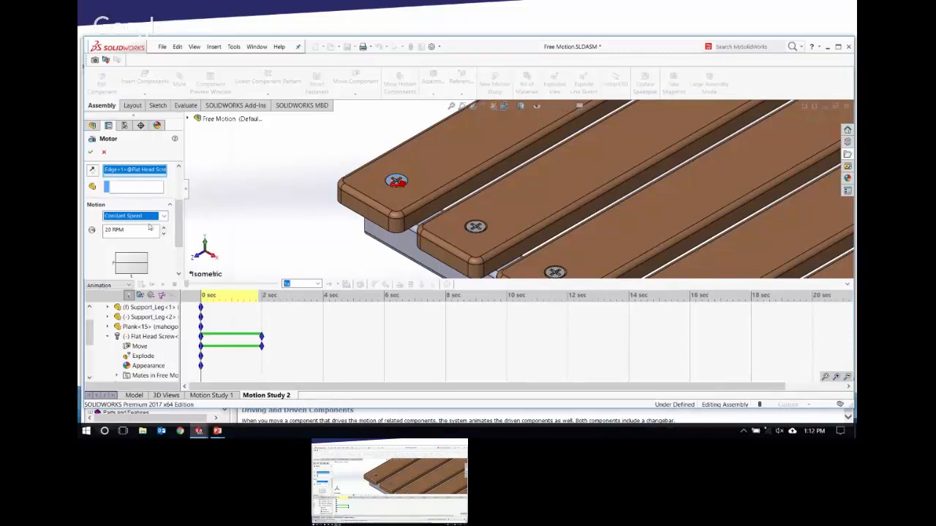
left_click(90, 154)
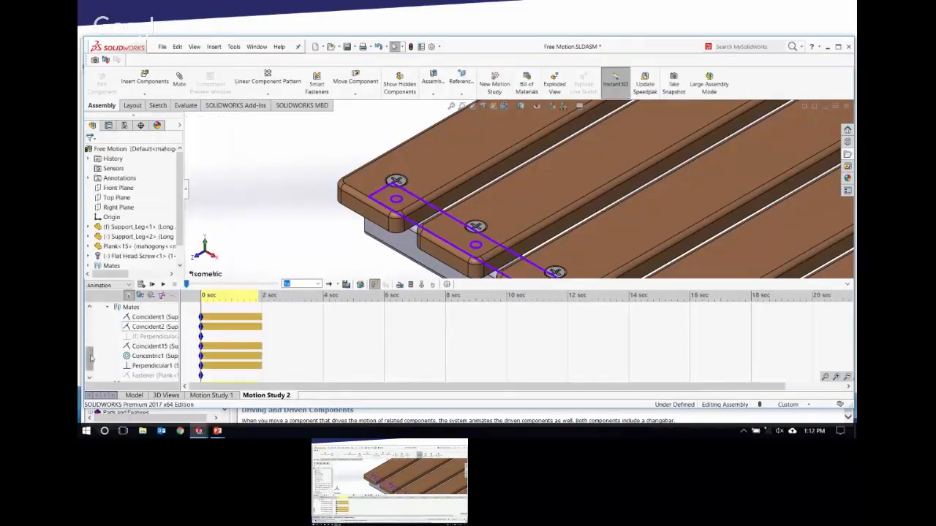
Set the motion study's animation rate to 60 frames per second and calculate the study.
left_click_drag(89, 358, 86, 318)
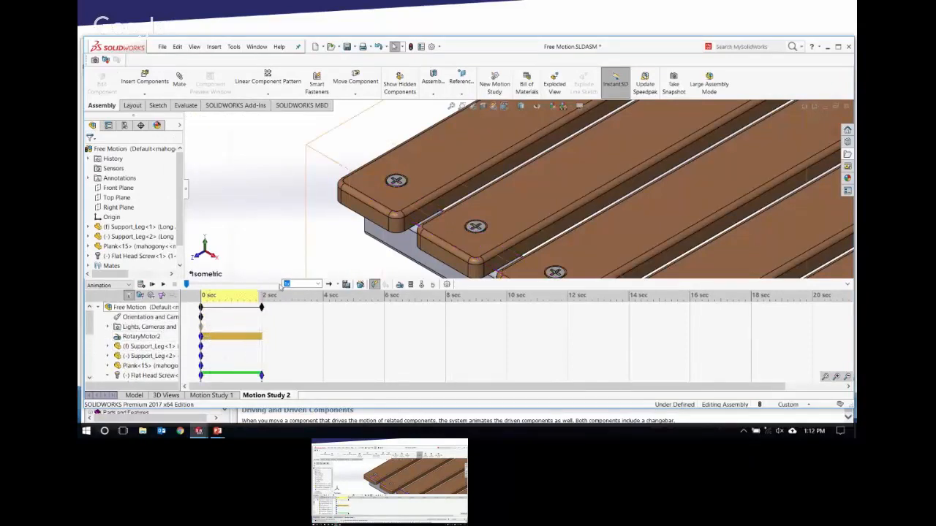
left_click(447, 284)
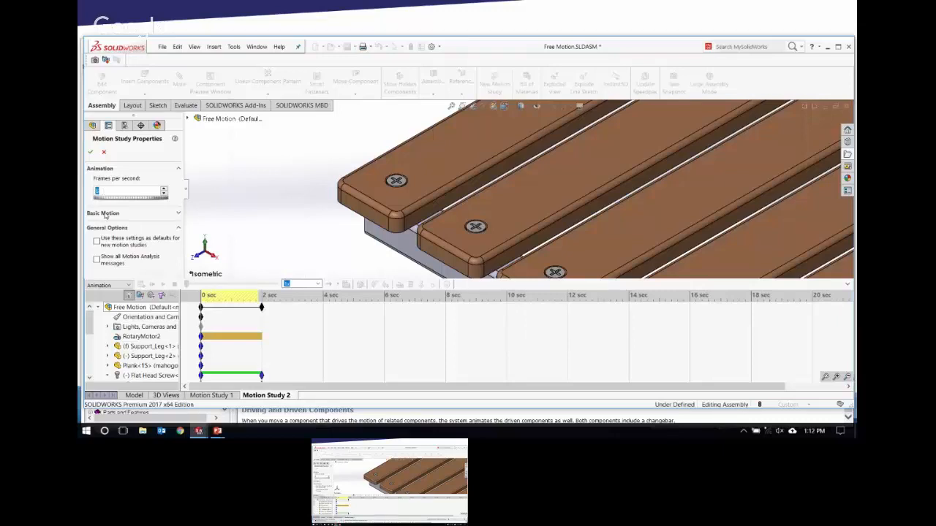
type("60")
left_click(90, 152)
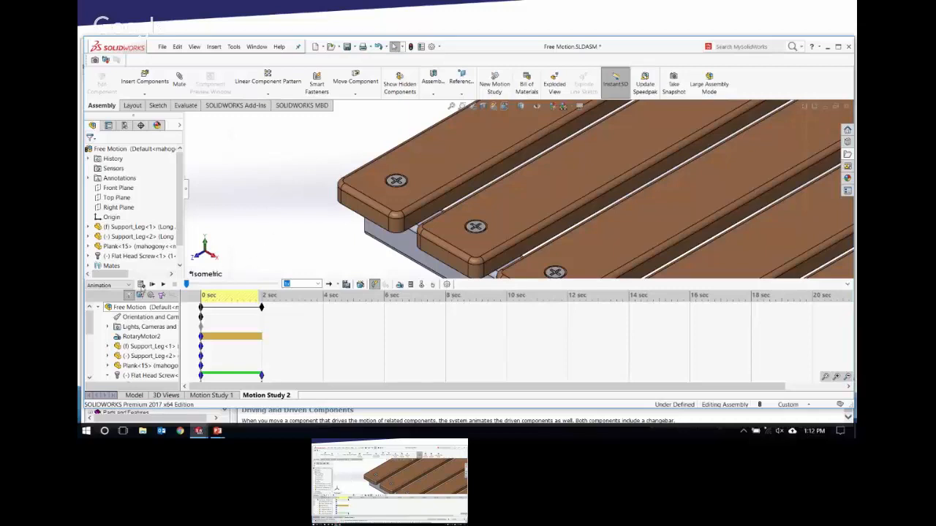
left_click(141, 284)
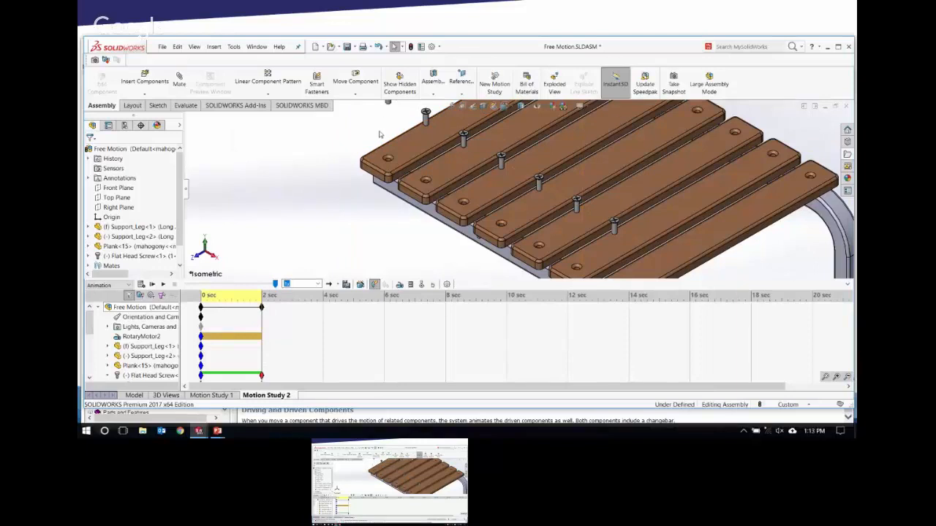
middle_click_drag(386, 133, 391, 188, "ctrl")
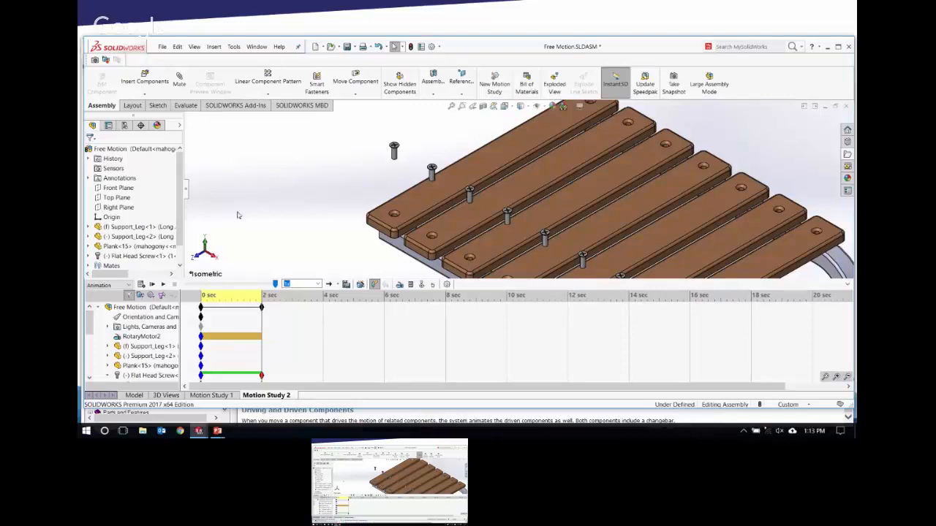
Try to turn off Disable View Key Creation for the orientation and camera views, and recalculate the motion study.
right_click(157, 321)
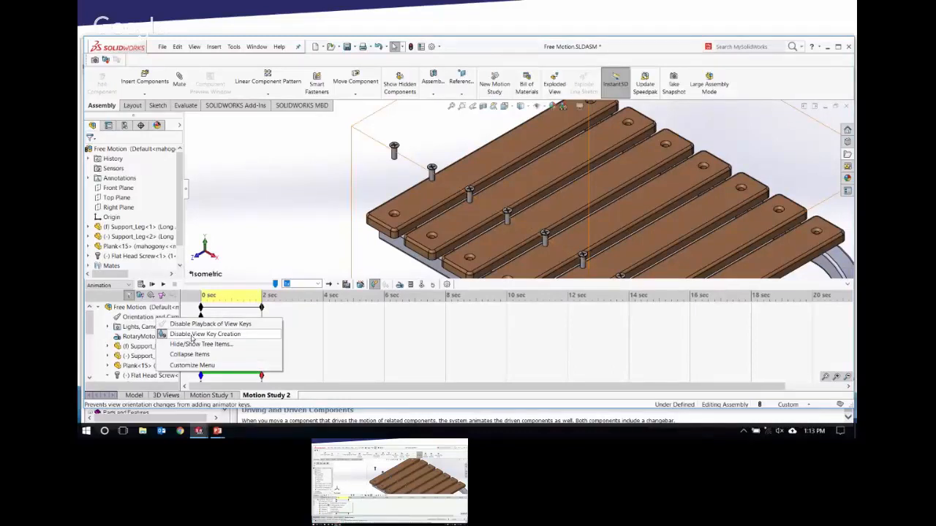
left_click(193, 335)
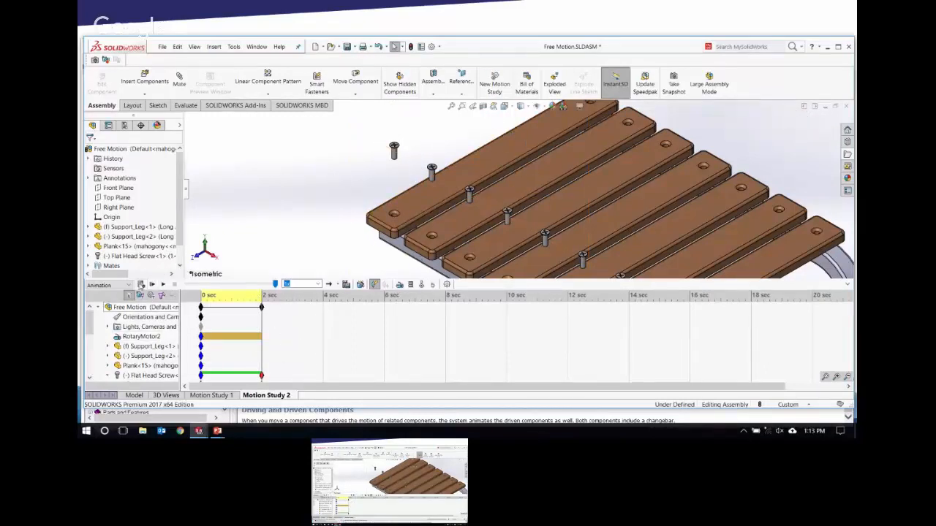
left_click(142, 284)
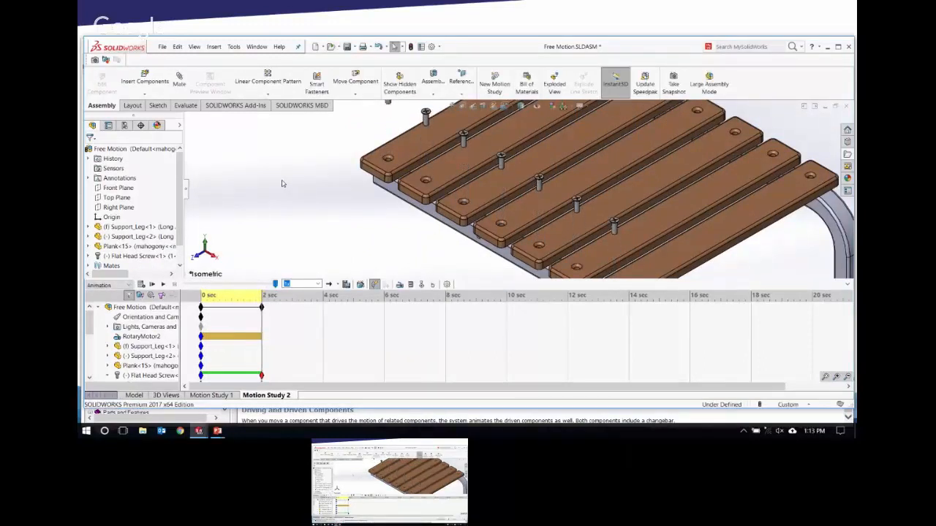
middle_click_drag(333, 192, 337, 250, "ctrl")
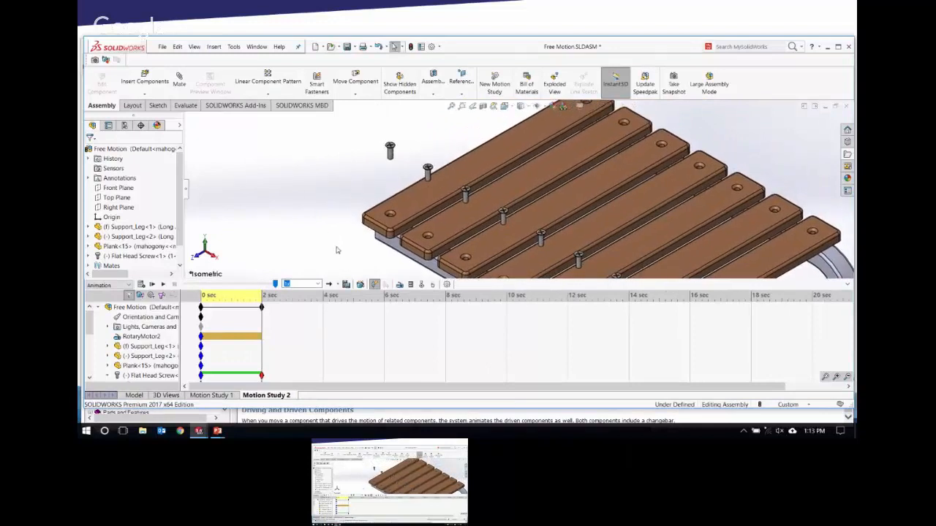
Turn off Disable View Key Creation for the orientation and camera views, leaving playback of view keys enabled.
right_click(148, 319)
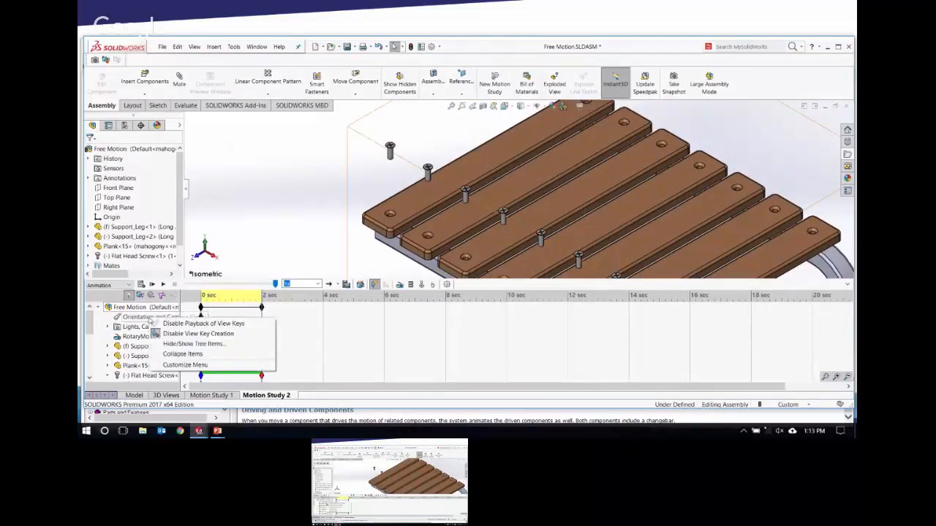
left_click(207, 335)
right_click(155, 321)
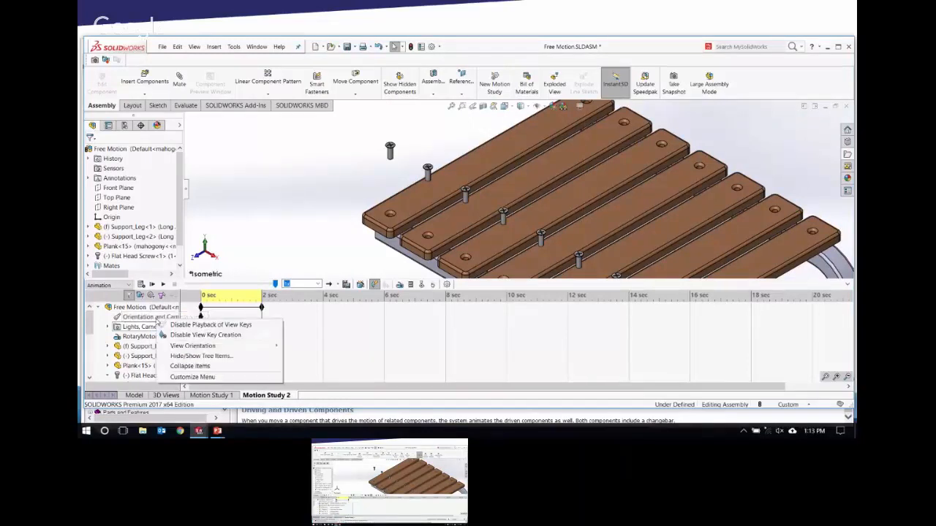
left_click(210, 336)
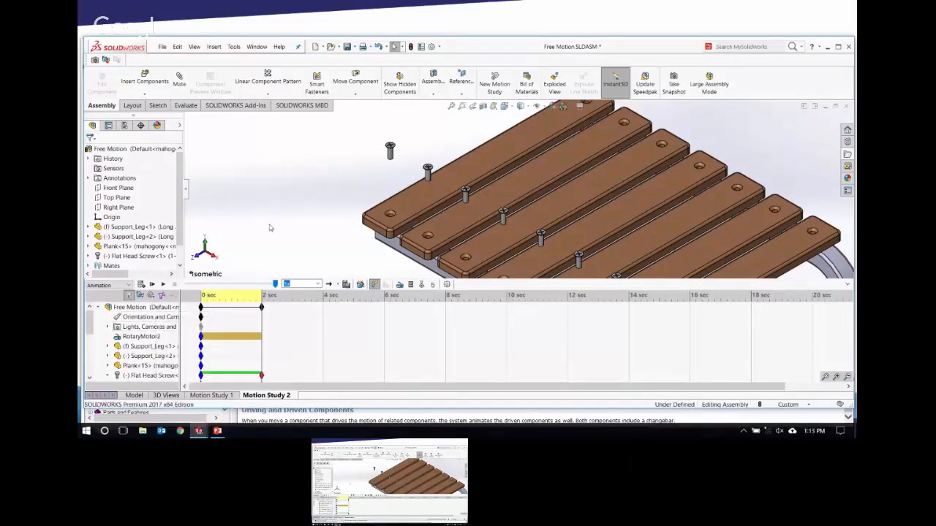
right_click(161, 319)
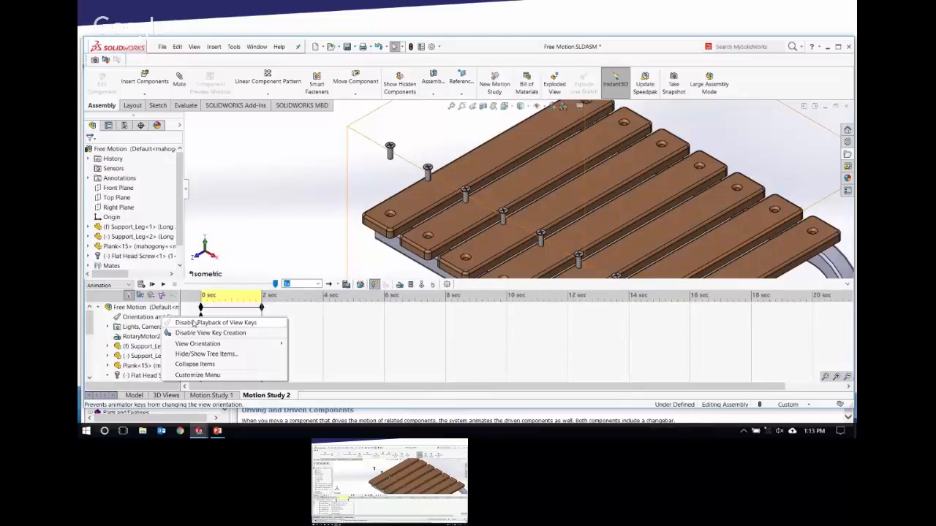
left_click(285, 247)
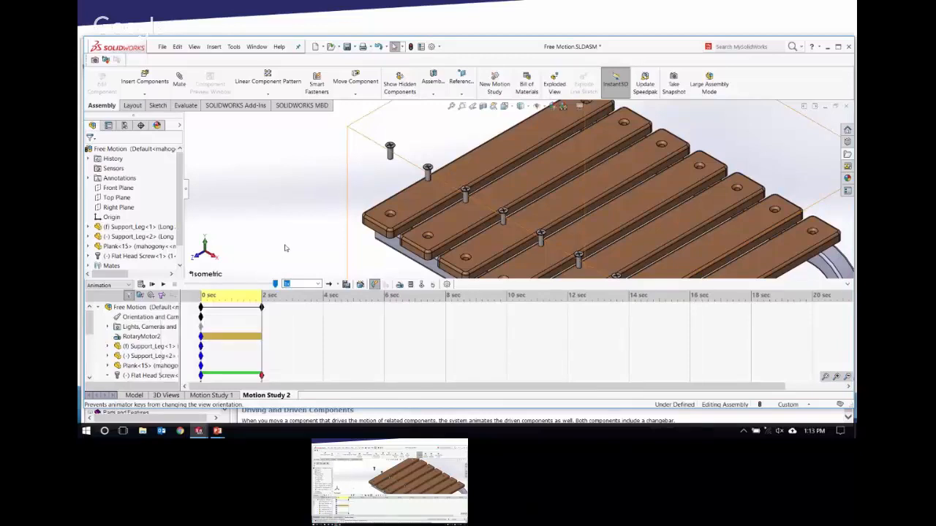
Place an orientation and camera views key at 2 seconds that captures the current view of the raised screws.
right_click(262, 314)
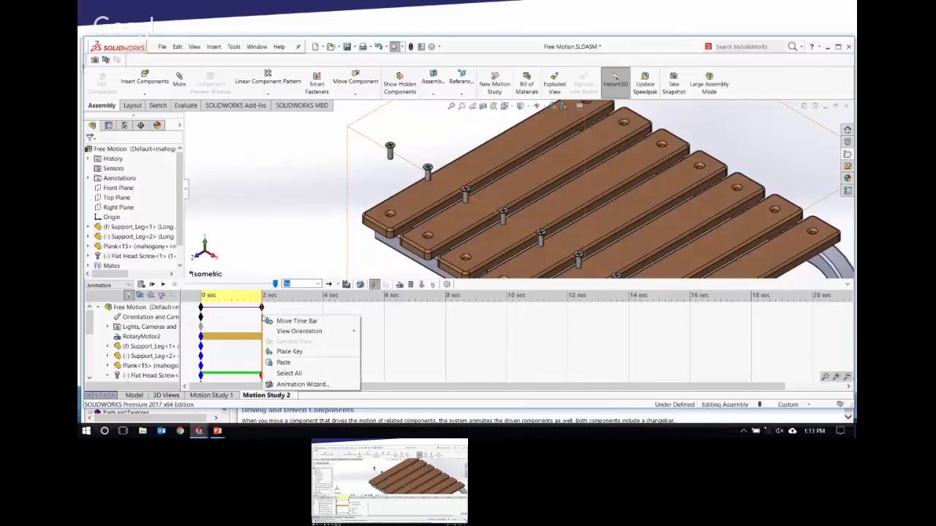
left_click(268, 248)
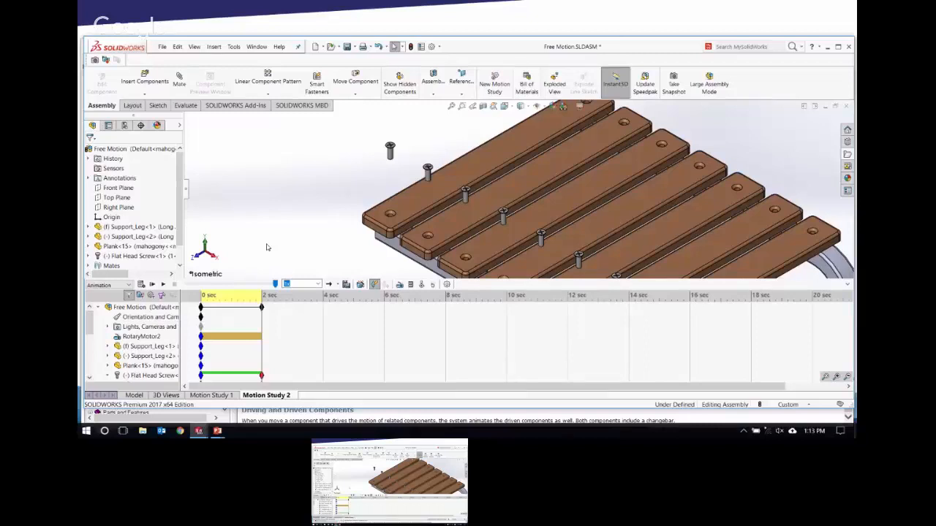
left_click(261, 313)
right_click(261, 316)
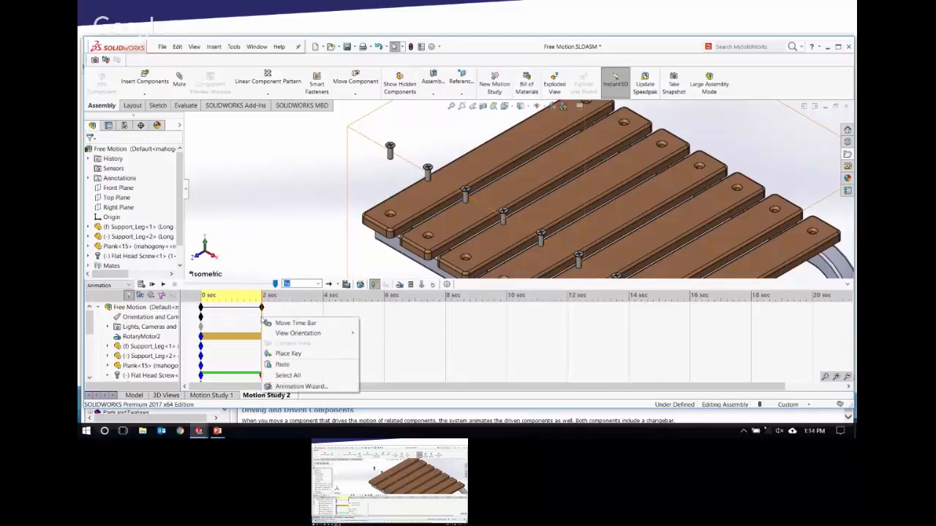
left_click(287, 353)
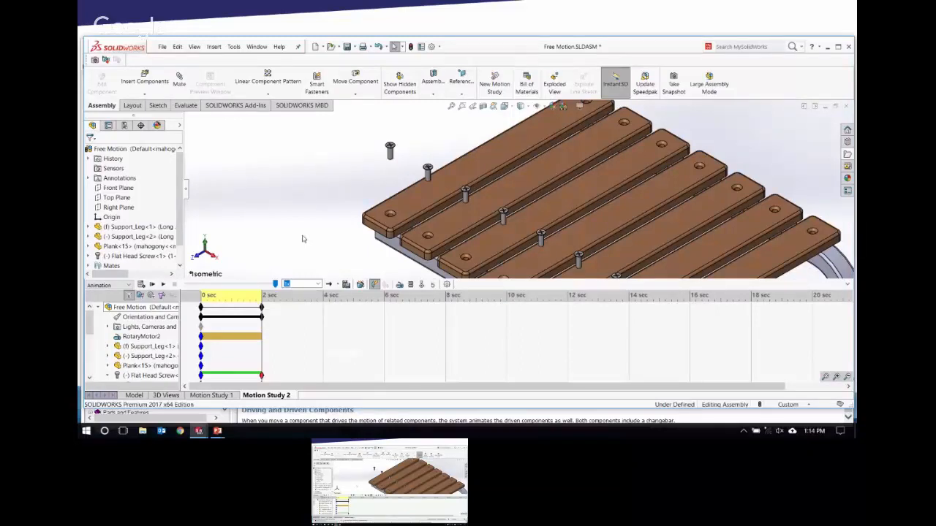
Play Motion Study 2 from the start to check the view change between the orientation keys.
right_click(263, 322)
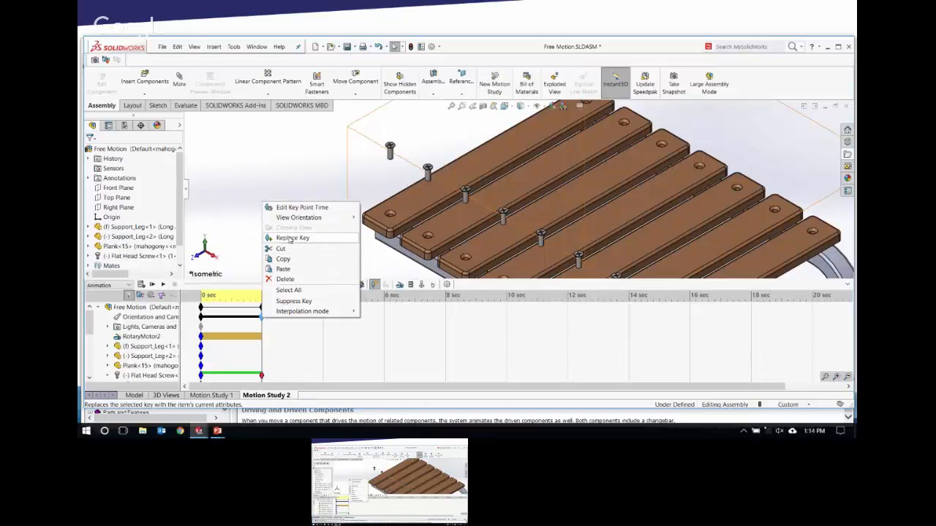
left_click(229, 223)
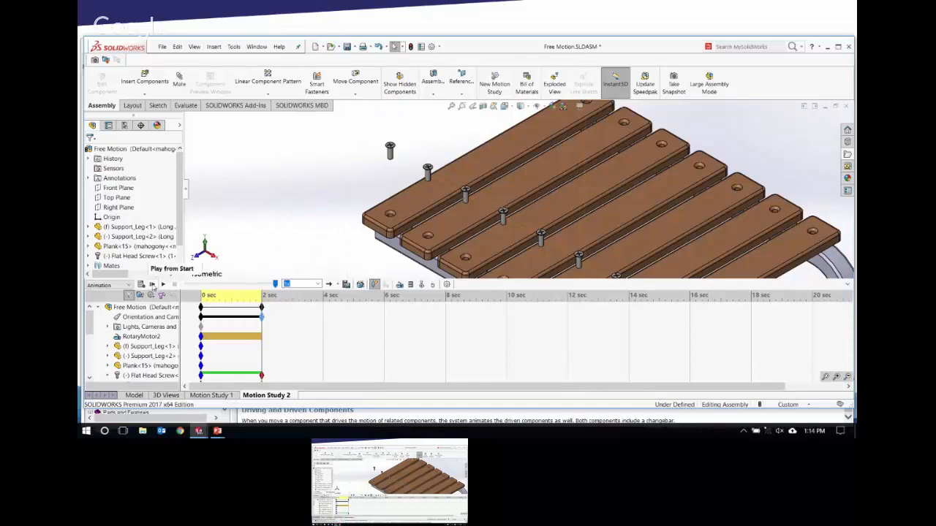
left_click(153, 284)
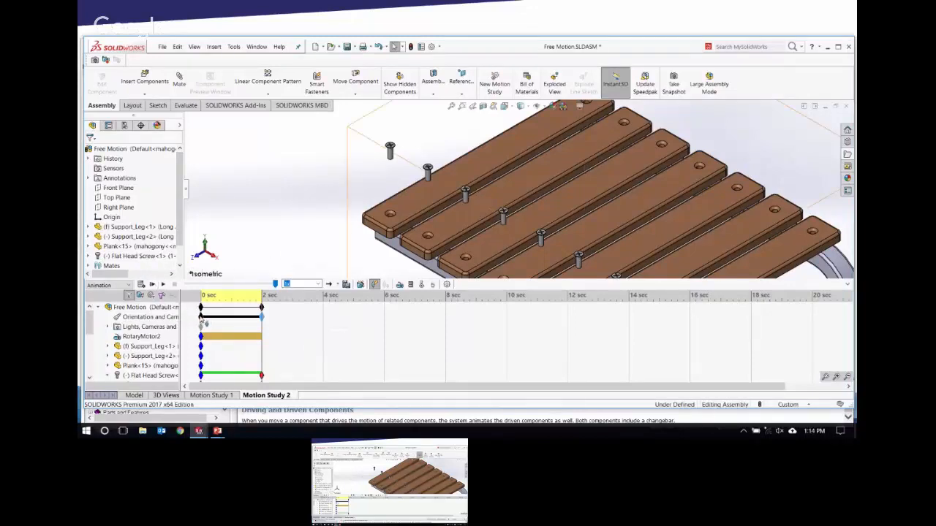
Copy the orientation and camera views key at 2 seconds onto the 0-second key, and replay the motion study from the start.
mouse_move(202, 319)
right_click(262, 318)
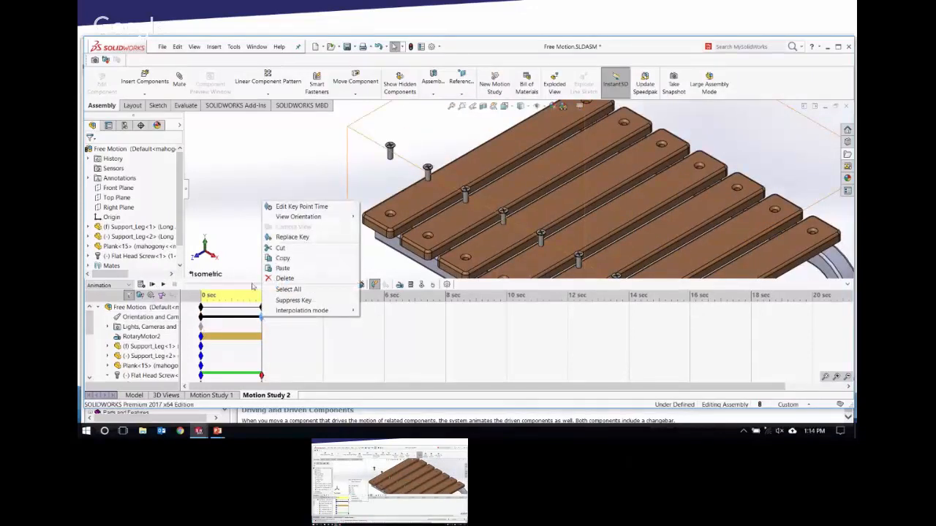
left_click(283, 259)
right_click(202, 318)
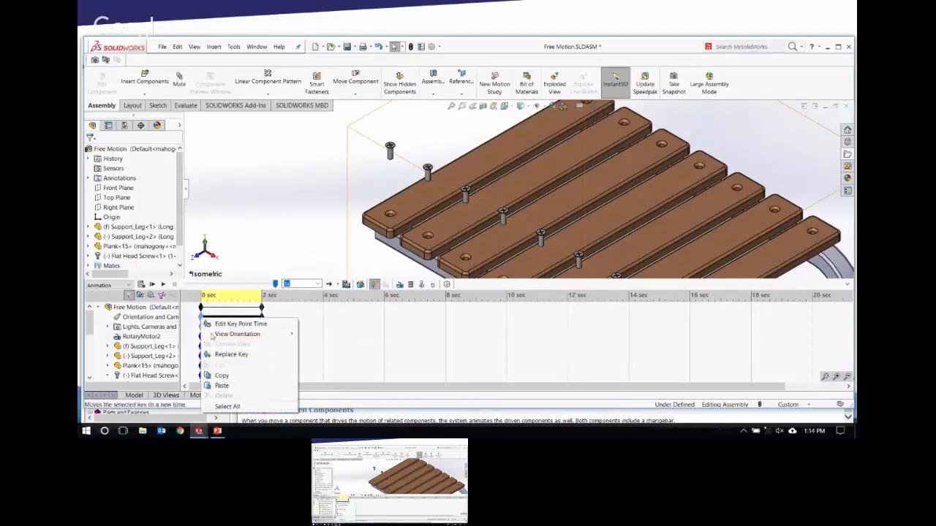
left_click(222, 385)
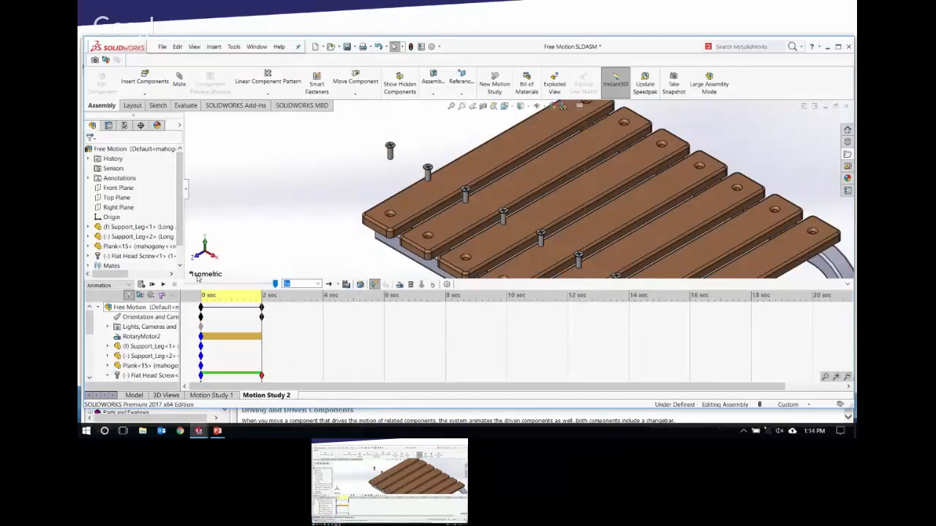
left_click(151, 285)
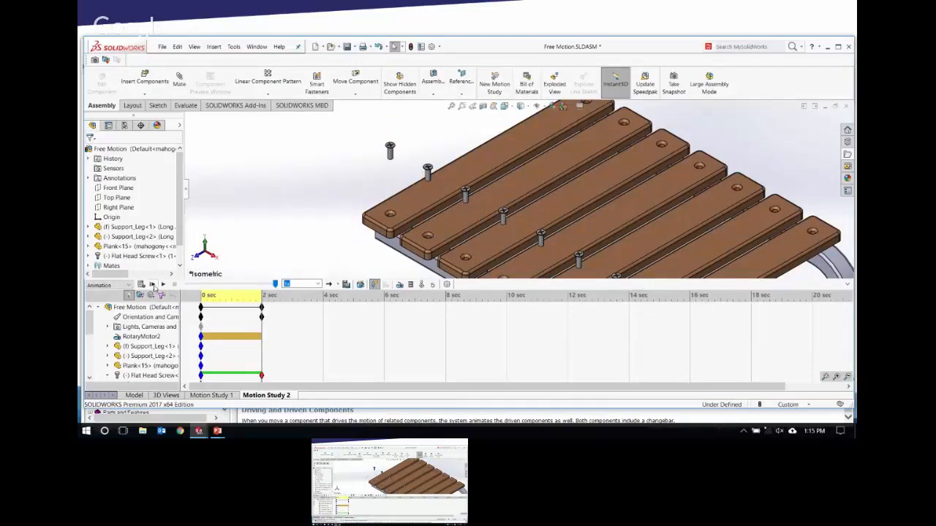
left_click(152, 284)
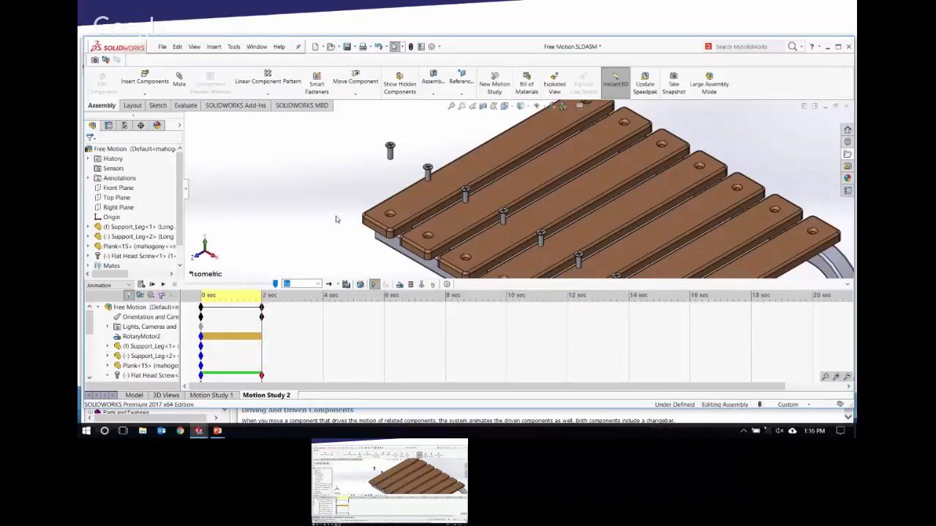
At 4 seconds, rotate the first flat head screw onto its side with the triad, and calculate and play the motion study.
scroll(344, 209, "up", 2)
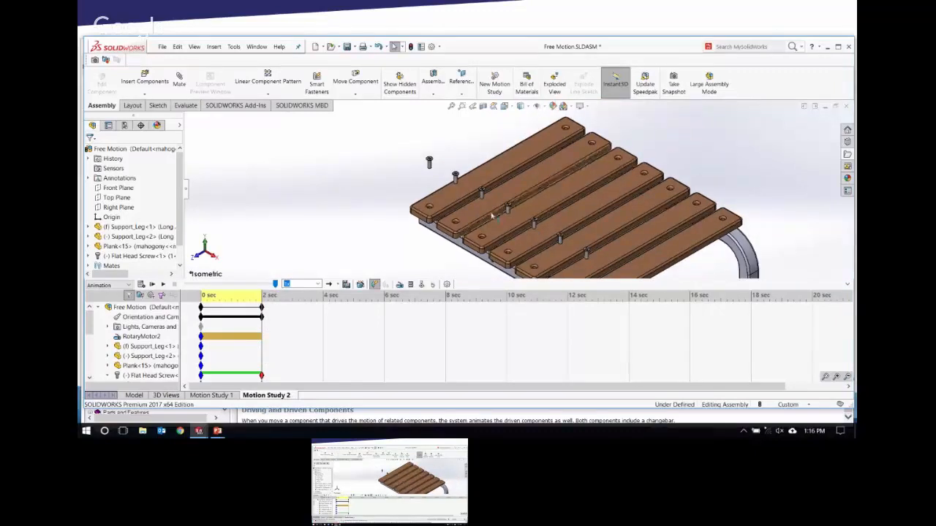
middle_click_drag(421, 183, 383, 217, "ctrl")
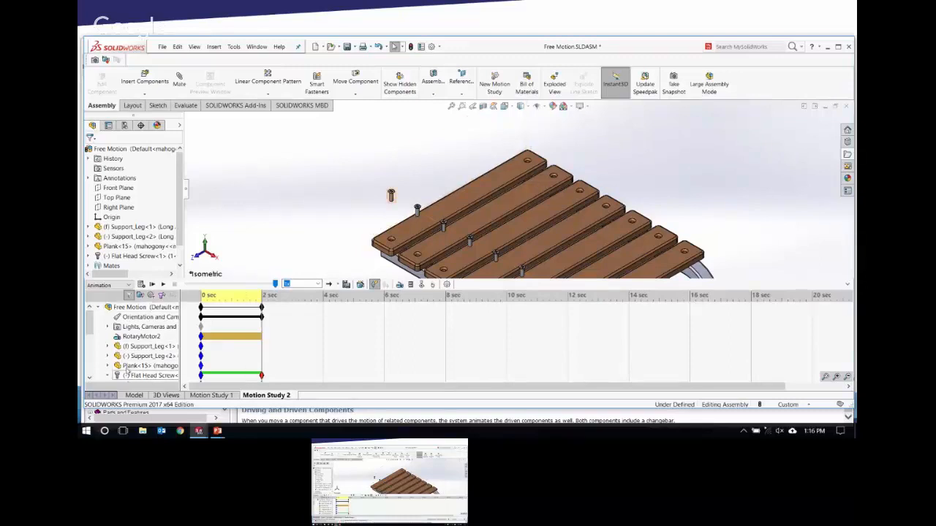
left_click(89, 348)
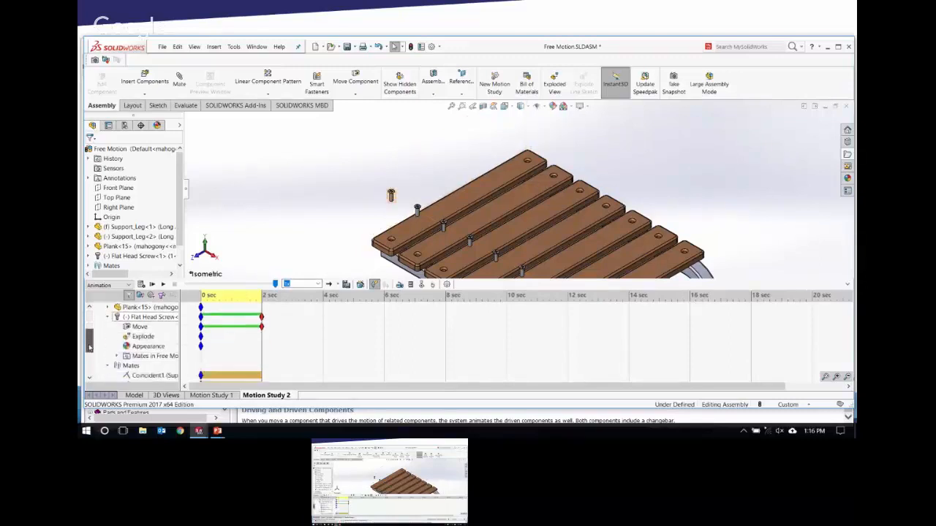
left_click_drag(89, 348, 89, 345)
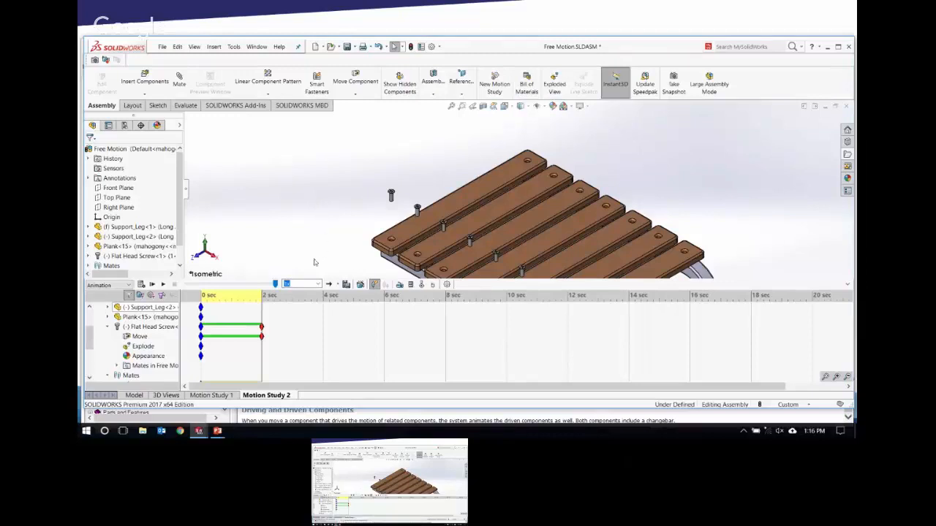
left_click_drag(261, 294, 323, 294)
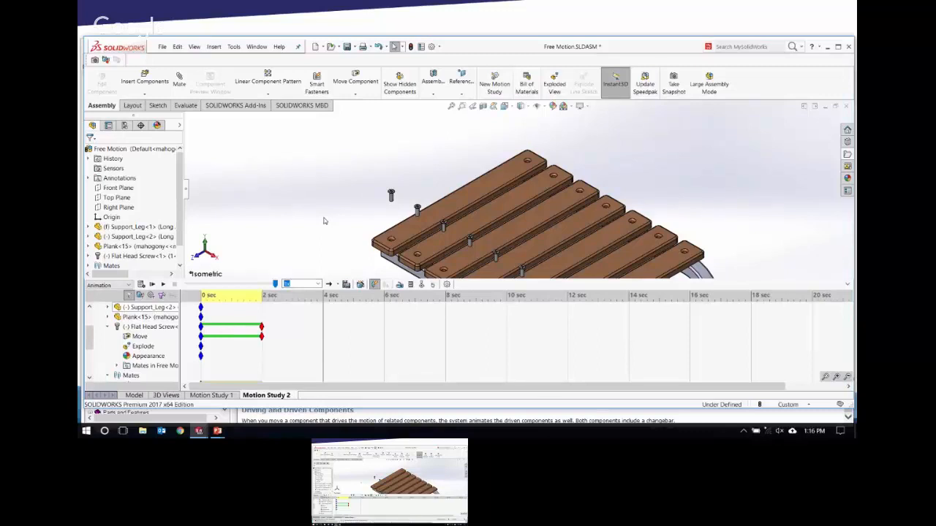
left_click(324, 298)
scroll(399, 199, "down", 4)
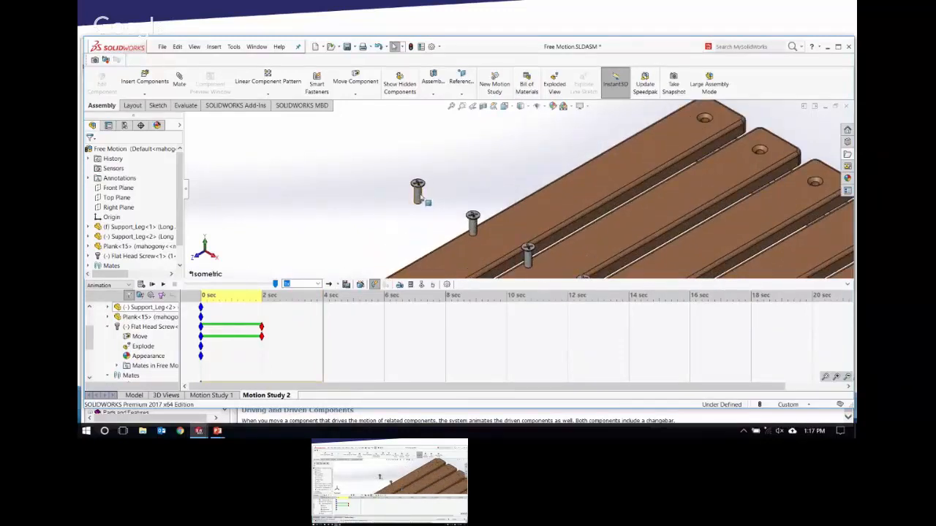
right_click(418, 194)
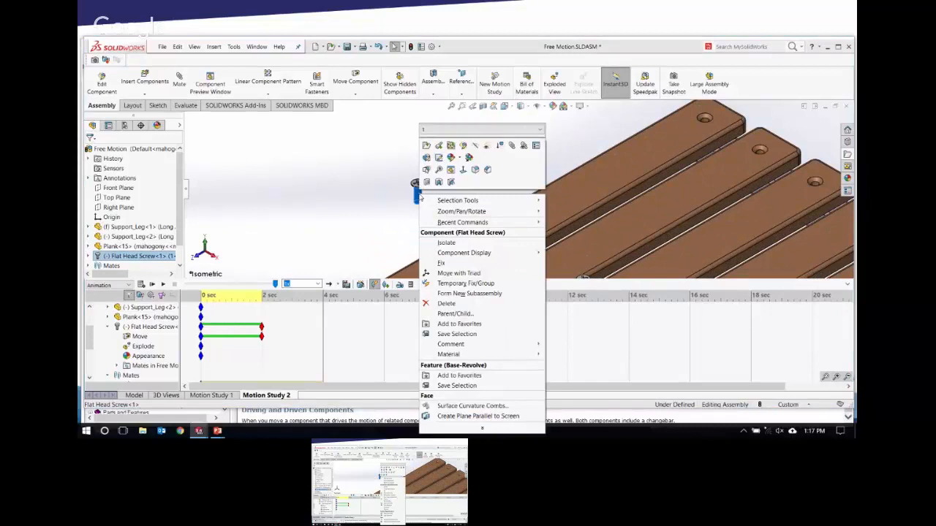
left_click(459, 272)
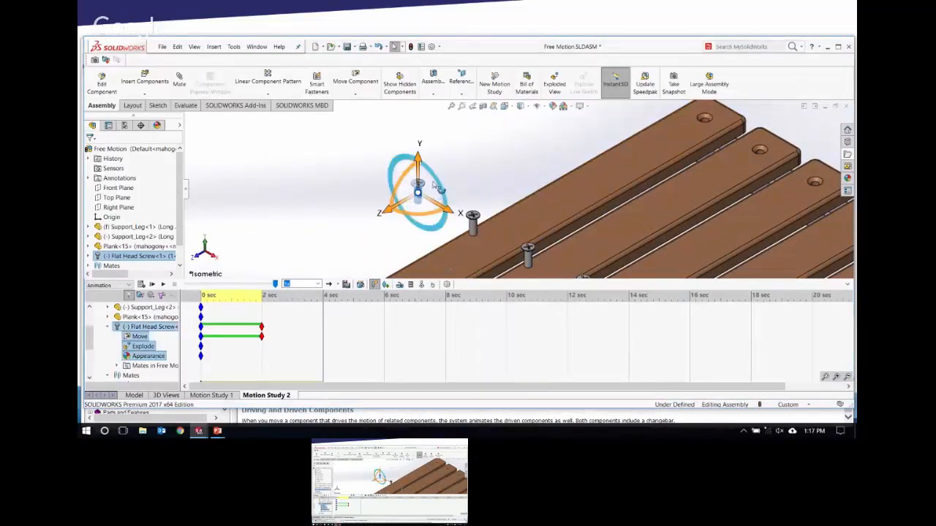
left_click_drag(401, 196, 433, 160)
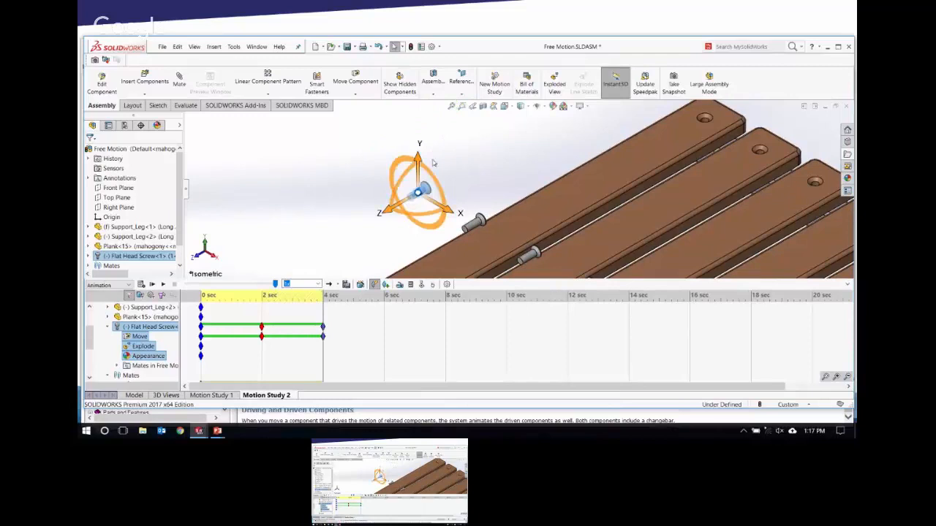
left_click(296, 204)
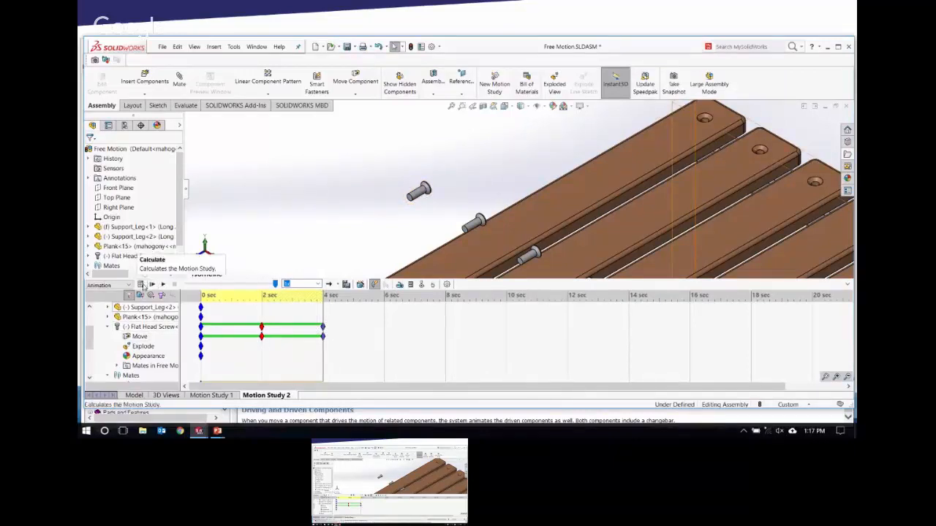
left_click(145, 284)
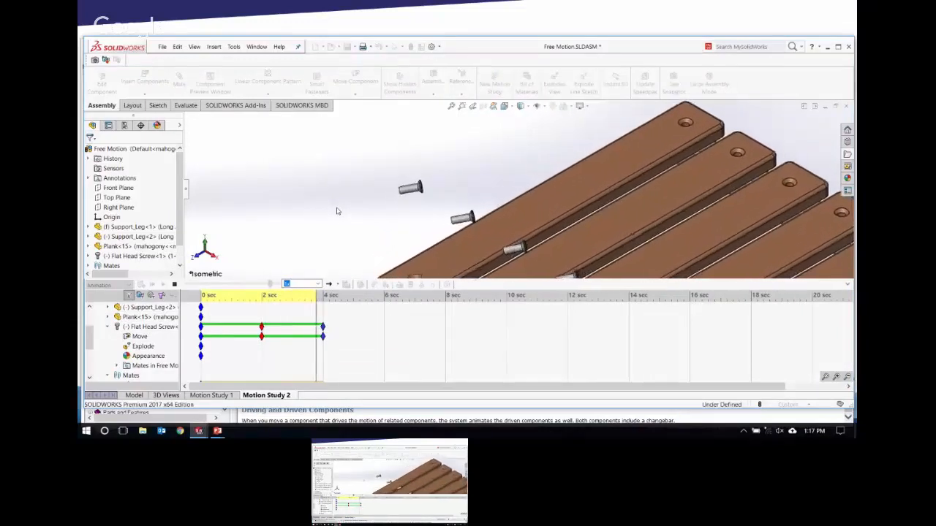
left_click(152, 285)
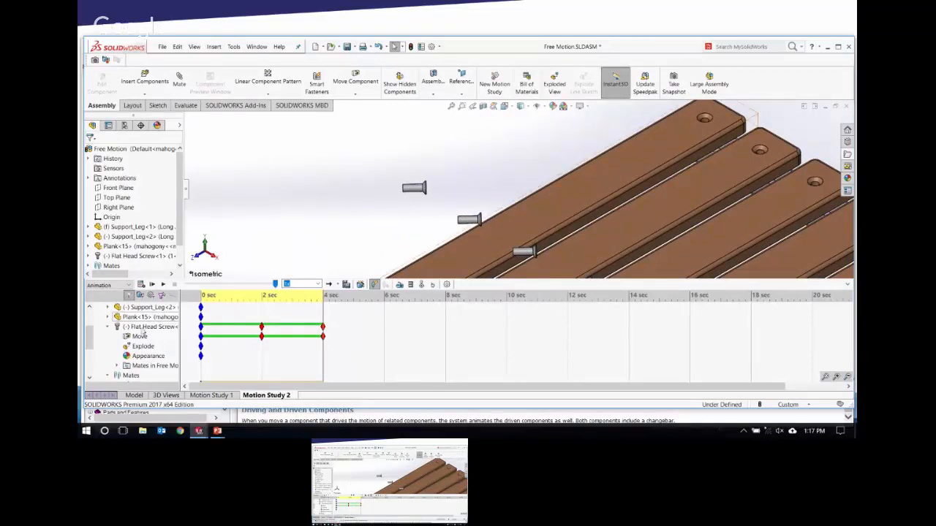
Compare the Fastener mate between the plank and flat head screw in the model with its state in Motion Study 2.
scroll(91, 337, "down", 5)
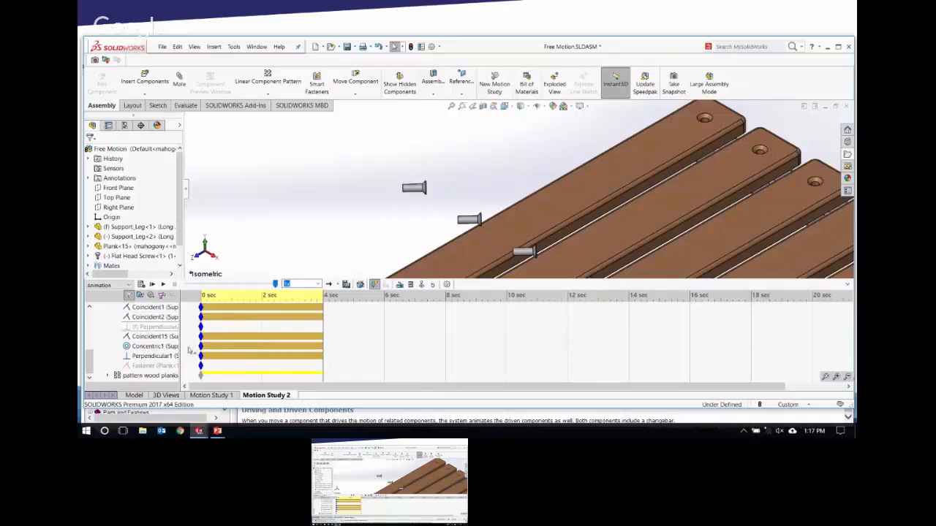
left_click(134, 395)
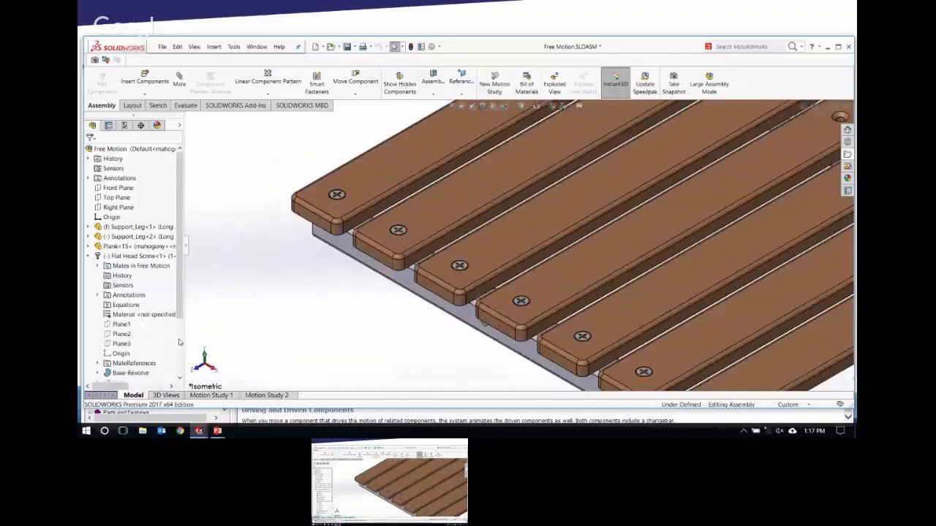
scroll(181, 341, "down", 3)
left_click(88, 363)
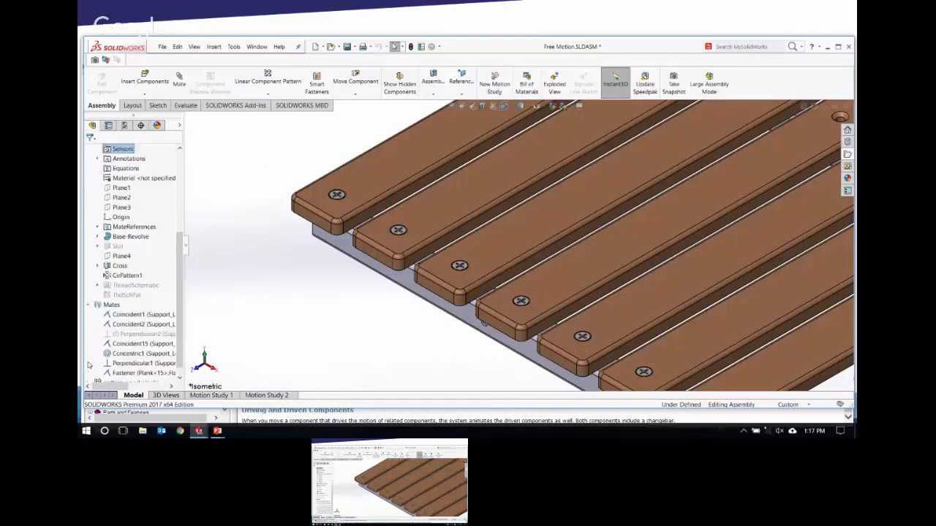
scroll(163, 333, "down", 1)
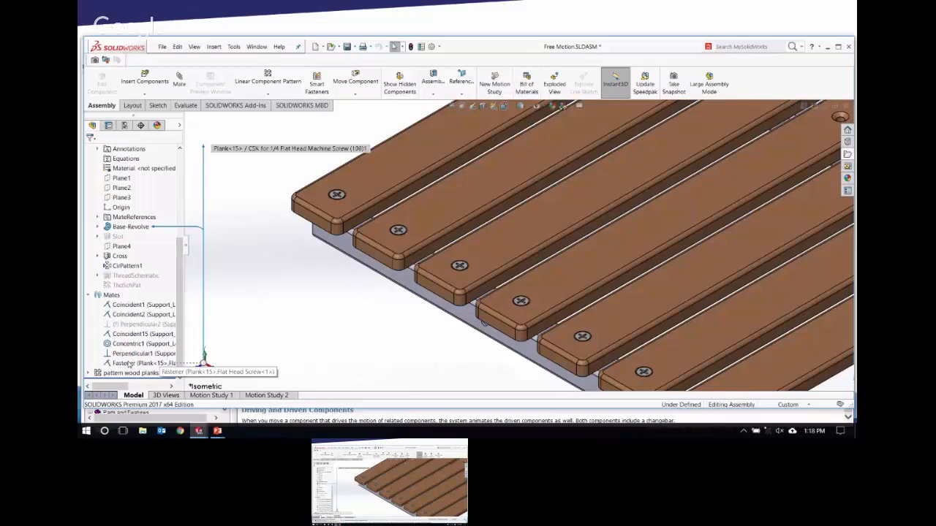
left_click(272, 396)
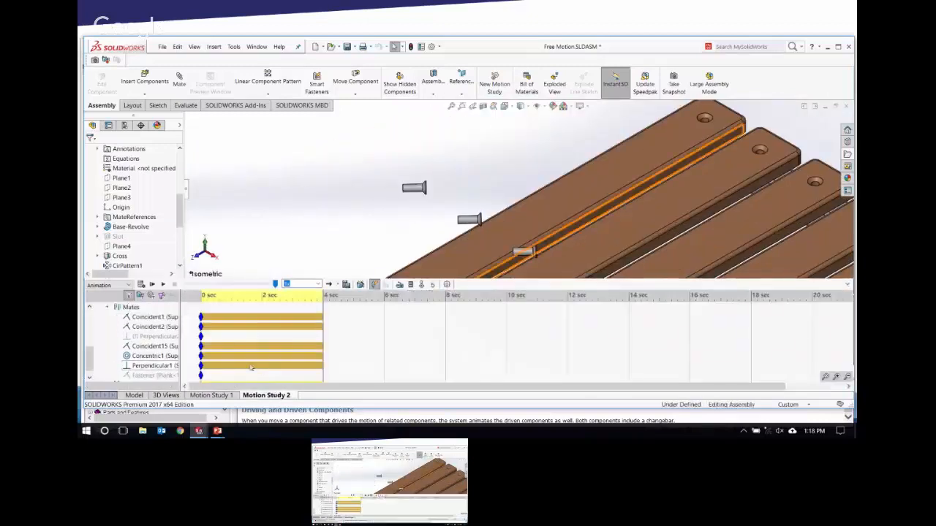
scroll(90, 370, "down", 1)
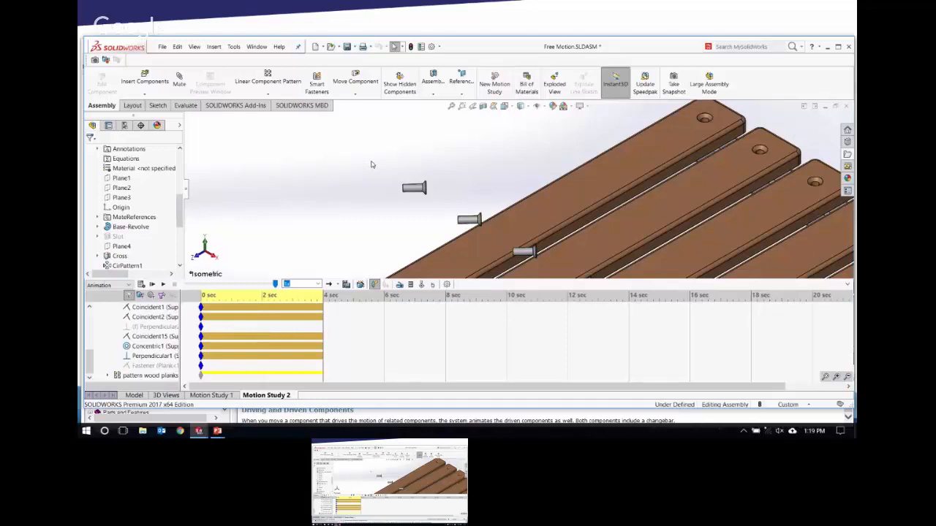
Examine the options for saving the animation to a file without saving, and check the screws in the model outside Motion Study 2.
left_click(346, 285)
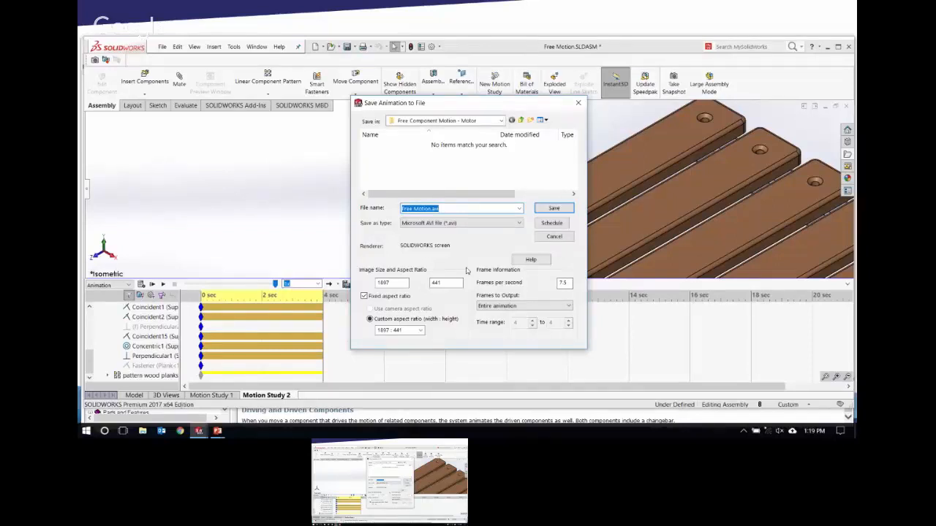
left_click(554, 237)
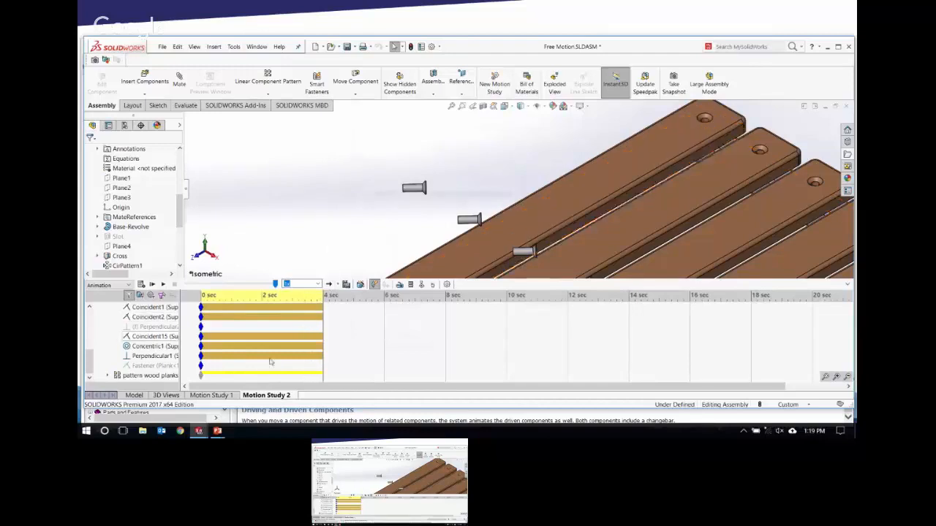
left_click(134, 396)
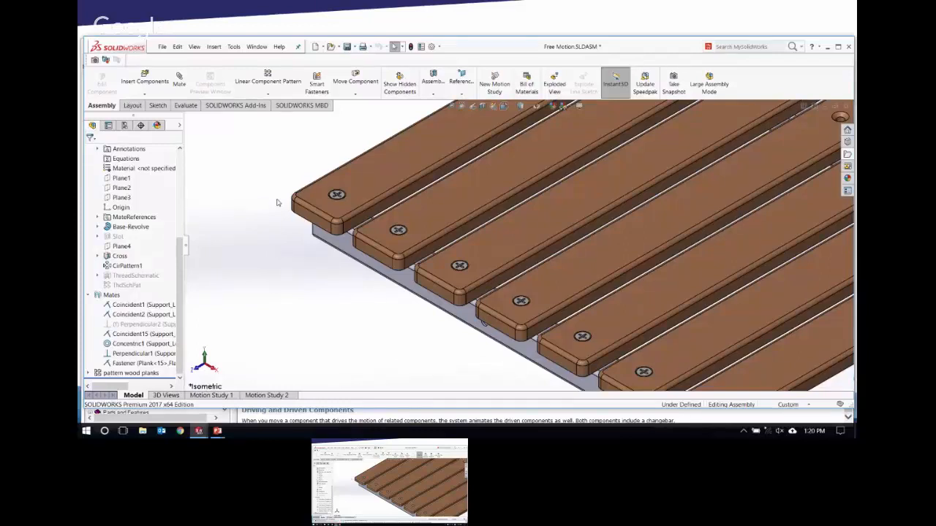
left_click(268, 395)
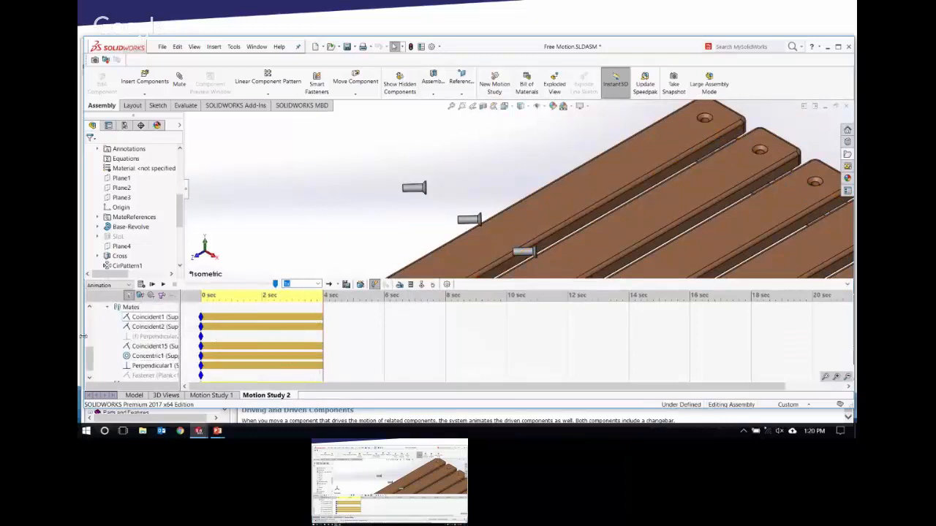
Copy the first flat head screw's position keys at 2 and 4 seconds and paste them at 6 and 8 seconds.
left_click_drag(88, 360, 88, 338)
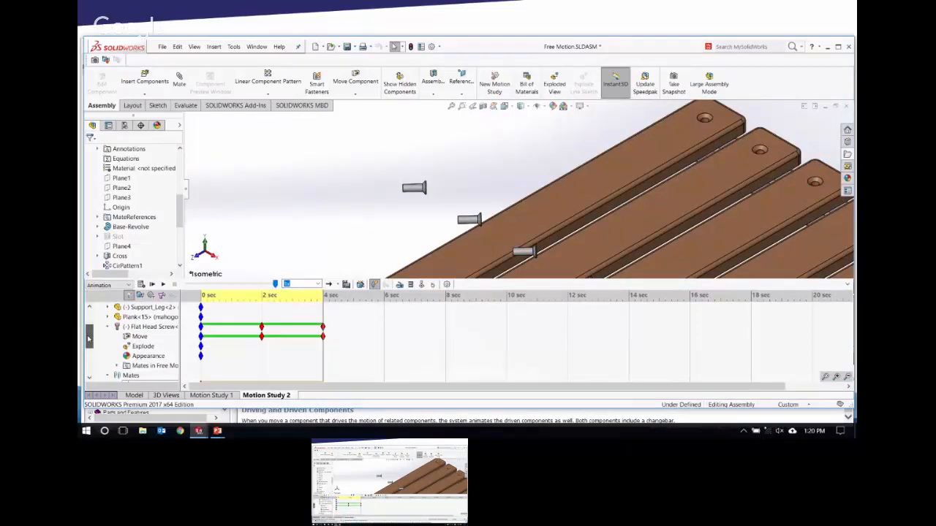
left_click(143, 346)
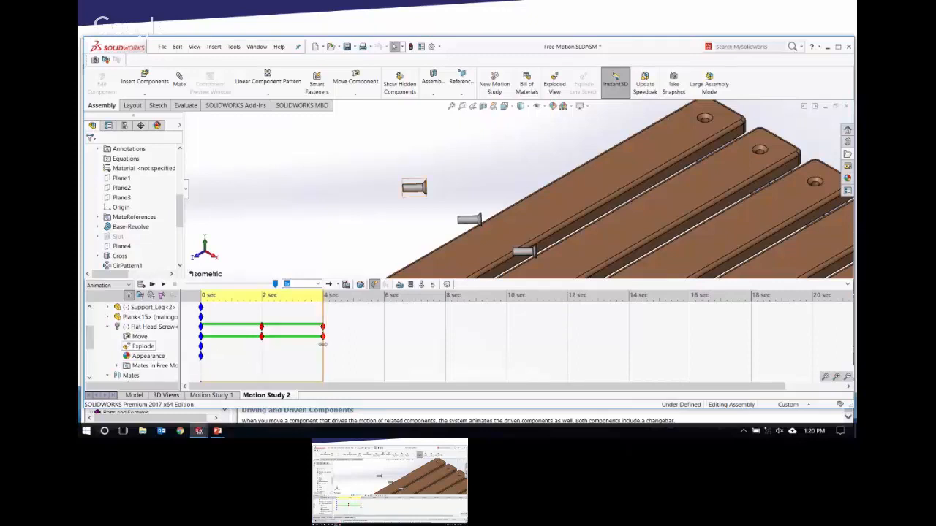
left_click_drag(323, 344, 383, 346)
left_click(261, 335)
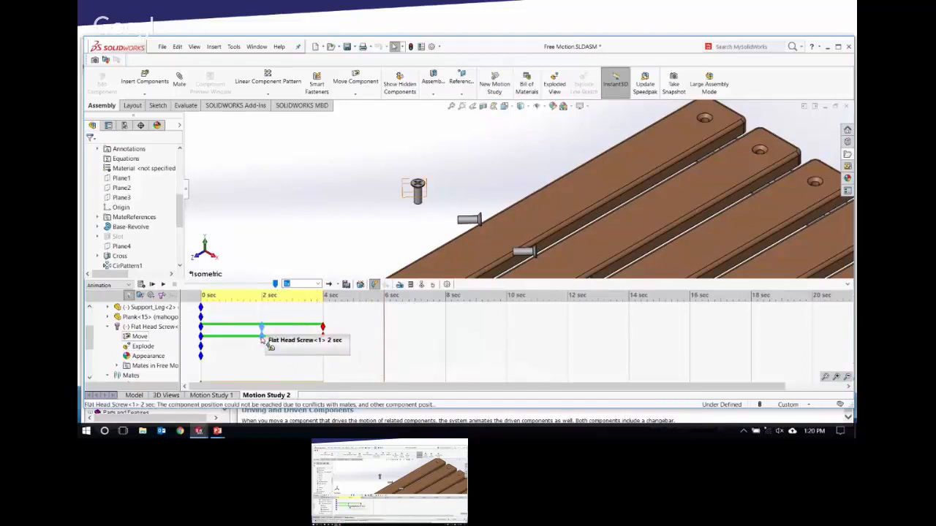
left_click(323, 338, "ctrl")
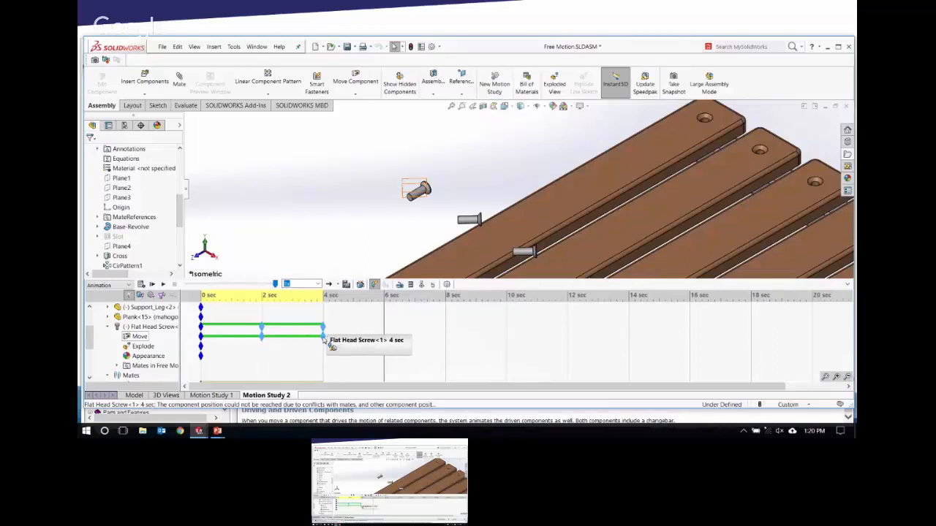
right_click(323, 339)
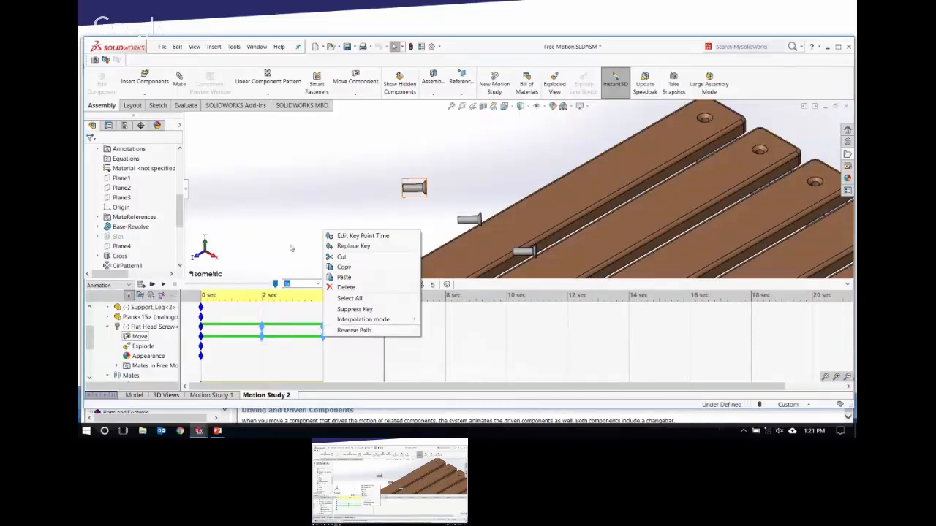
left_click(369, 330)
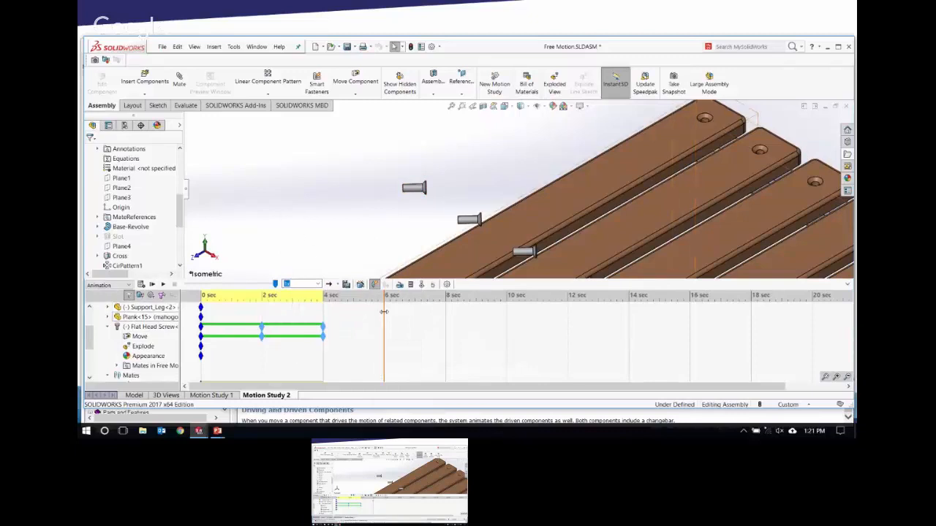
left_click_drag(383, 315, 437, 316)
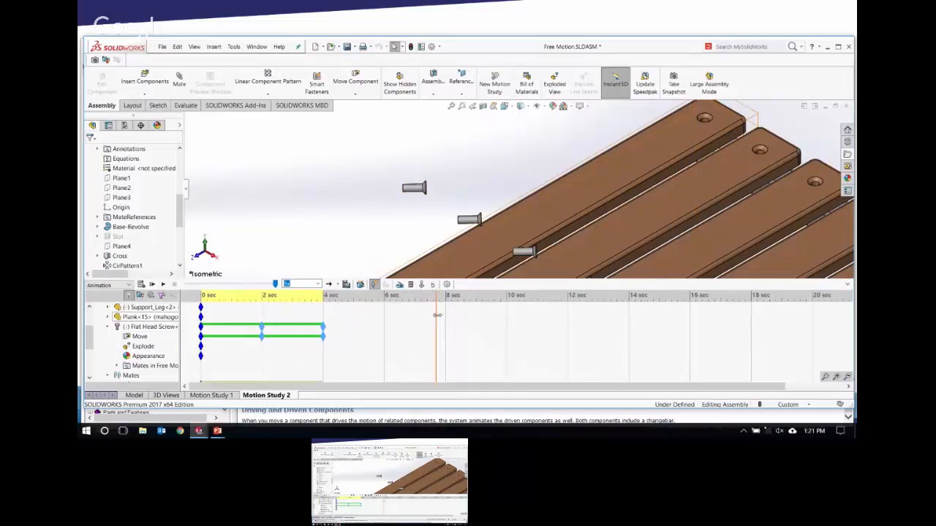
right_click(262, 339)
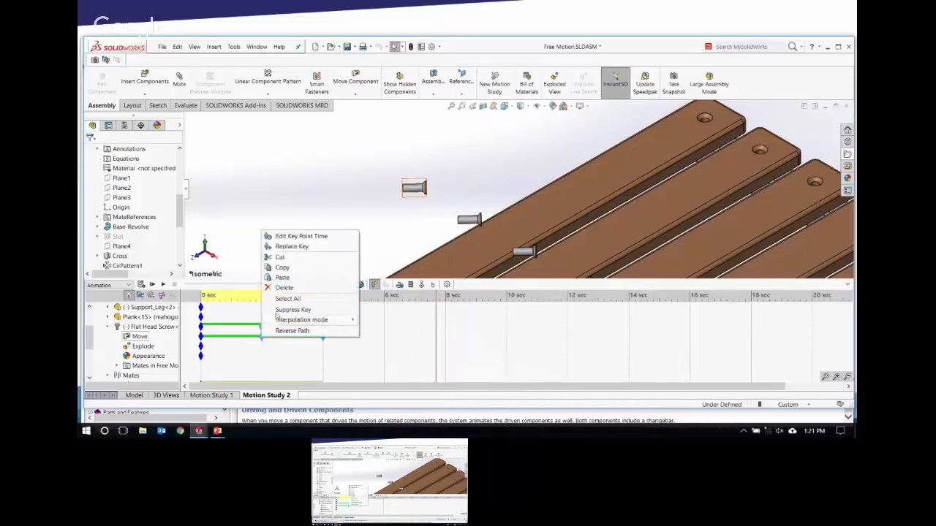
left_click(284, 268)
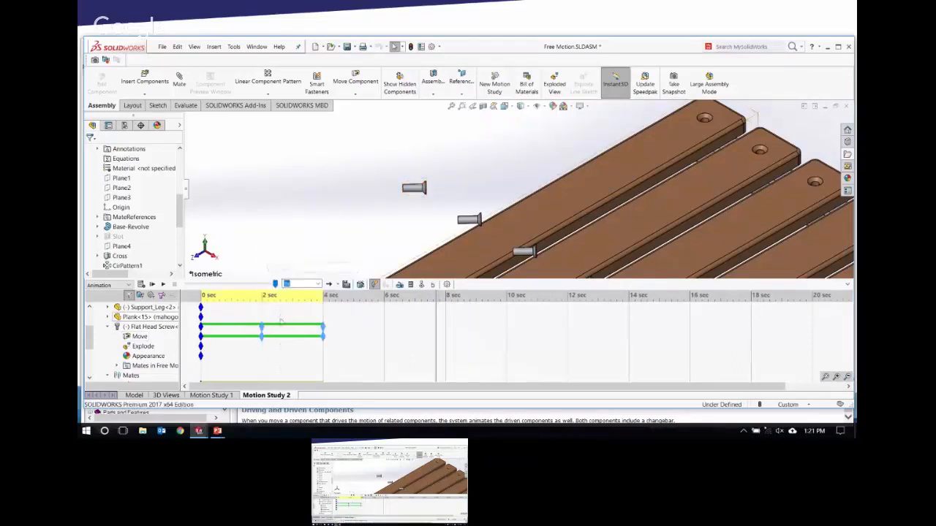
right_click(386, 328)
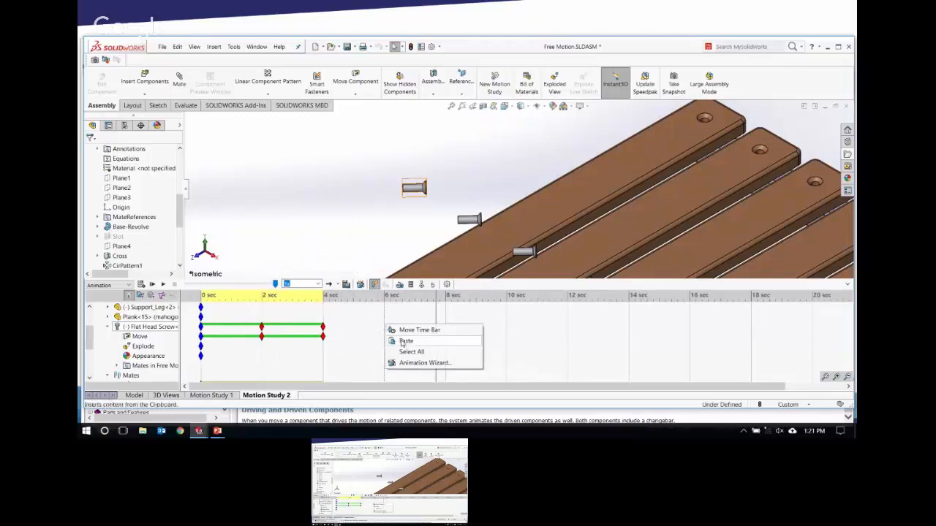
left_click(400, 340)
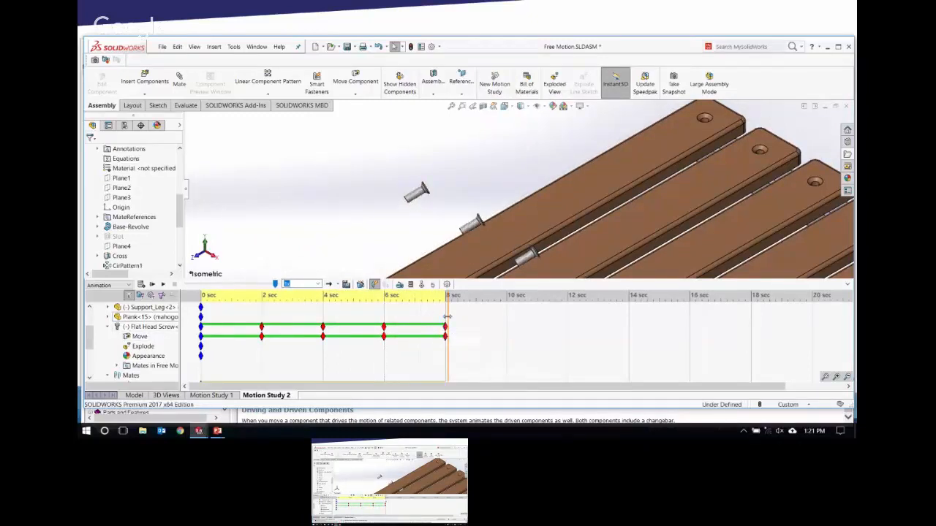
Reverse the path of the first flat head screw's keys at 6 and 8 seconds, and calculate the motion study.
left_click(383, 336)
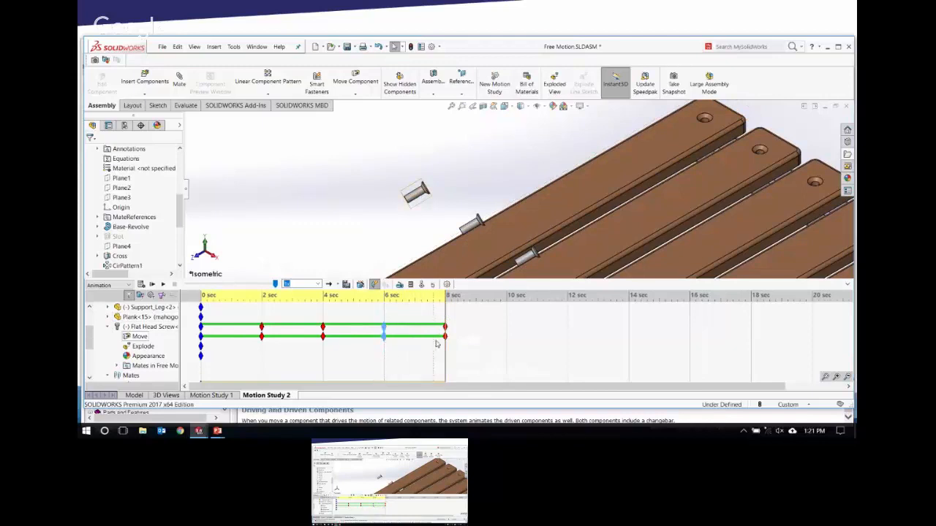
left_click(446, 337, "ctrl")
right_click(446, 345)
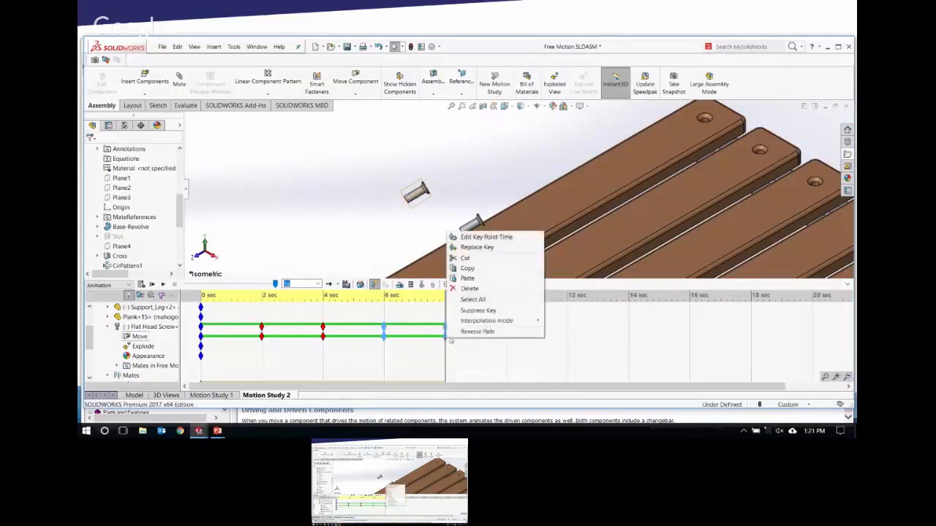
left_click(462, 334)
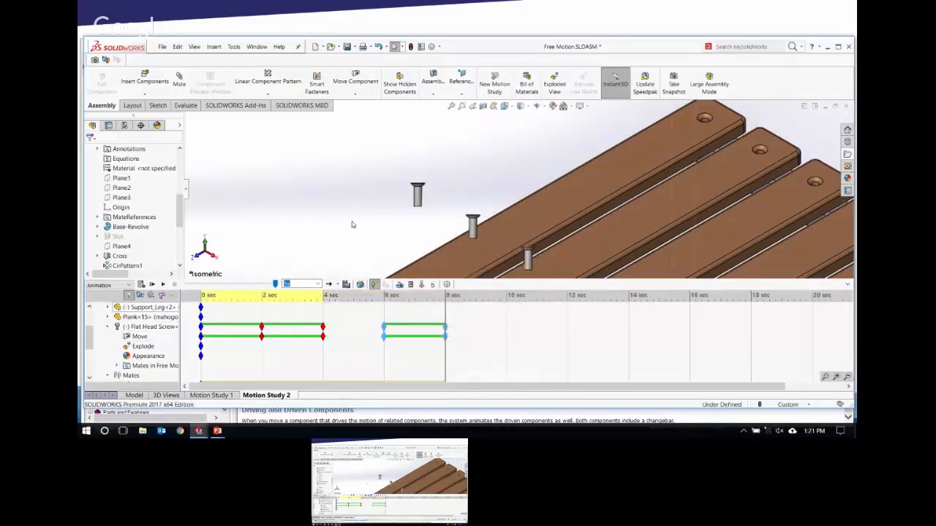
left_click(141, 284)
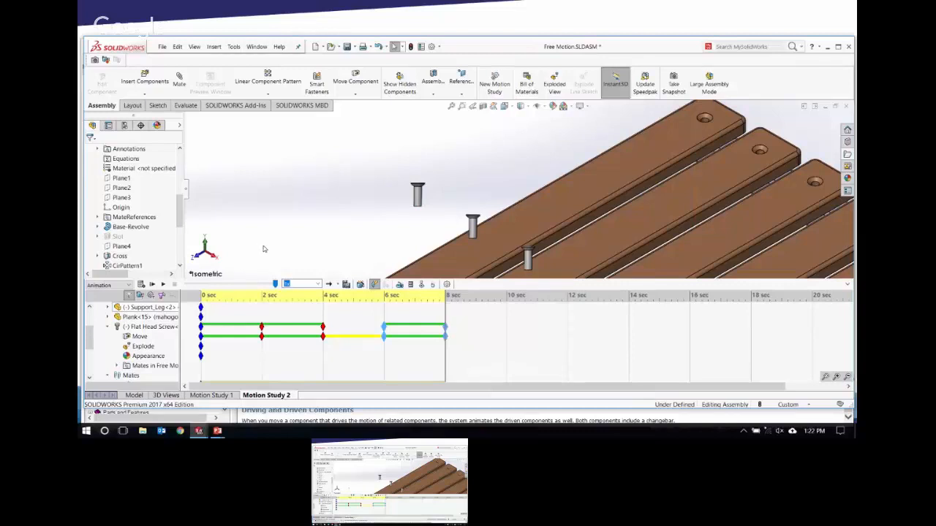
Expand Plank<15> in the motion study tree and move the time bar to 2 seconds.
left_click(89, 322)
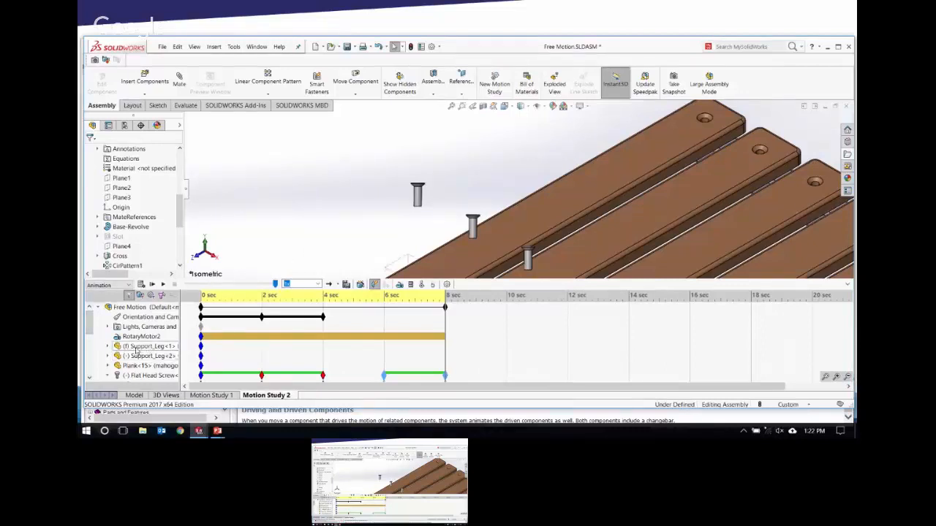
left_click(138, 348)
left_click(134, 358)
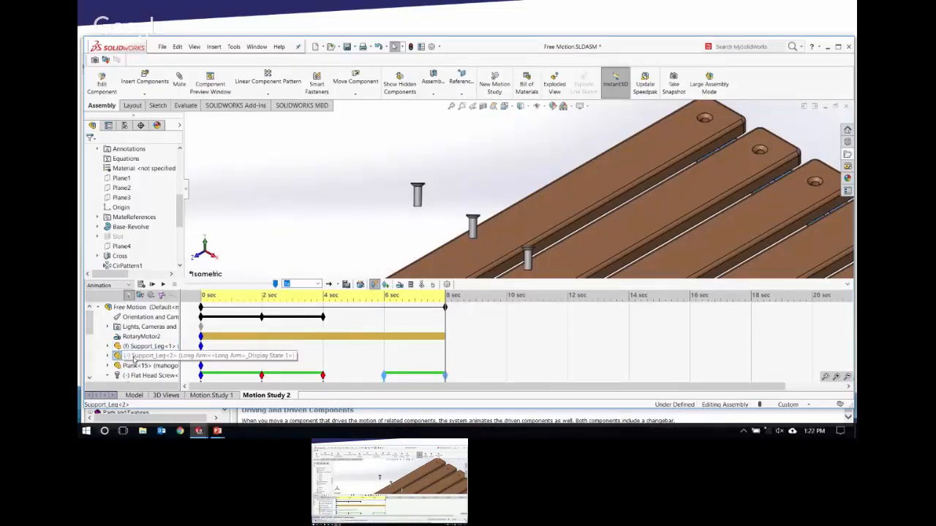
left_click(135, 365)
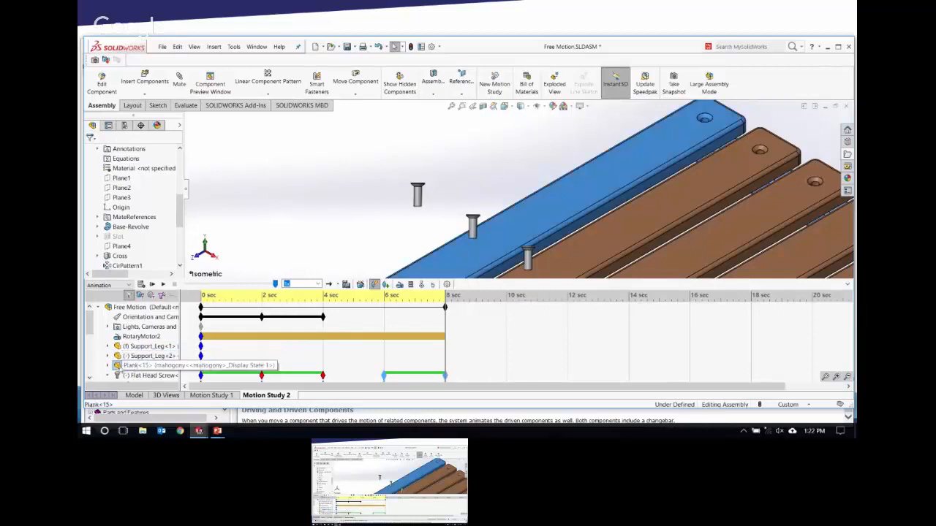
left_click(108, 366)
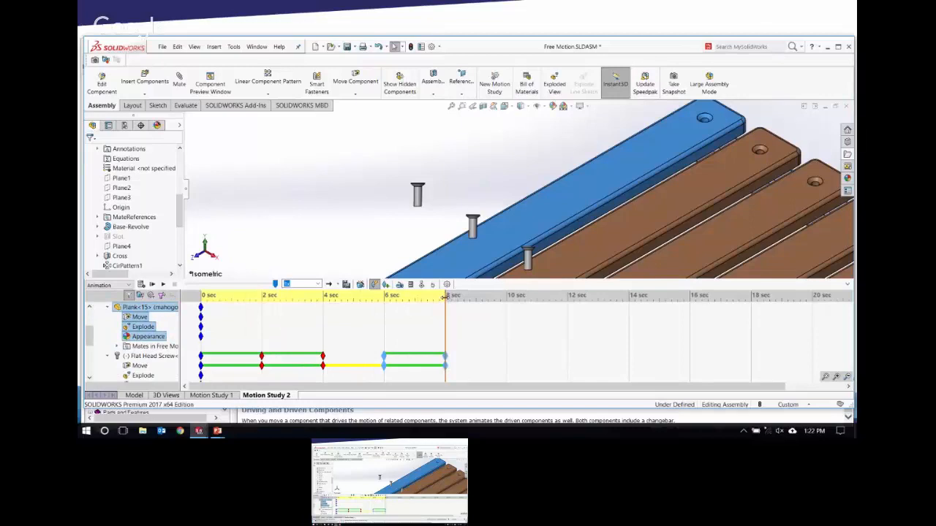
left_click_drag(446, 298, 262, 300)
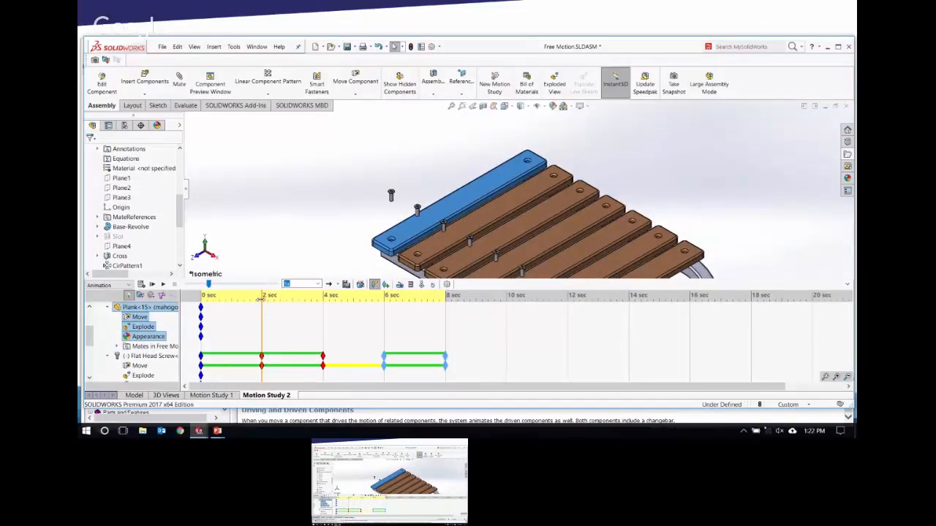
Apply the candy apple red painted car appearance to Plank<15> at component level for the 2-second key.
right_click(147, 338)
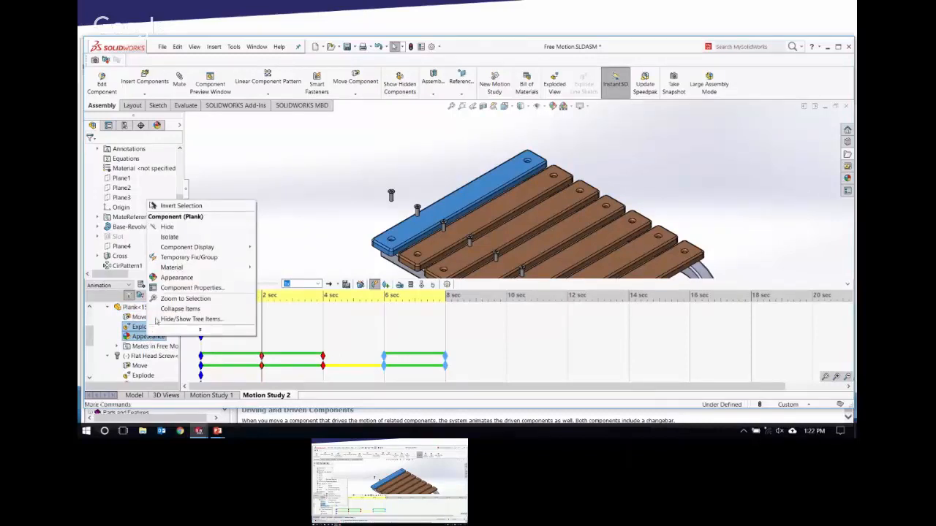
left_click(176, 278)
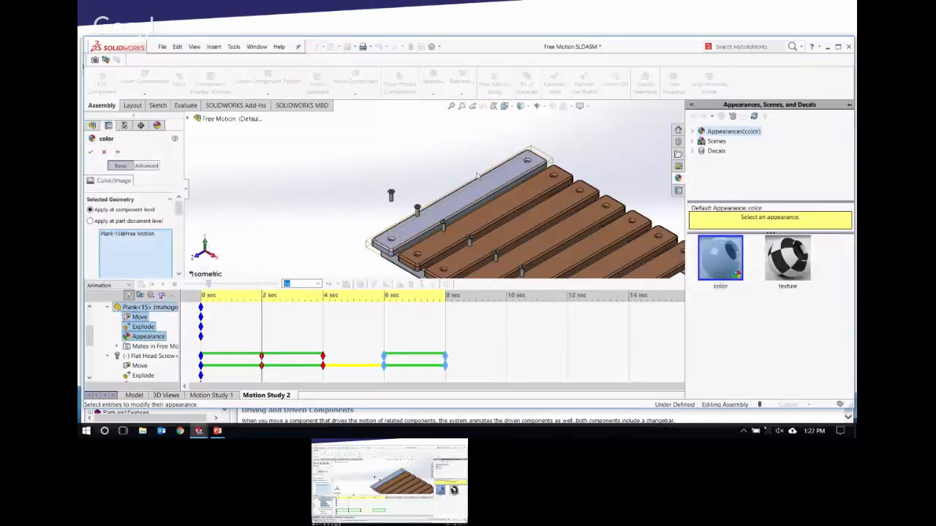
left_click(694, 131)
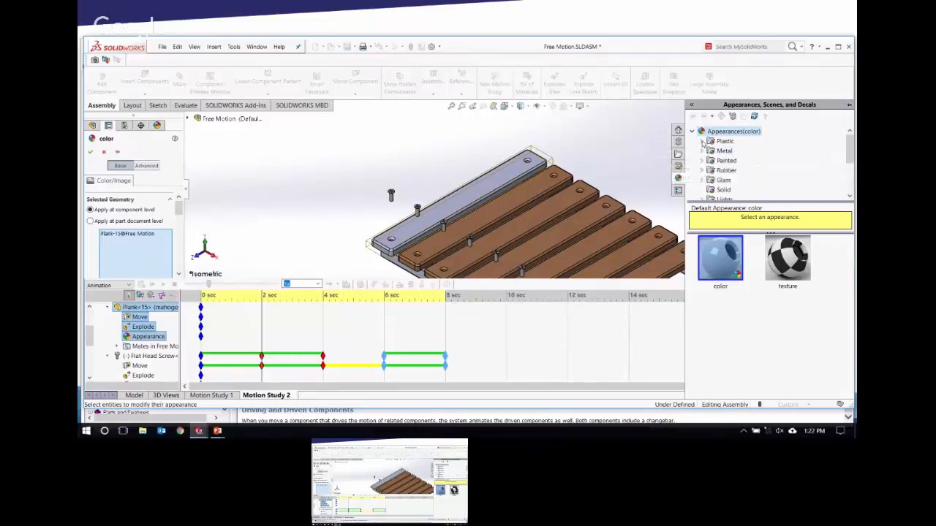
left_click(702, 161)
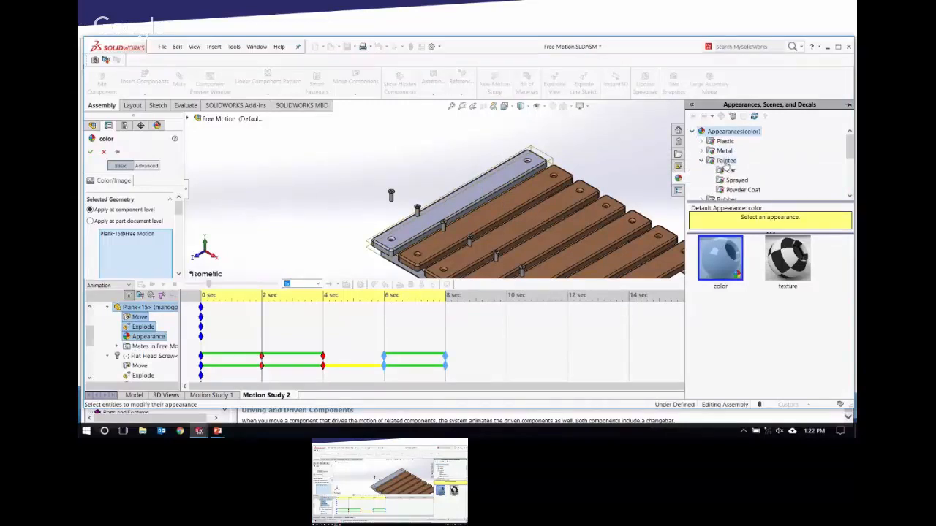
left_click(729, 169)
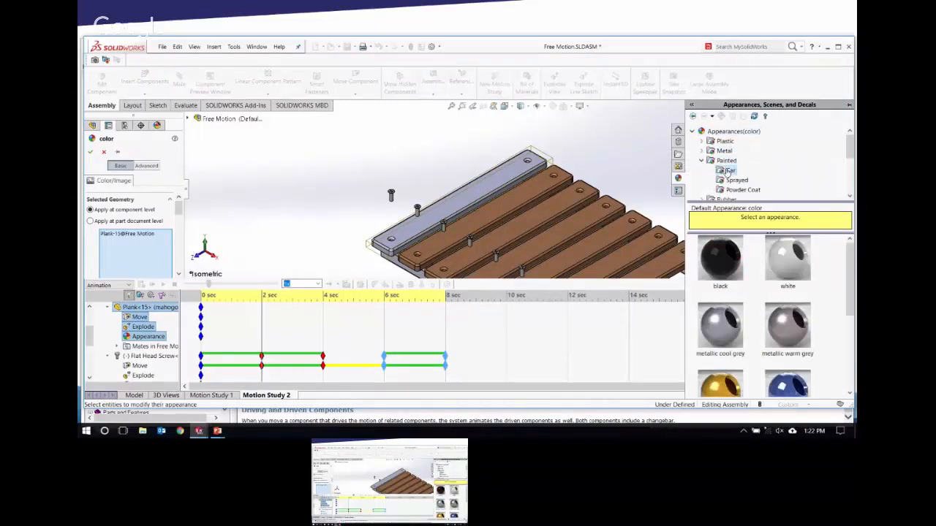
left_click_drag(849, 301, 850, 364)
left_click(788, 363)
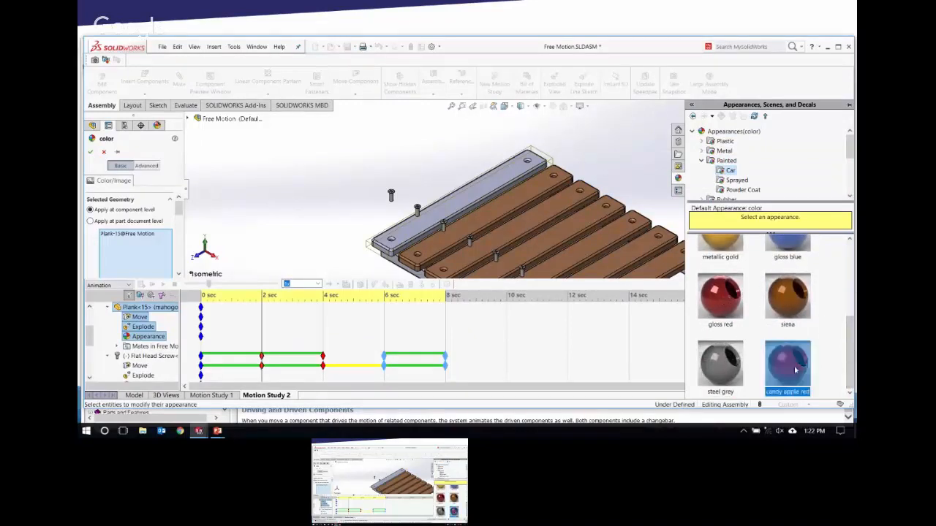
left_click(91, 152)
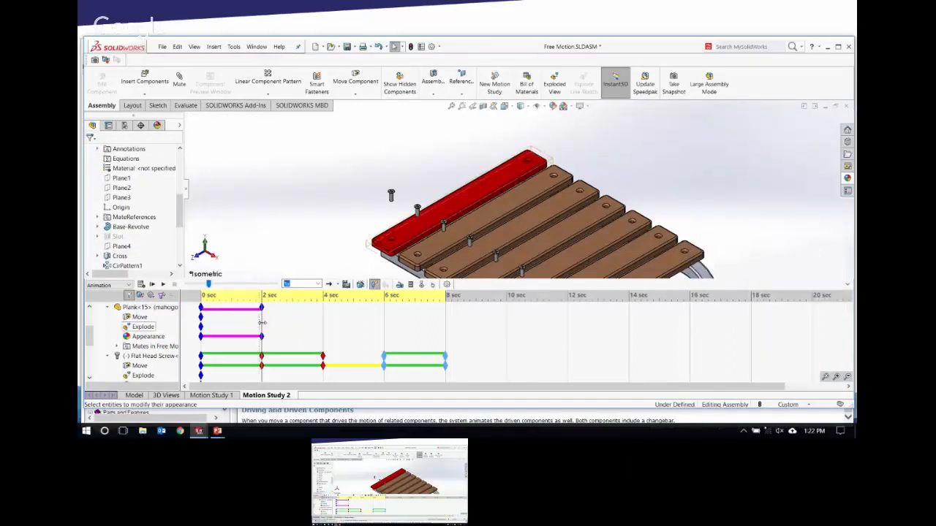
At 4 seconds, change the appearance of Plank<15> to the metallic gold car paint.
left_click_drag(262, 296, 323, 296)
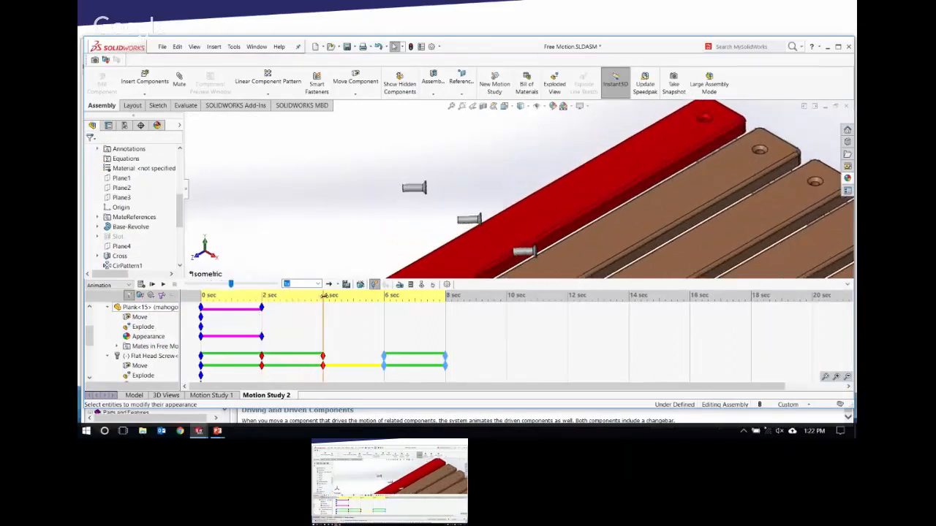
right_click(144, 339)
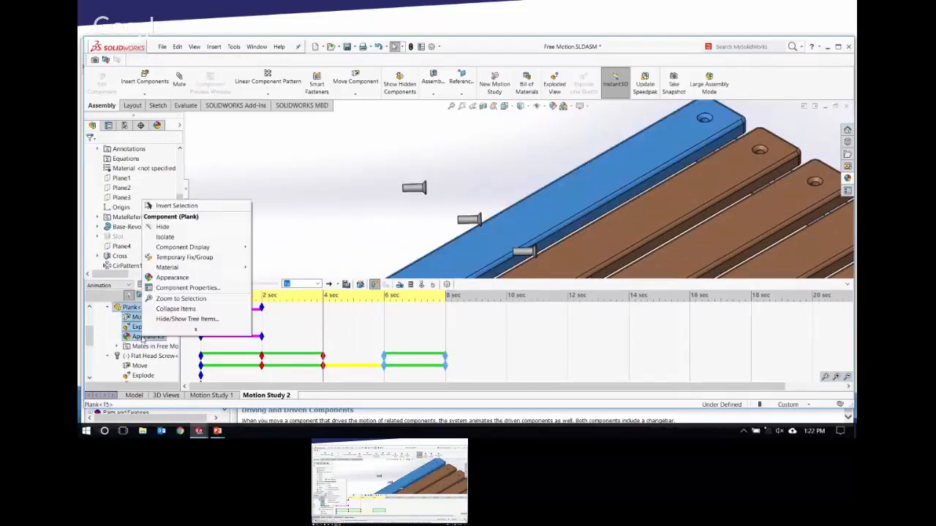
left_click(172, 278)
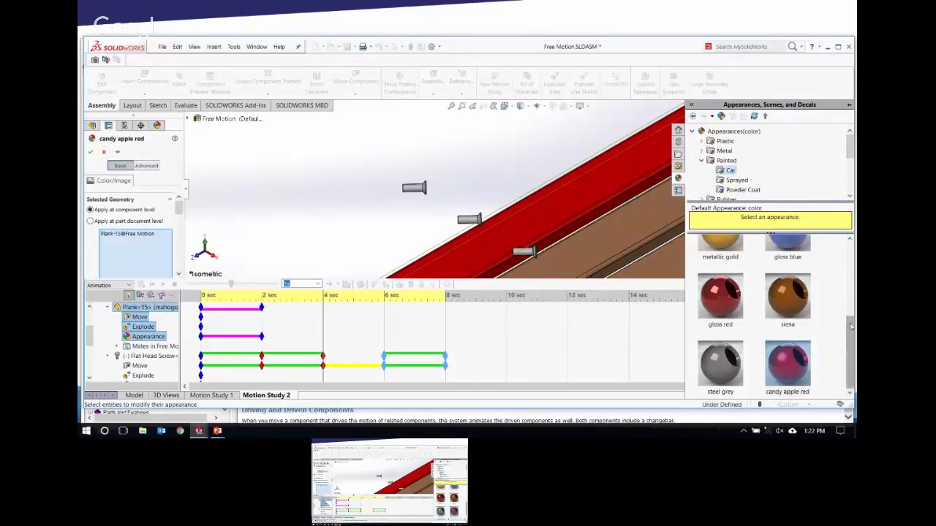
left_click_drag(851, 324, 851, 292)
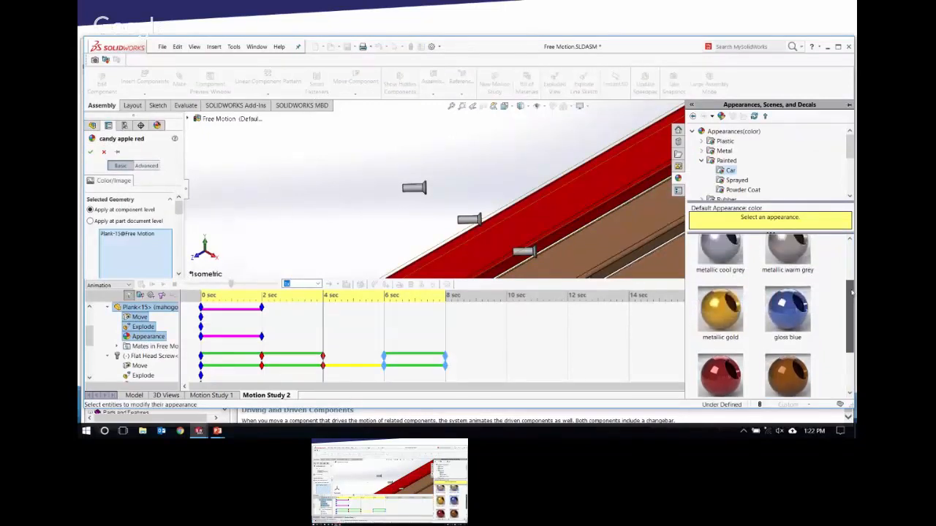
left_click(721, 314)
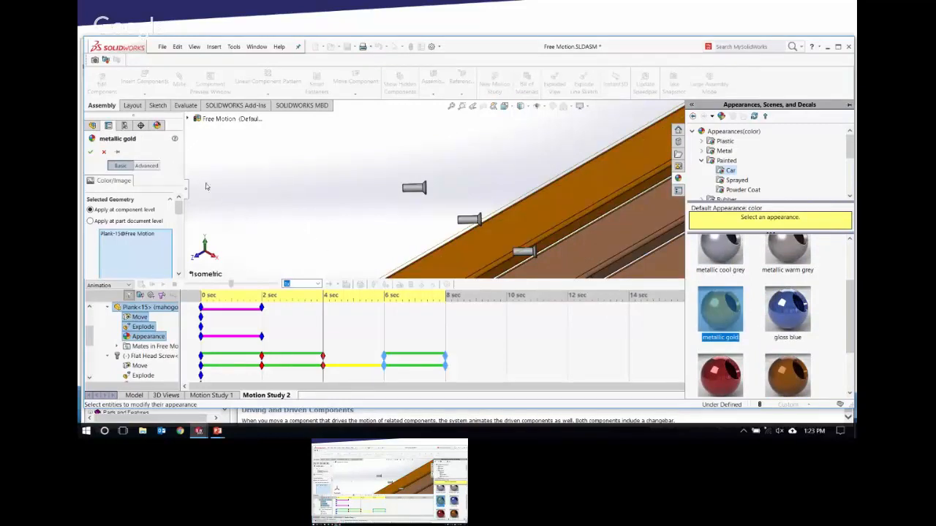
left_click(91, 151)
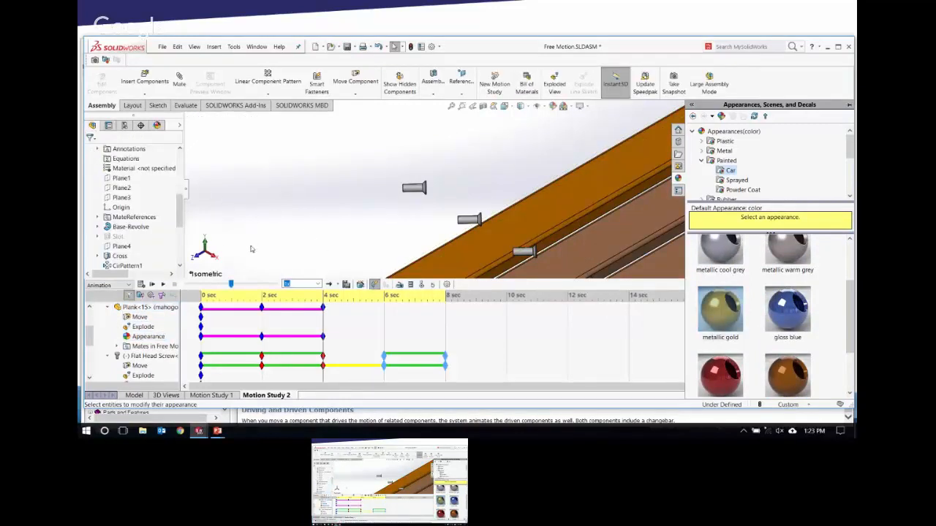
At 6 seconds, apply the gloss blue car paint to Plank<15> at component level, and calculate and play the motion study.
left_click_drag(322, 296, 384, 295)
right_click(168, 340)
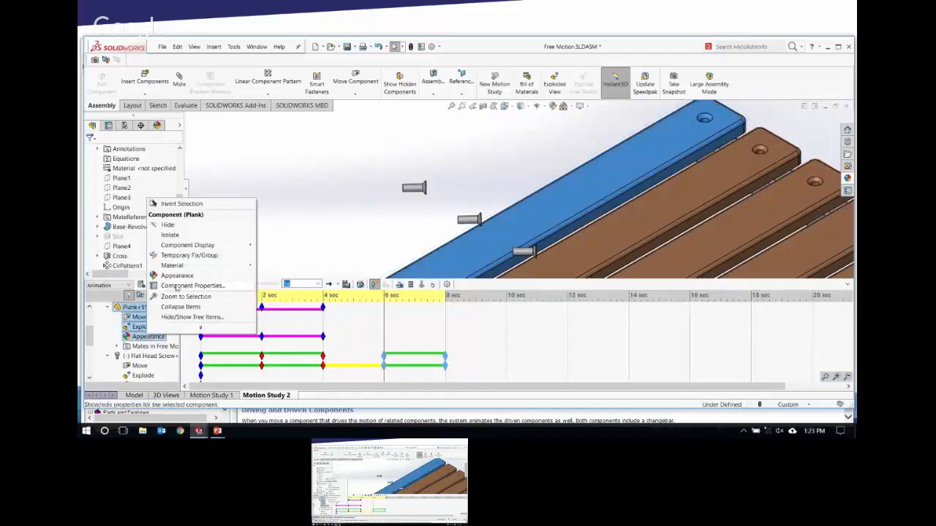
left_click(180, 276)
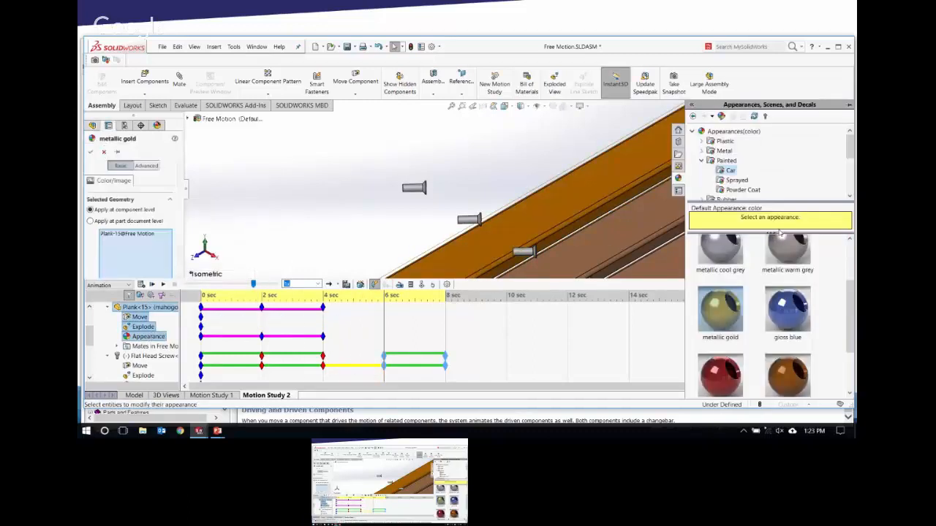
left_click(796, 310)
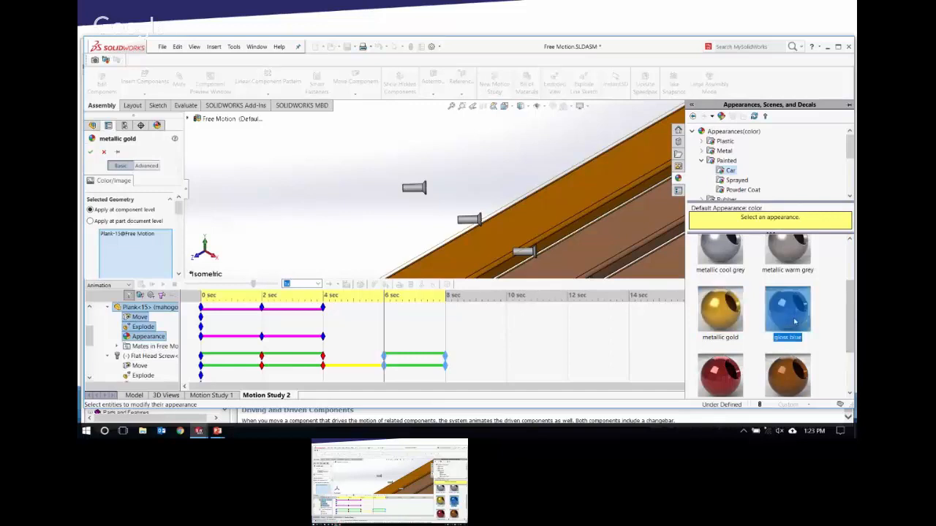
left_click(90, 153)
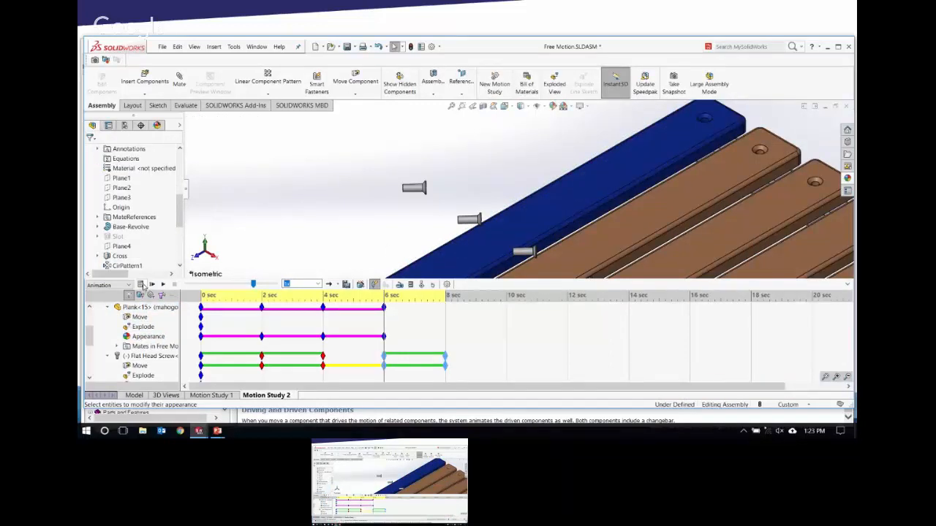
left_click(144, 285)
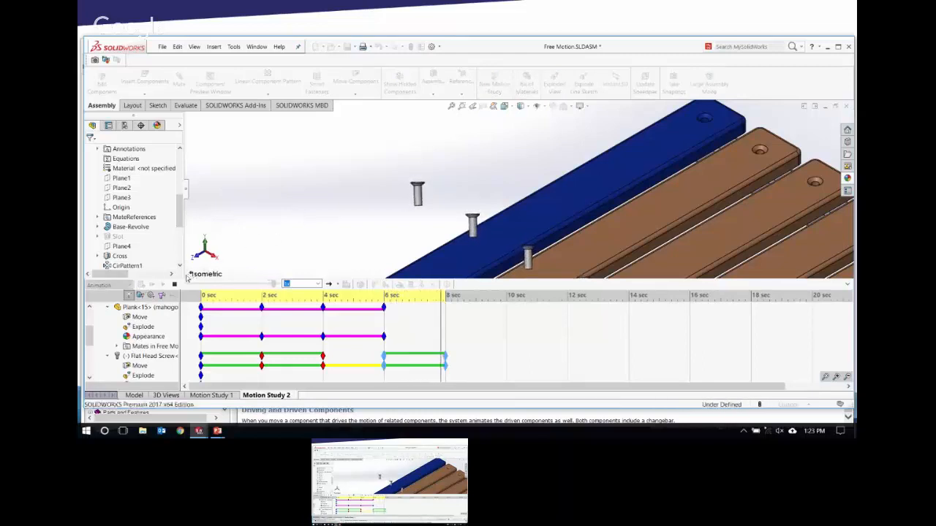
left_click(152, 285)
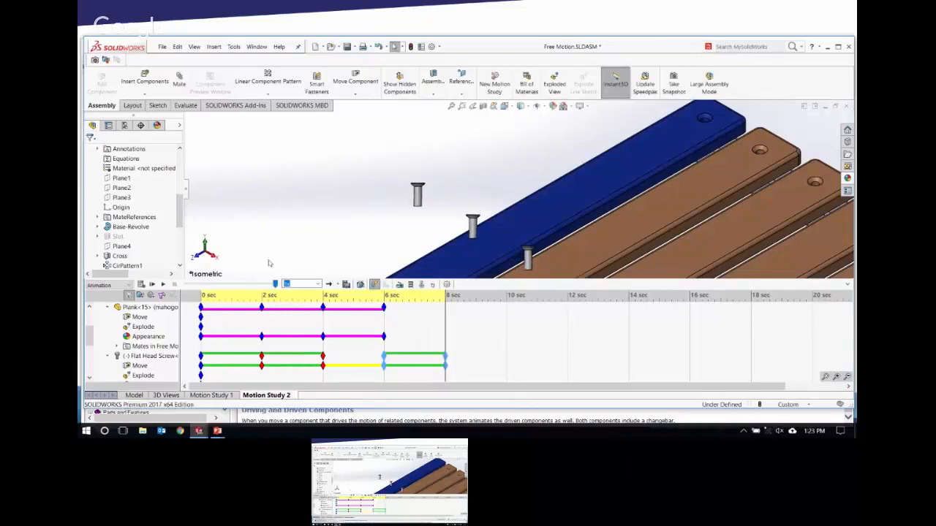
Set the interpolation mode of Plank<15>'s appearance keys at 2, 4 and 6 seconds to Snap, and play the study from the start.
right_click(262, 338)
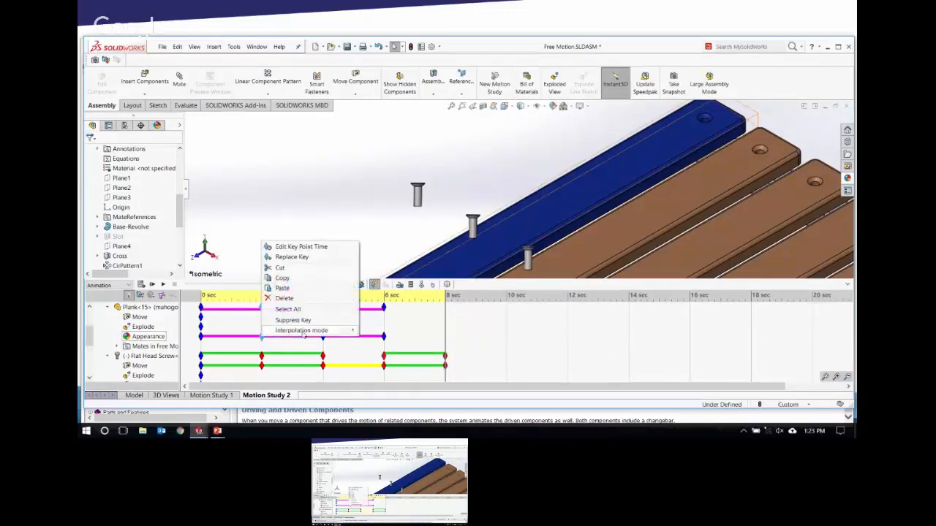
mouse_move(305, 332)
left_click(378, 340)
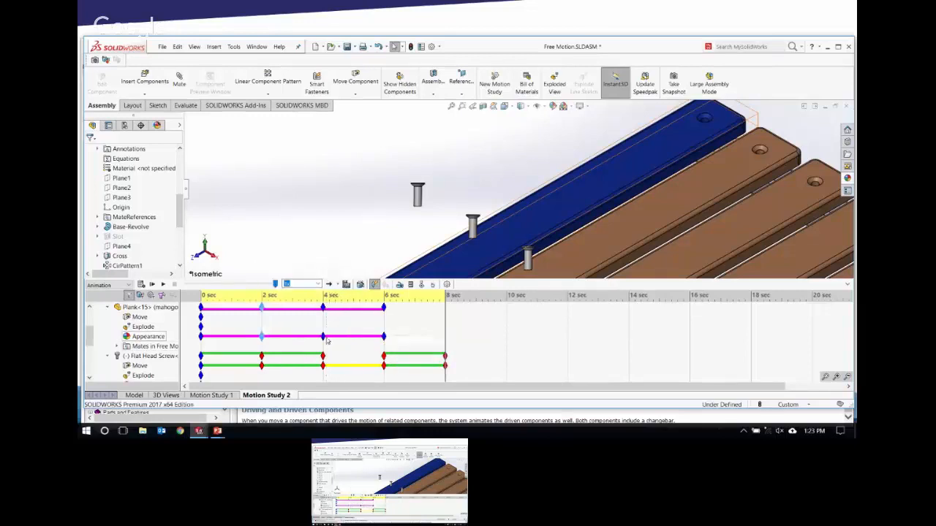
right_click(323, 338)
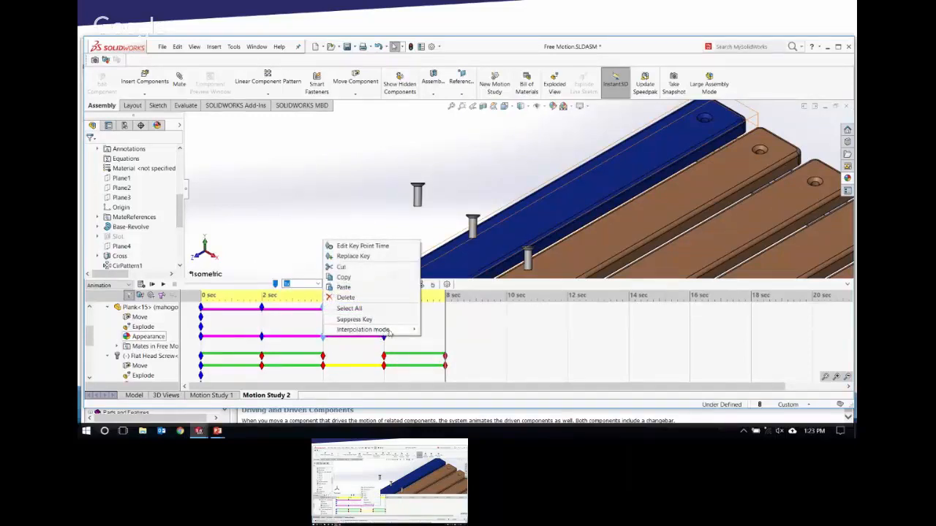
mouse_move(380, 330)
left_click(439, 339)
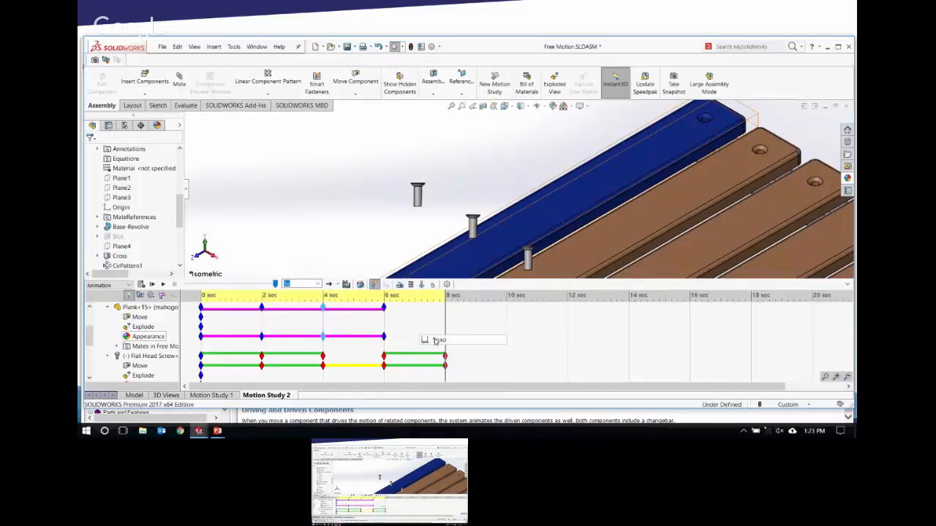
right_click(385, 339)
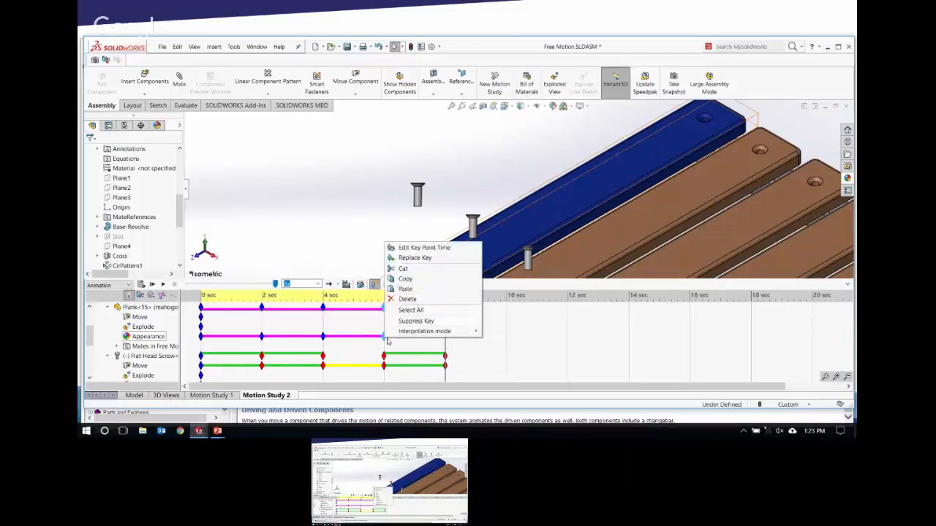
mouse_move(439, 332)
left_click(489, 338)
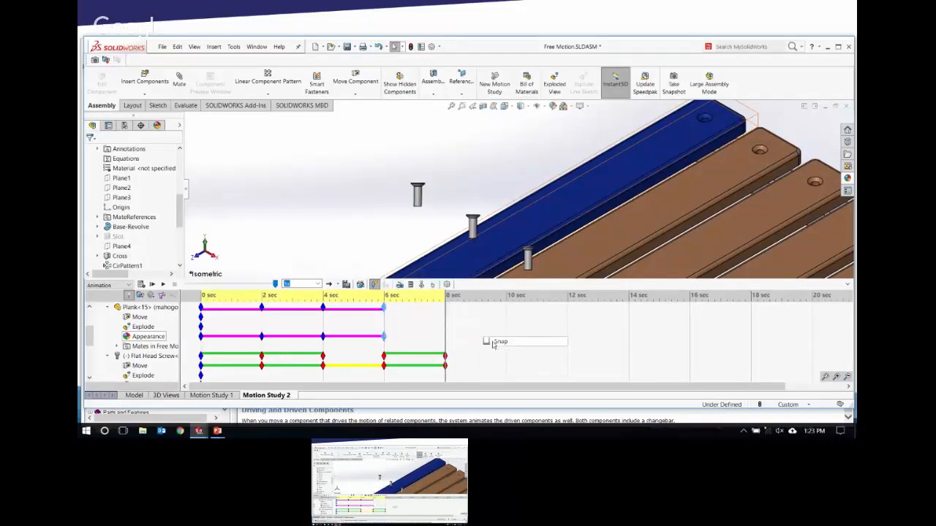
left_click(152, 284)
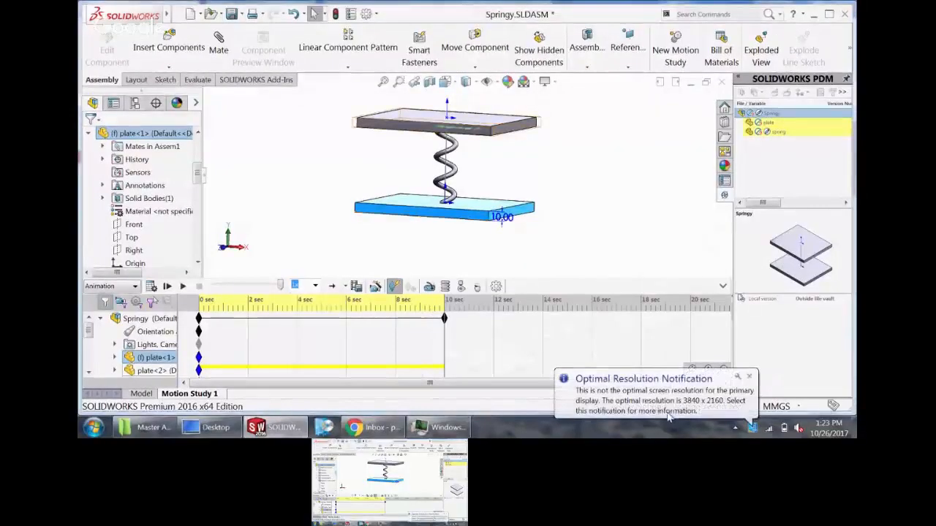
Leave the Springy assembly's motion study for the model and open Sketch1 under the spring's Sweep1 for in-context editing.
left_click(574, 198)
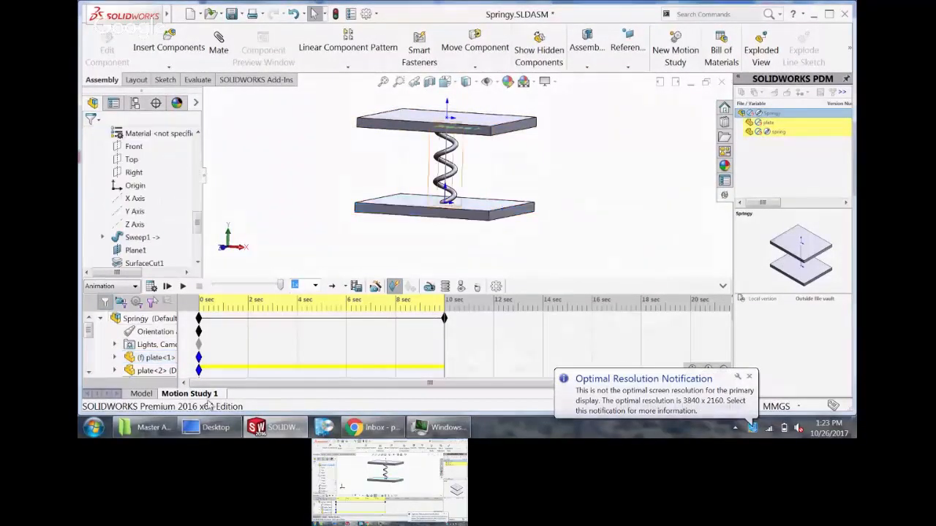
left_click(140, 394)
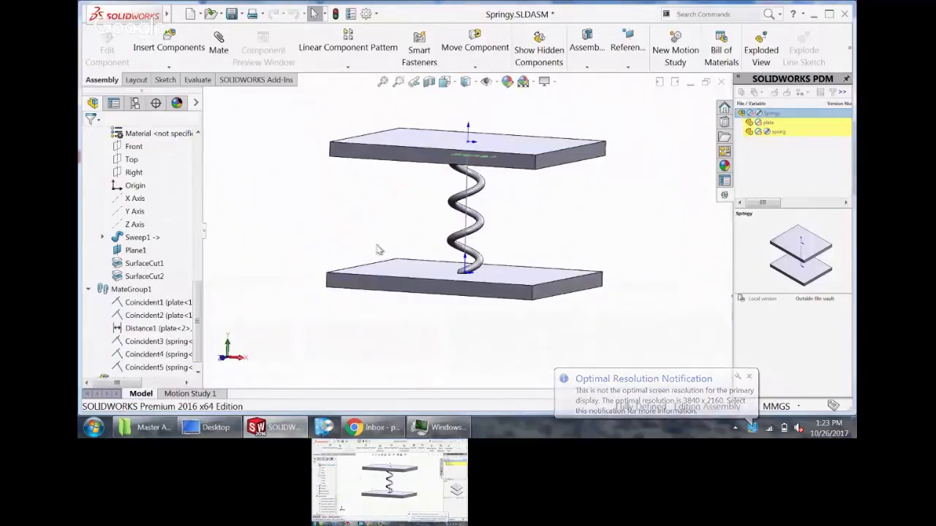
right_click(484, 234)
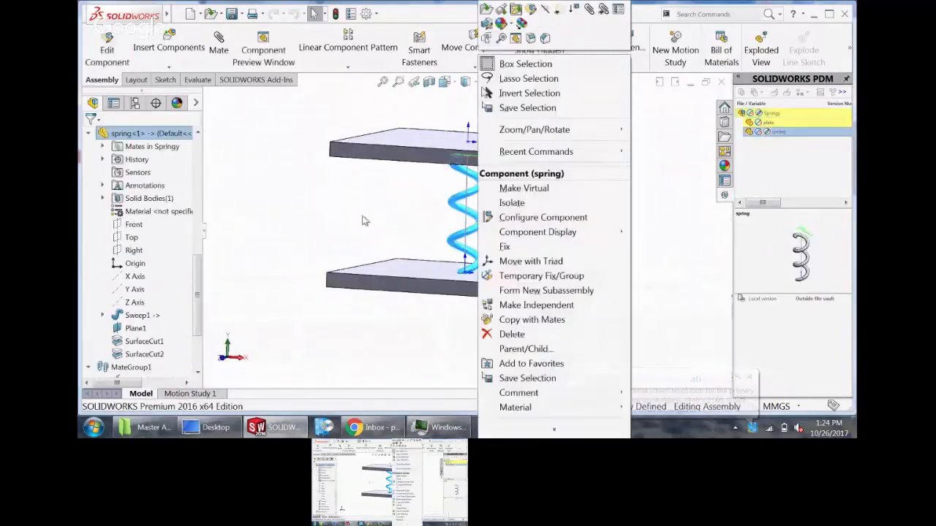
left_click(103, 316)
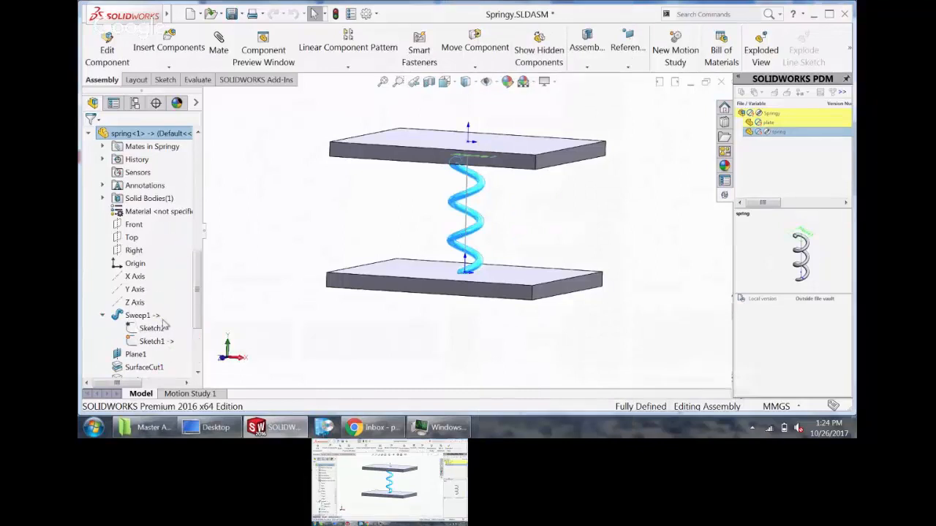
left_click(160, 322)
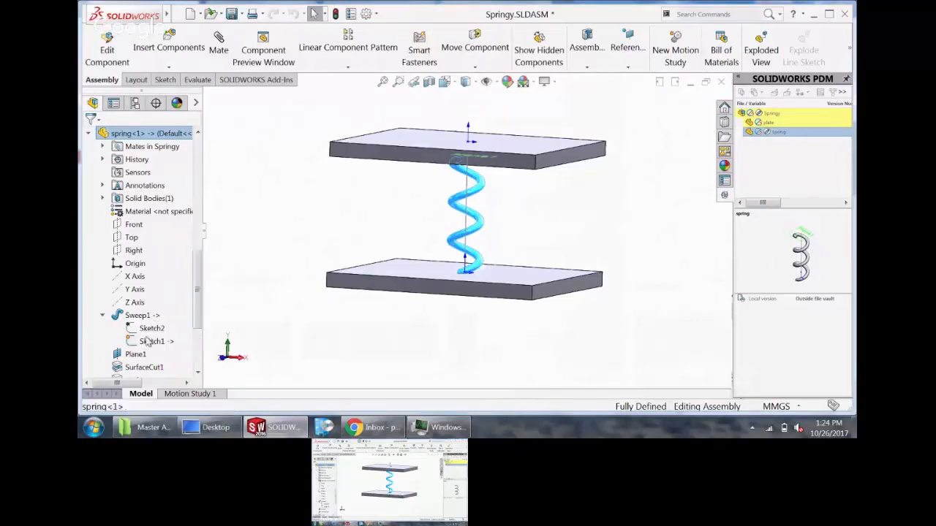
left_click(152, 340)
left_click(155, 307)
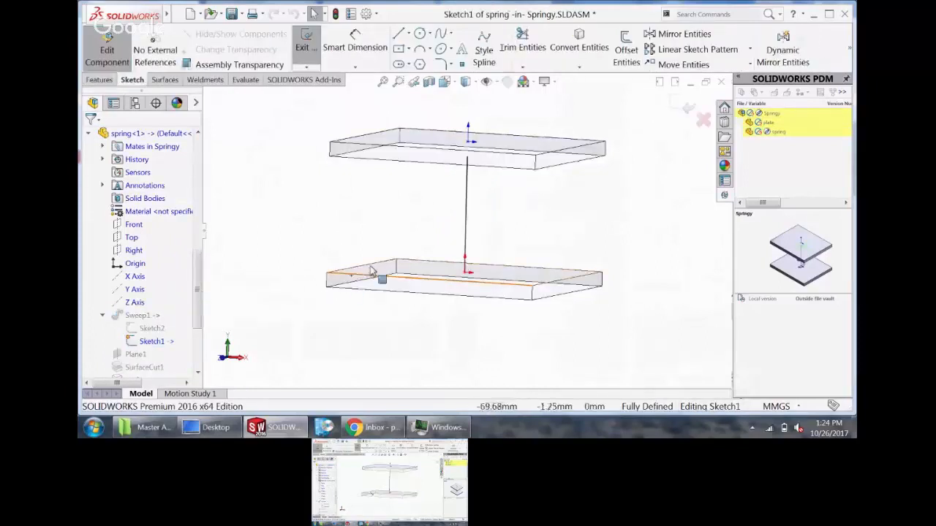
Inspect the coincident relation on the upper endpoint of the spring's path line, and exit both the sketch and component editing.
left_click(467, 160)
left_click(148, 169)
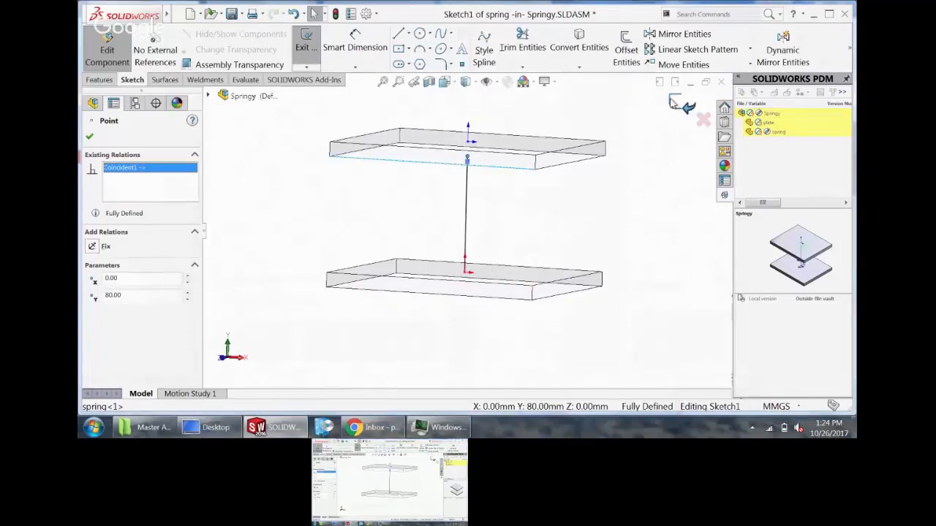
left_click(674, 102)
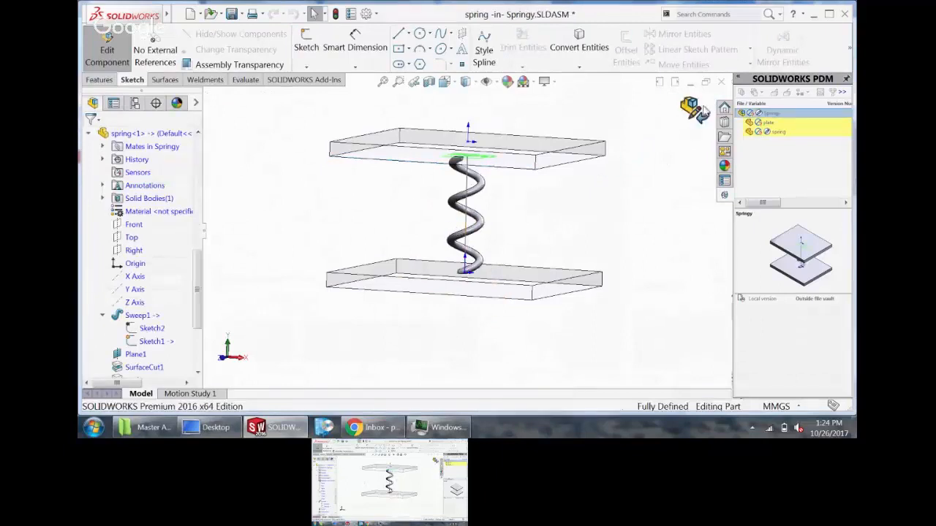
left_click(700, 109)
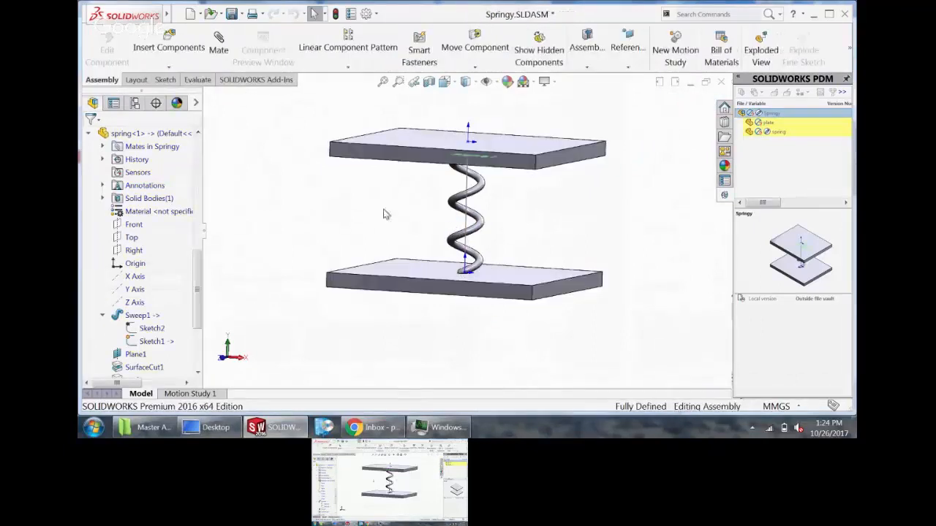
Return to Motion Study 1, review the distance mate's keys from 0 seconds, and play the spring animation from the start.
left_click(208, 395)
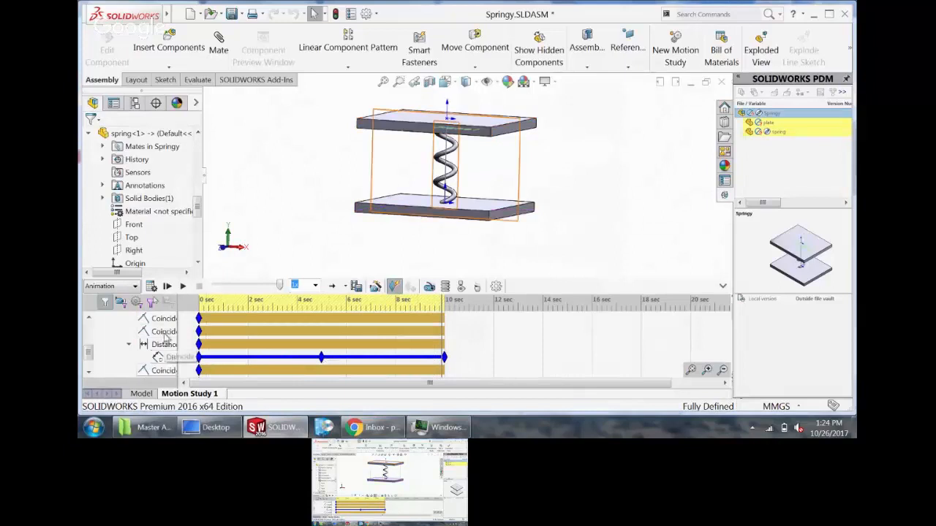
left_click(201, 305)
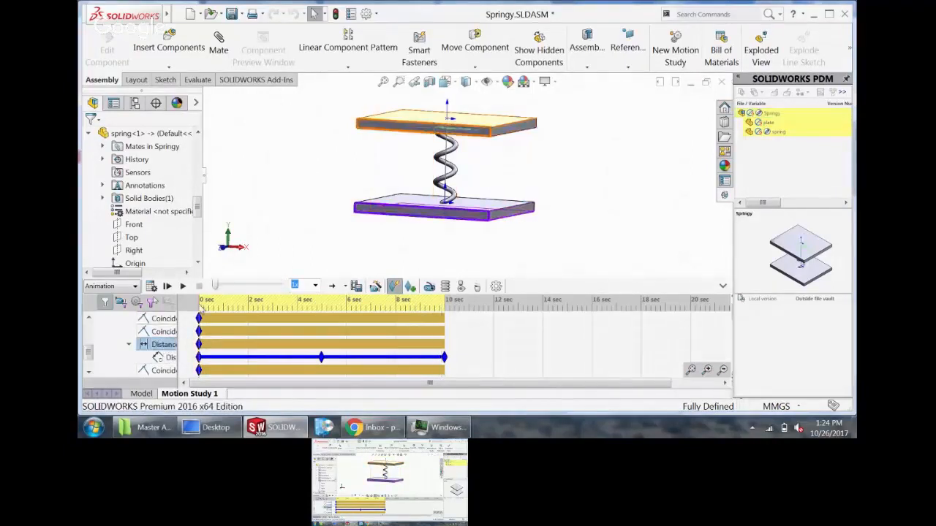
left_click_drag(201, 306, 196, 329)
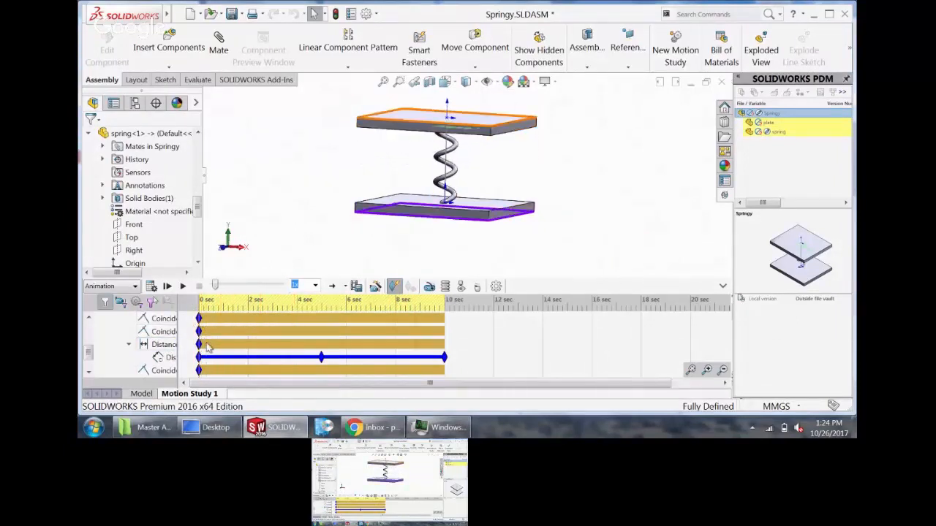
left_click(167, 286)
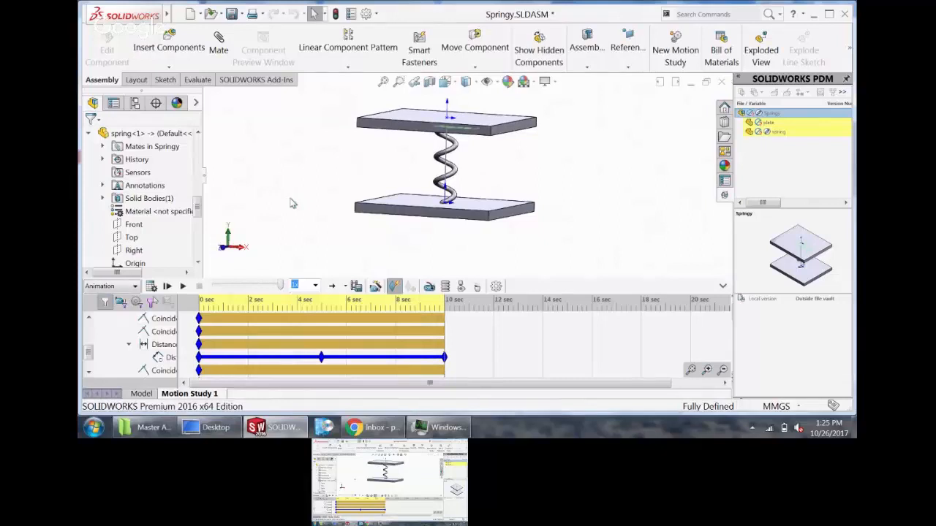
Review the options for saving the animation to an AVI file, close them without saving, and minimize SOLIDWORKS.
left_click(356, 286)
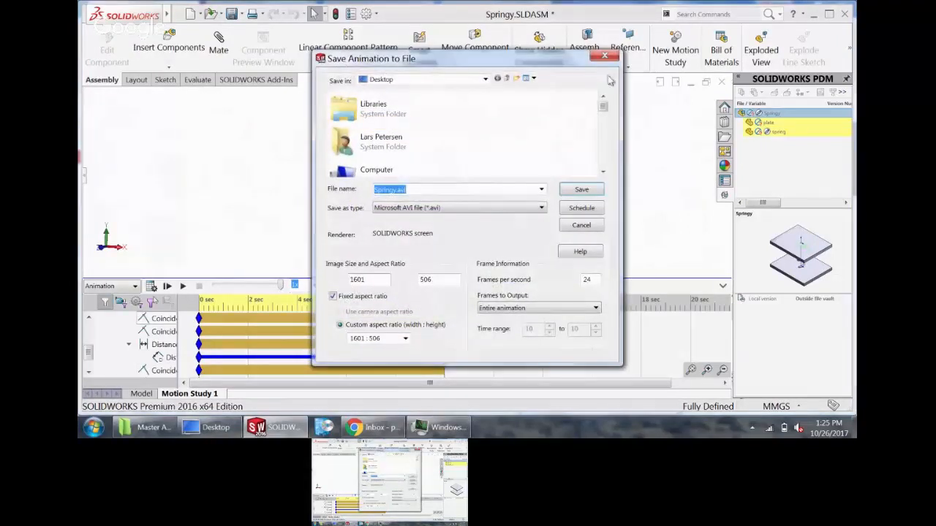
left_click(605, 58)
left_click(813, 14)
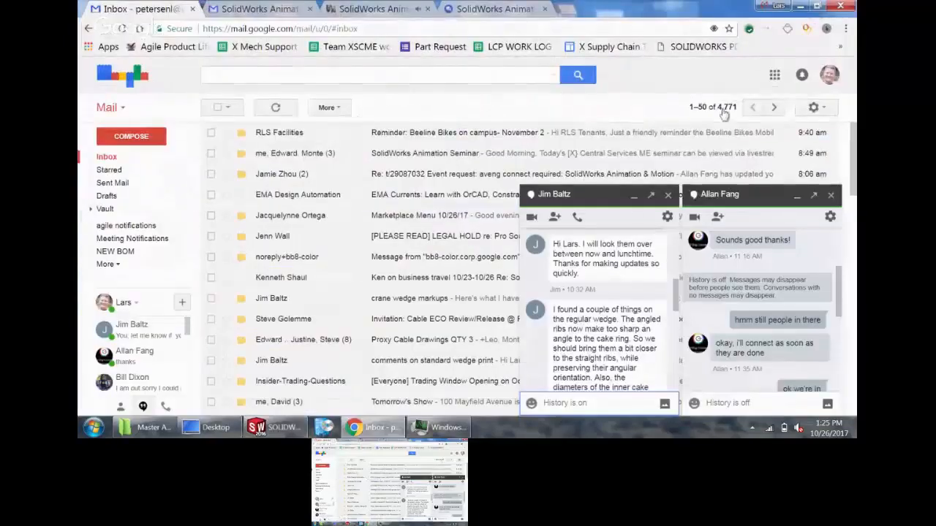
In Windows Explorer, play Springy.avi from the Desktop folder, close the player, and minimize the folder window.
key("super+e")
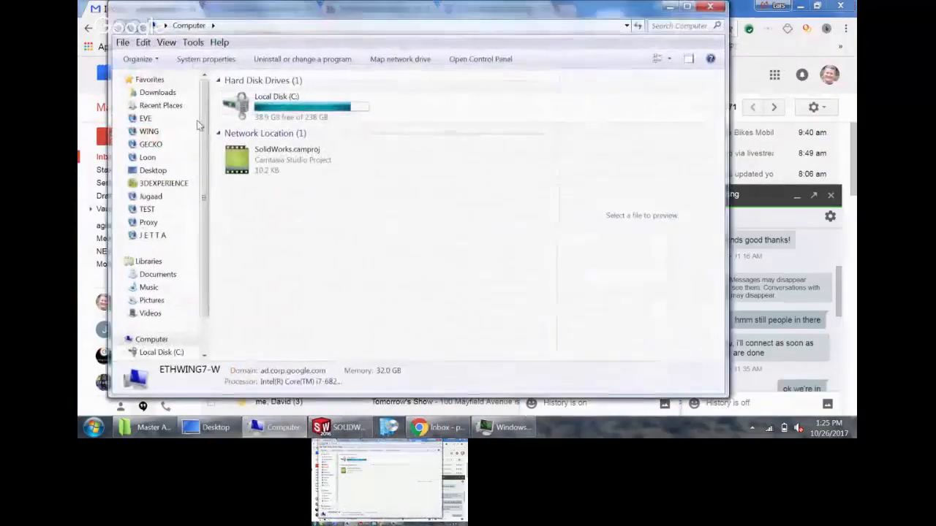
left_click(154, 171)
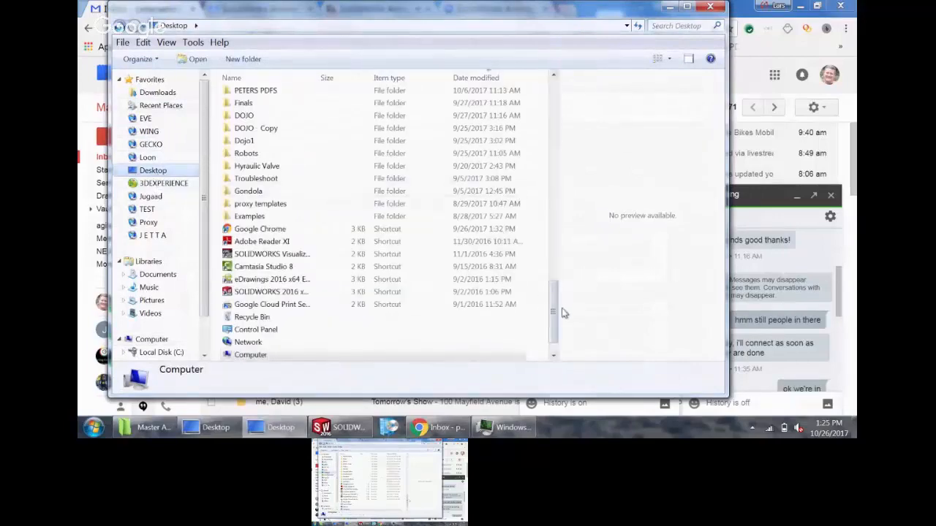
left_click_drag(554, 308, 569, 101)
left_click(254, 110)
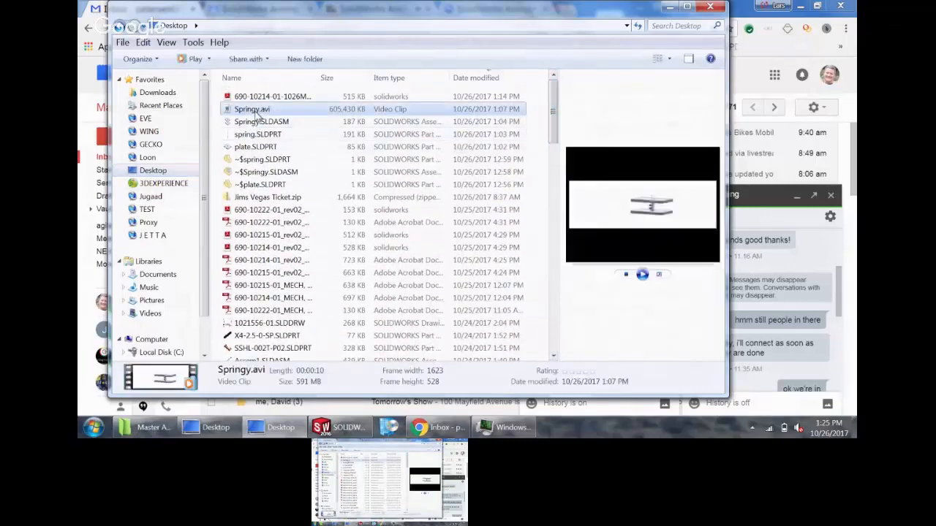
double_click(254, 110)
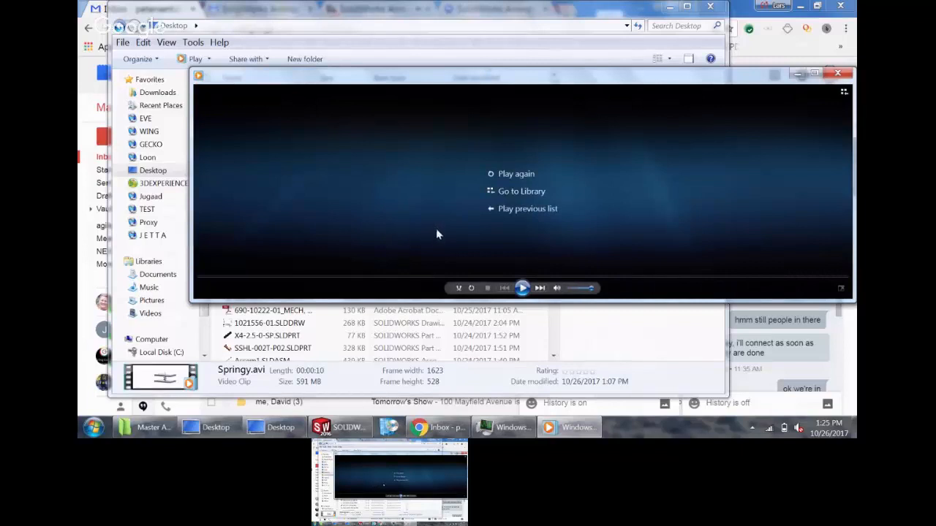
left_click(841, 76)
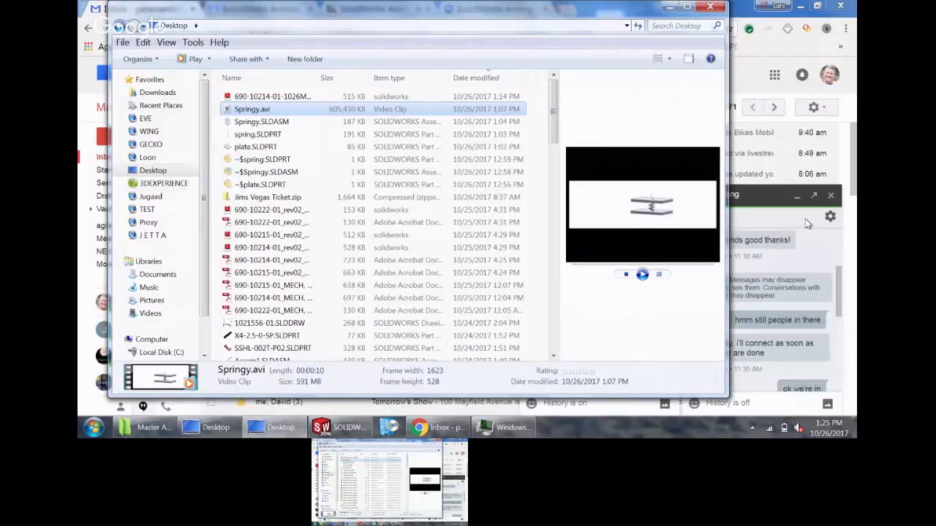
left_click(670, 7)
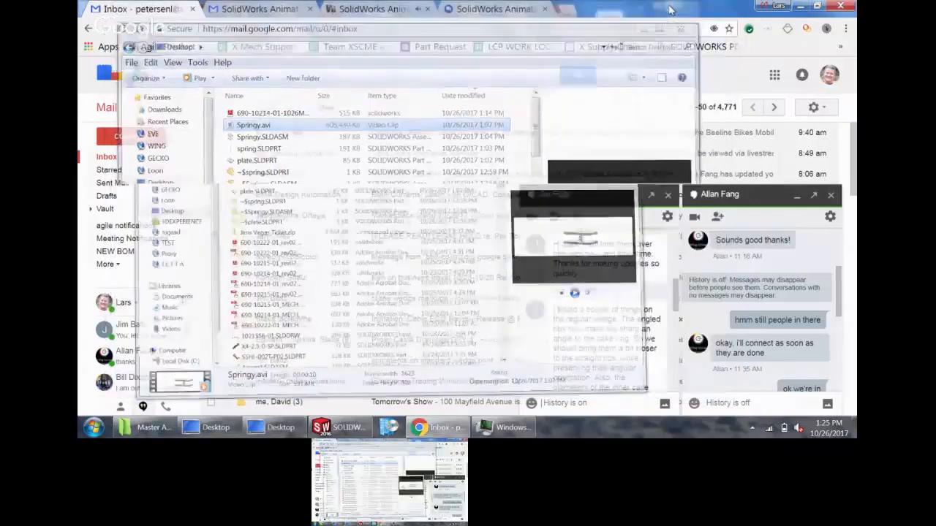
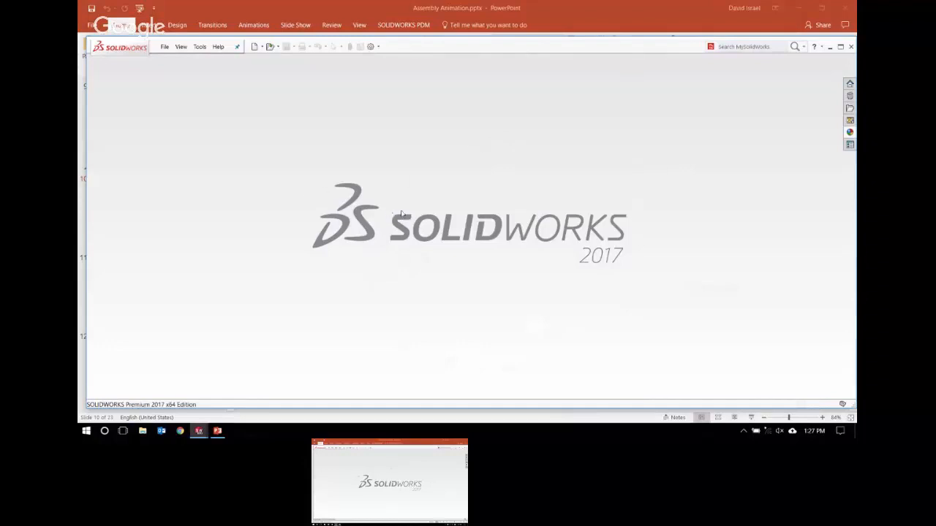
Open the recent assembly Geneva Mechanism.SLDASM and show it in the top view.
left_click(165, 46)
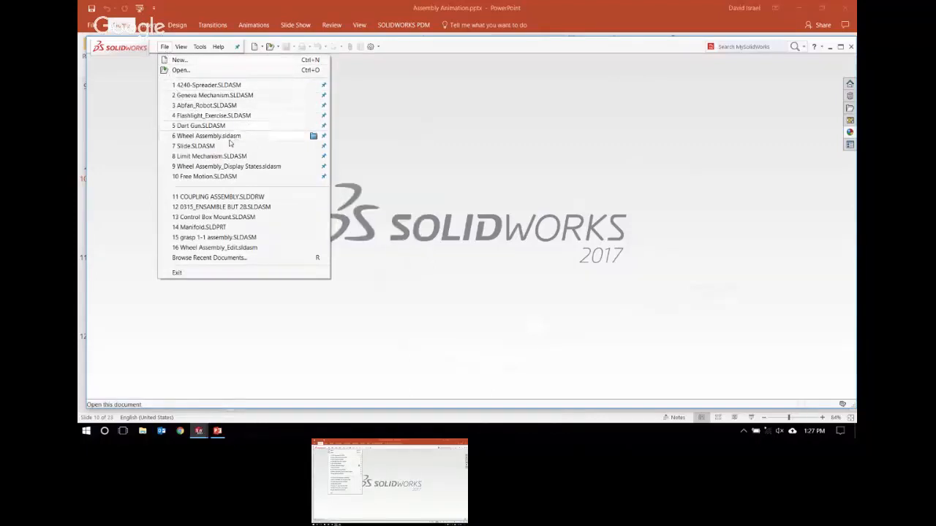
mouse_move(227, 140)
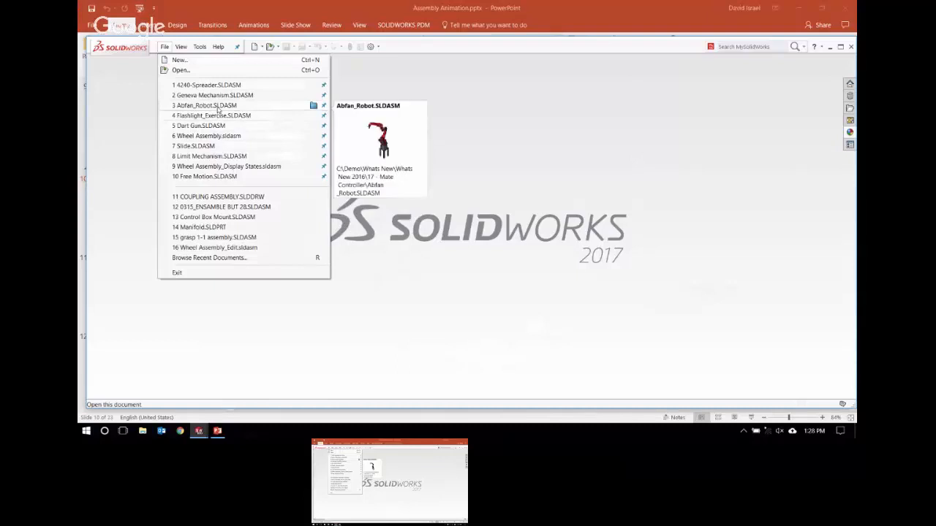
mouse_move(224, 100)
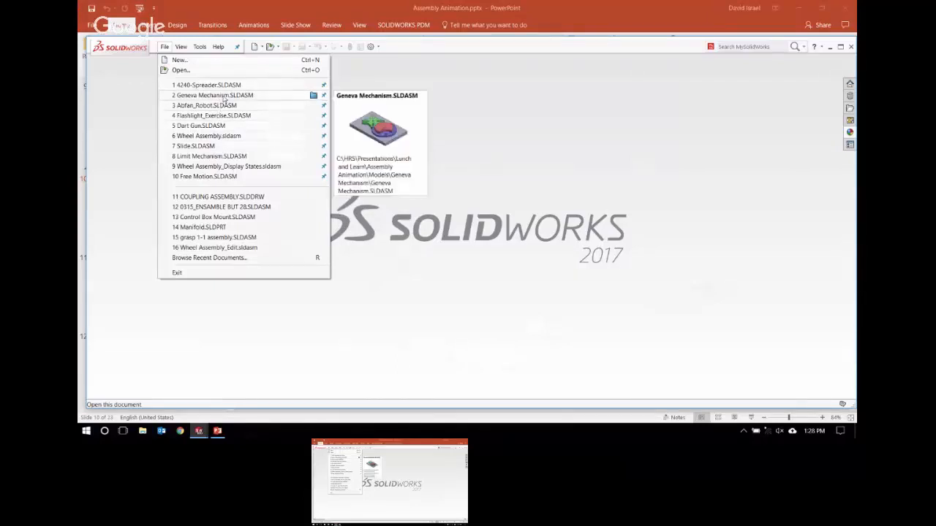
left_click(224, 98)
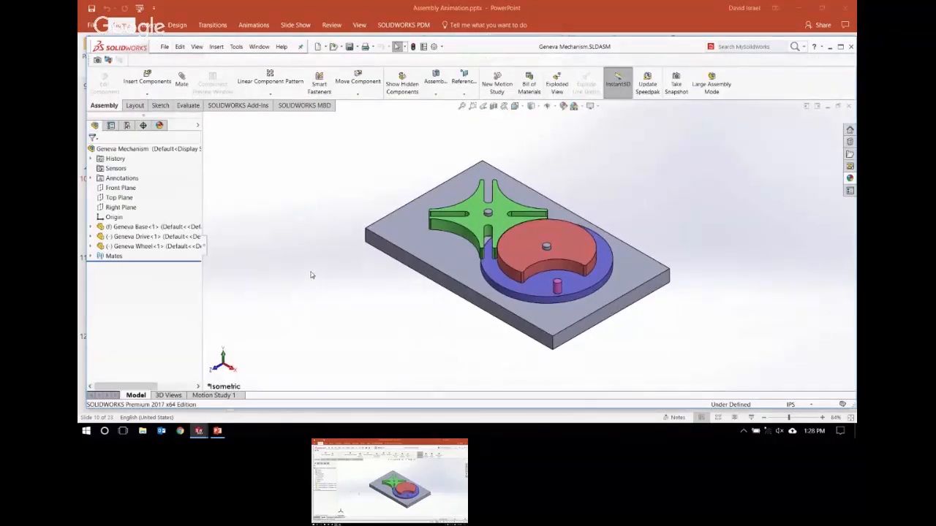
key("ctrl+5")
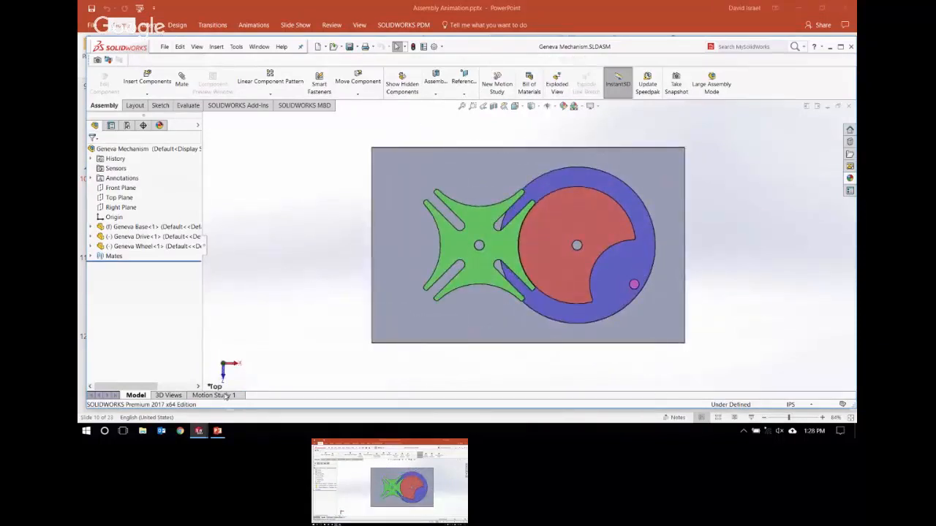
Open Motion Study 1 of the Geneva mechanism and set its study type to Basic Motion.
left_click(219, 395)
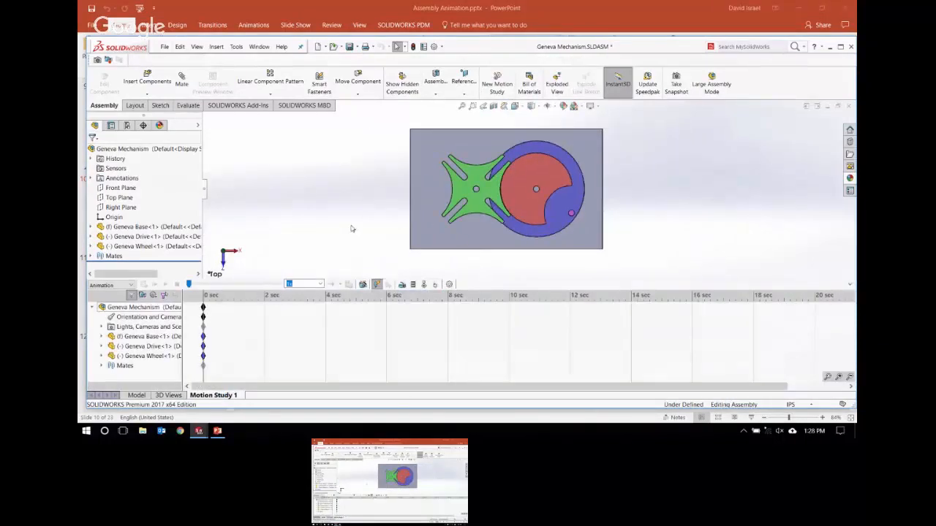
scroll(560, 176, "down", 2)
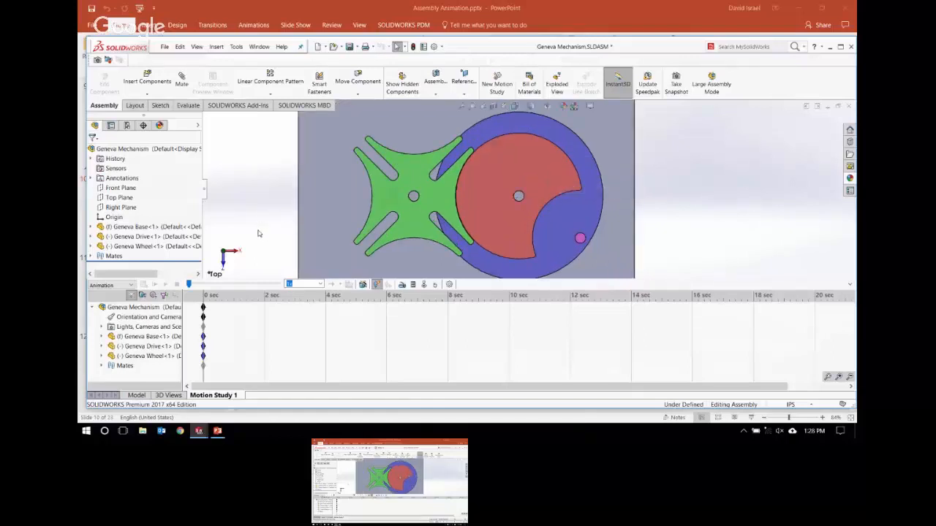
left_click(127, 285)
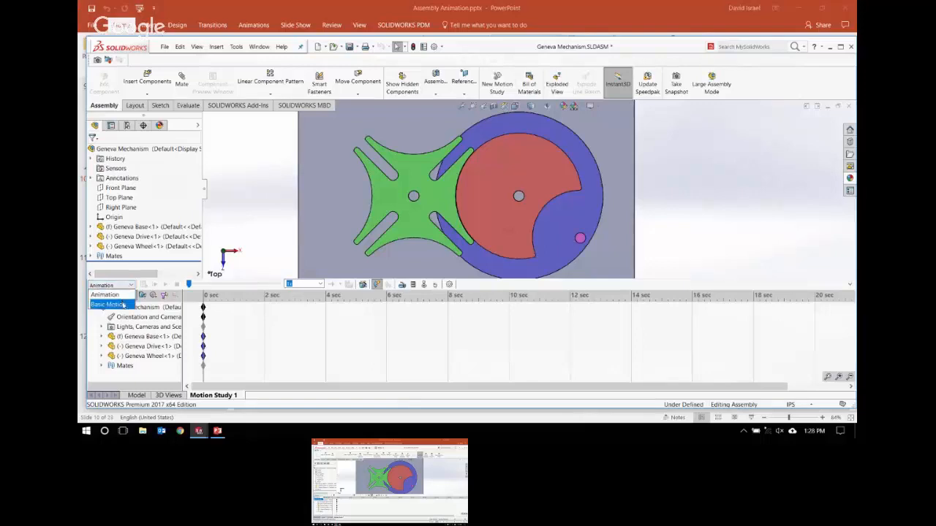
left_click(119, 304)
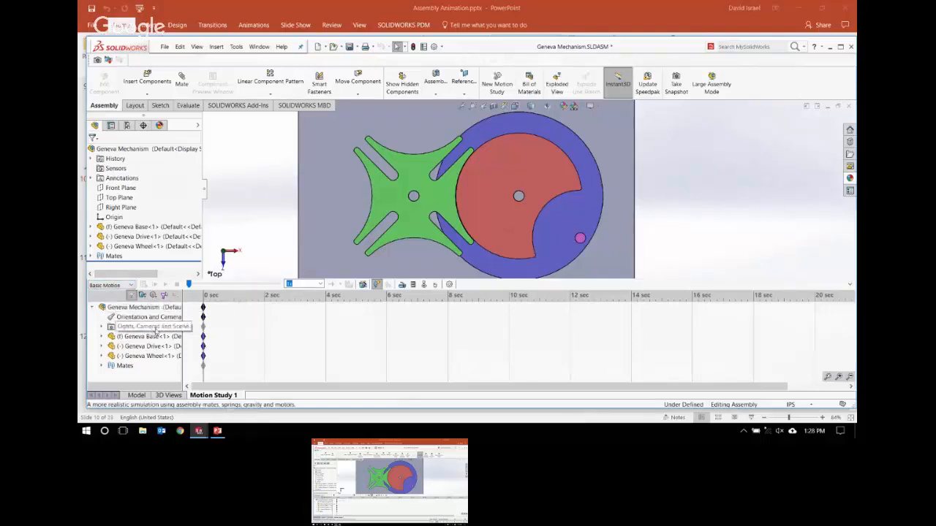
Add a torsional spring to the study using the circular edge of the Geneva Wheel's centre hole, keeping the default spring parameters.
left_click(414, 286)
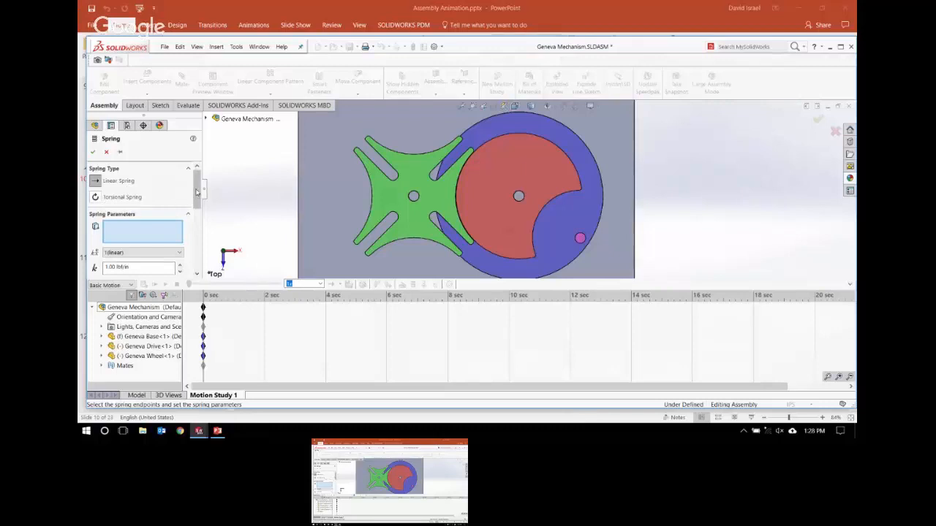
left_click(179, 198)
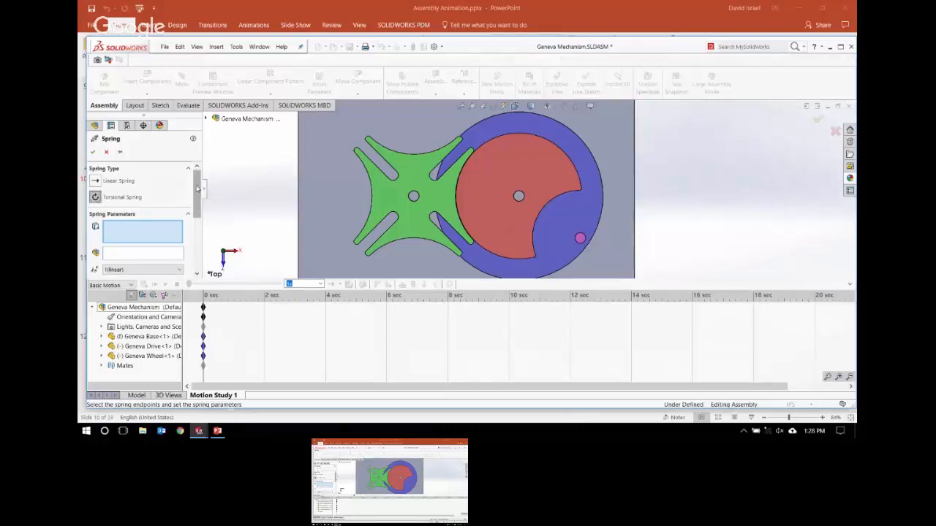
scroll(129, 184, "down", 3)
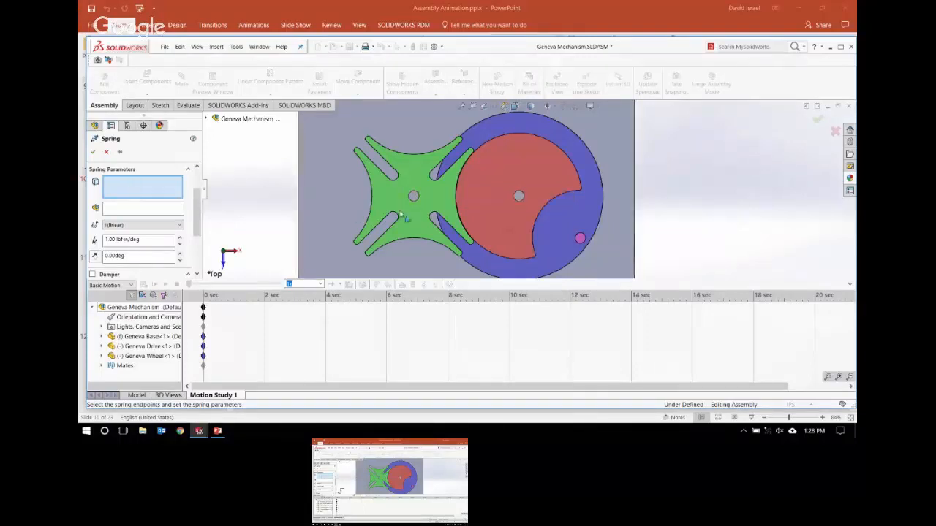
middle_click_drag(443, 228, 443, 184)
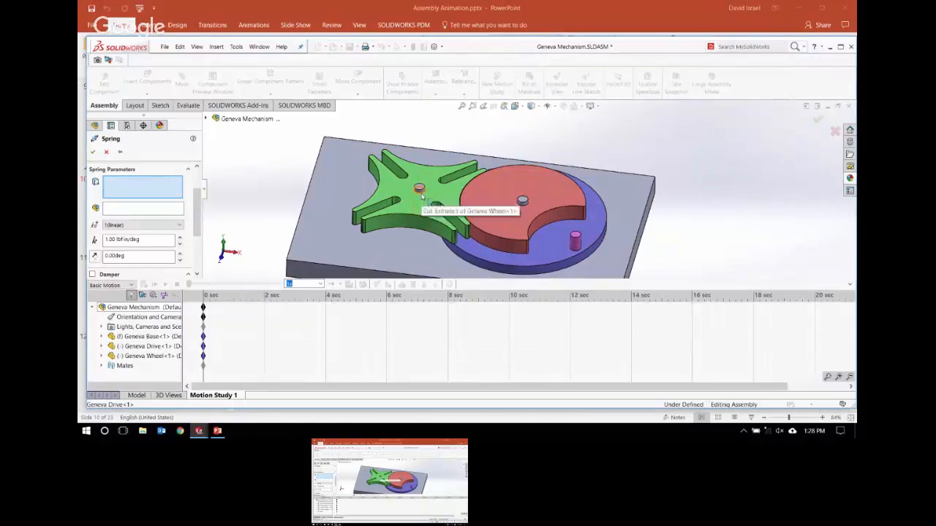
left_click(424, 195)
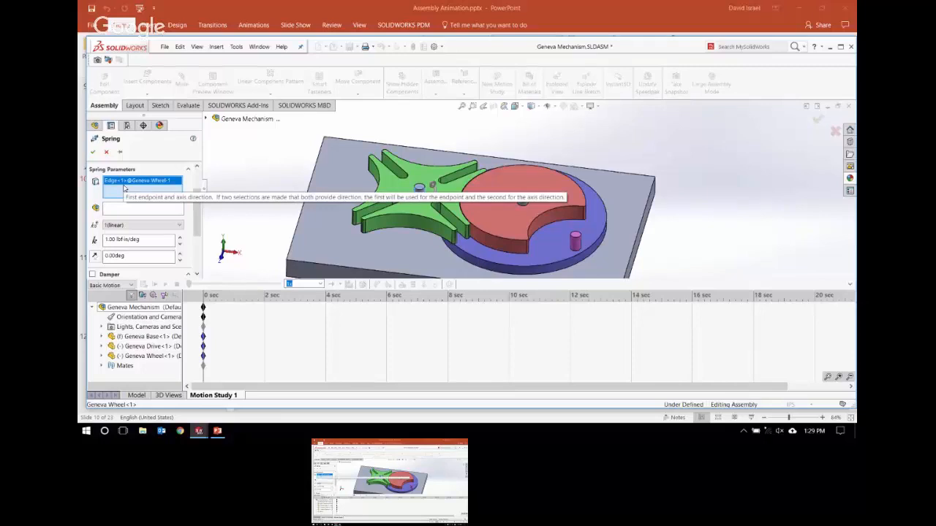
left_click_drag(199, 206, 199, 225)
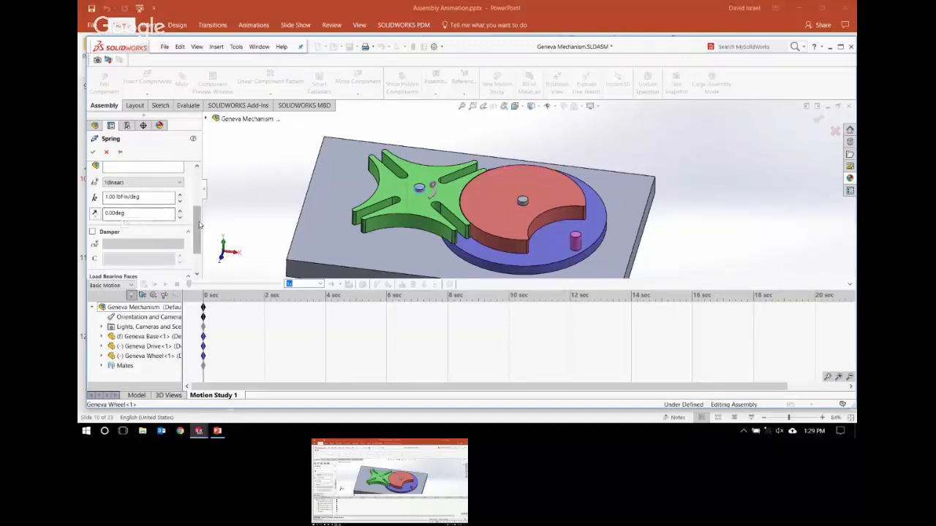
left_click_drag(198, 234, 199, 252)
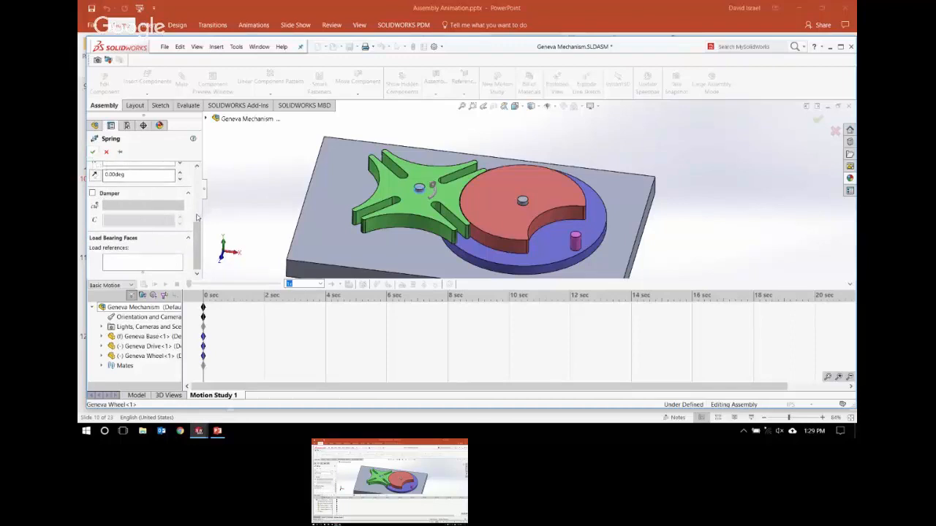
scroll(196, 218, "up", 5)
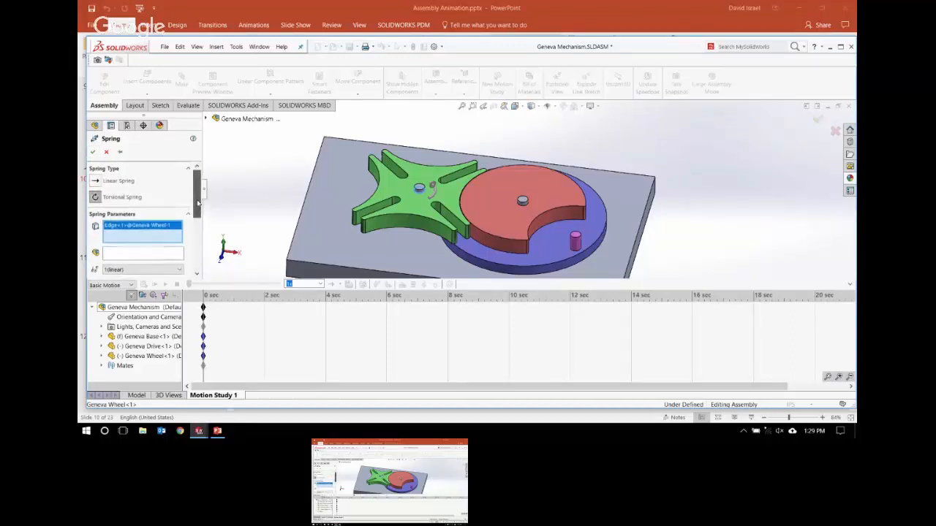
left_click(93, 153)
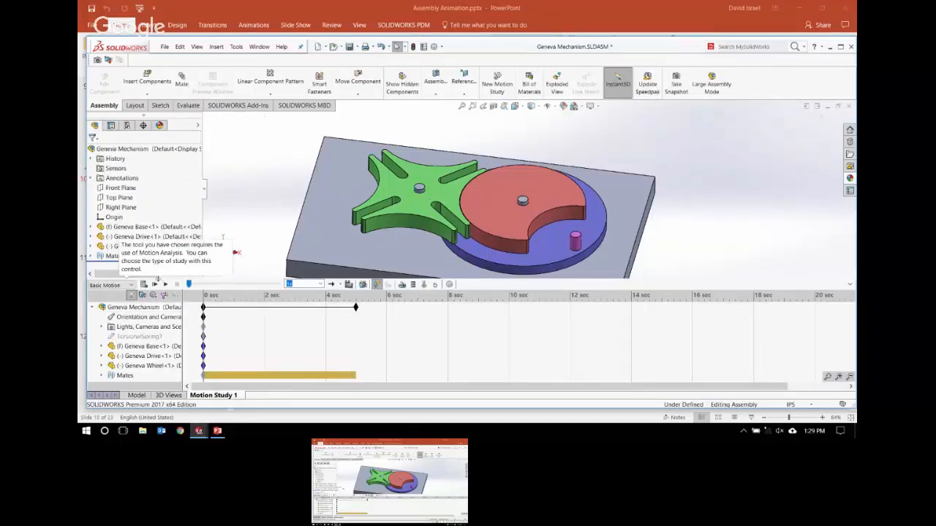
Calculate the Basic Motion study and return the timeline to 0 seconds.
left_click(144, 285)
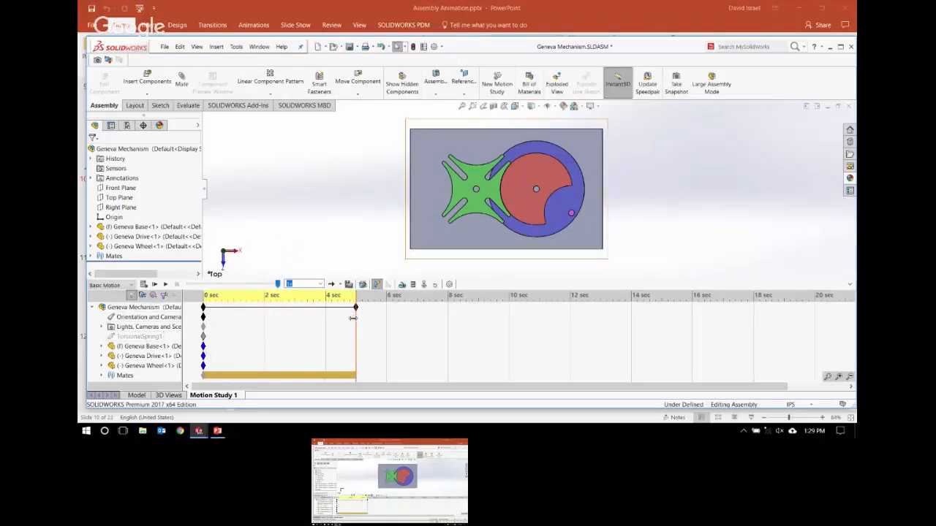
left_click_drag(353, 318, 203, 327)
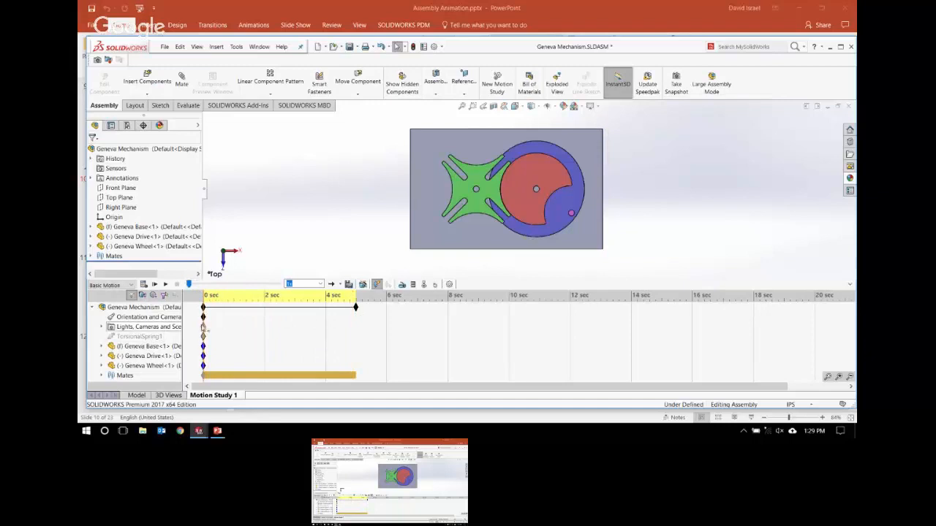
Review the torsional spring's definition and the Spring tool's available types, cancelling both without changes.
right_click(135, 341)
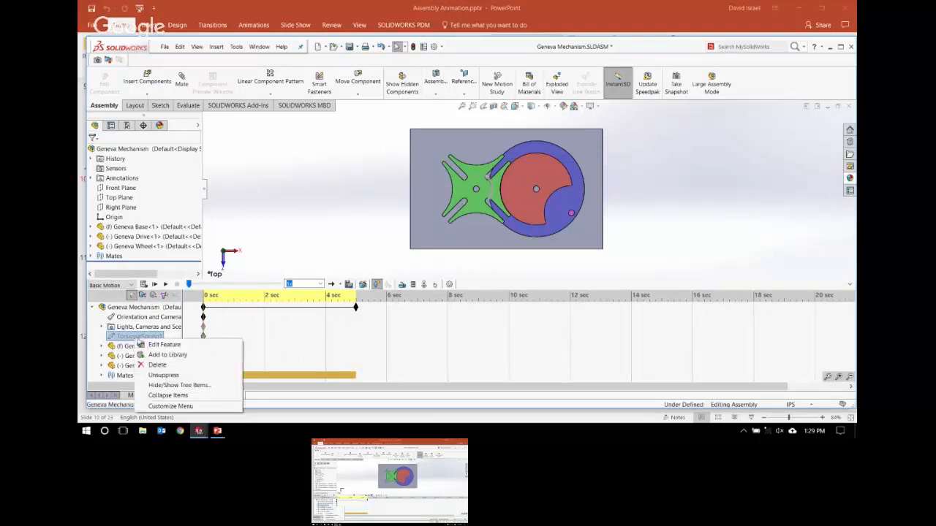
left_click(163, 345)
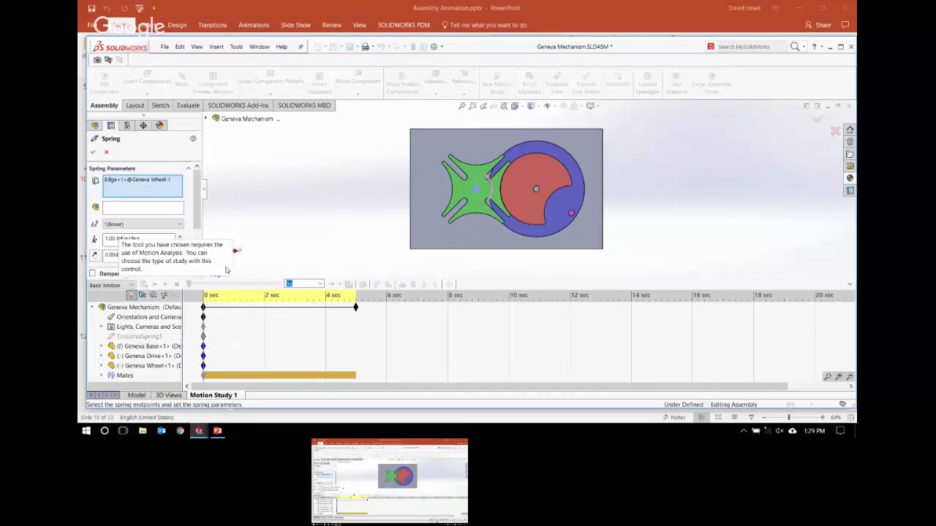
left_click(107, 152)
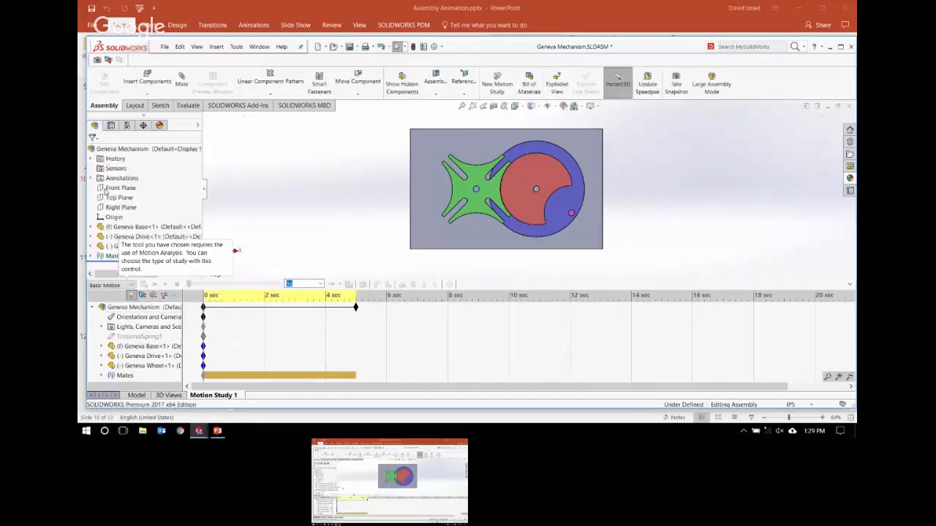
right_click(140, 338)
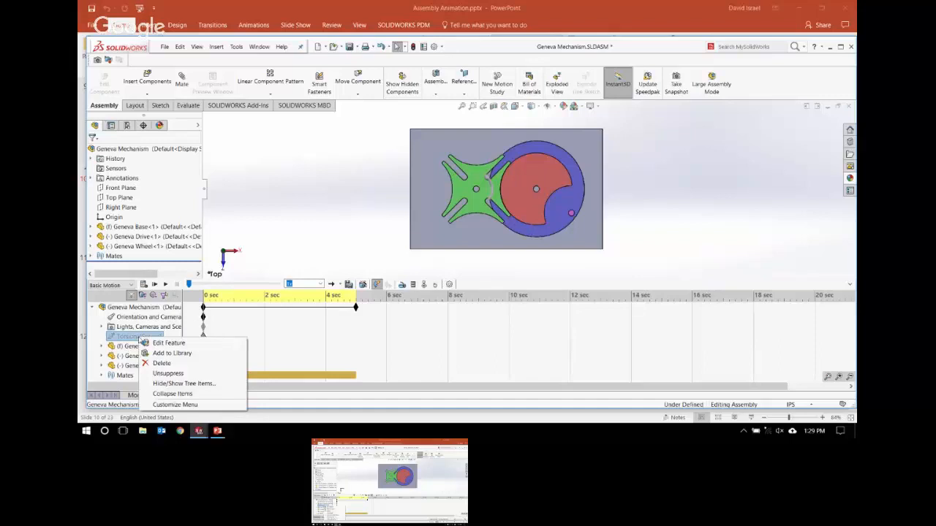
left_click(296, 232)
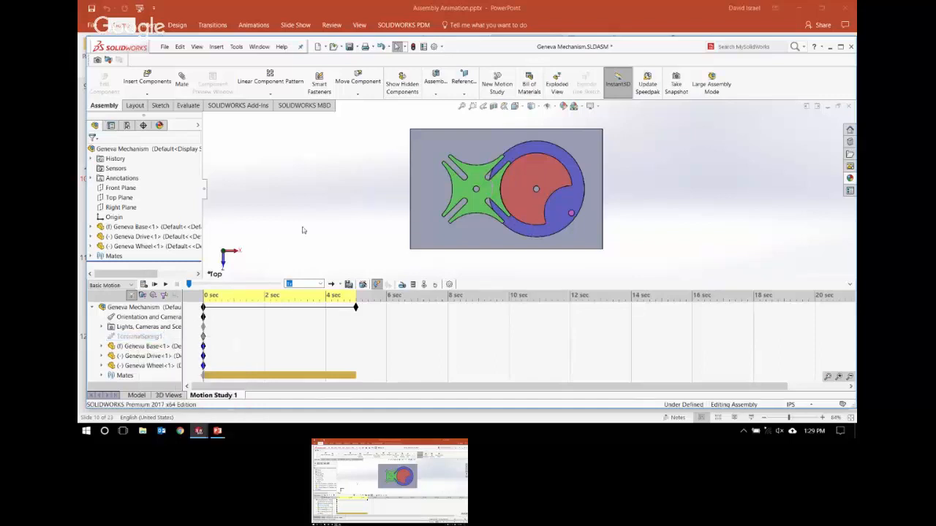
left_click(414, 285)
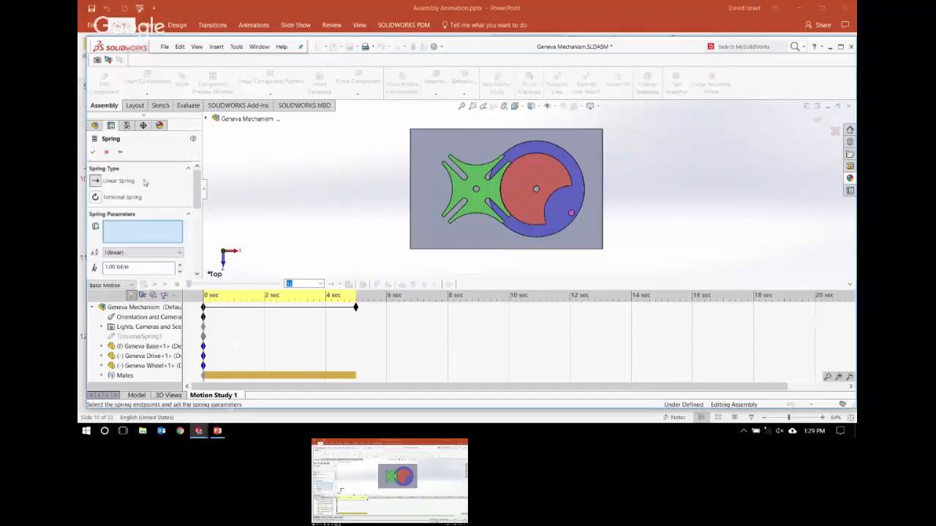
left_click(106, 152)
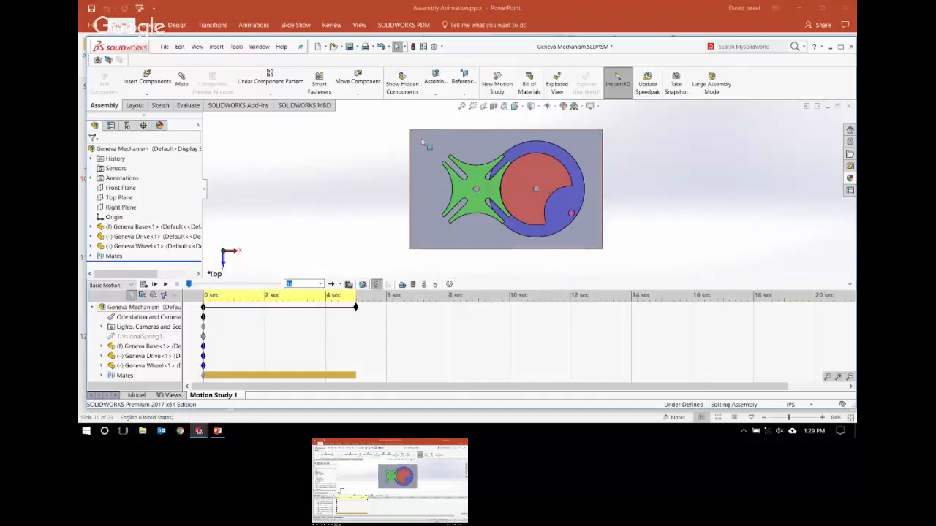
Enable the SOLIDWORKS Motion add-in for the current session.
left_click(437, 46)
left_click(451, 79)
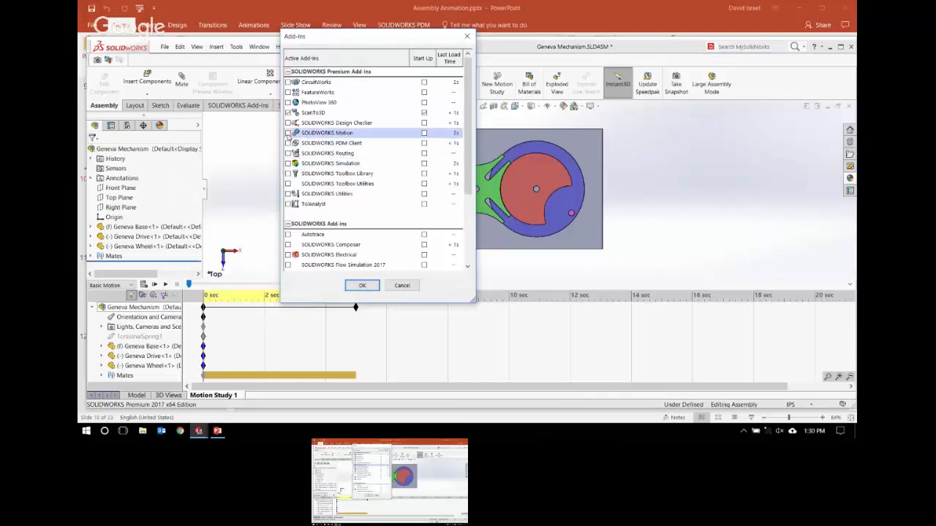
left_click(362, 285)
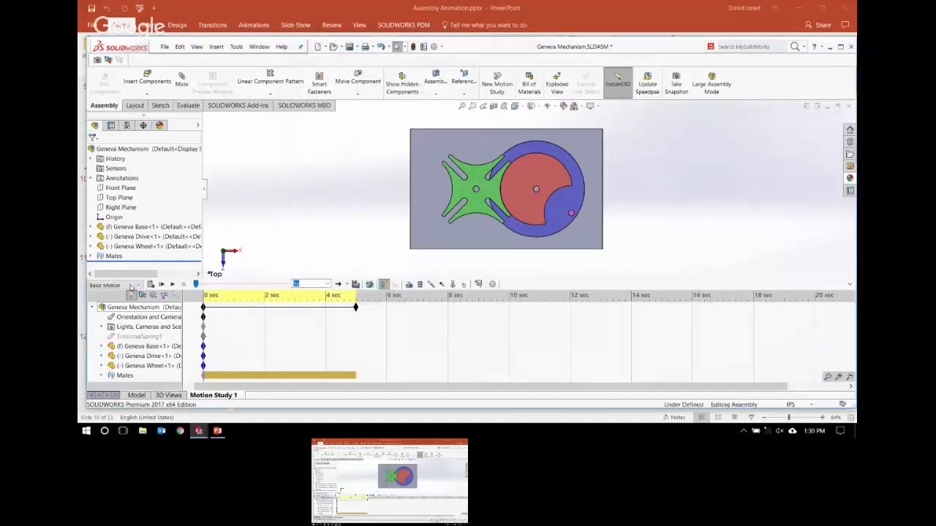
Calculate Motion Study 1 as a Motion Analysis with the torsional spring active, and return to the model.
left_click(131, 285)
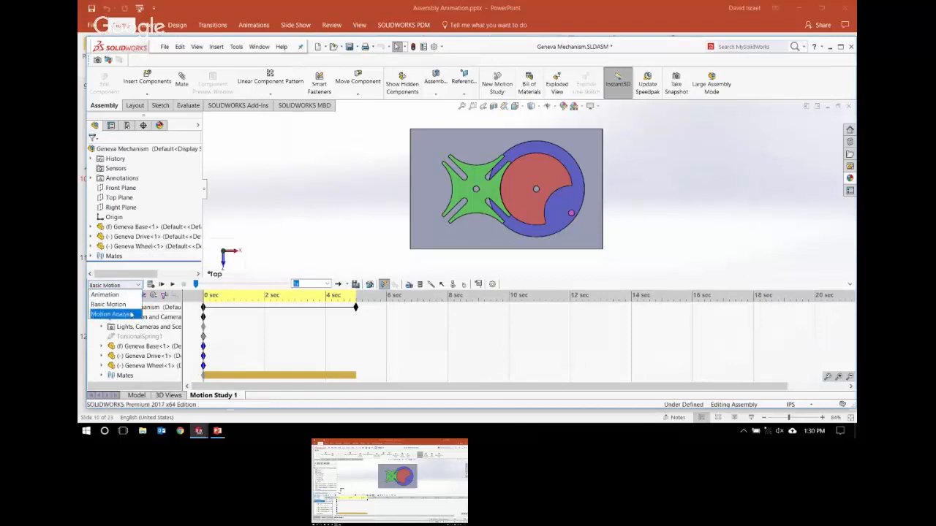
left_click(117, 313)
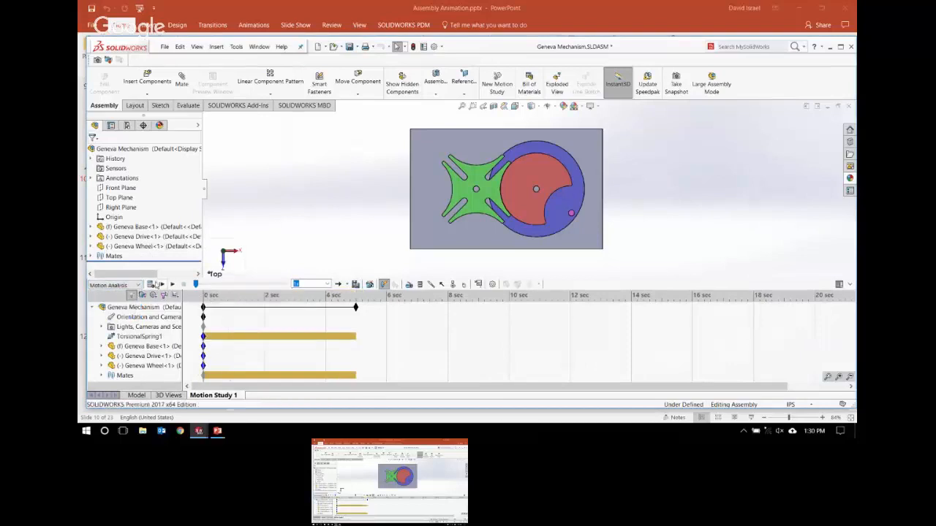
left_click(151, 284)
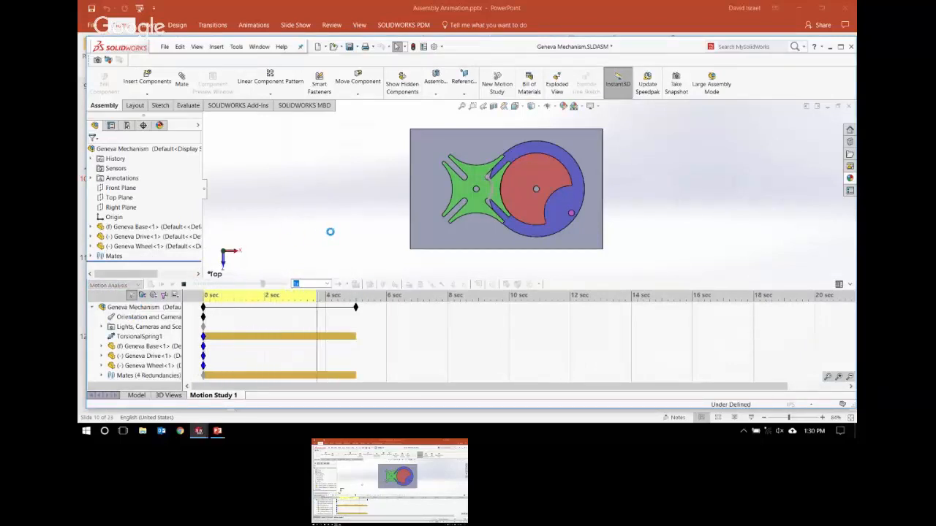
right_click(136, 336)
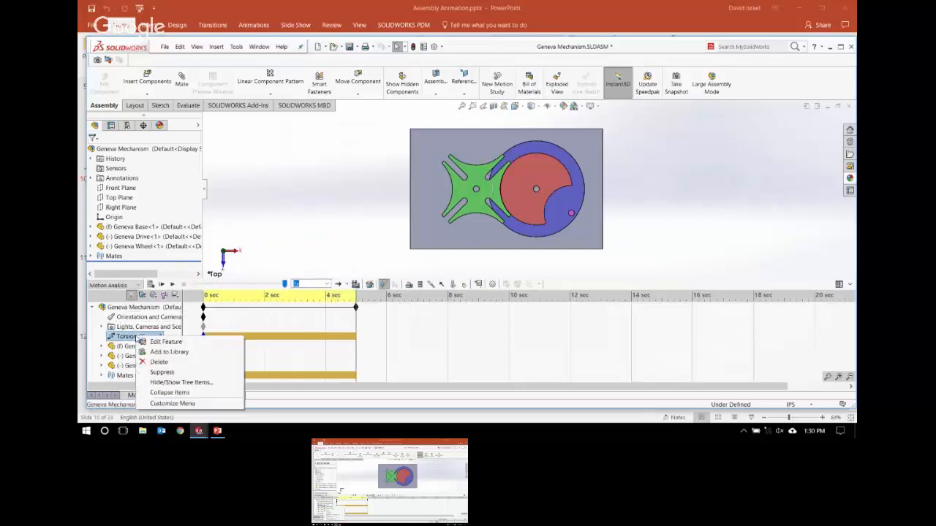
left_click(300, 211)
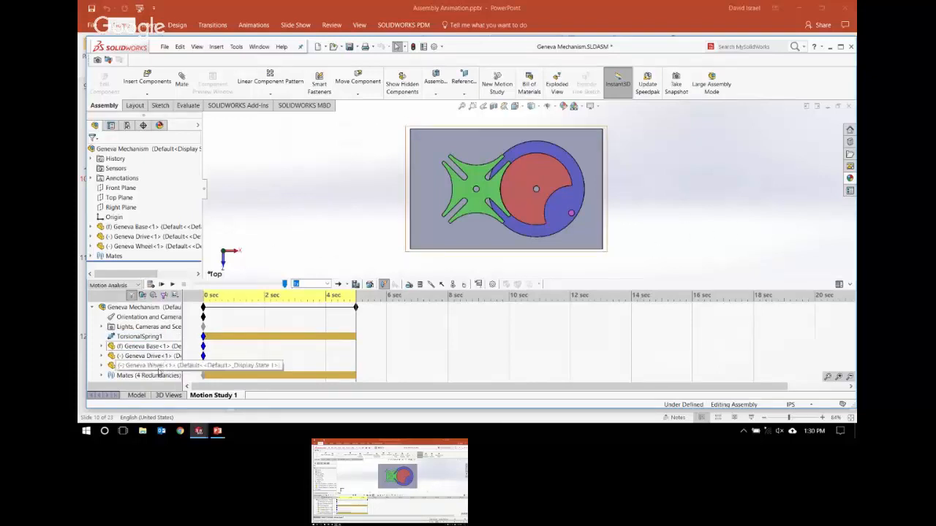
left_click(138, 398)
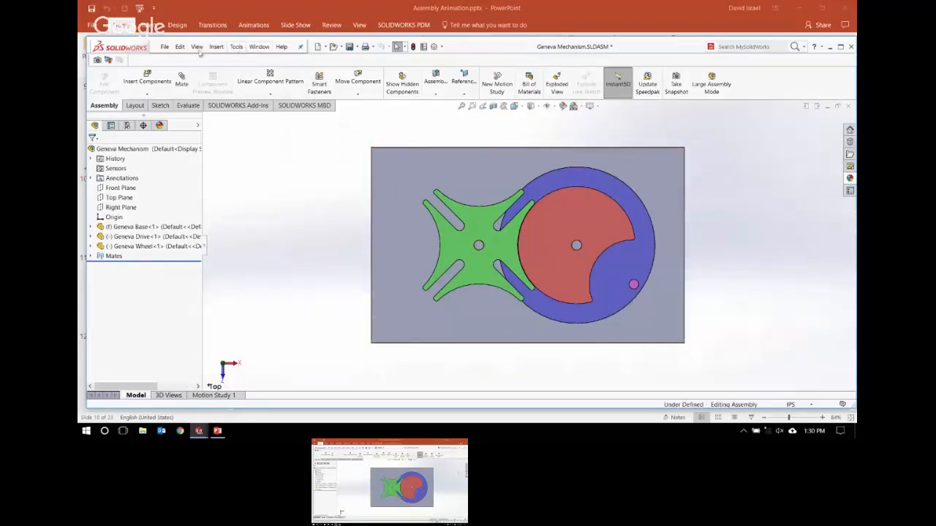
left_click(165, 47)
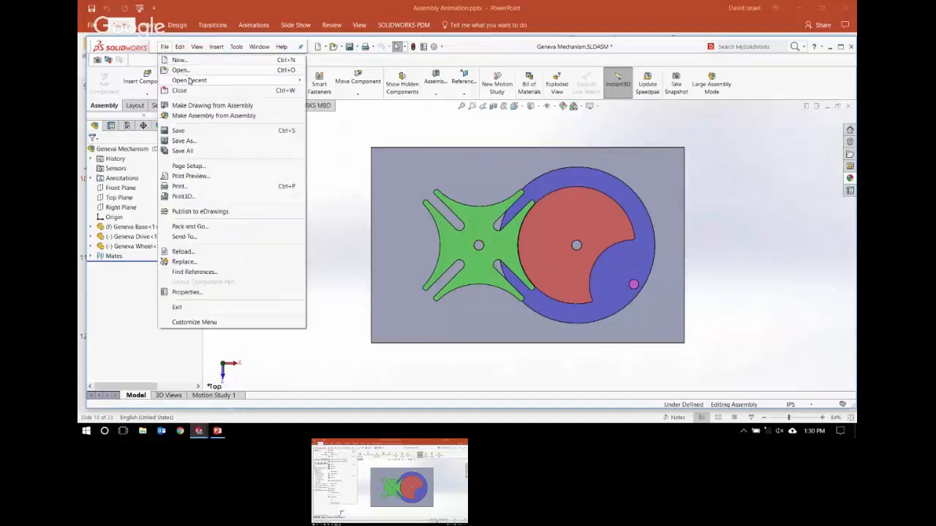
mouse_move(189, 82)
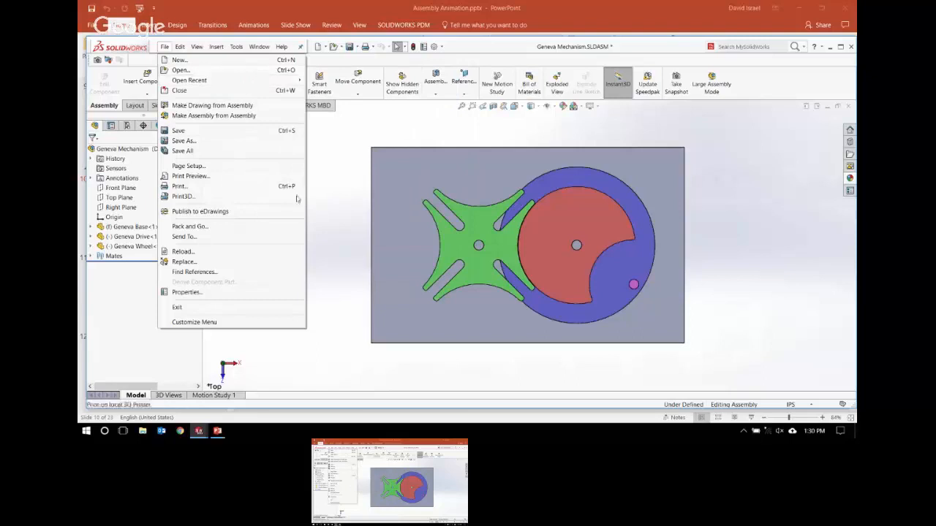
left_click(325, 261)
Edit the torsional spring in Motion Study 1 to use the Geneva Base as its base component, and recalculate the study.
left_click(218, 395)
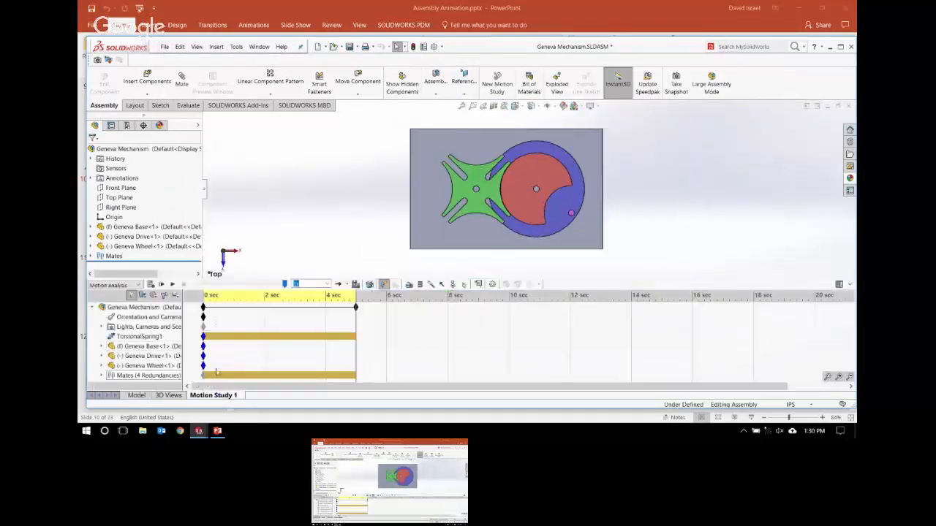
right_click(141, 339)
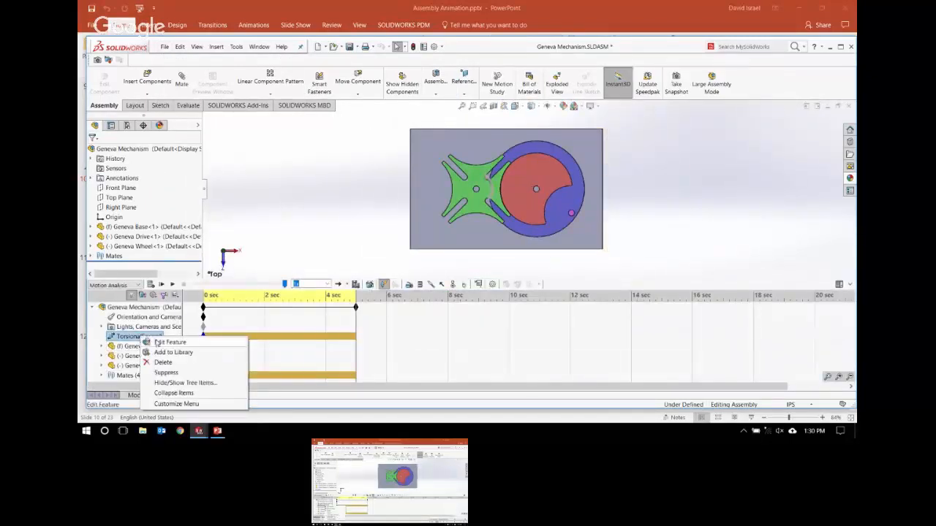
left_click(158, 343)
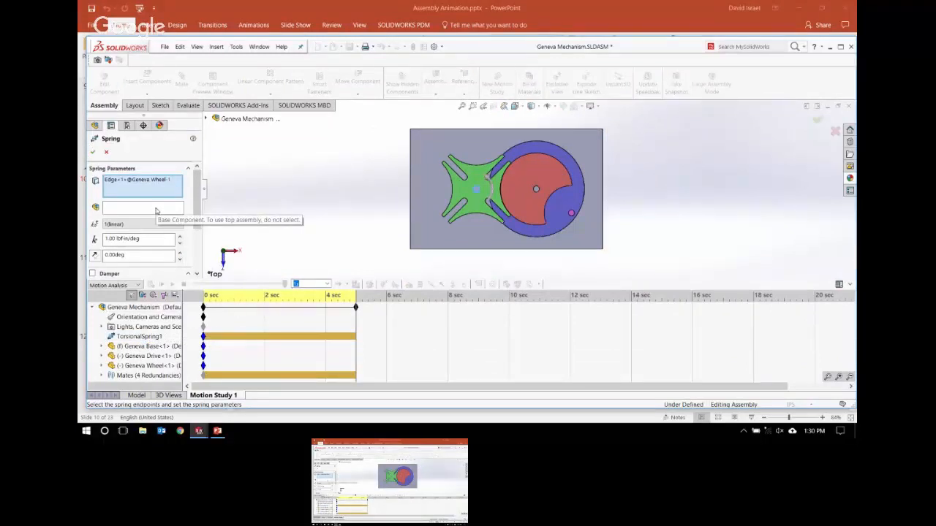
left_click(156, 210)
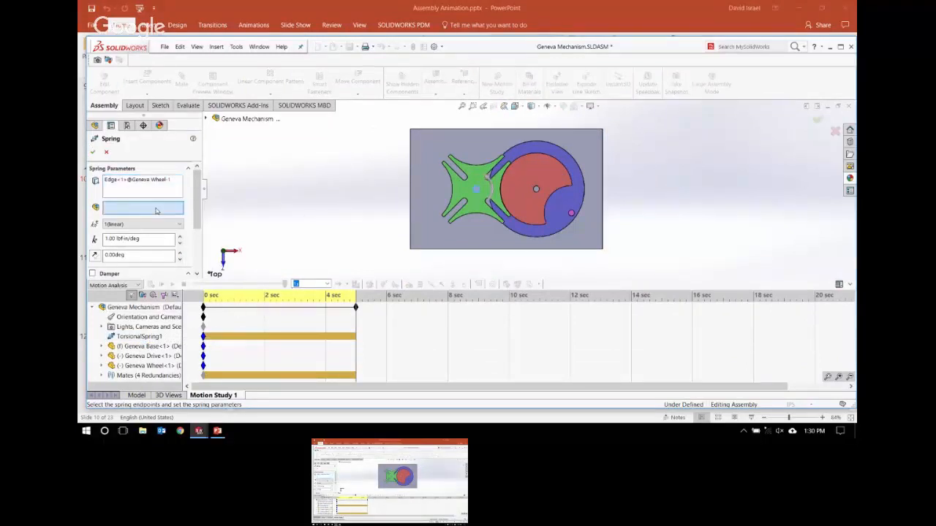
left_click(463, 235)
left_click_drag(198, 200, 198, 234)
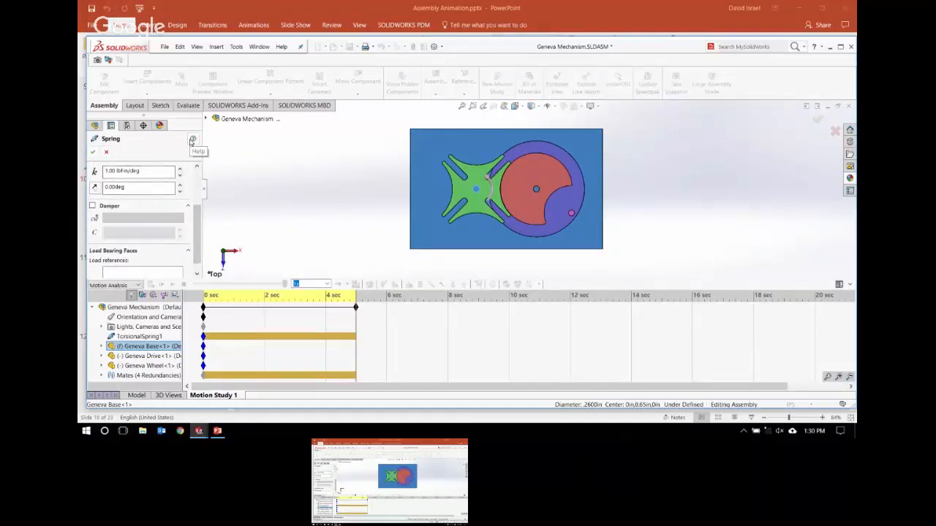
left_click(93, 151)
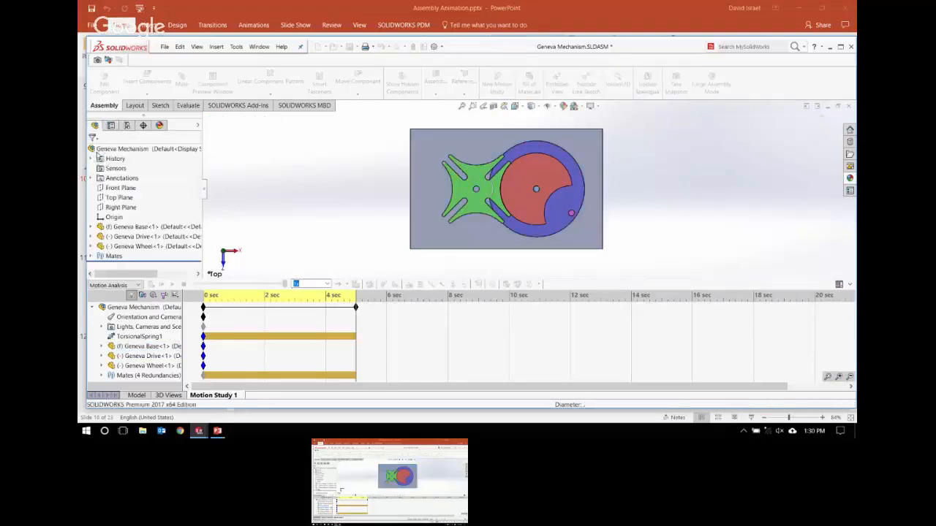
left_click(152, 284)
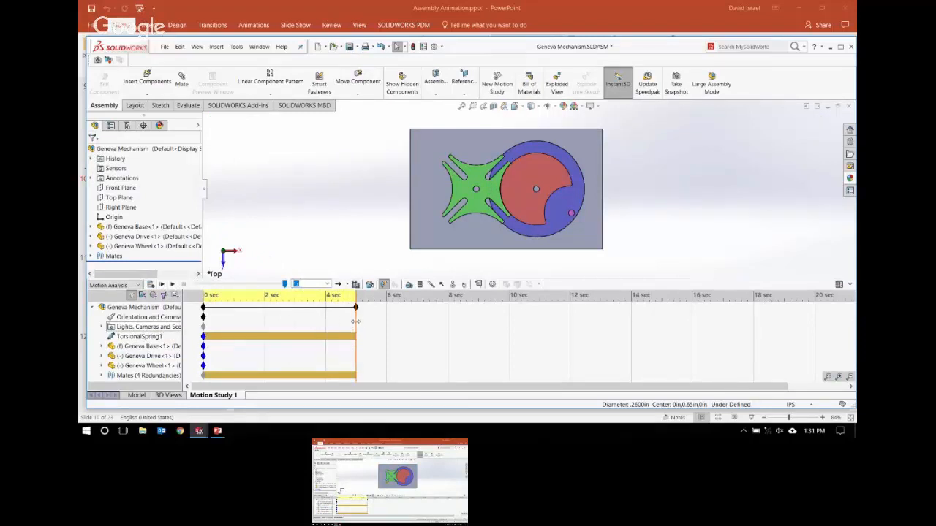
Set the torsional spring's free angle to 5 degrees.
right_click(146, 337)
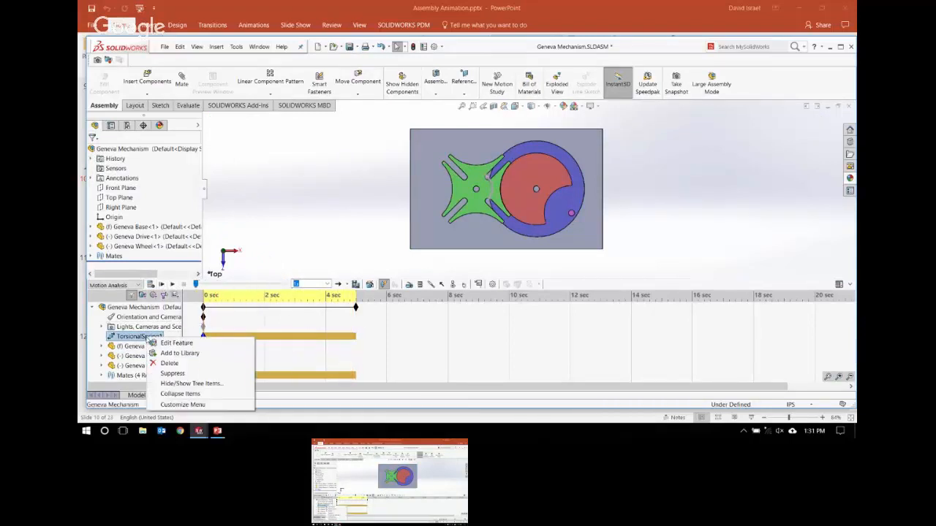
left_click(174, 342)
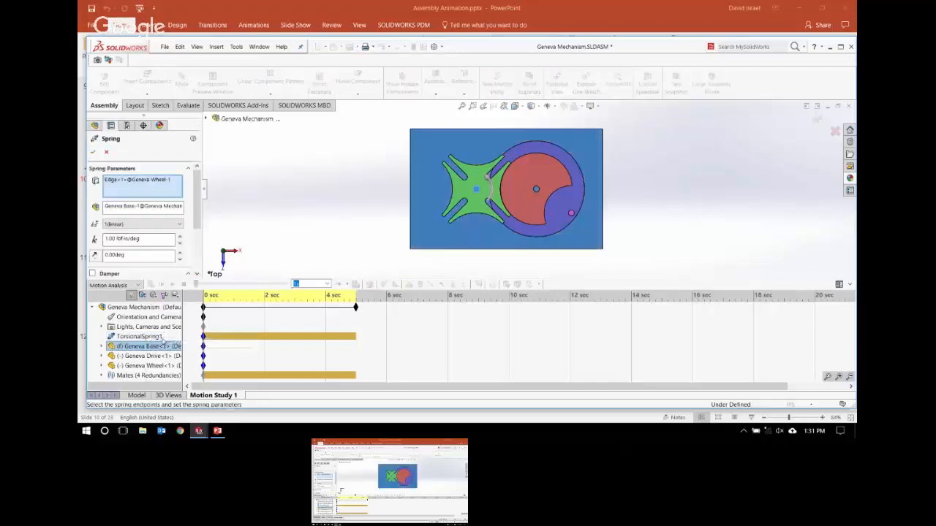
mouse_move(197, 225)
left_mouse_down()
mouse_move(198, 280)
mouse_move(198, 239)
left_mouse_up()
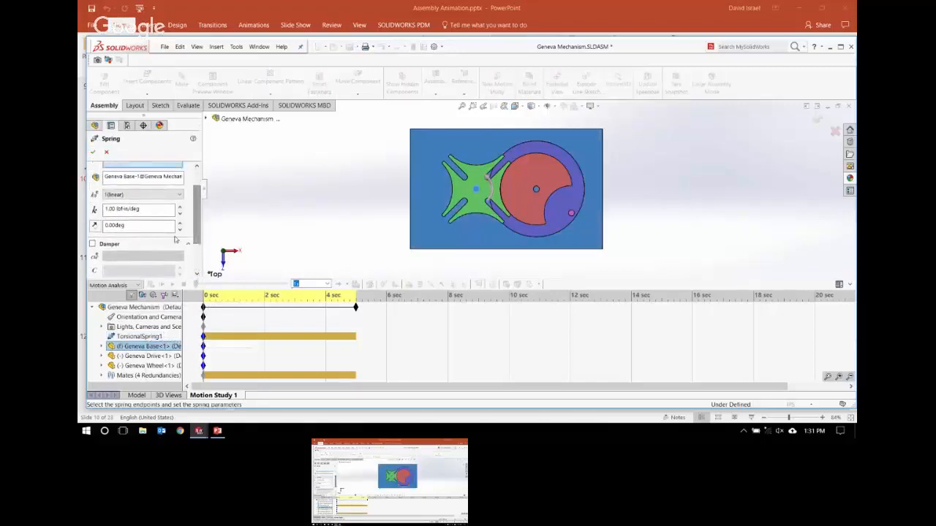
left_click(106, 225)
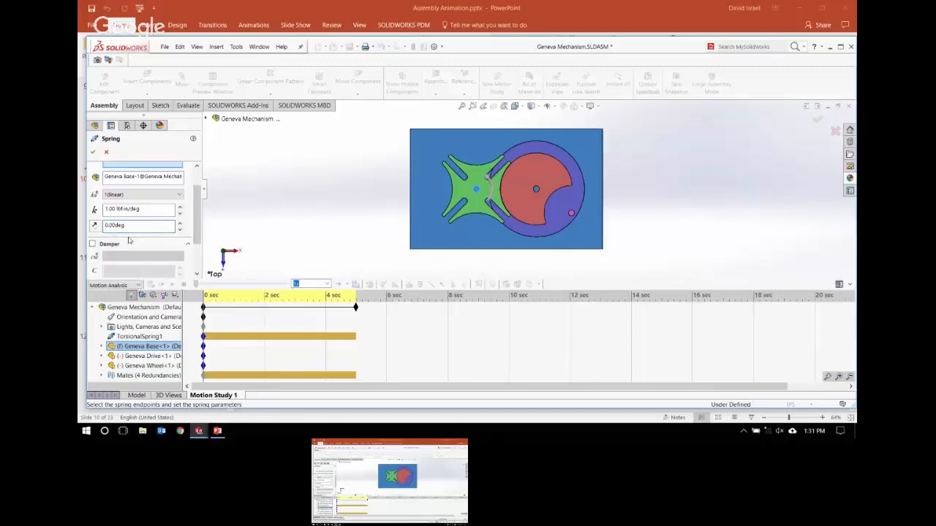
type("5")
left_click(93, 152)
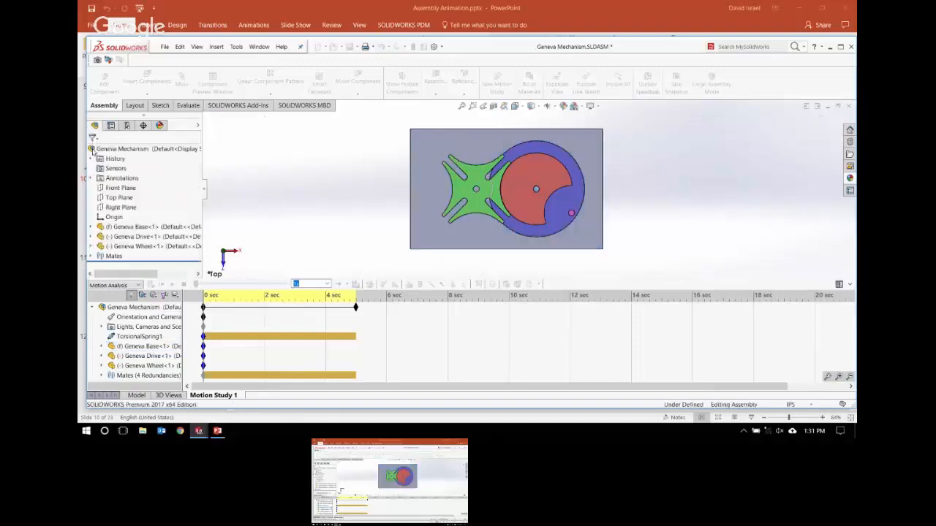
Calculate the Motion Analysis study with the new free angle and replay it from the start.
left_click(150, 284)
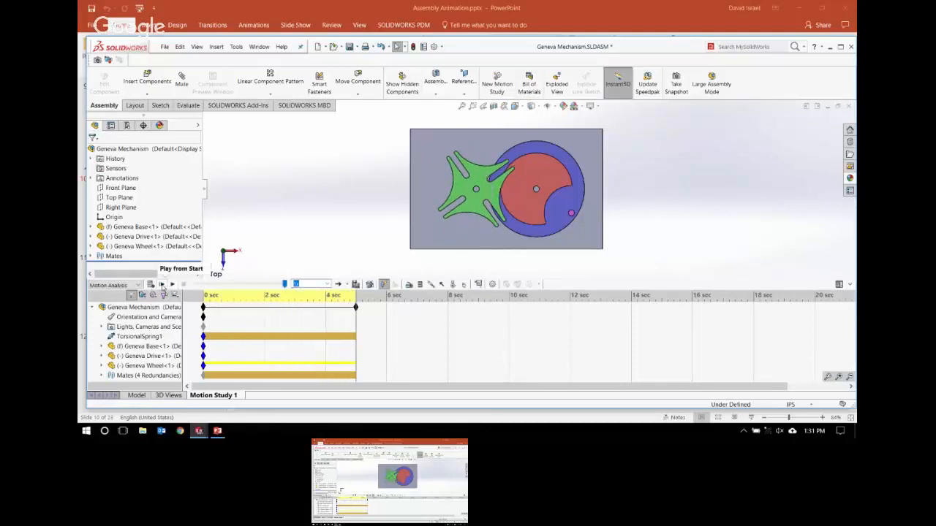
left_click(162, 285)
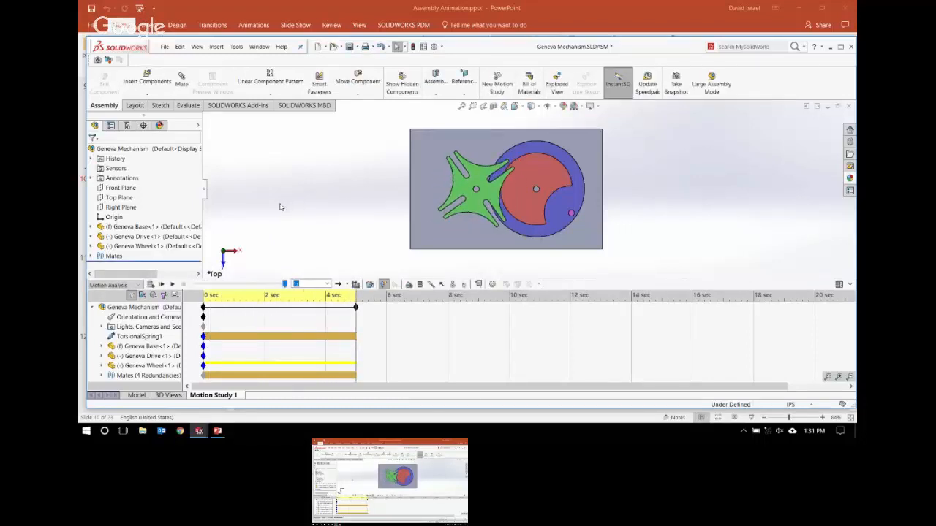
left_click(162, 285)
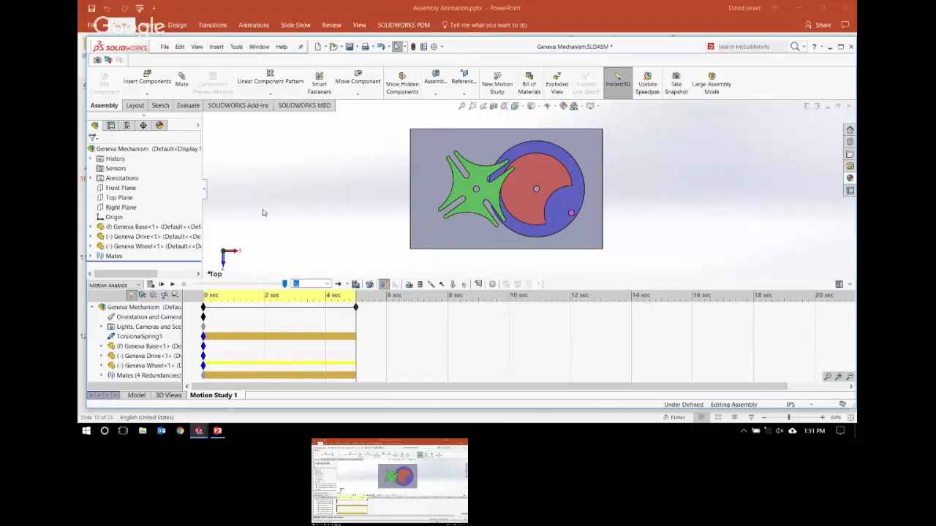
Suppress the torsional spring in the motion study and return the timeline to 0 seconds.
right_click(136, 337)
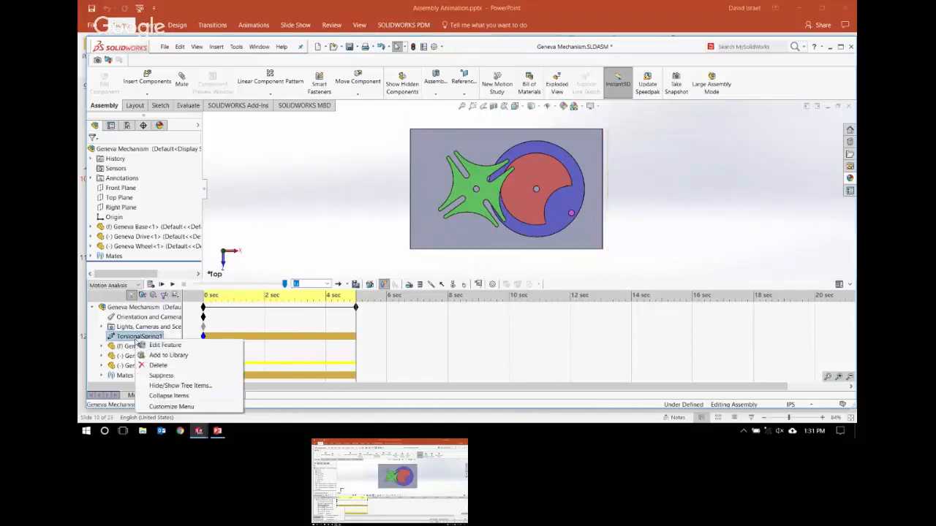
left_click(165, 375)
left_click_drag(355, 322, 203, 322)
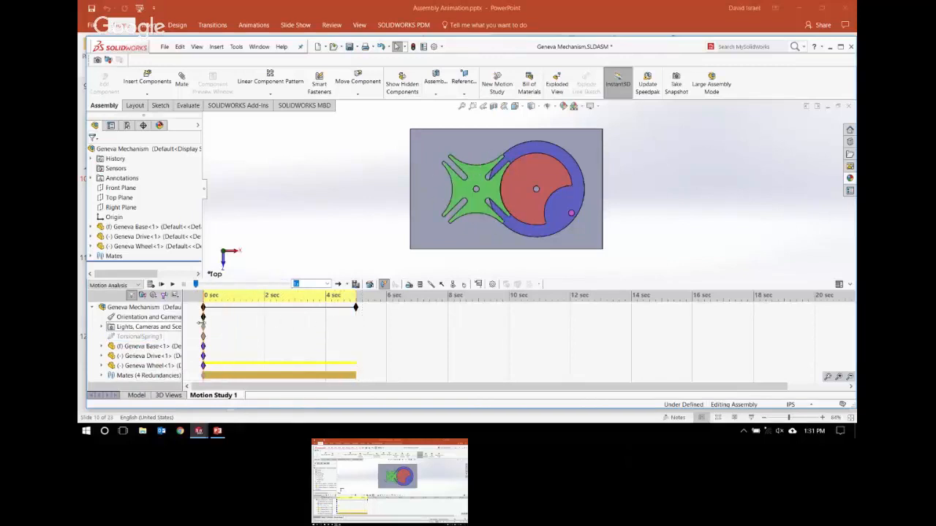
Start a linear spring between a vertex on the Geneva Wheel's arm tip and a corner vertex on the Geneva Drive.
left_click(421, 285)
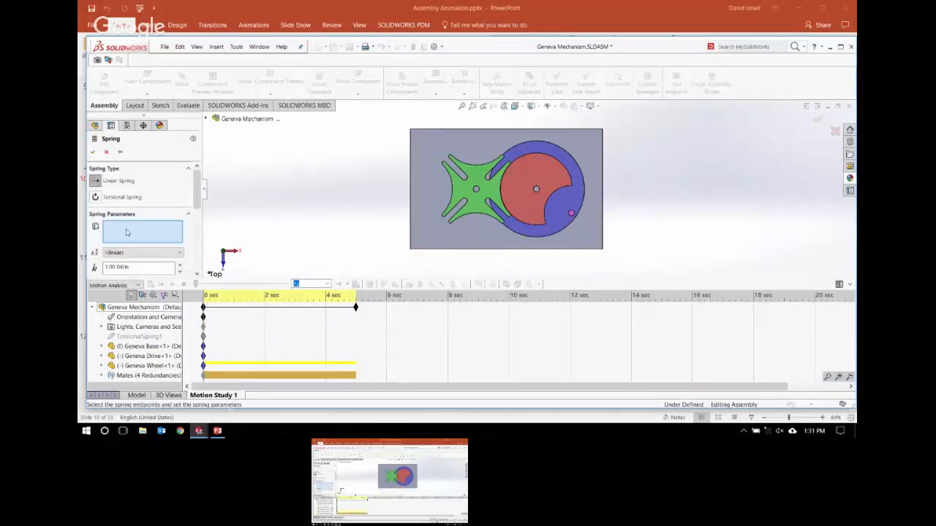
scroll(516, 179, "down", 3)
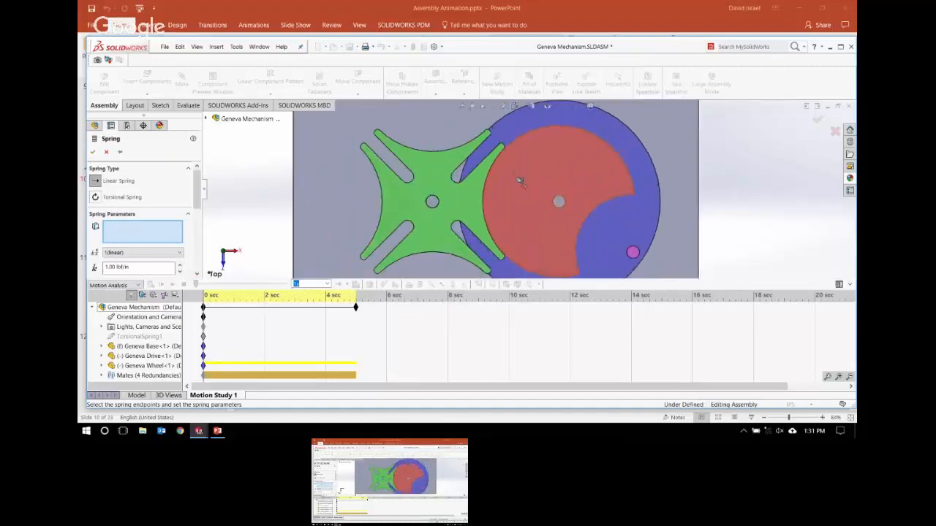
left_click(365, 146)
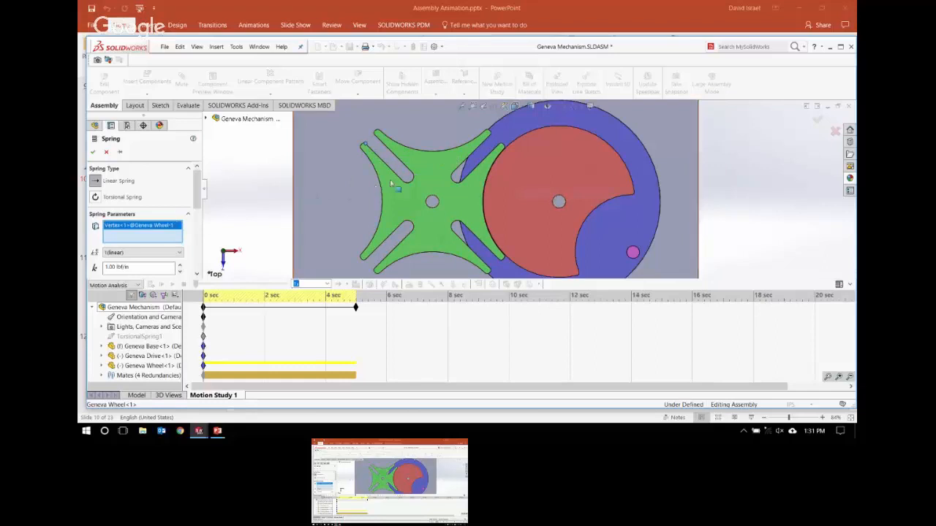
left_click(636, 195)
scroll(520, 177, "up", 2)
middle_click_drag(519, 175, 446, 182)
scroll(442, 183, "down", 5)
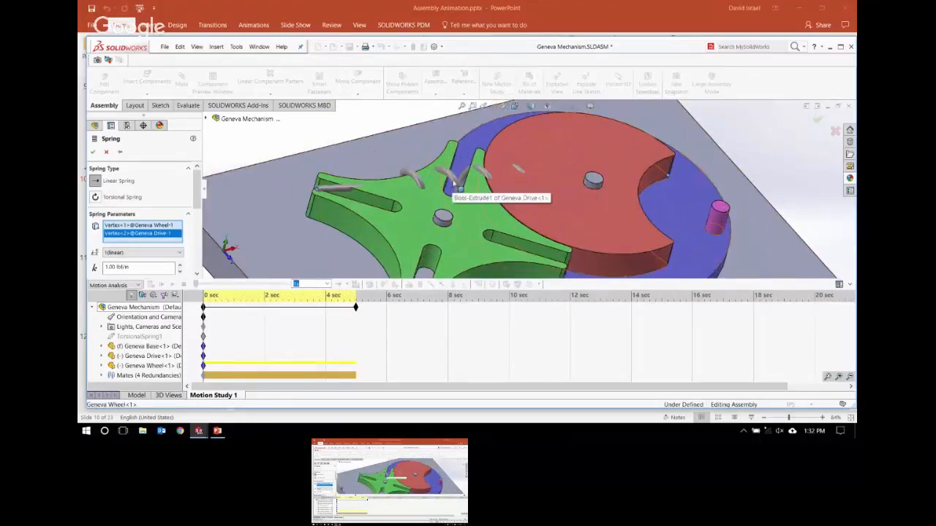
scroll(453, 183, "down", 1)
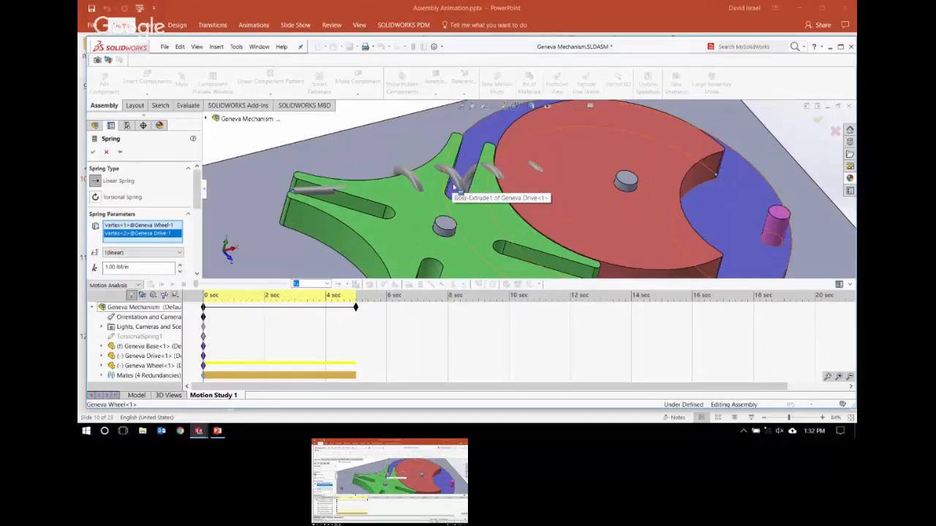
scroll(455, 188, "up", 6)
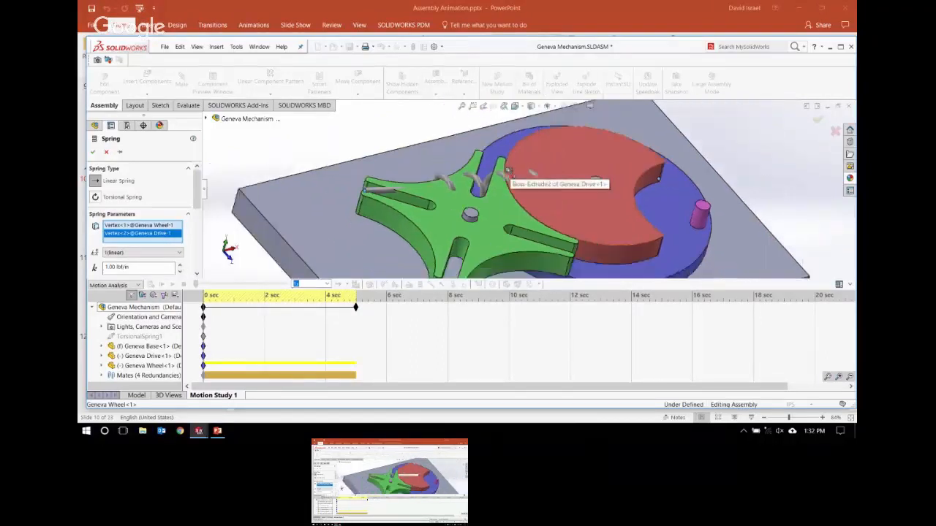
middle_click_drag(513, 217, 499, 191, "ctrl")
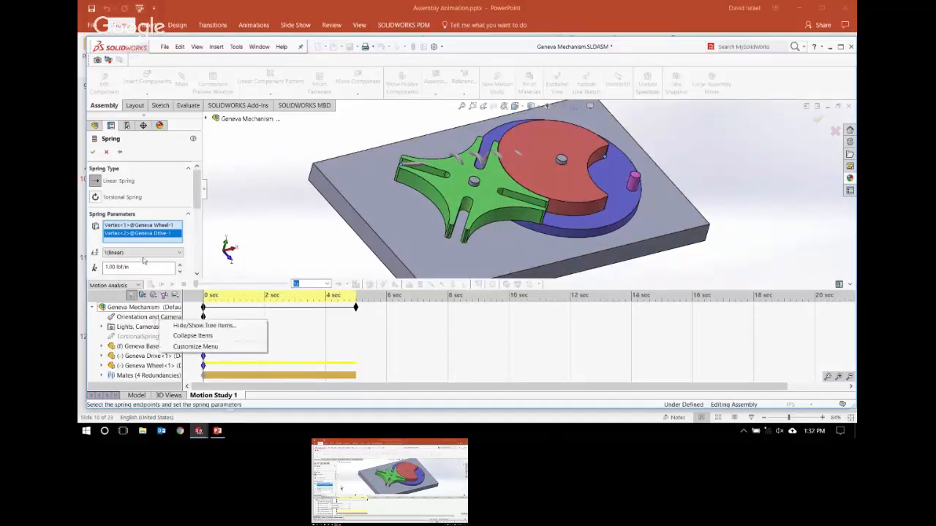
Set the linear spring's free length to 2.00 in and its displayed number of coils to 8, and create it.
left_click_drag(199, 204, 199, 222)
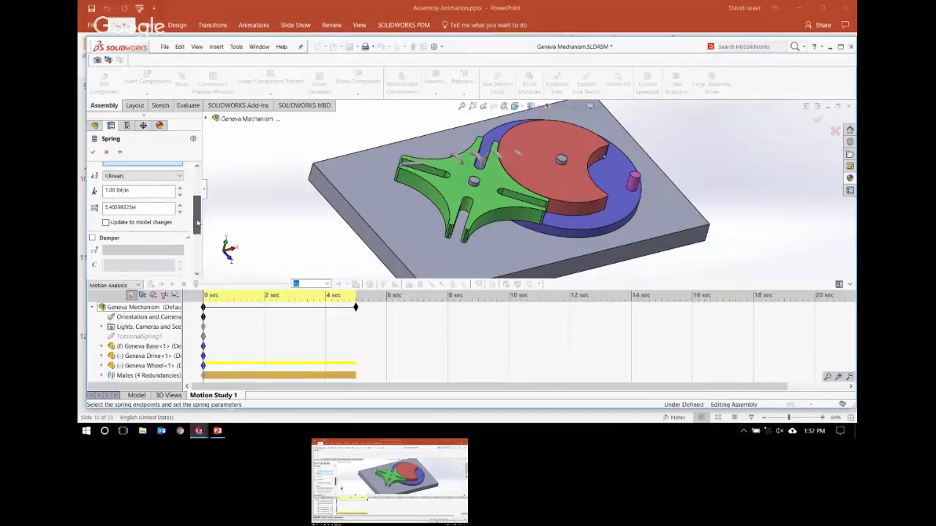
double_click(129, 208)
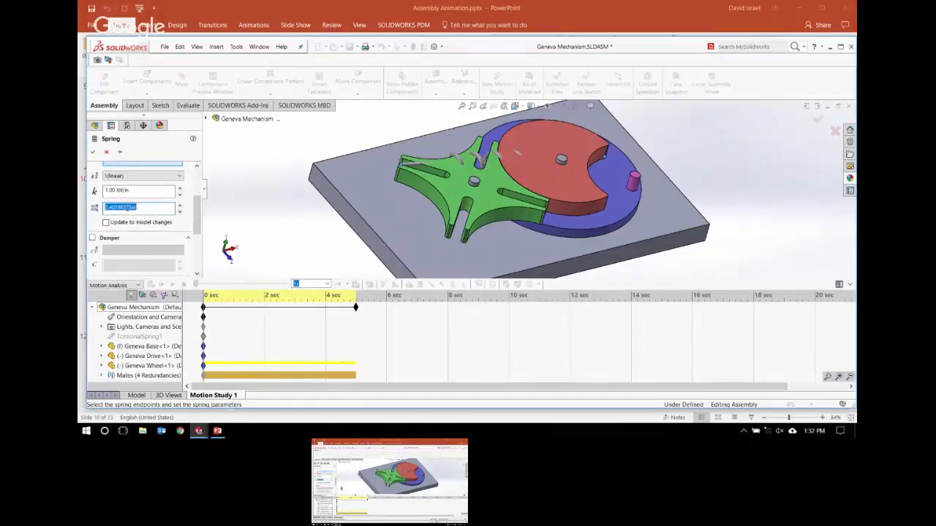
type("2.00in")
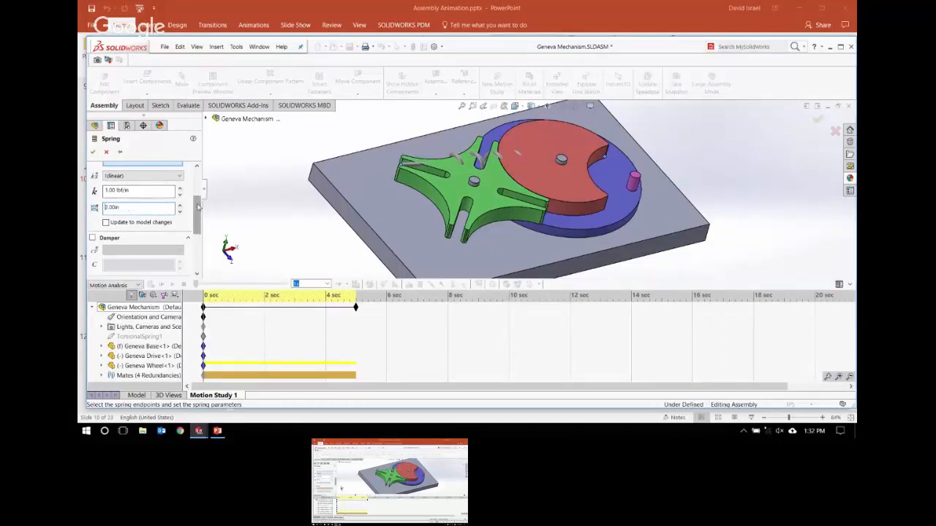
left_click_drag(198, 212, 197, 247)
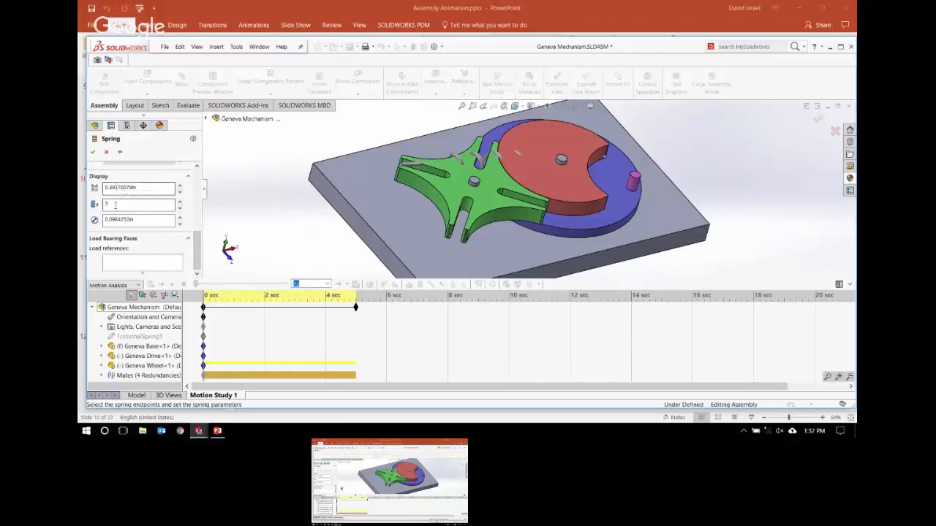
left_click(181, 202)
left_click(181, 203)
left_click(180, 203)
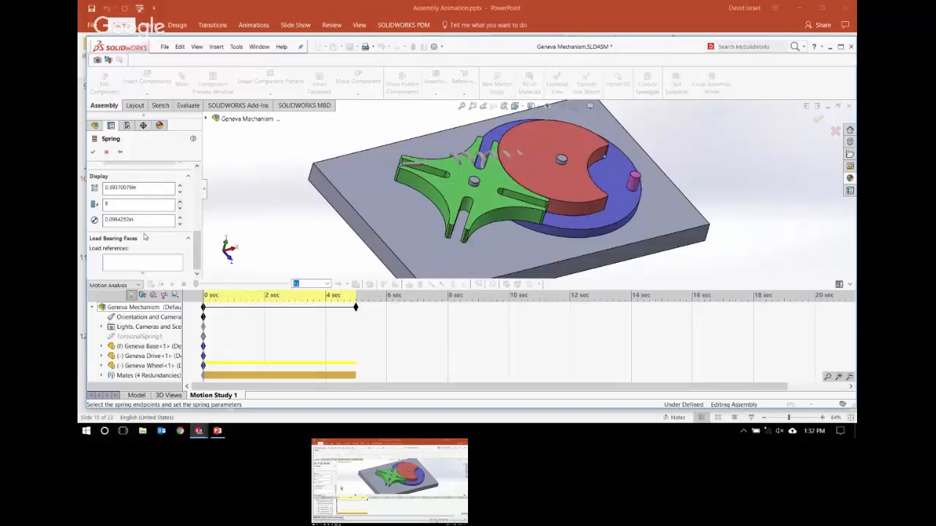
left_click_drag(199, 250, 204, 185)
left_click(93, 152)
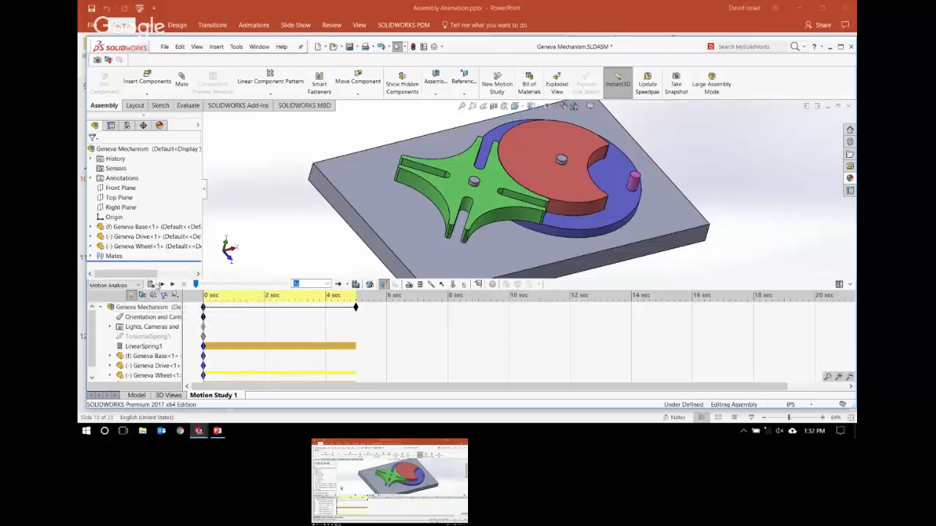
Calculate the study with the linear spring, and play it from the start at 0.1x speed before stopping playback.
left_click(150, 285)
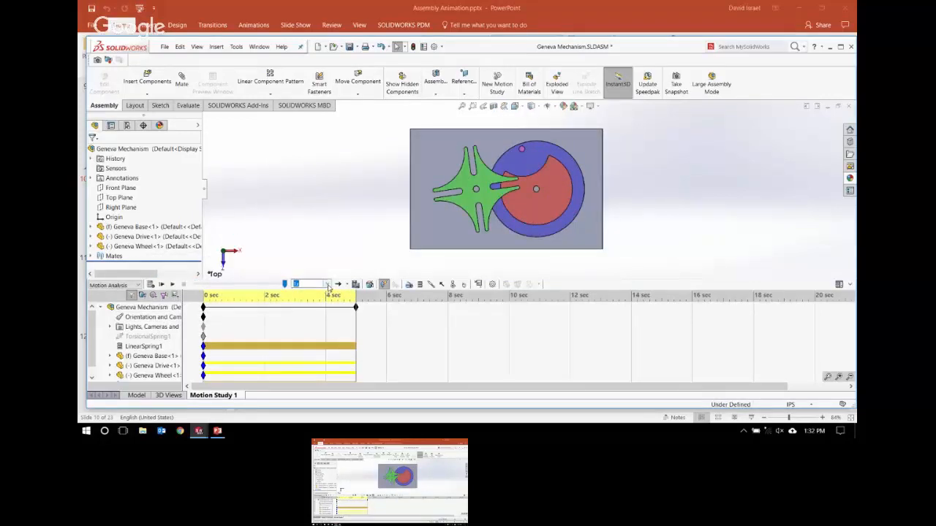
left_click(328, 284)
left_click(299, 293)
left_click(163, 285)
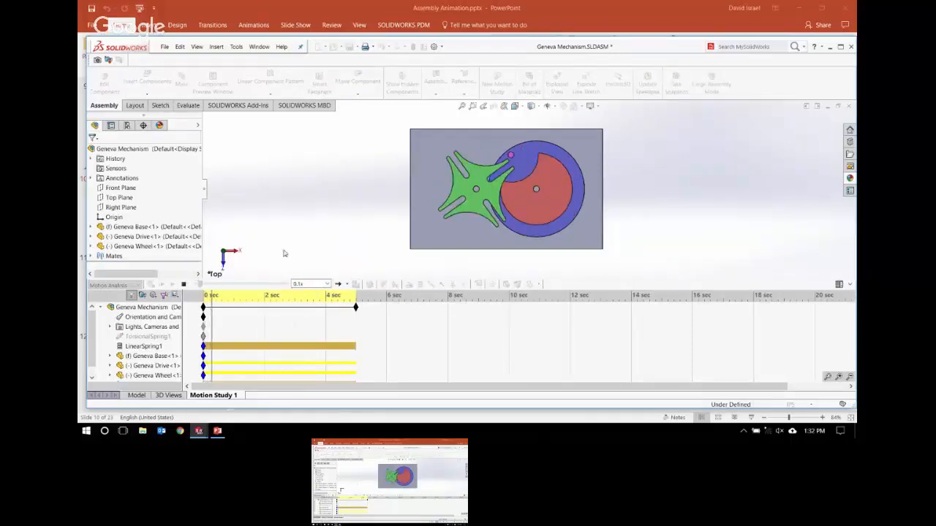
left_click(184, 284)
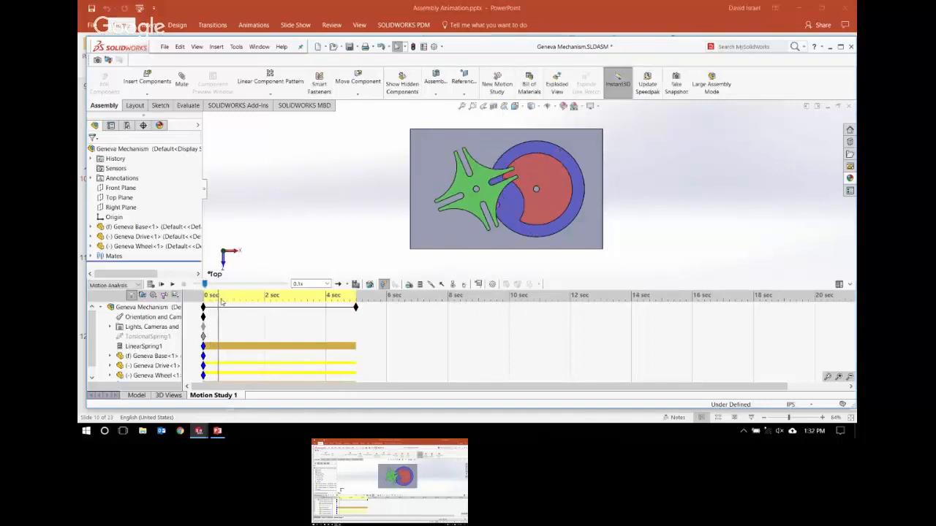
Return the timeline to 0 seconds, and review the Motion Analysis settings in the motion study properties without changing them.
left_click_drag(216, 296, 203, 297)
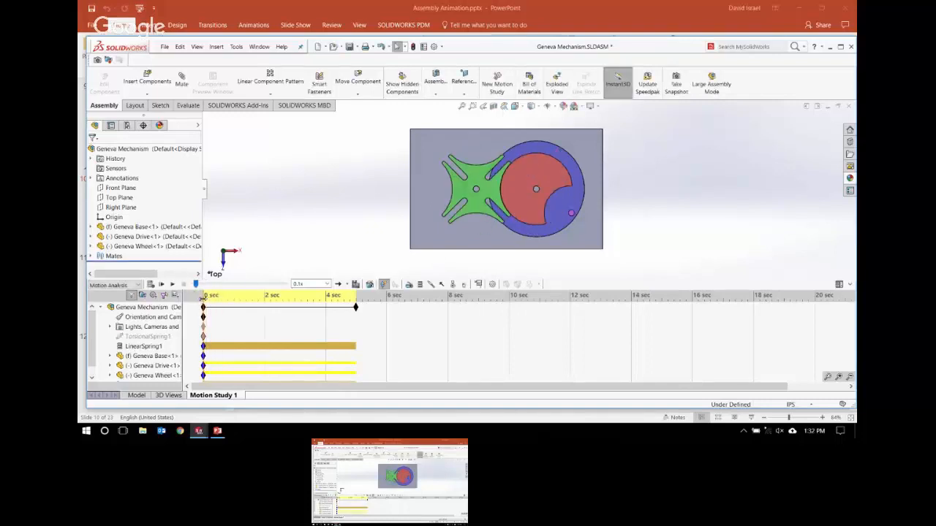
left_click(492, 284)
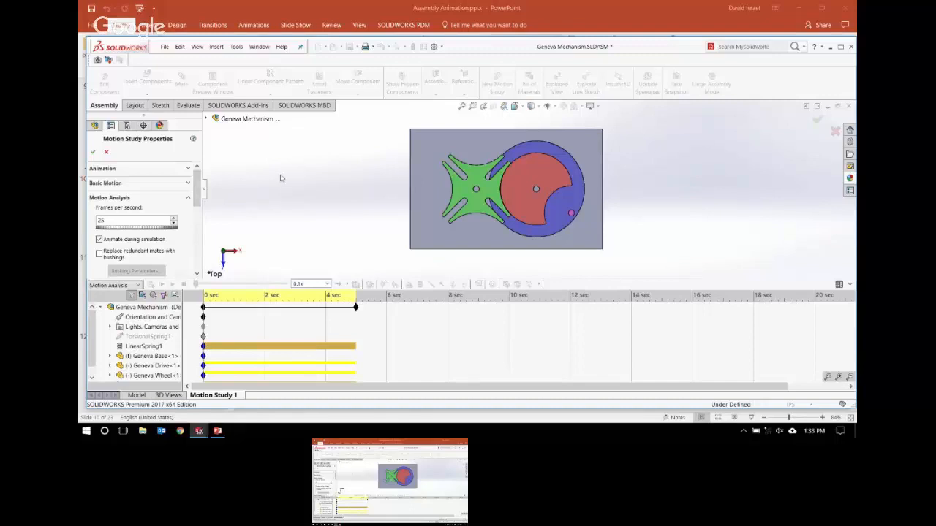
left_click(107, 154)
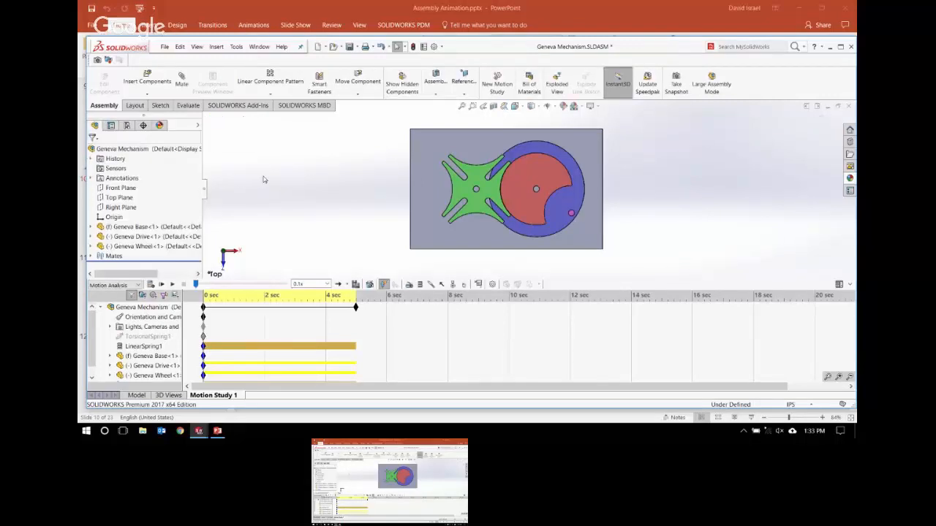
middle_click_drag(530, 234, 515, 136)
scroll(519, 191, "down", 4)
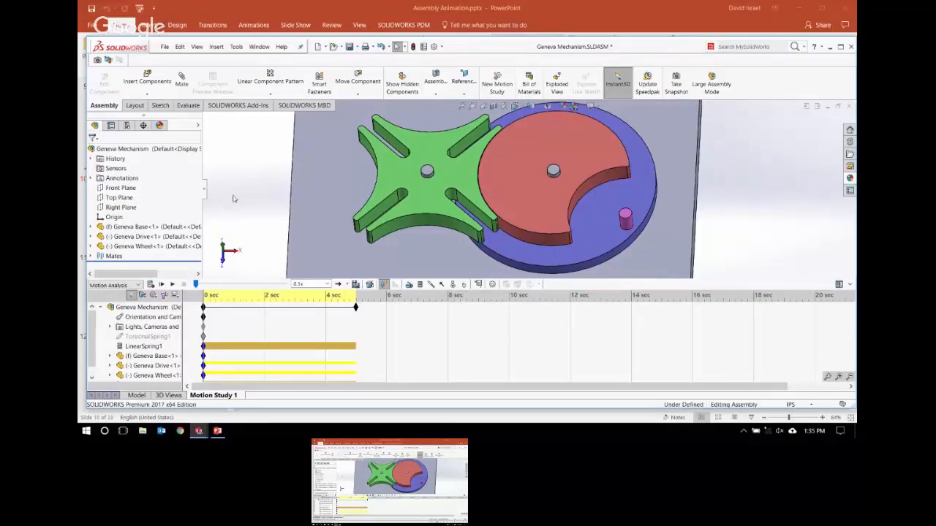
Return from the motion study to the model in a maximized window, and close the Geneva Mechanism assembly without saving changes.
left_click(136, 396)
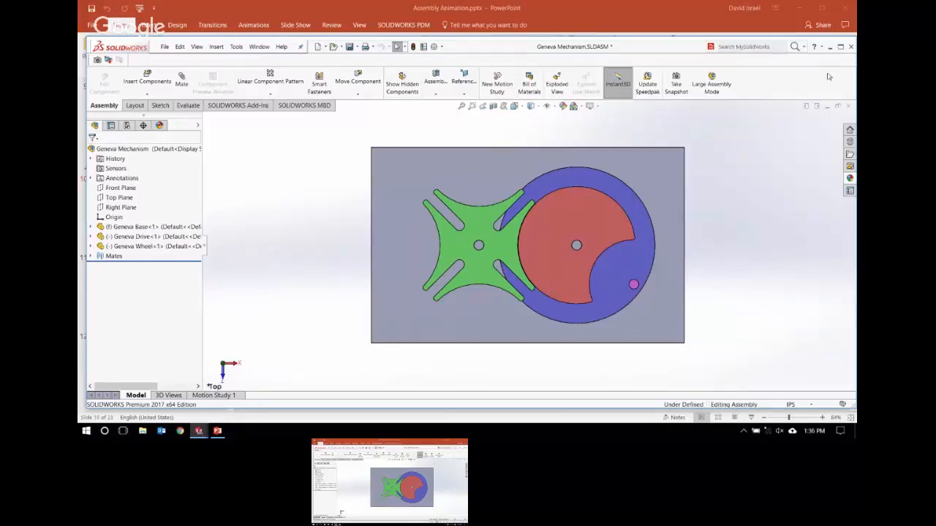
left_click(840, 46)
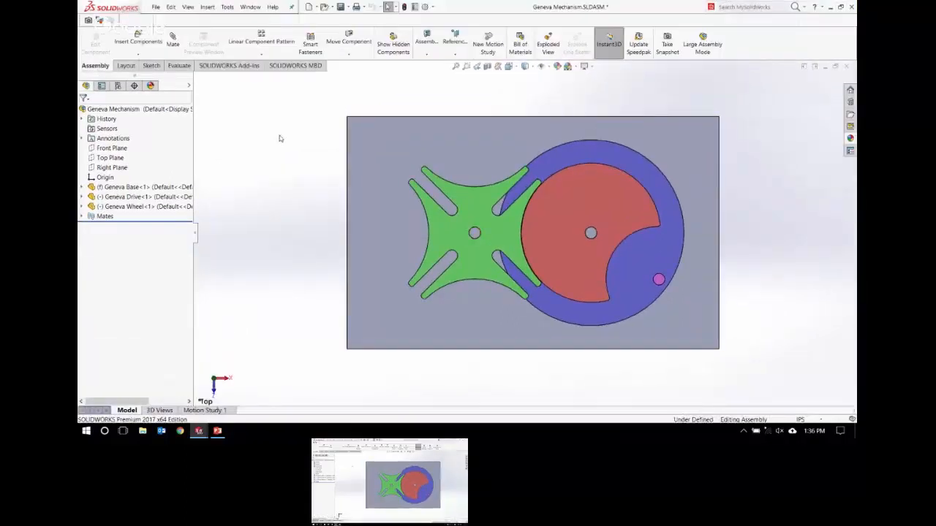
left_click(156, 9)
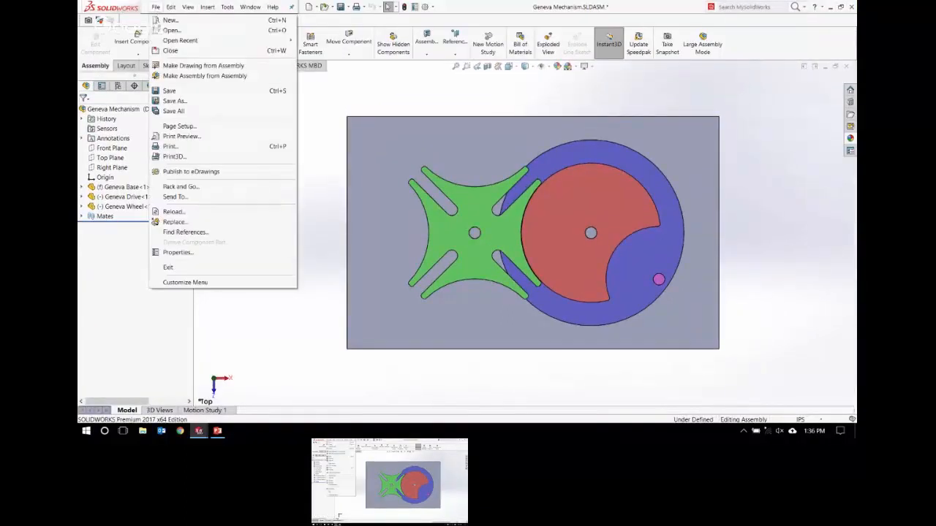
left_click(169, 51)
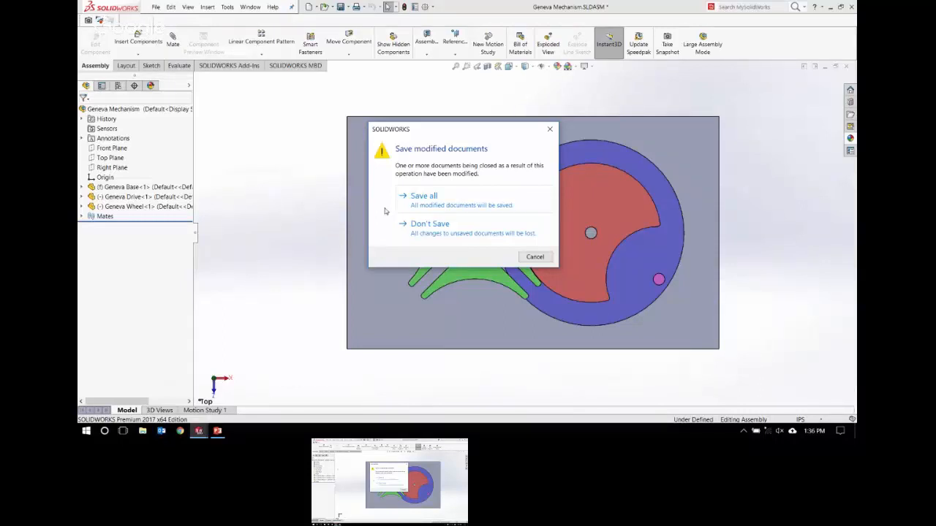
left_click(428, 231)
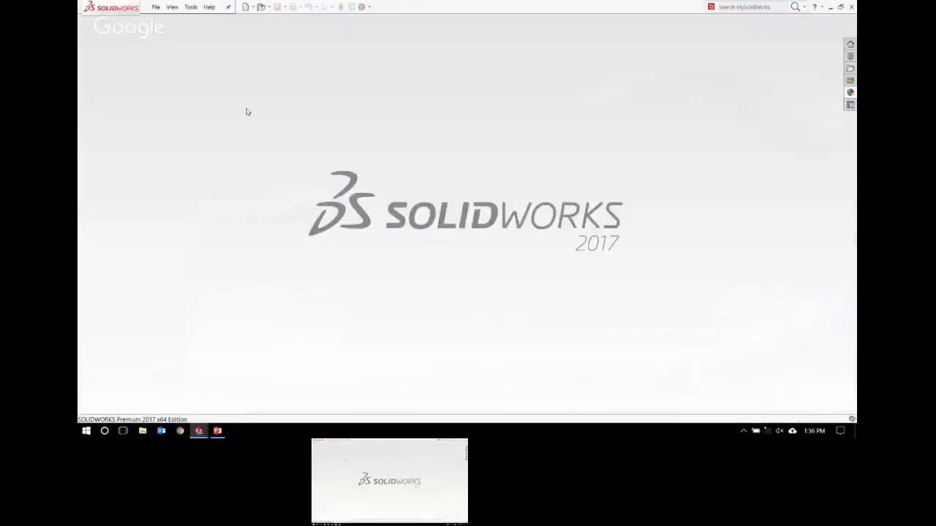